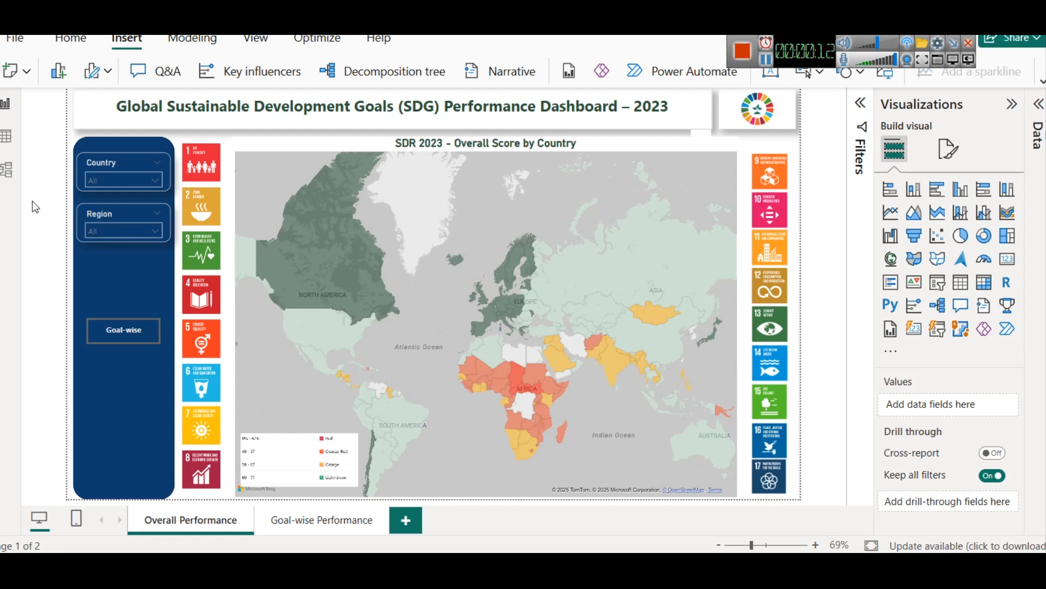
Step: Preview the overall score map for the Oceania and OECD regions, and clear the Region filter
left_click(98, 182)
left_click(104, 227)
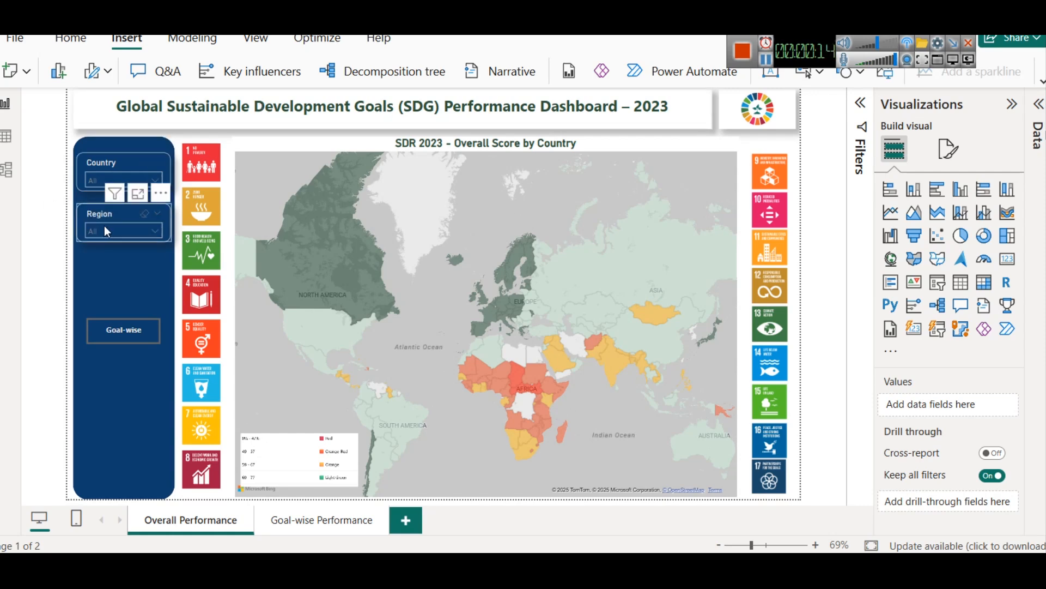
left_click(106, 228)
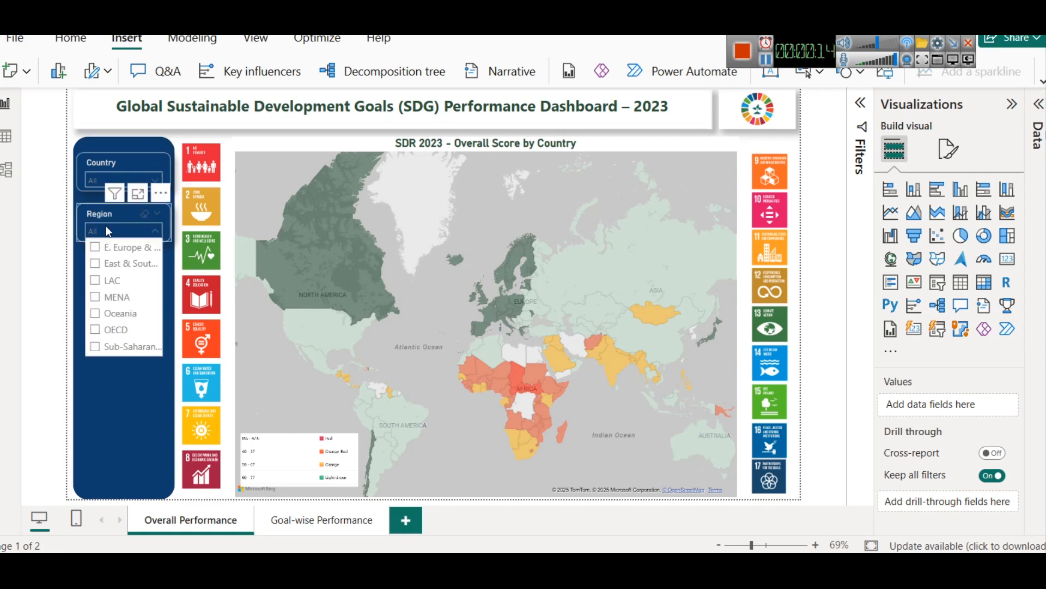
left_click(115, 319)
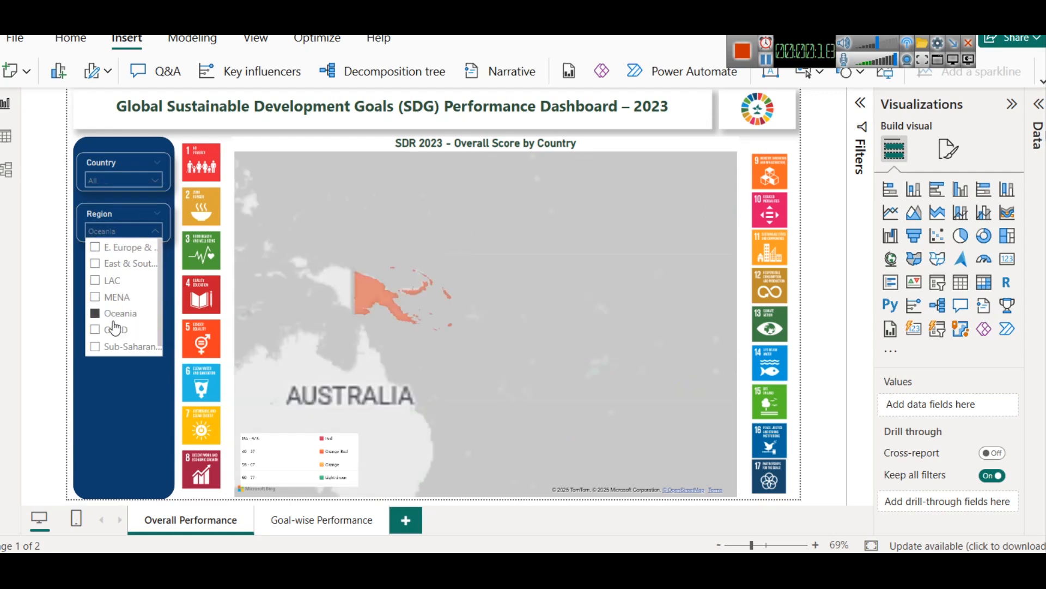
left_click(114, 332)
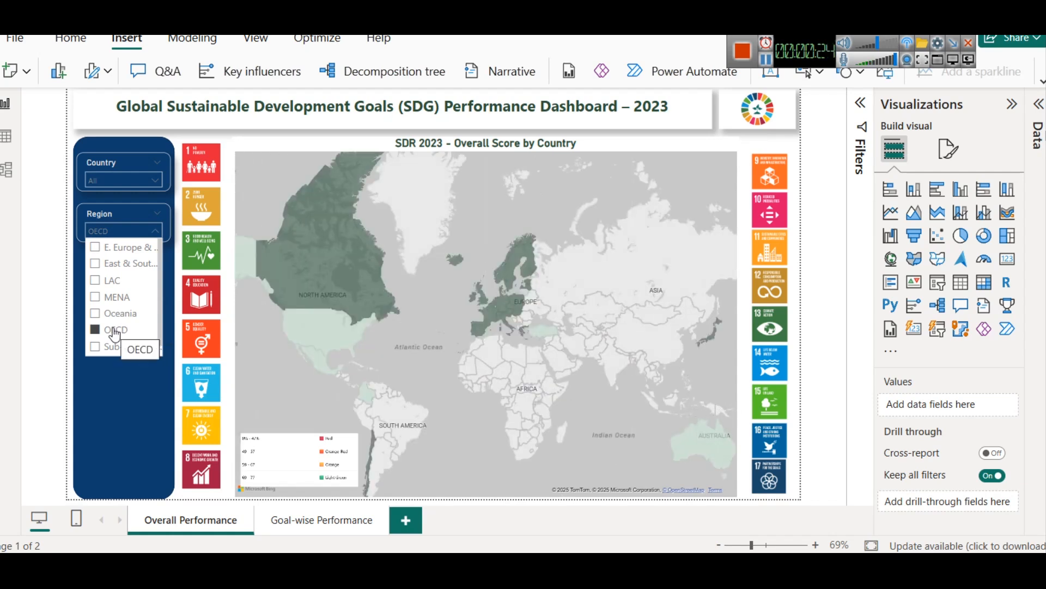
mouse_move(298, 277)
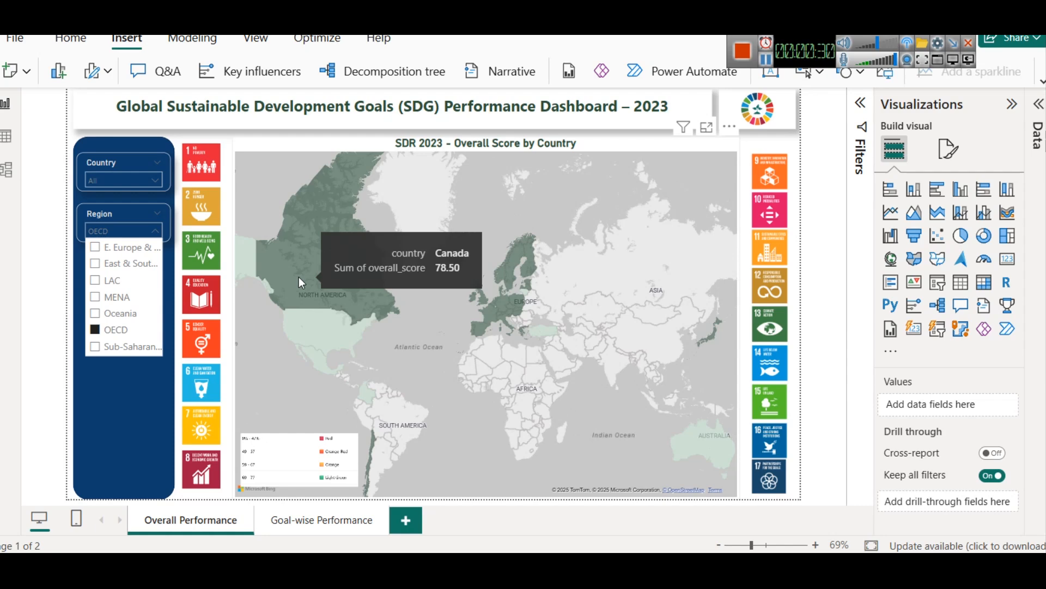
left_click(95, 330)
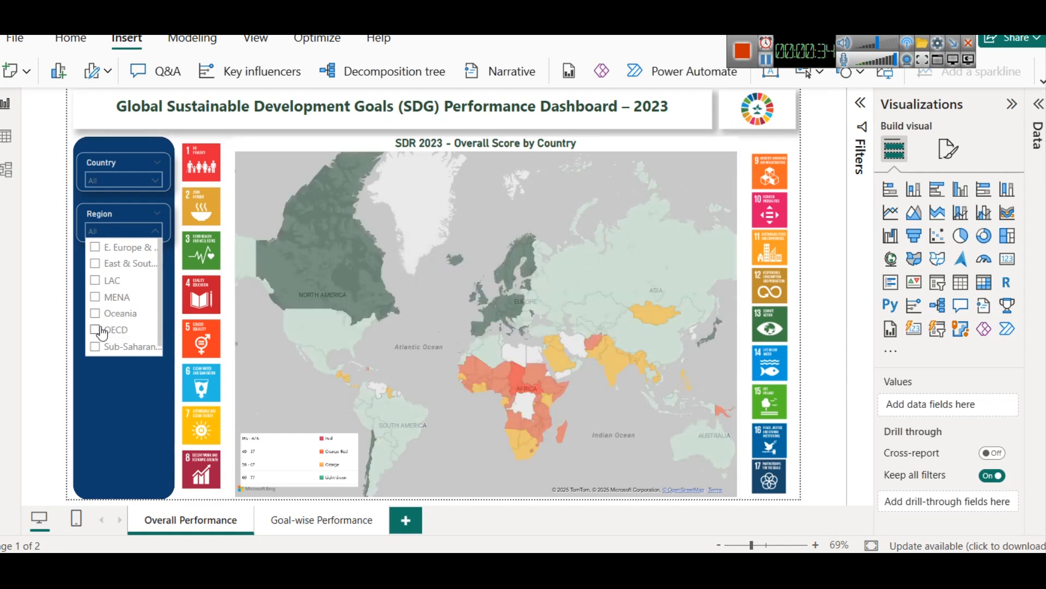
left_click(60, 281)
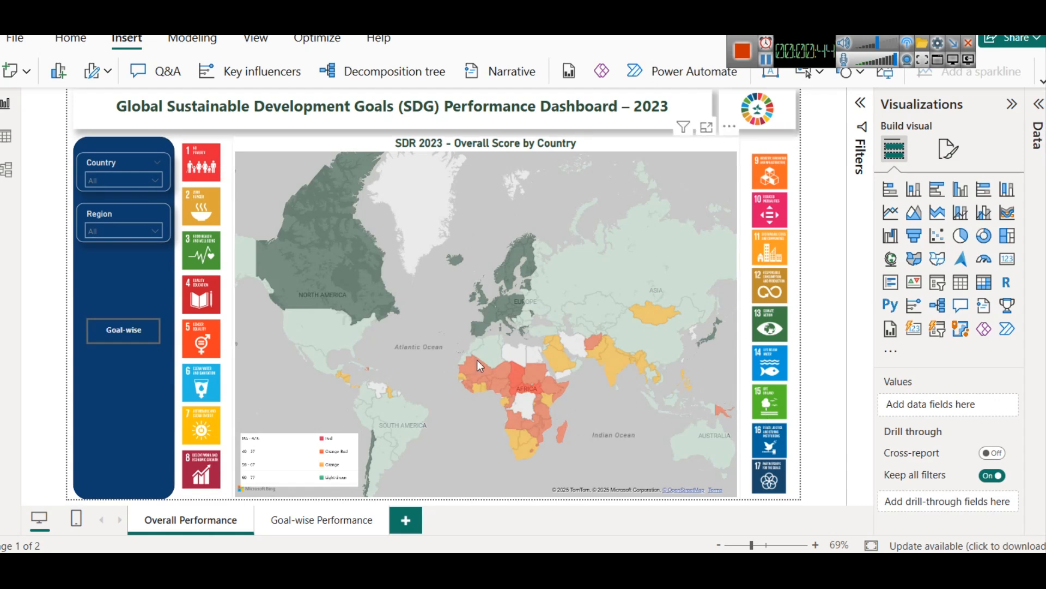
Step: Compare the Overall Performance and Goal-wise Performance pages, and select the card naming the SDG goal above the goal-wise map
left_click(270, 524)
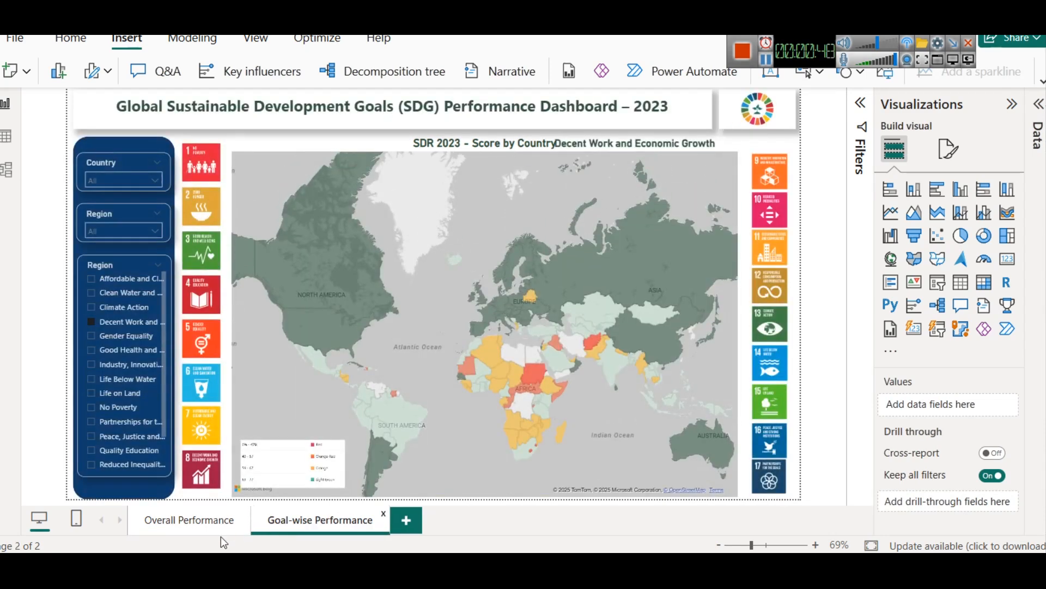
left_click(201, 524)
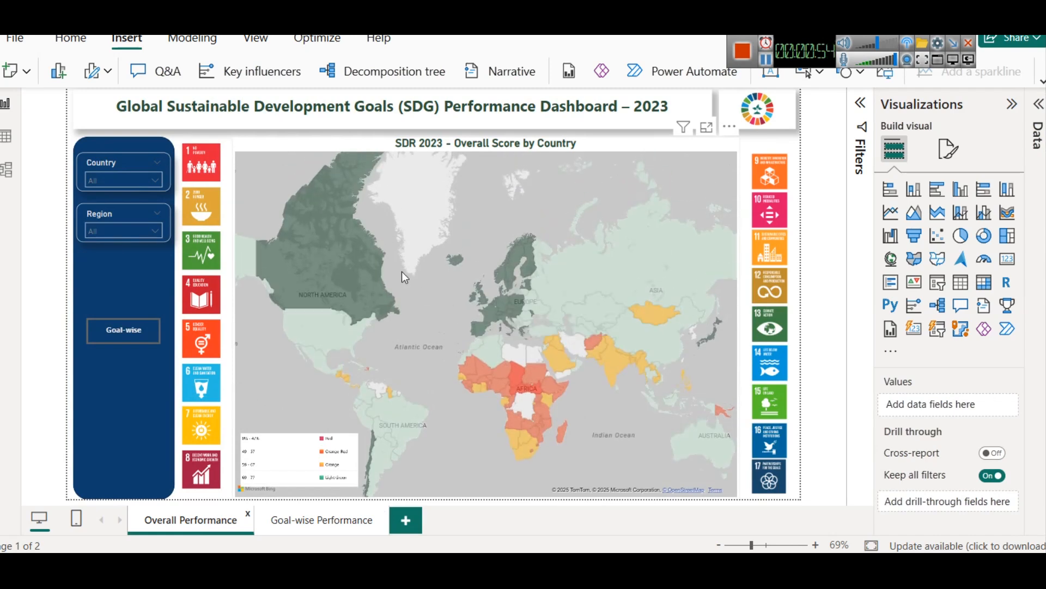
left_click(315, 518)
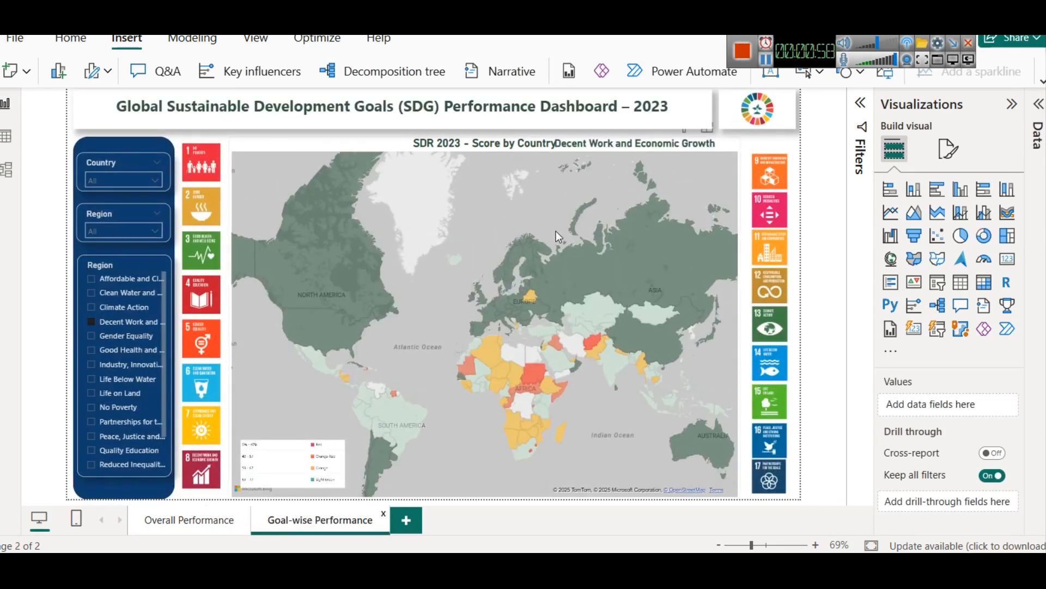
left_click(543, 150)
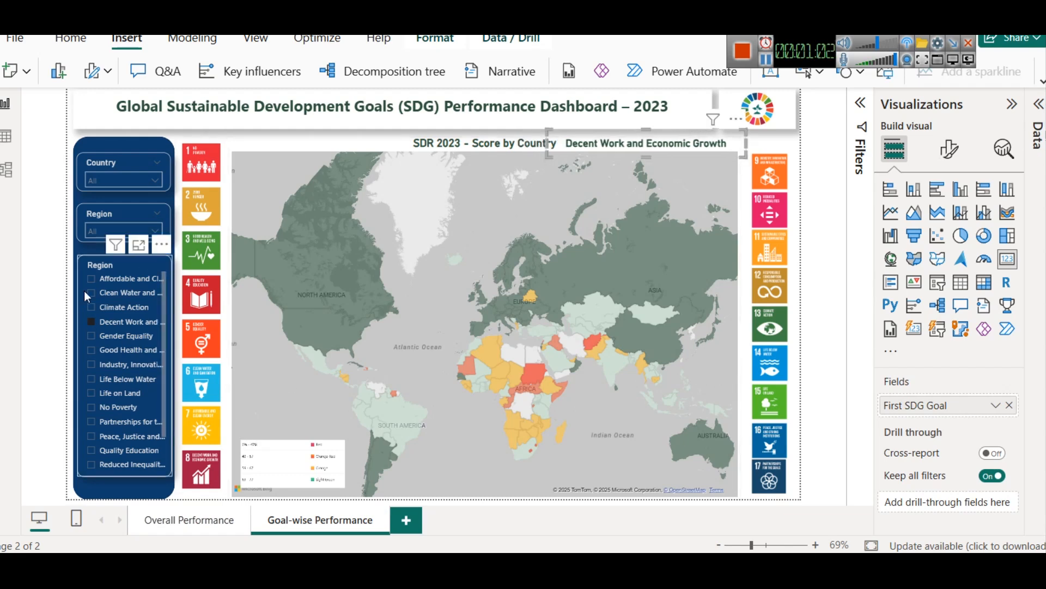
Step: Filter the goal-wise map by successive SDG goals, from Affordable and Clean Energy through Industry, Innovation and Infrastructure to No Poverty
left_click(118, 286)
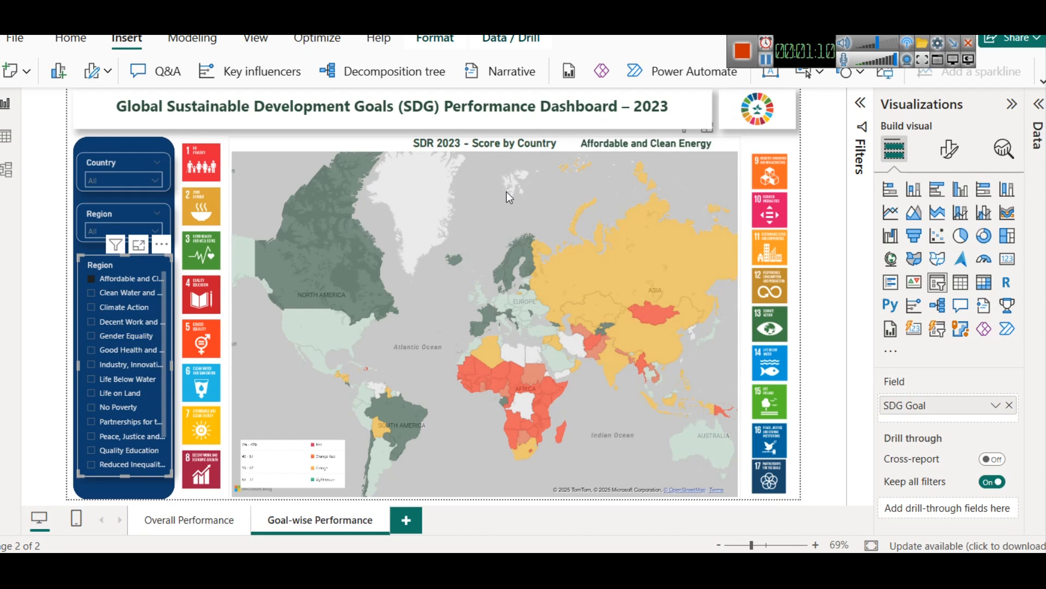
left_click(127, 296)
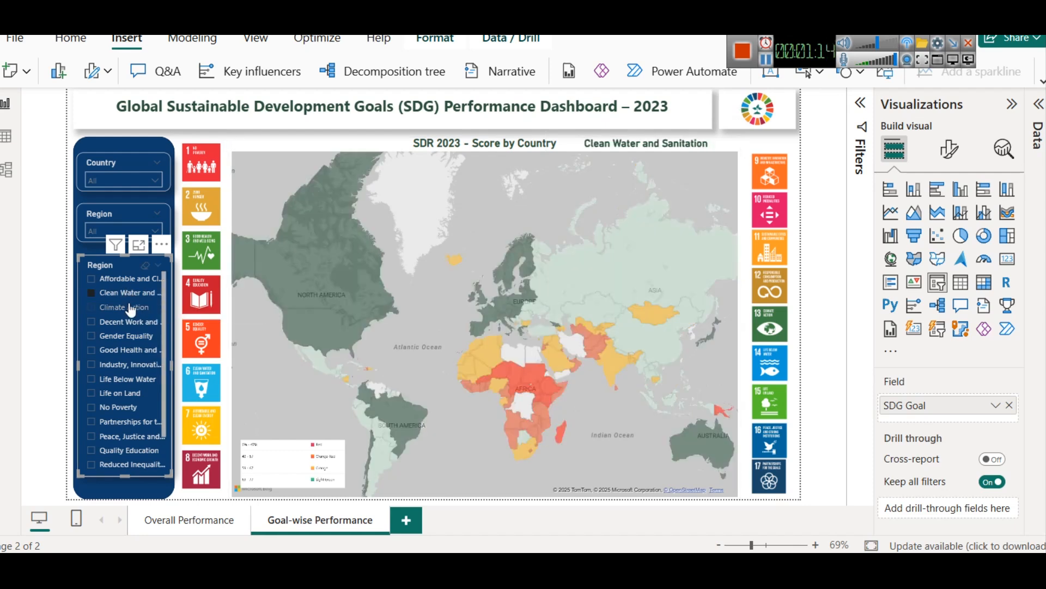
left_click(130, 309)
left_click(127, 322)
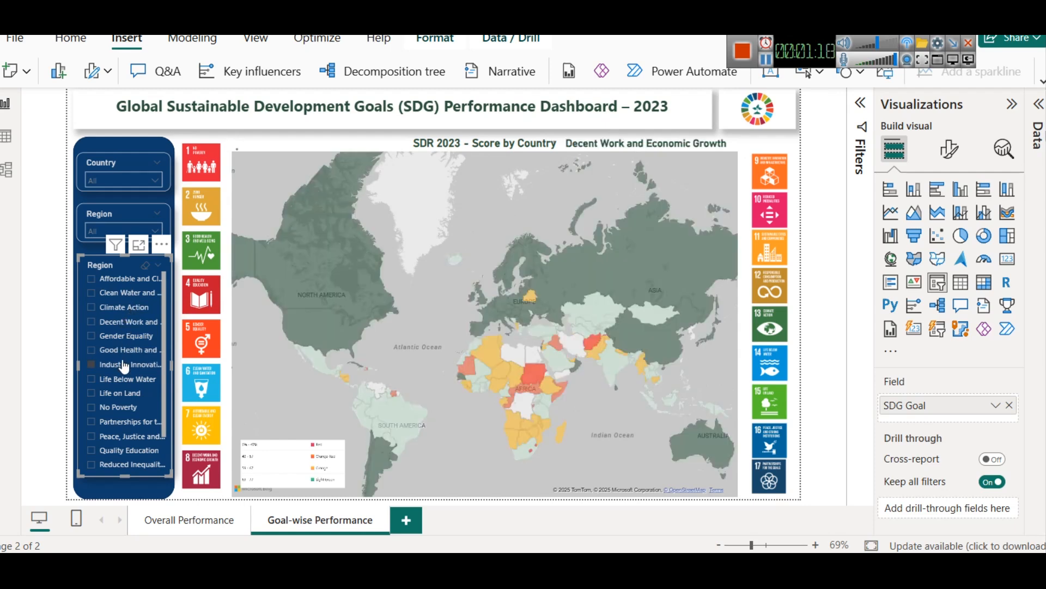
left_click(124, 366)
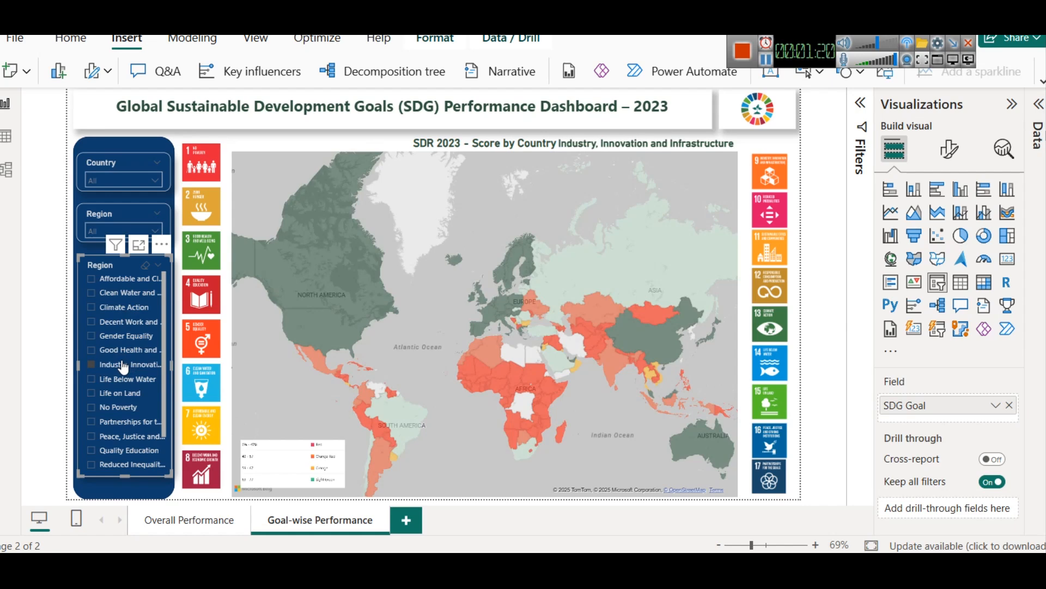
left_click(125, 409)
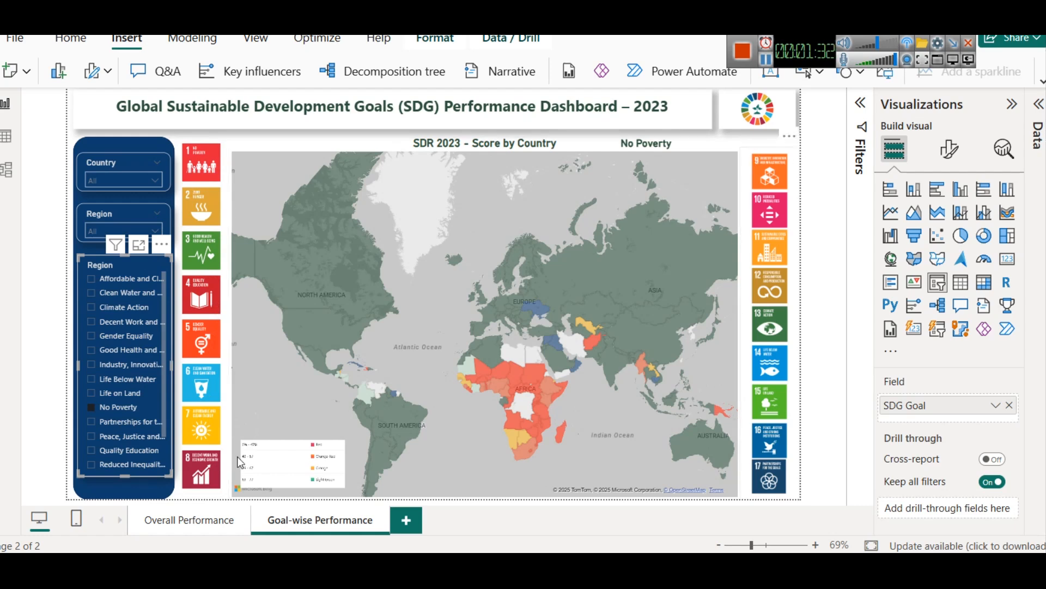
Step: Examine the DAX definitions of the SDG_Goal_Selector table and the Selected SDG Value measure
left_click(204, 533)
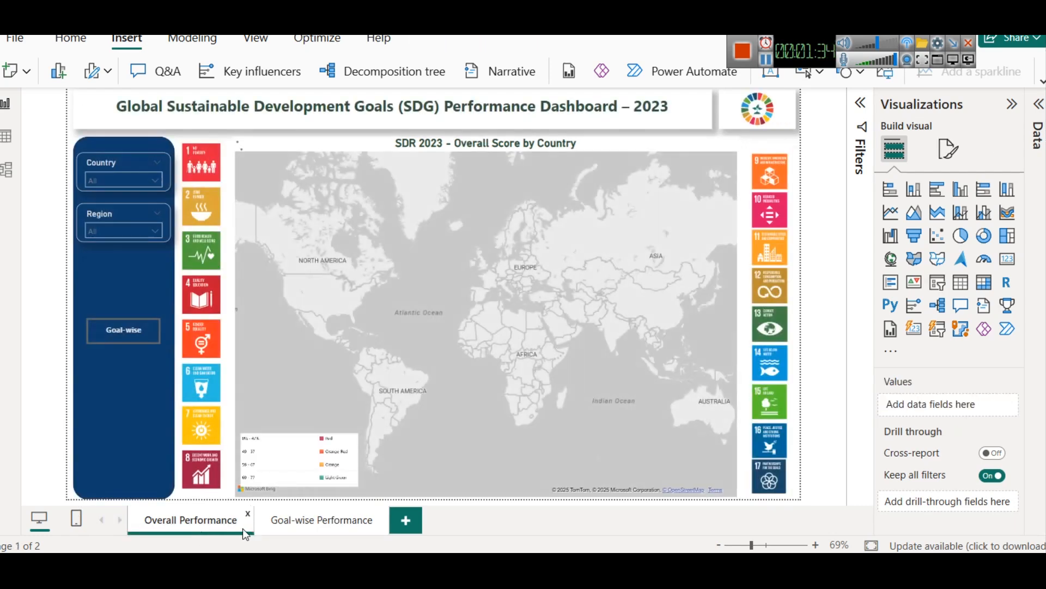
left_click(304, 523)
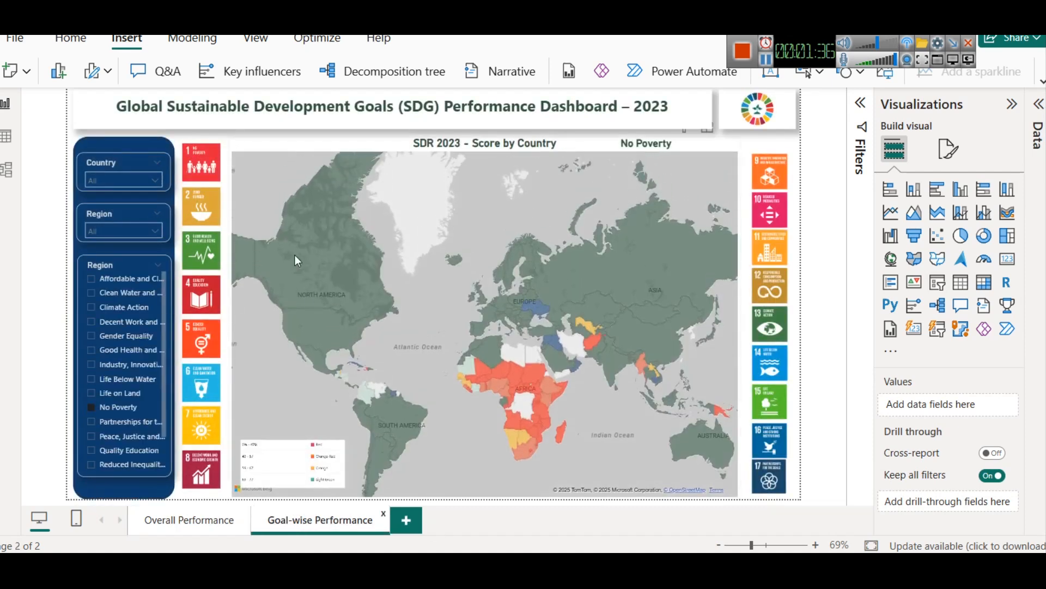
left_click(1039, 103)
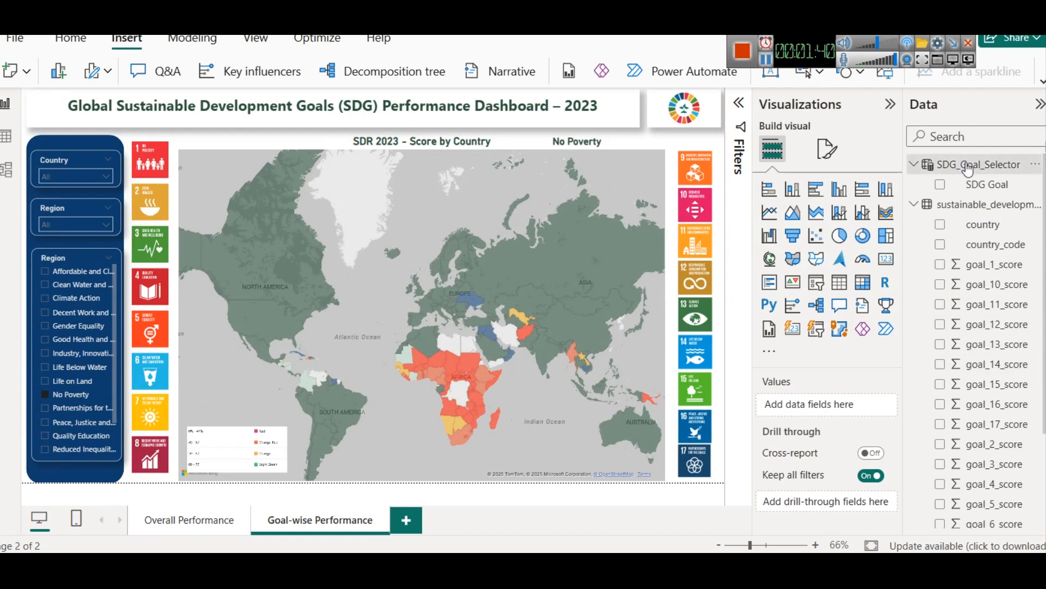
left_click(948, 164)
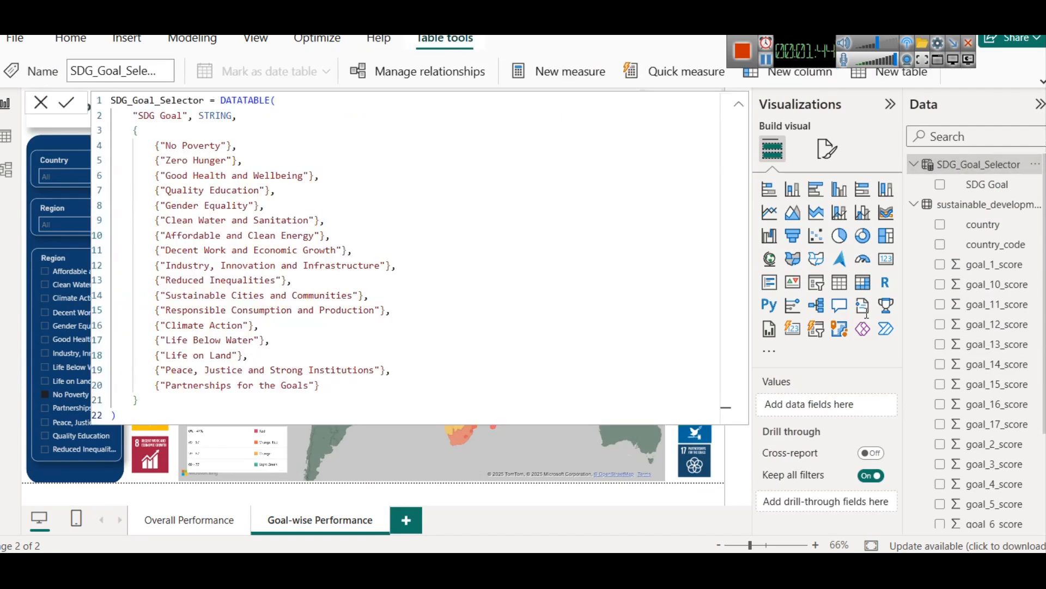
scroll(1014, 305, "down", 3)
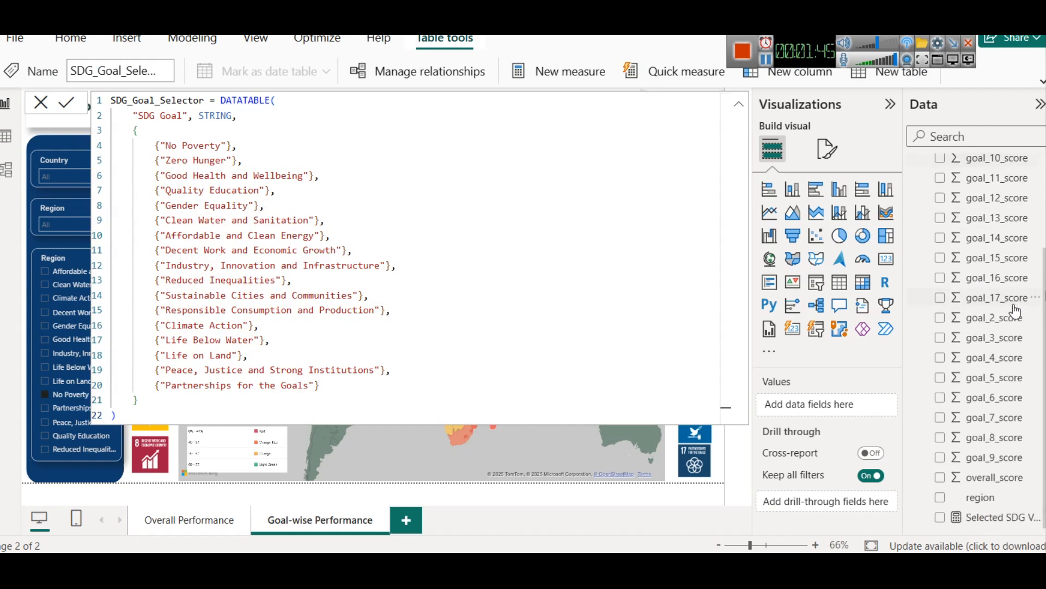
left_click(984, 517)
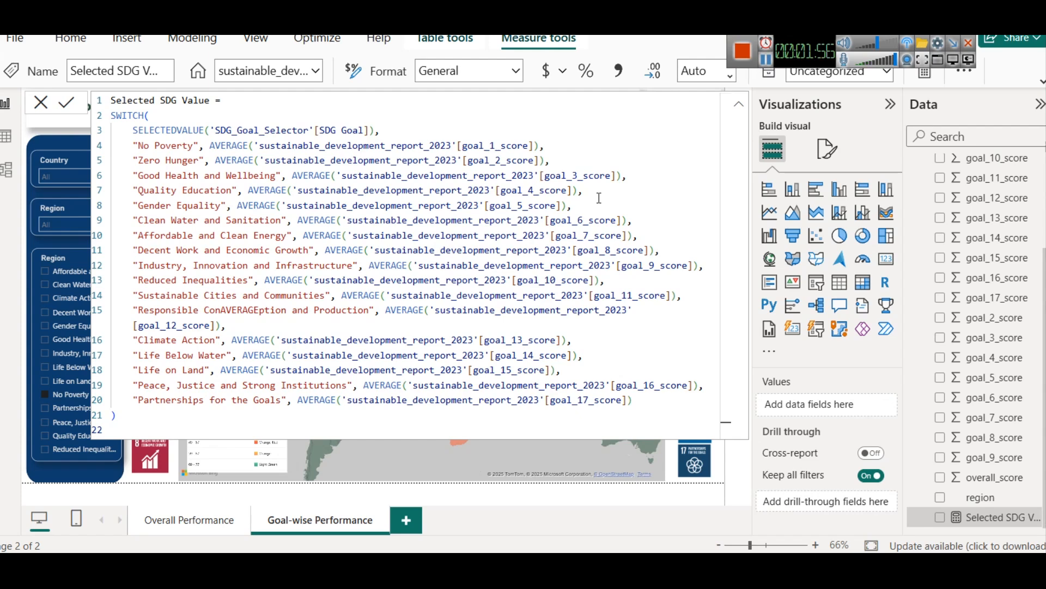
left_click(737, 106)
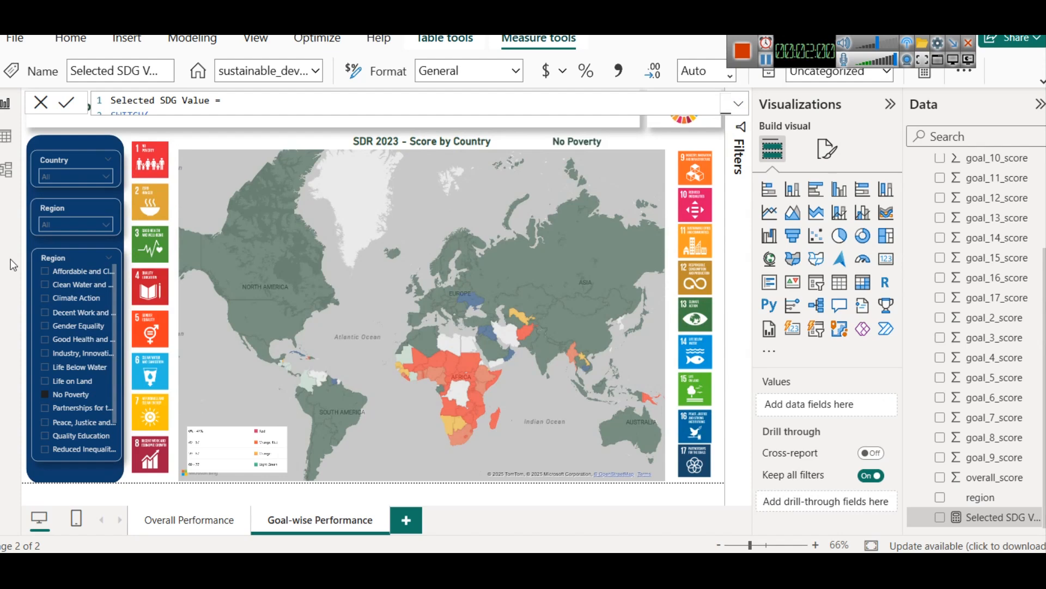
Step: Filter the map to Decent Work and Economic Growth and review its conditional fill color rules without changing them
left_click(77, 312)
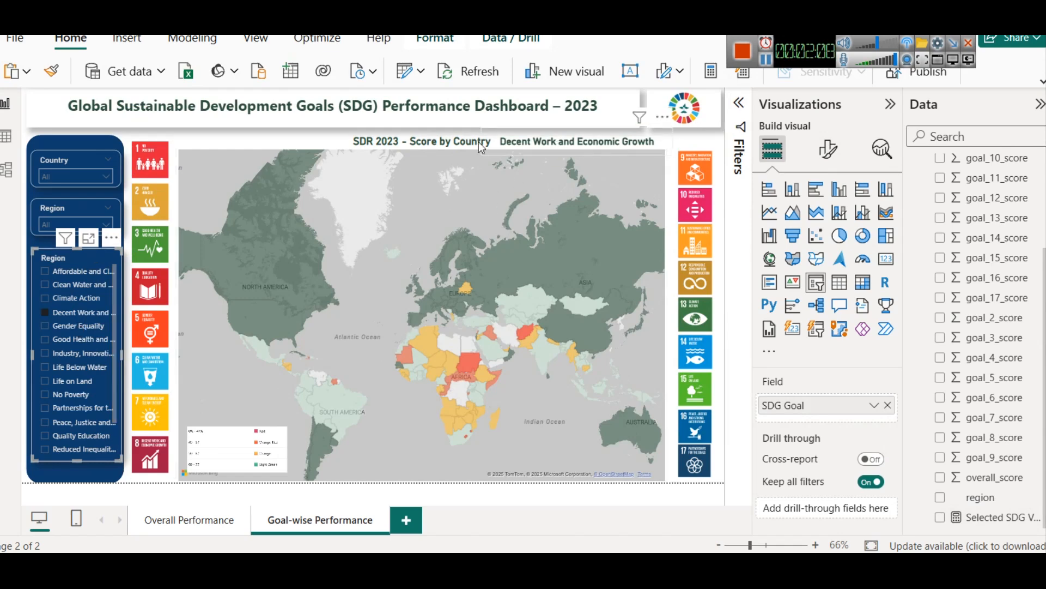
left_click(305, 142)
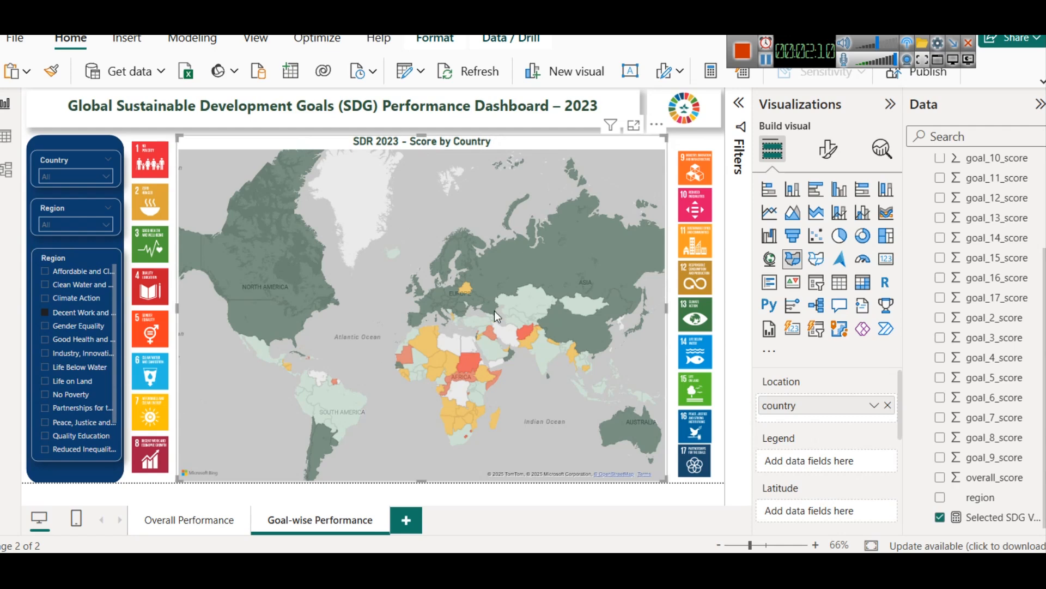
left_click(828, 148)
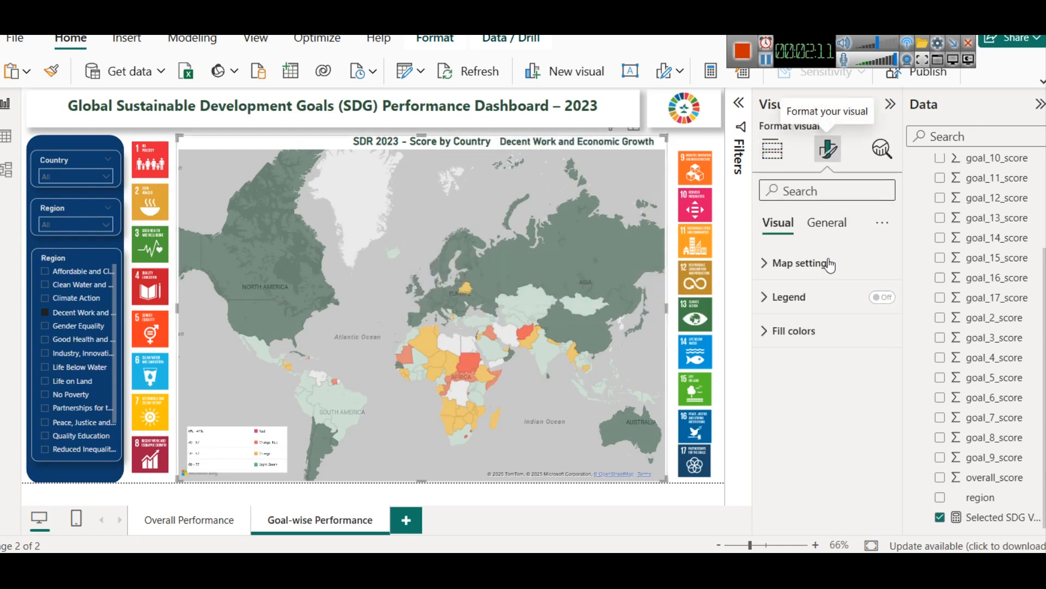
left_click(816, 329)
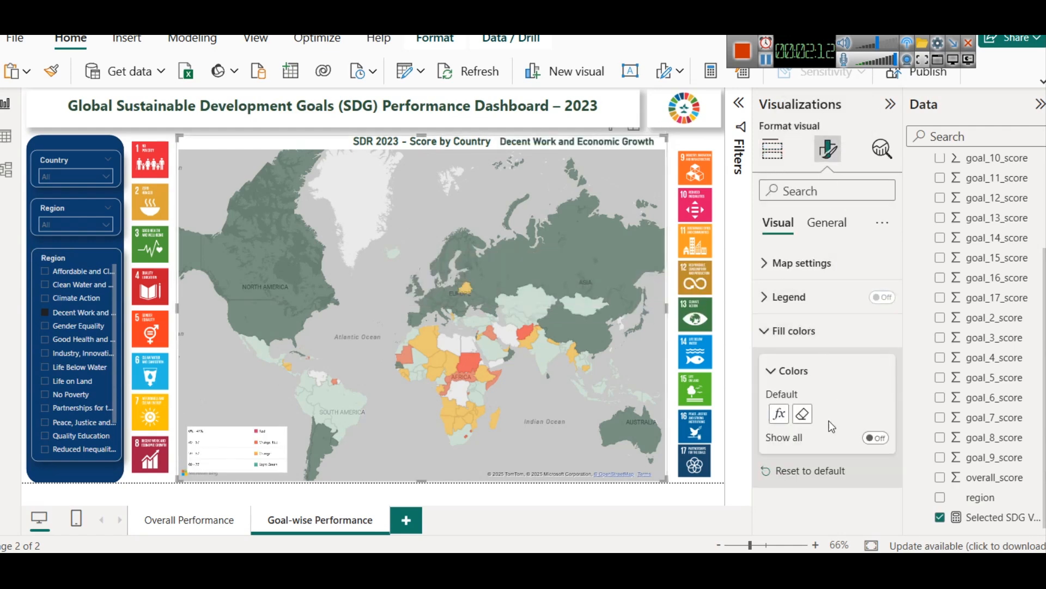
left_click(781, 413)
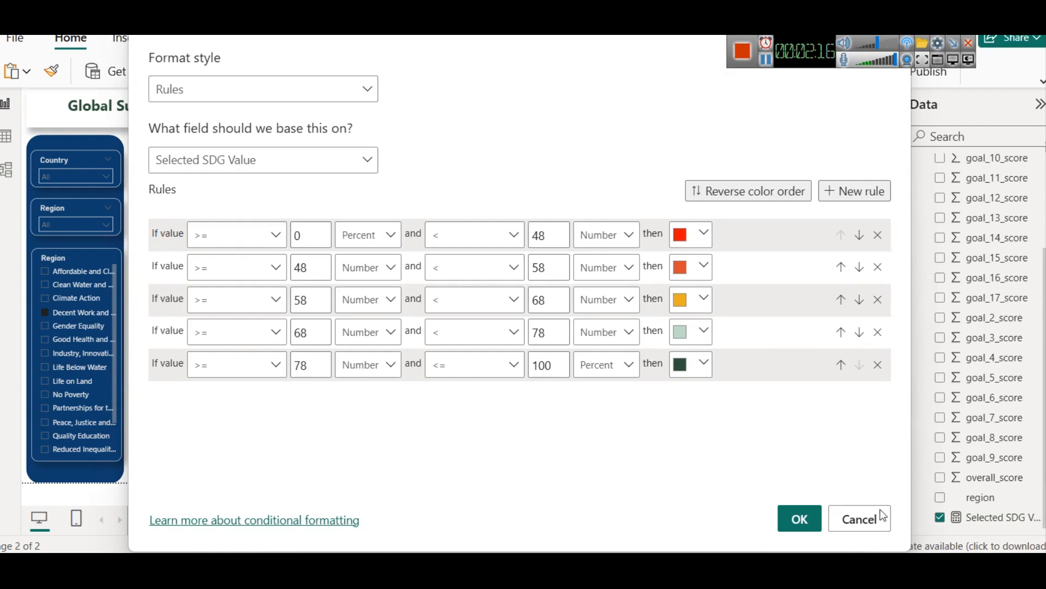
left_click(859, 518)
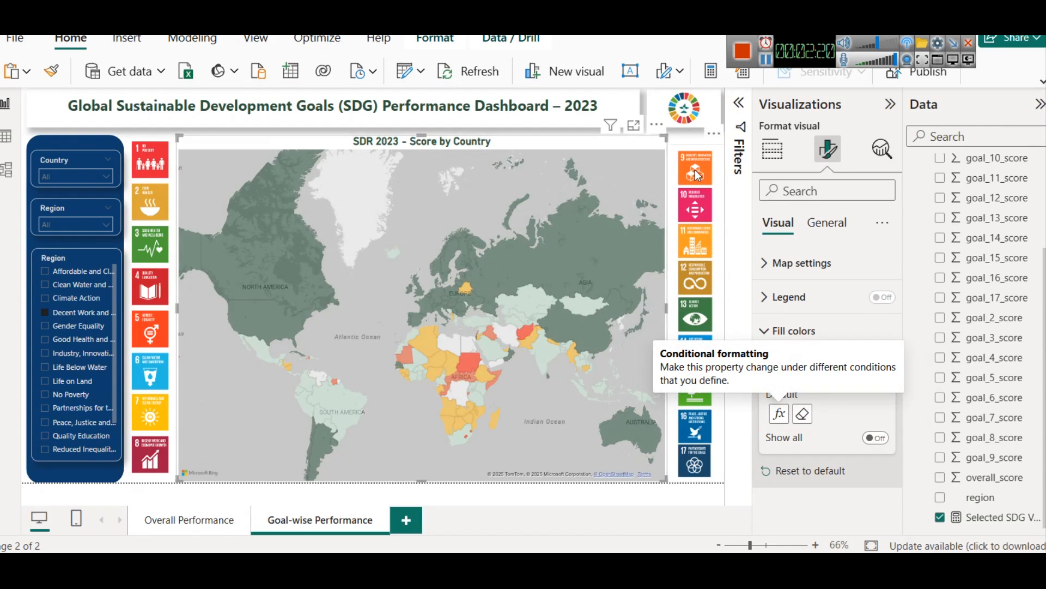
Step: Revisit the Overall Performance page and return to the Goal-wise Performance page
left_click(188, 519)
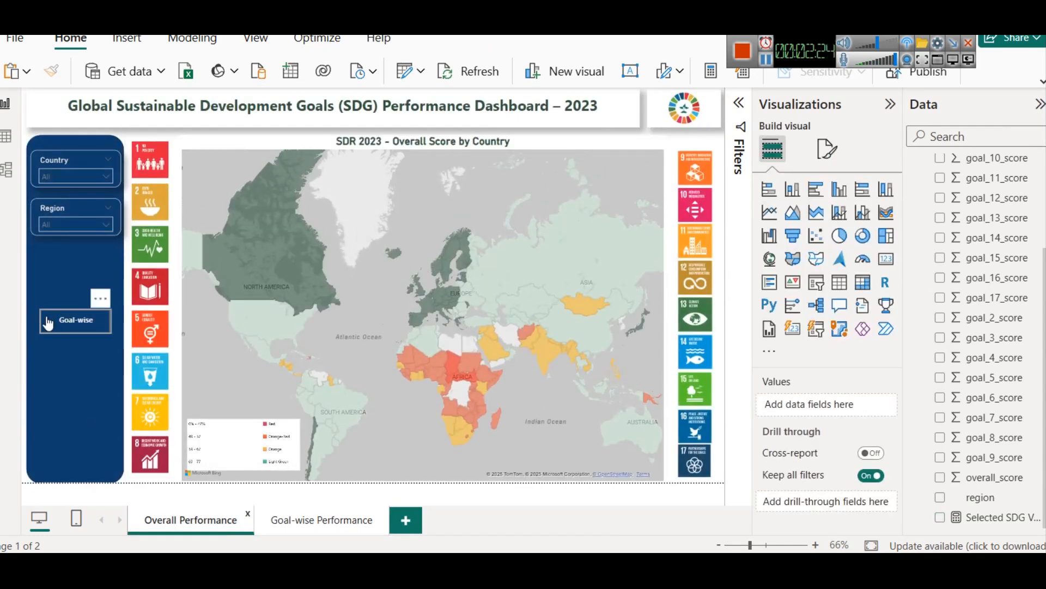
left_click(341, 526)
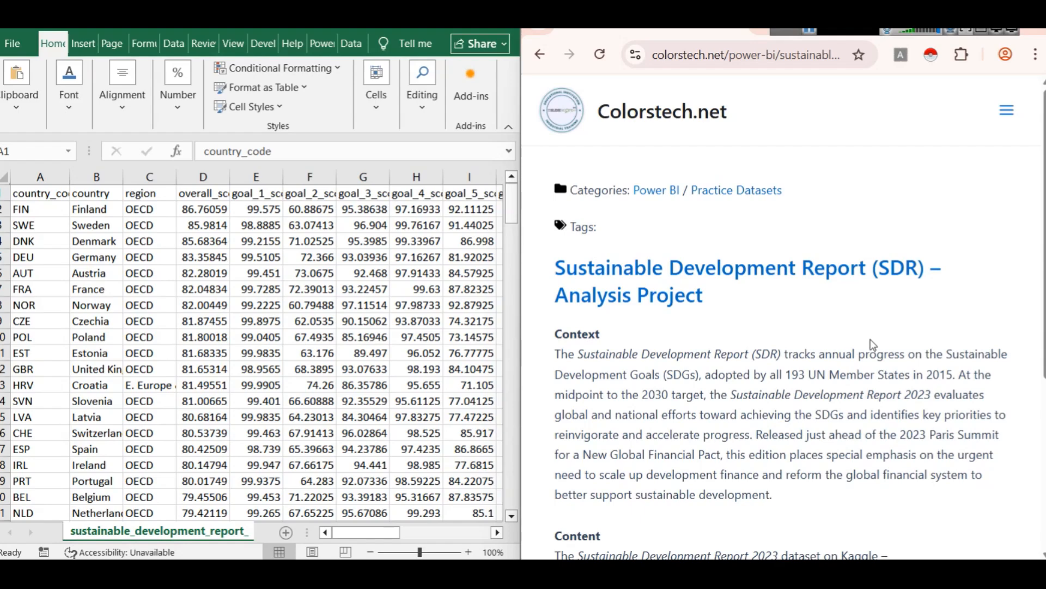
Step: In the browser, open the Kaggle dataset linked in the Sustainable Development Report project article and review its full column descriptions
scroll(722, 309, "down", 3)
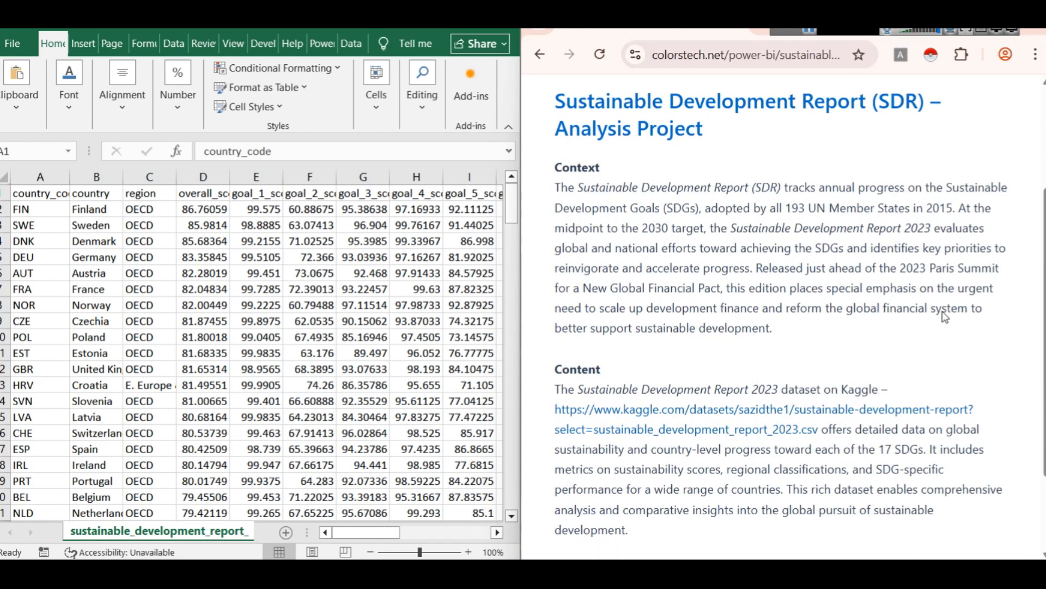
left_click(749, 429)
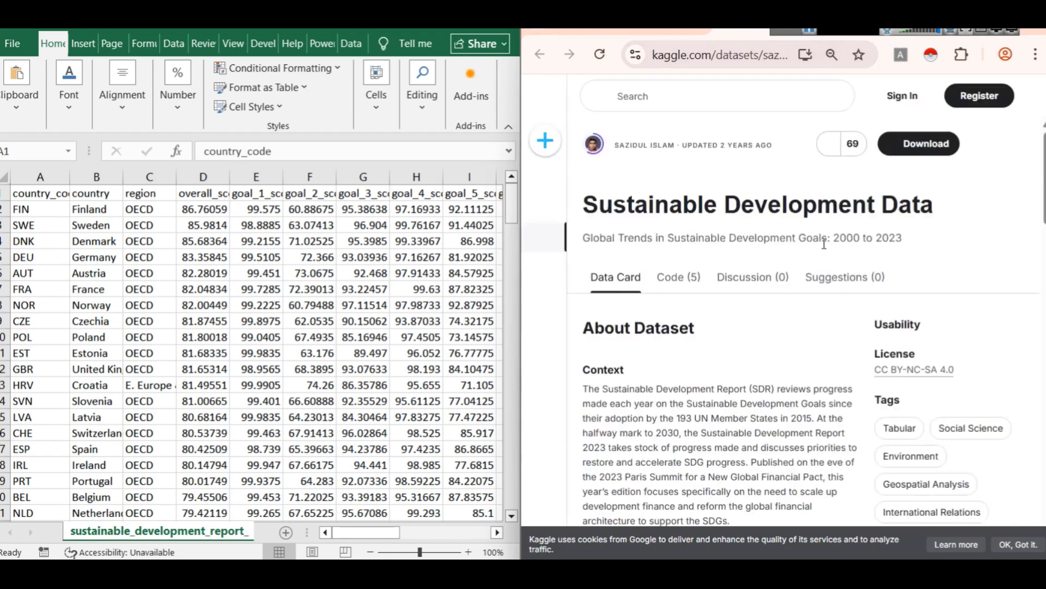
scroll(715, 331, "down", 5)
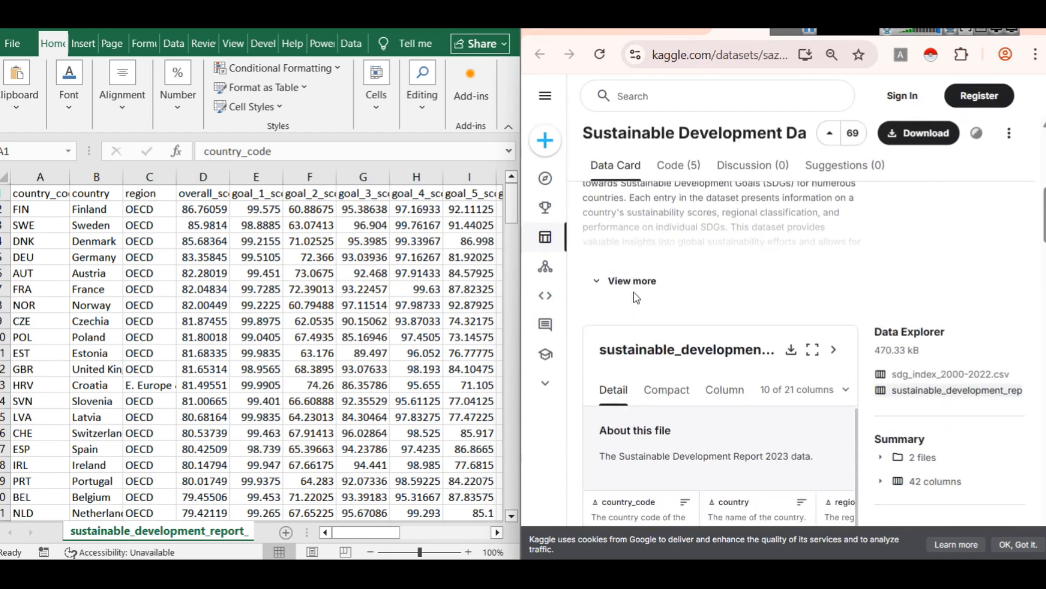
left_click(632, 281)
scroll(698, 319, "down", 3)
scroll(697, 319, "up", 5)
scroll(697, 319, "down", 10)
scroll(699, 319, "down", 9)
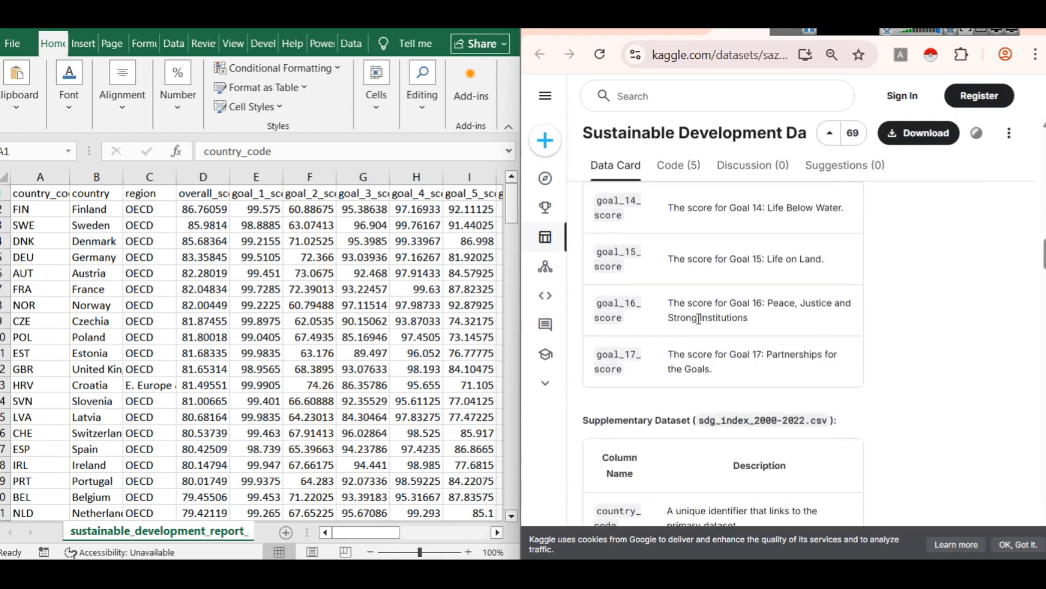
Step: Review the Kaggle descriptions of the supplementary dataset sdg_index_2000-2022.csv and the acknowledgment below them
scroll(699, 319, "down", 12)
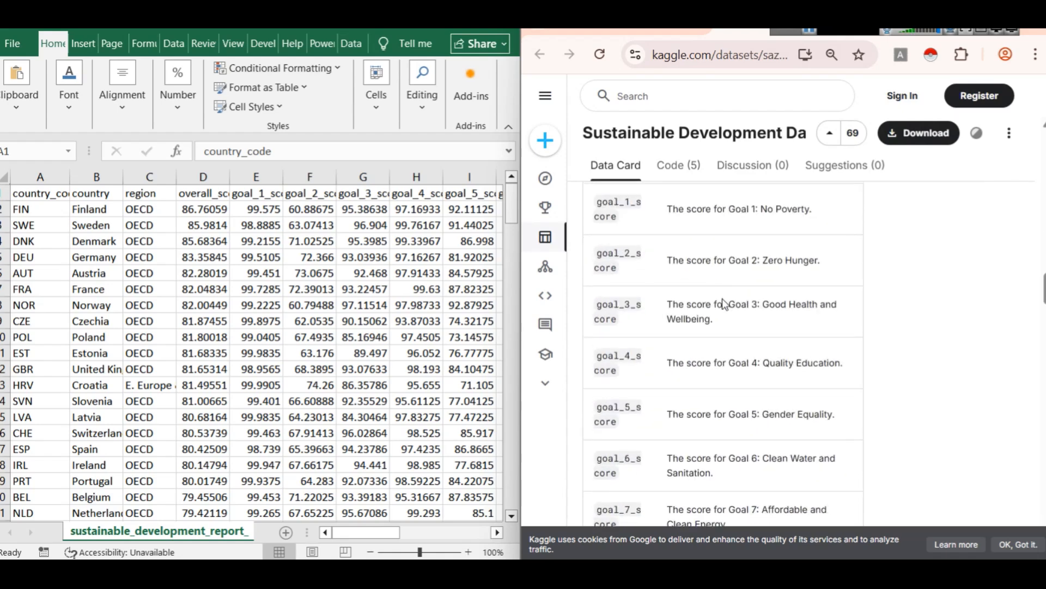
scroll(723, 300, "down", 10)
scroll(723, 300, "up", 3)
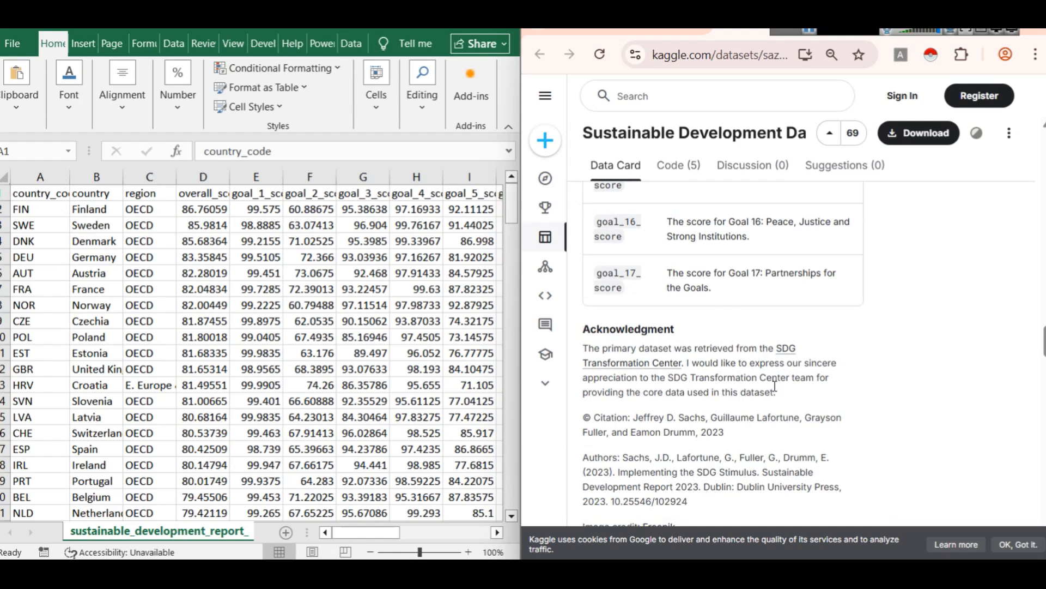
scroll(790, 385, "up", 12)
scroll(834, 383, "down", 6)
Step: Return to the Sustainable Development Report project article and read its Context and Content sections
left_click(668, 32)
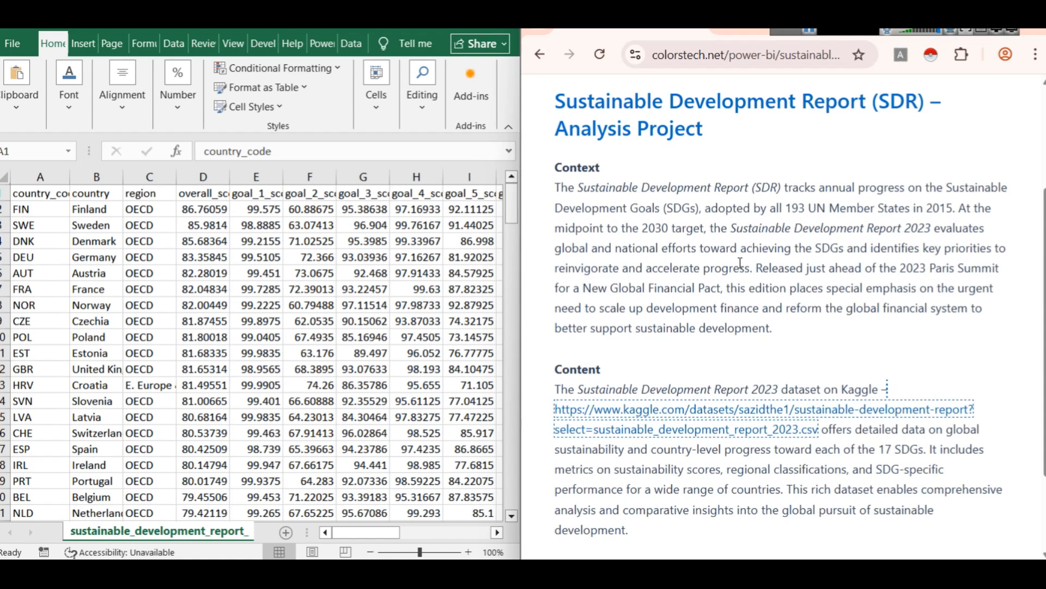
scroll(764, 272, "down", 2)
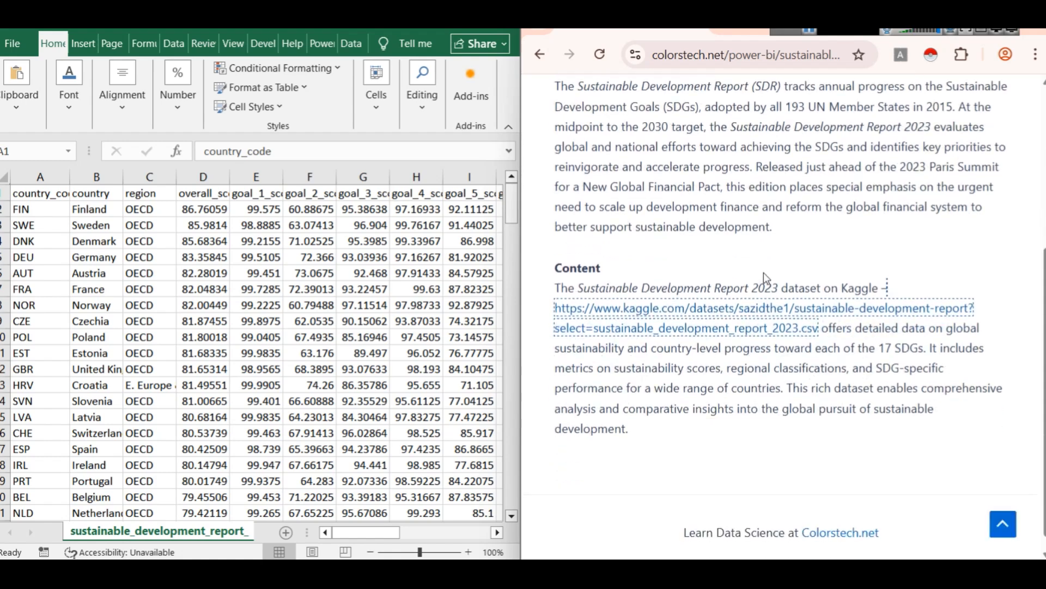
scroll(764, 272, "up", 1)
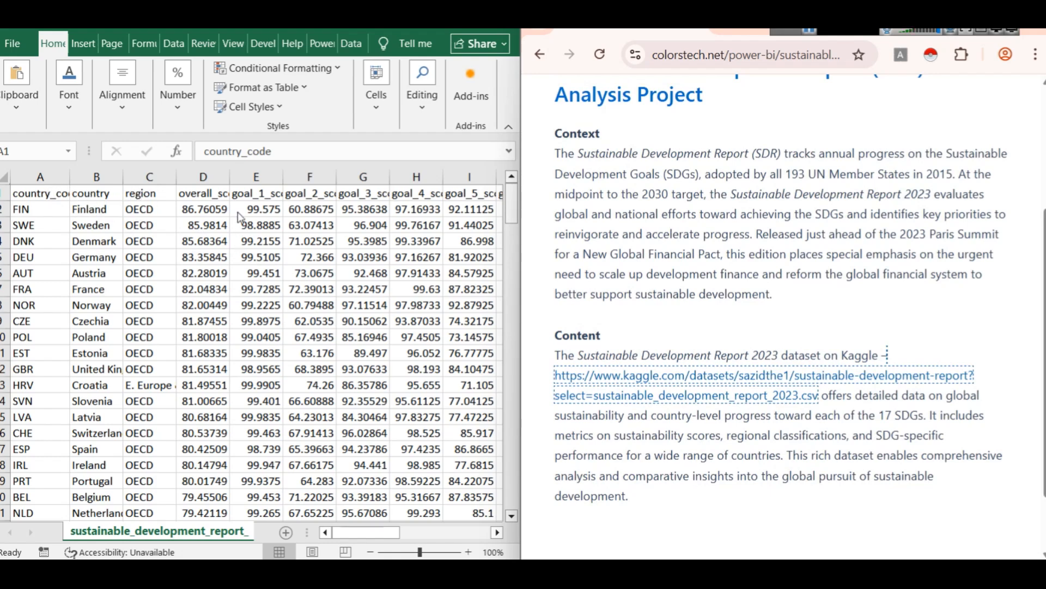
Step: In the Excel sheet, highlight the overall_score, goal_1_score, goal_2_score and goal_3_score columns one after another
left_click(209, 178)
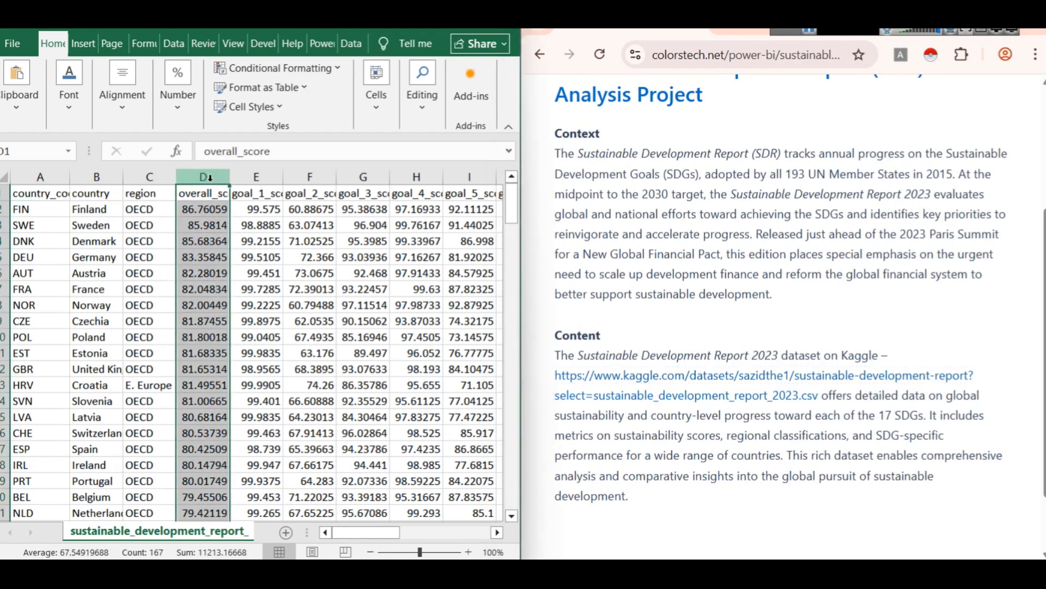
left_click(249, 177)
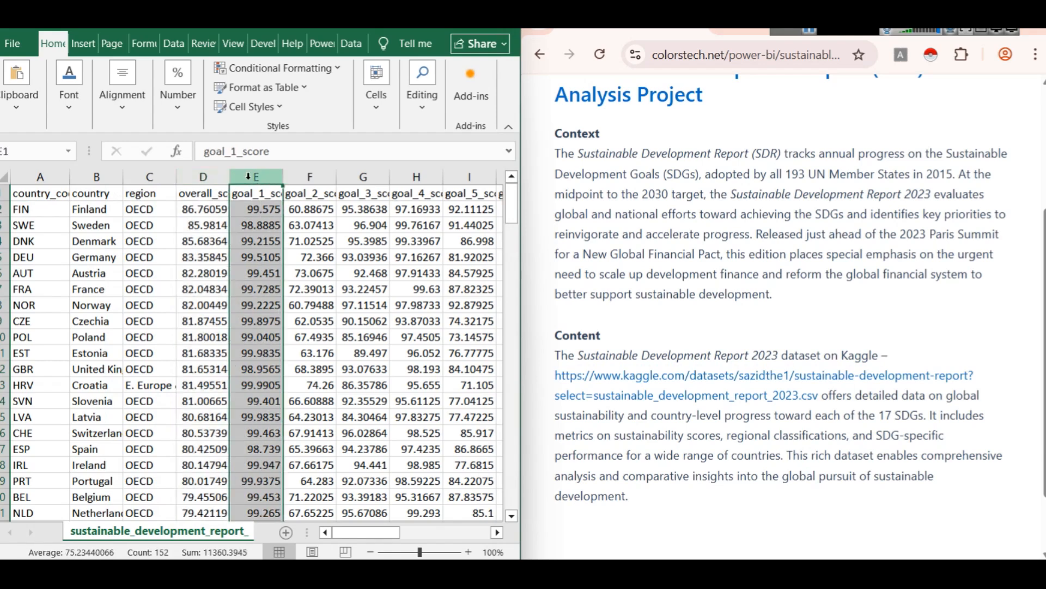
left_click(301, 176)
left_click(359, 177)
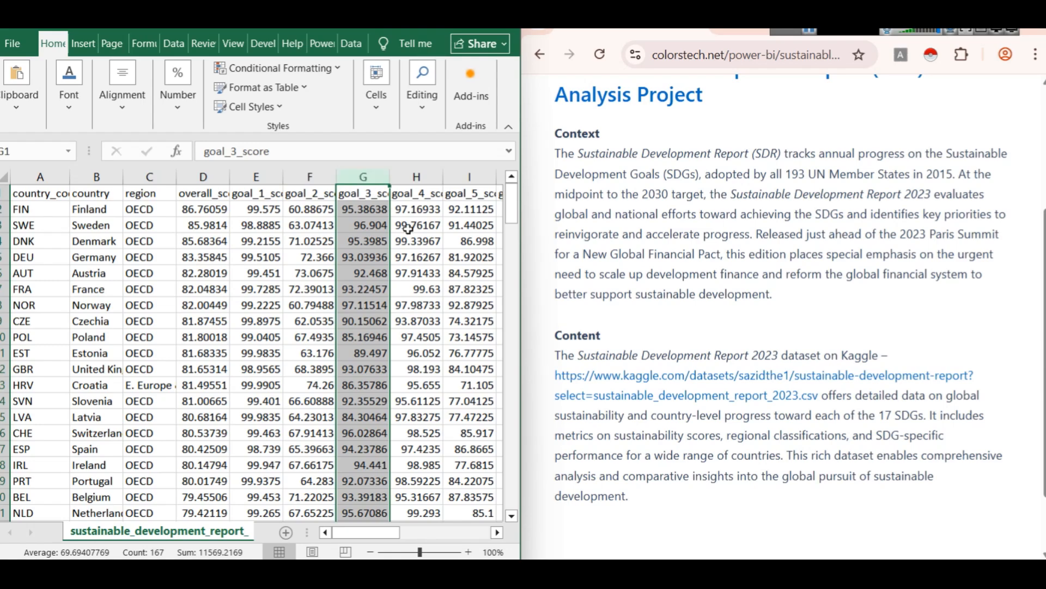
Step: Show the Kaggle dataset page in a maximized browser window and compare the primary and supplementary column lists
left_click(755, 30)
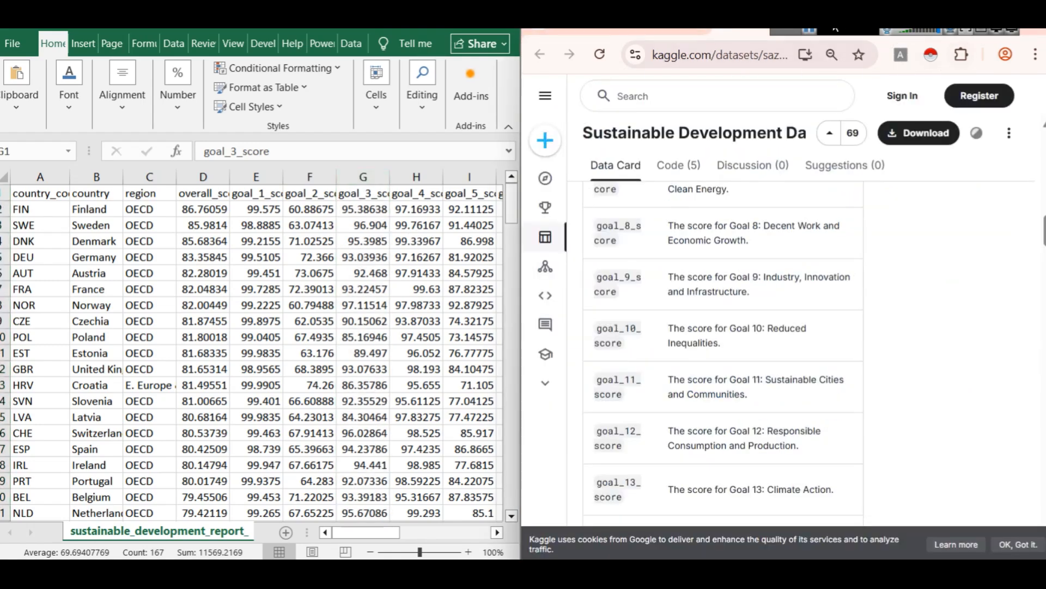
left_click_drag(870, 22, 894, 77)
left_click(997, 28)
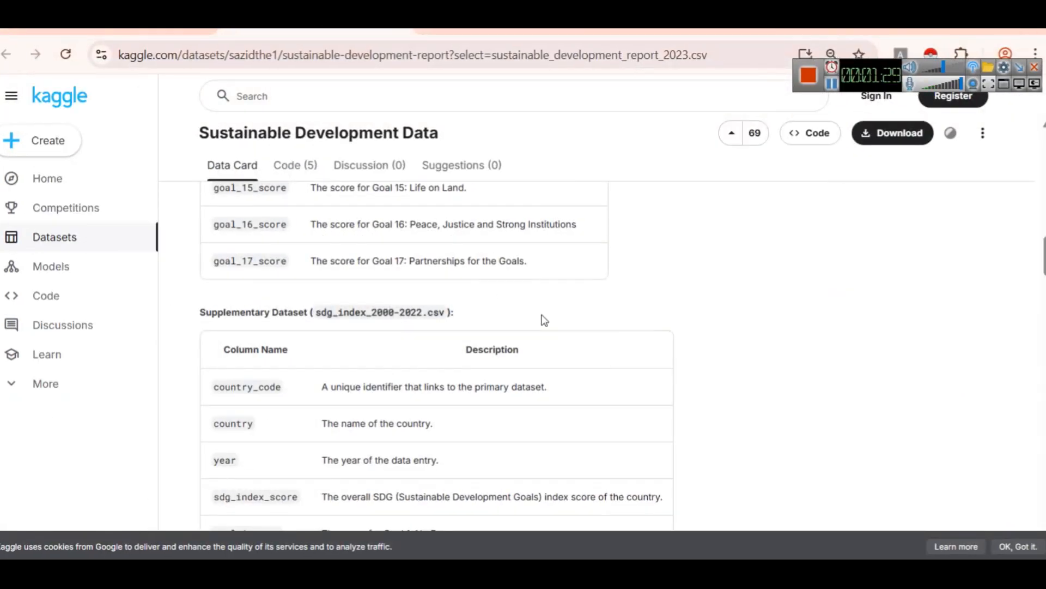
scroll(546, 329, "up", 15)
scroll(555, 369, "down", 5)
scroll(533, 347, "down", 12)
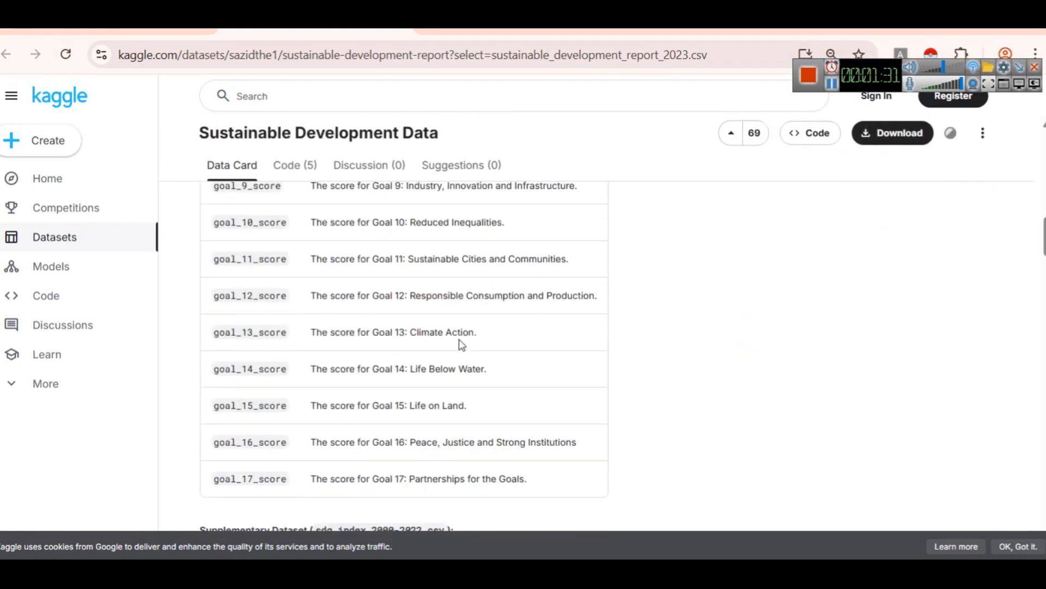
scroll(360, 316, "up", 1)
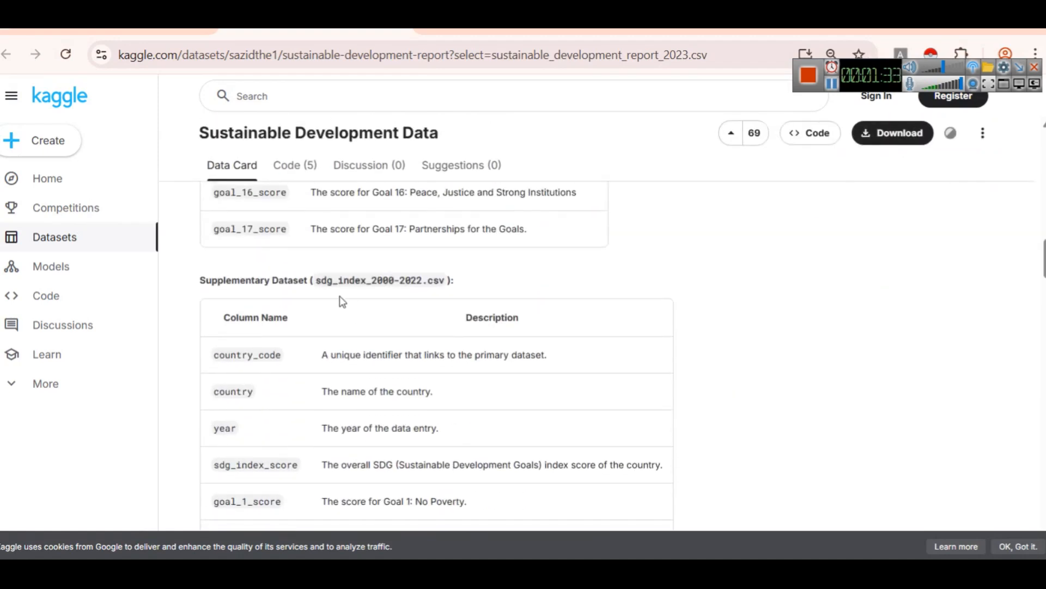
scroll(342, 302, "up", 15)
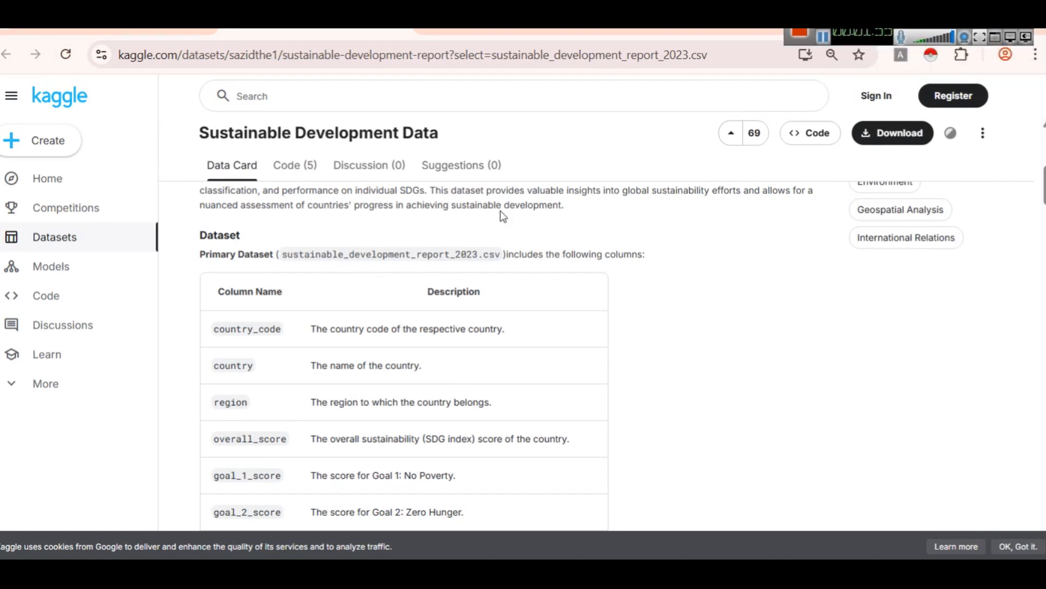
Step: Read the primary dataset's column descriptions from country_code through goal_17_score, highlighting the Goal 1: No Poverty description
scroll(323, 352, "down", 2)
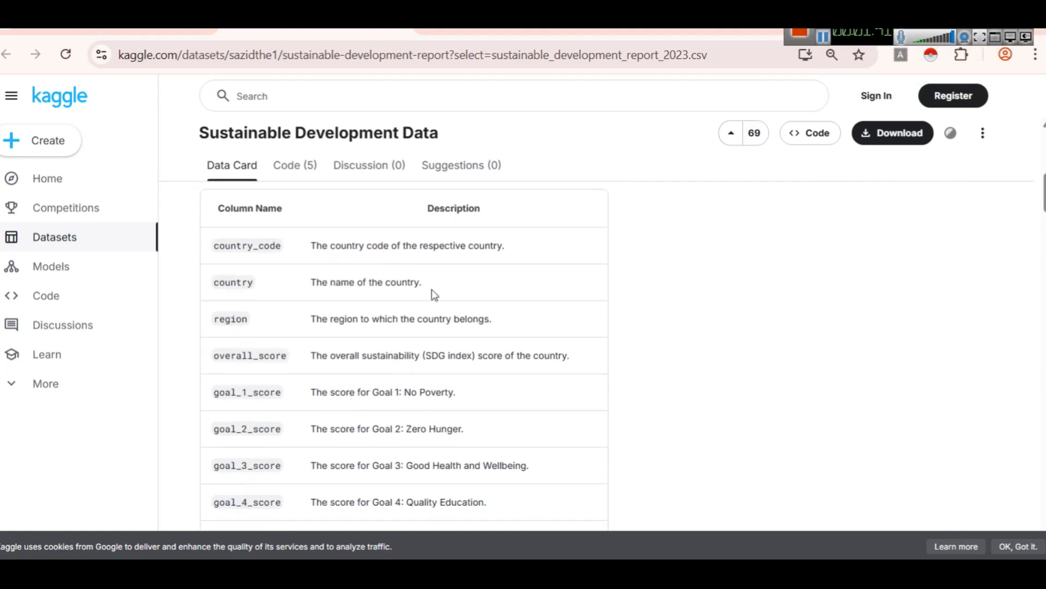
scroll(333, 292, "down", 2)
scroll(339, 286, "up", 1)
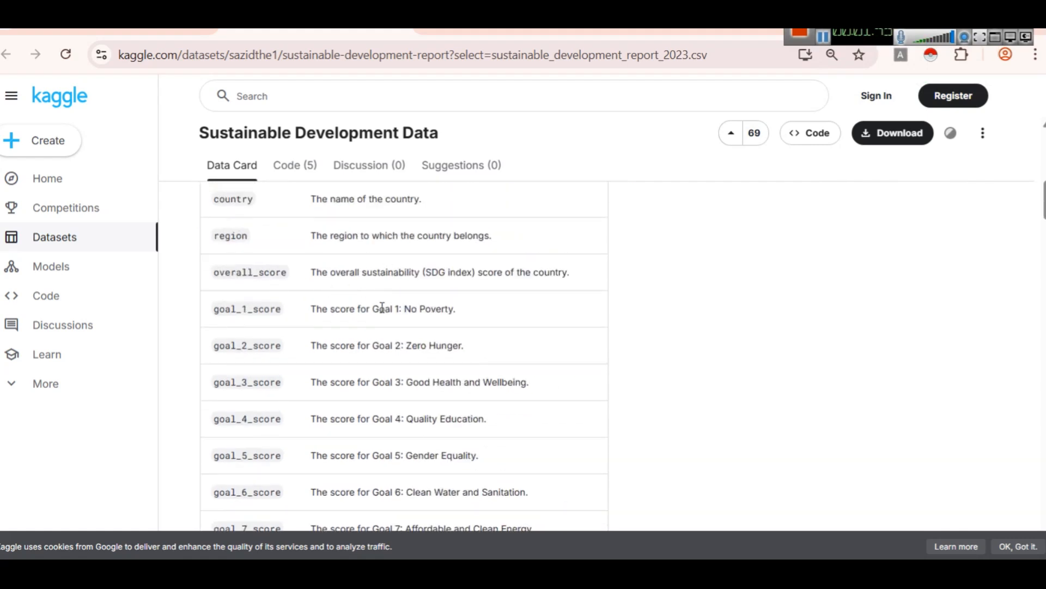
scroll(334, 299, "up", 1)
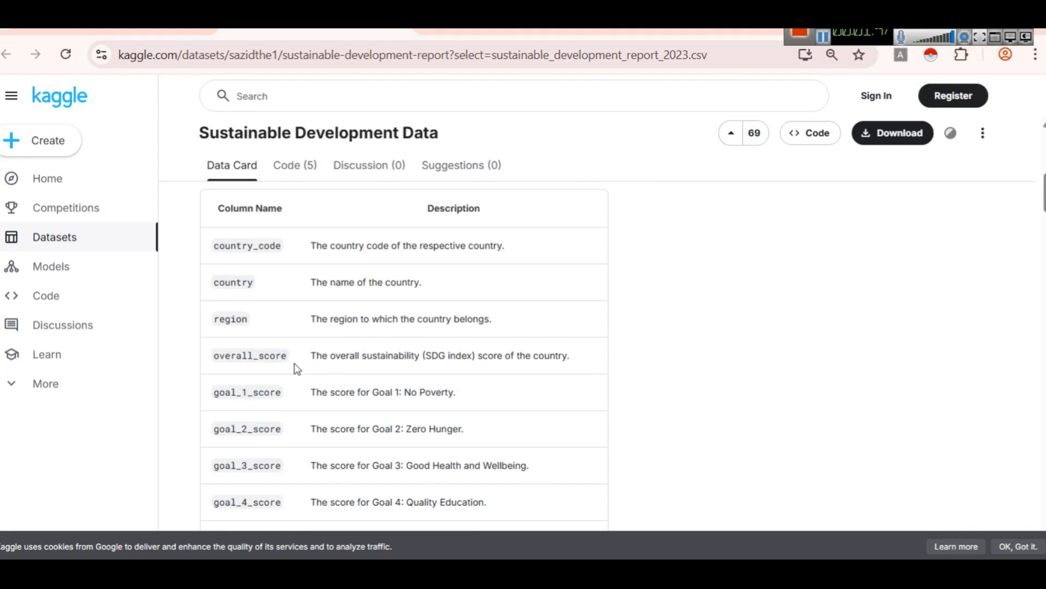
scroll(397, 329, "down", 1)
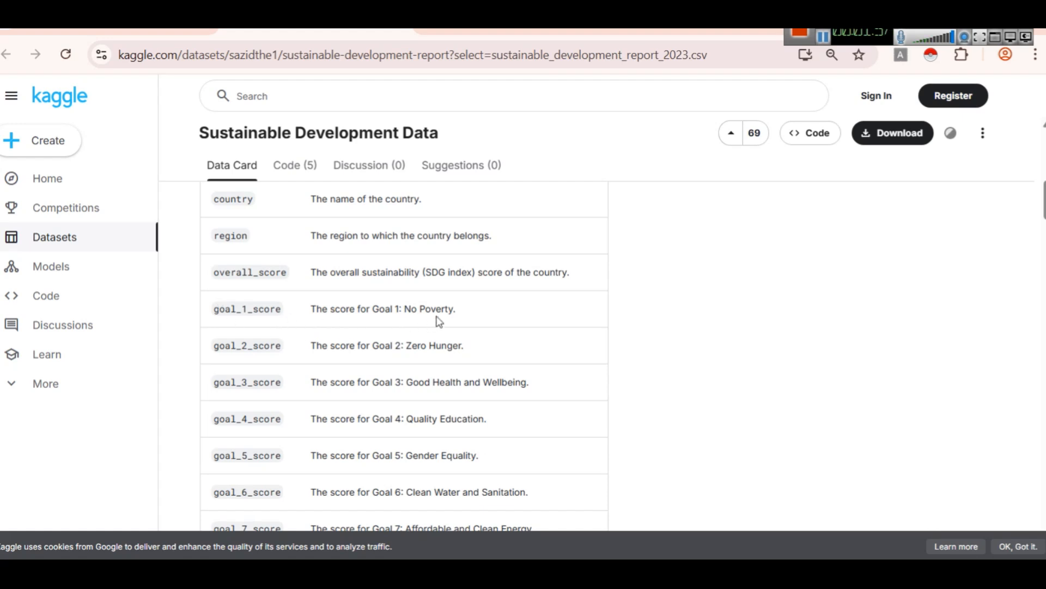
left_click_drag(464, 311, 318, 310)
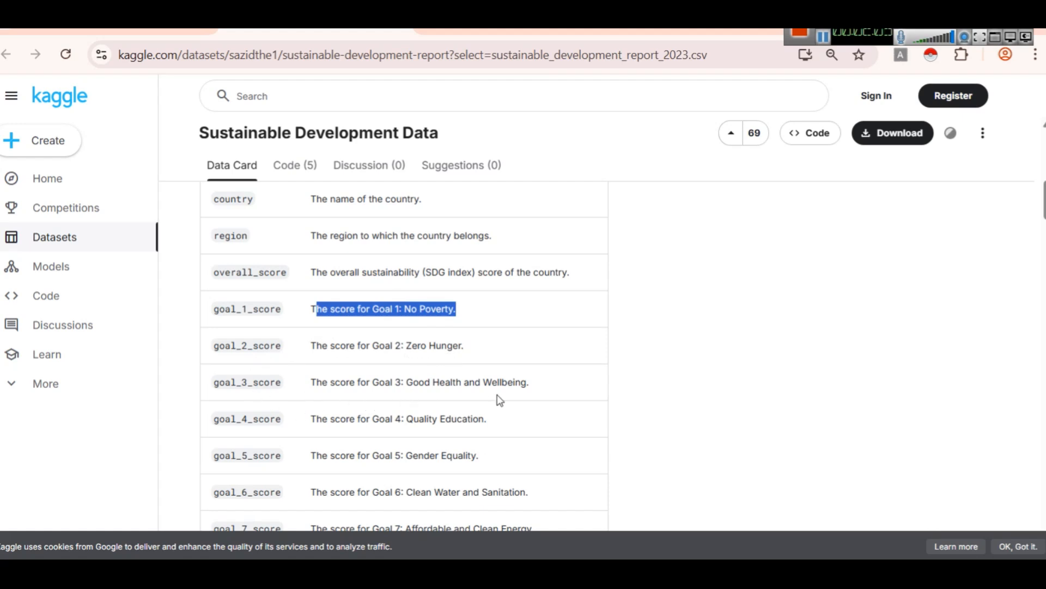
scroll(499, 399, "down", 3)
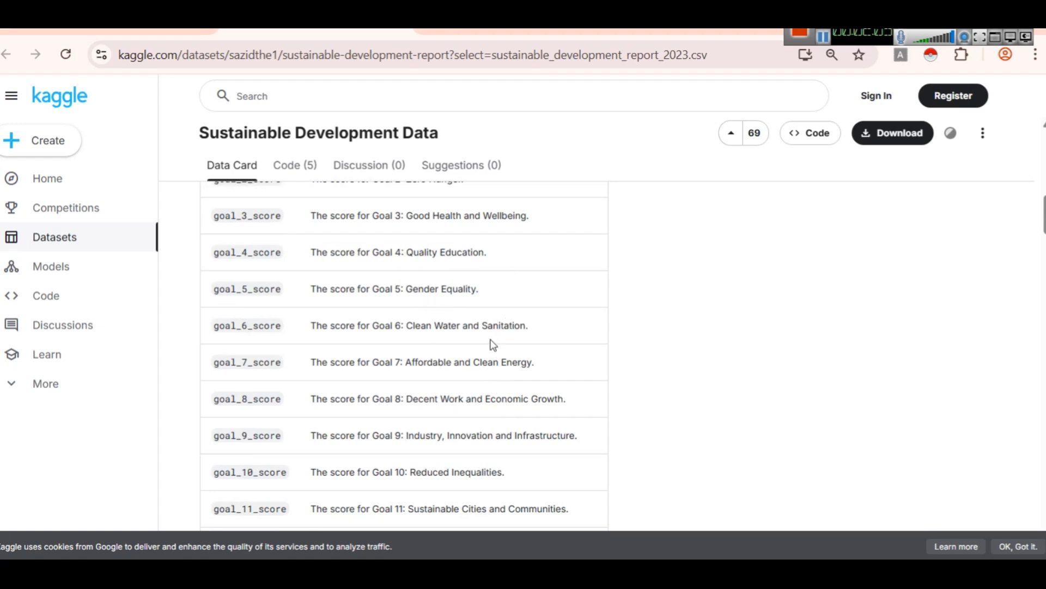
scroll(493, 344, "down", 2)
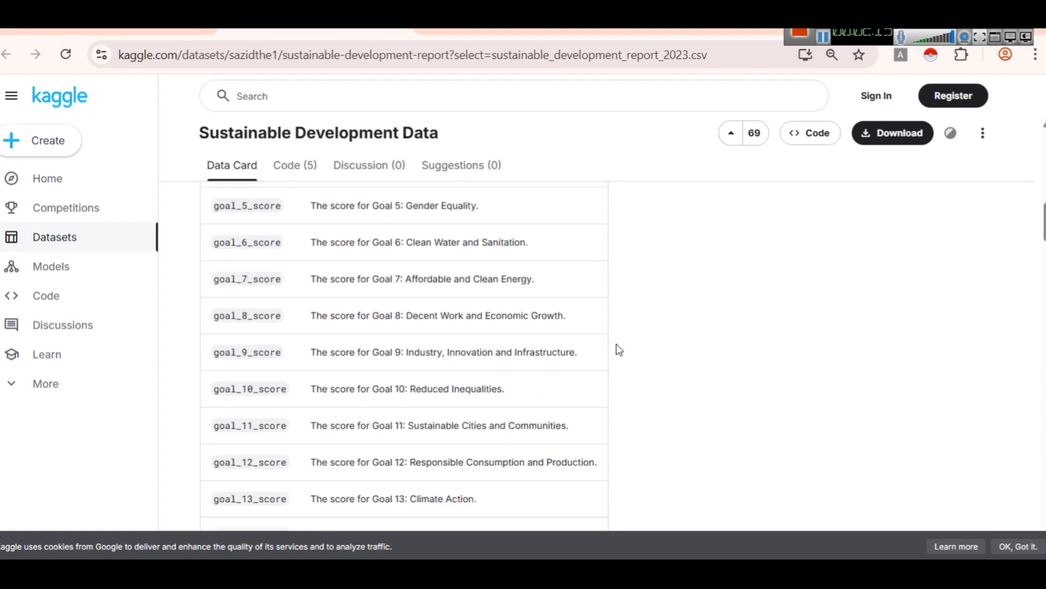
scroll(545, 349, "down", 5)
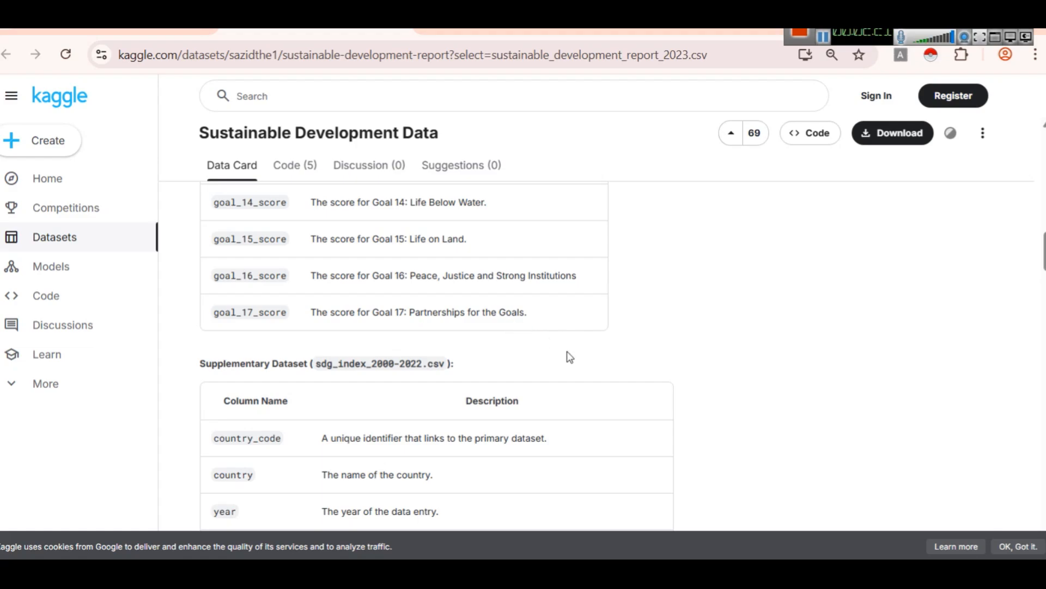
Step: Switch to the Excel sheet, maximize it and inspect the score columns through goal_17_score, including an empty goal_14_score cell
left_click(615, 572)
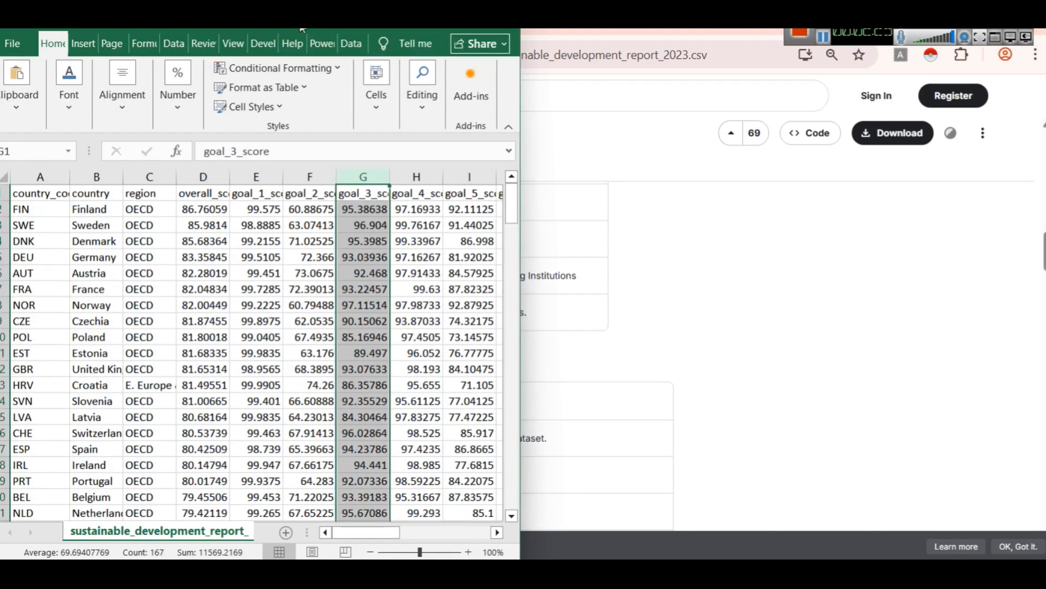
left_click(465, 19)
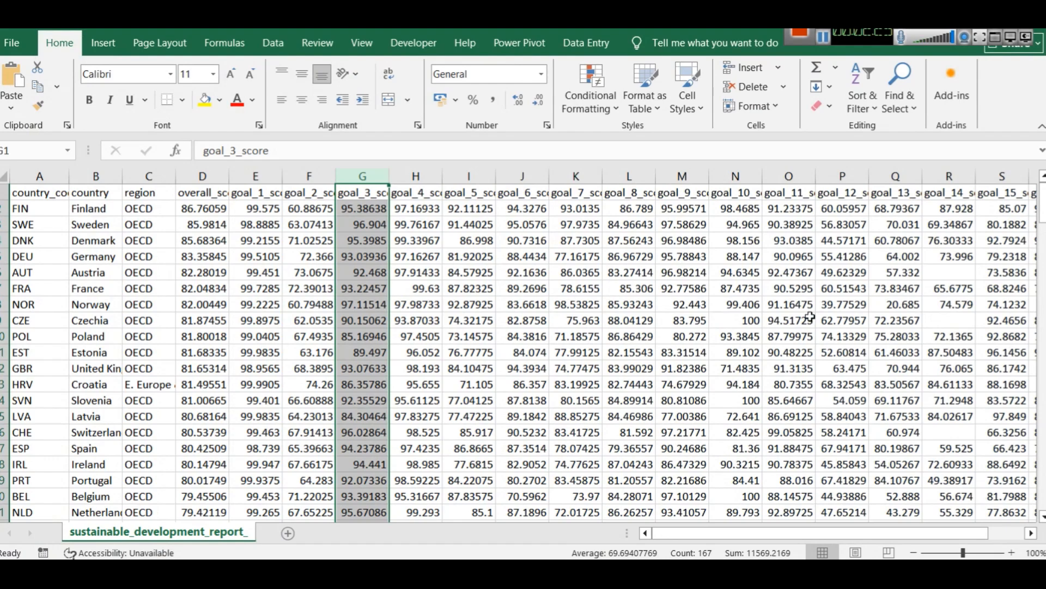
left_click_drag(809, 531, 718, 498)
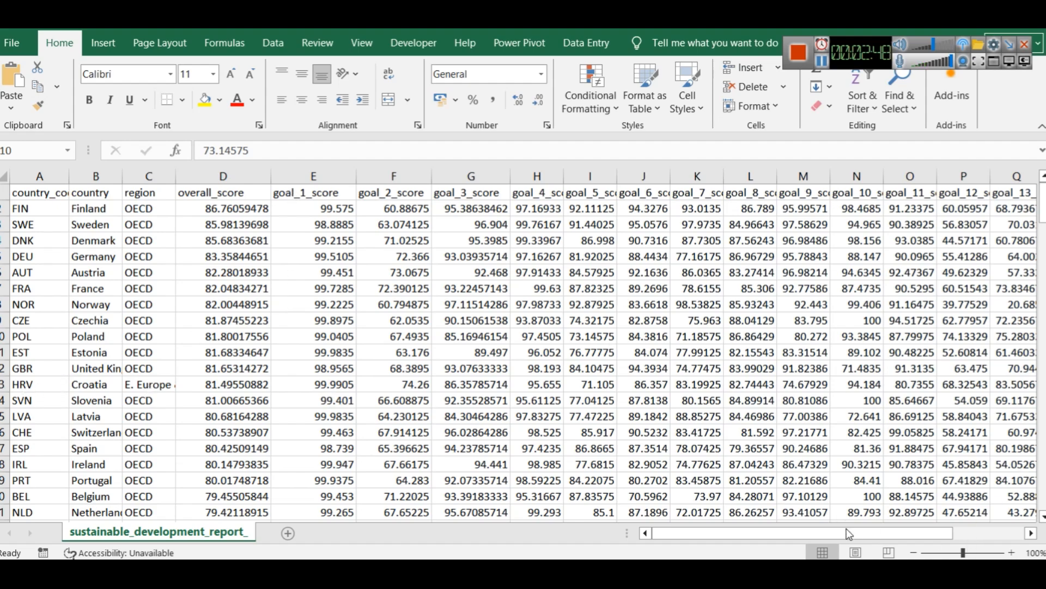
left_click_drag(848, 532, 1014, 537)
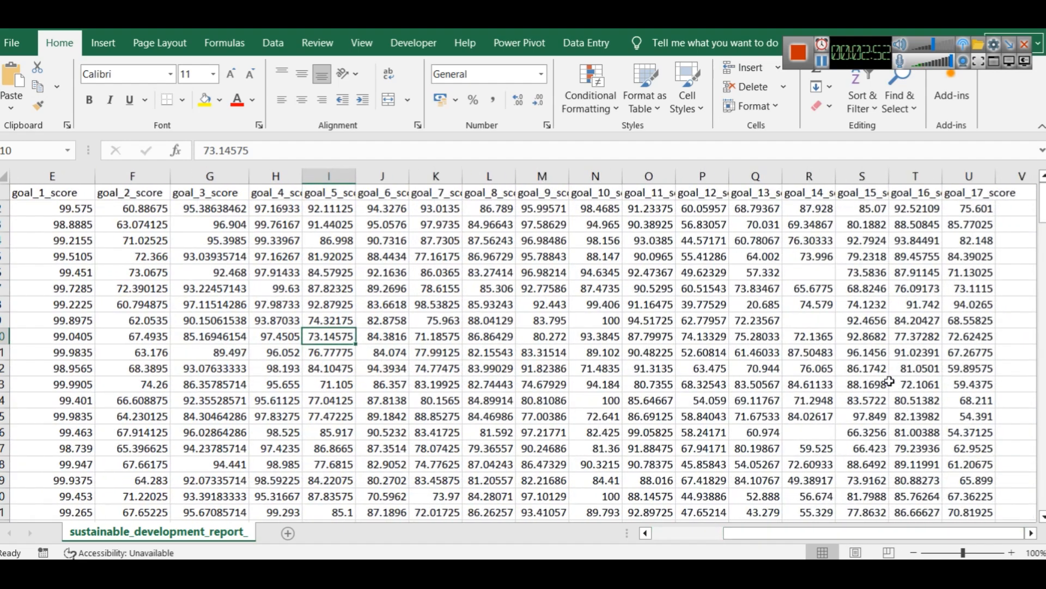
left_click(805, 320)
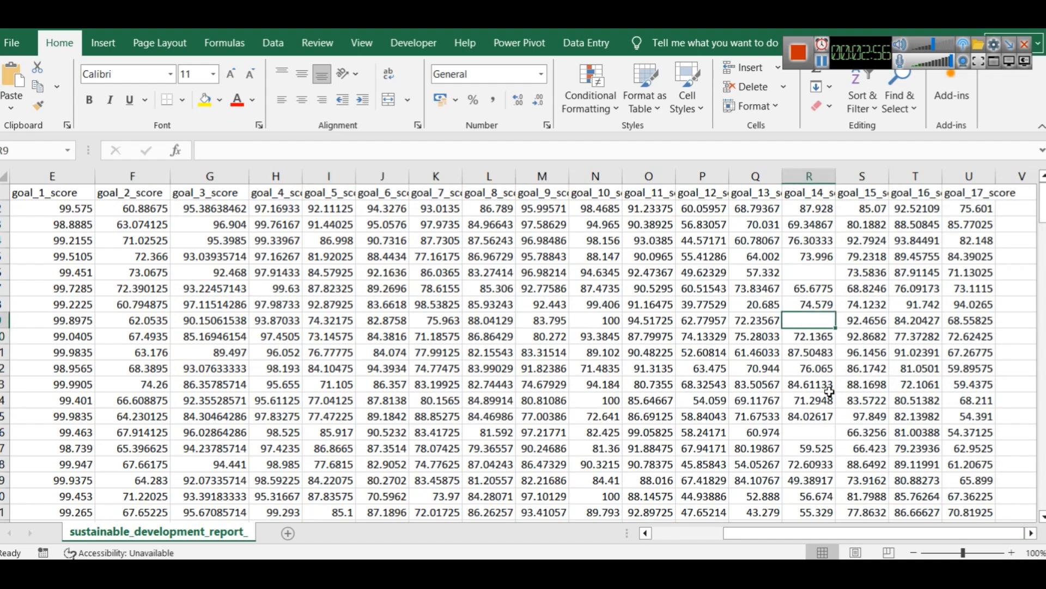
left_click_drag(854, 536, 665, 536)
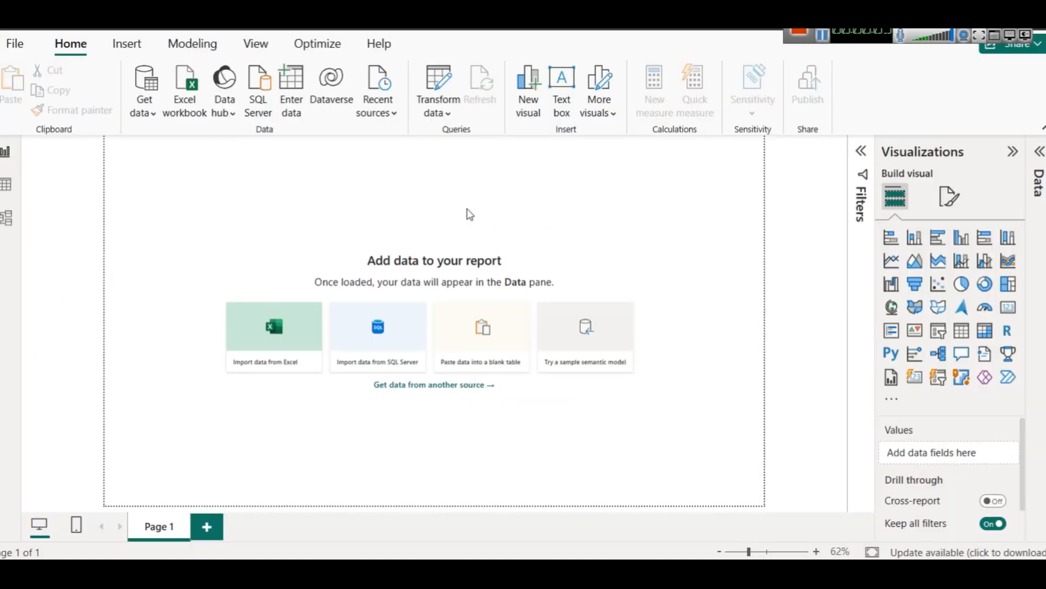
Step: In a blank Power BI report, load sustainable_development_report_2023.csv from the Sustainability Report Data folder as a Text/CSV source
left_click(159, 118)
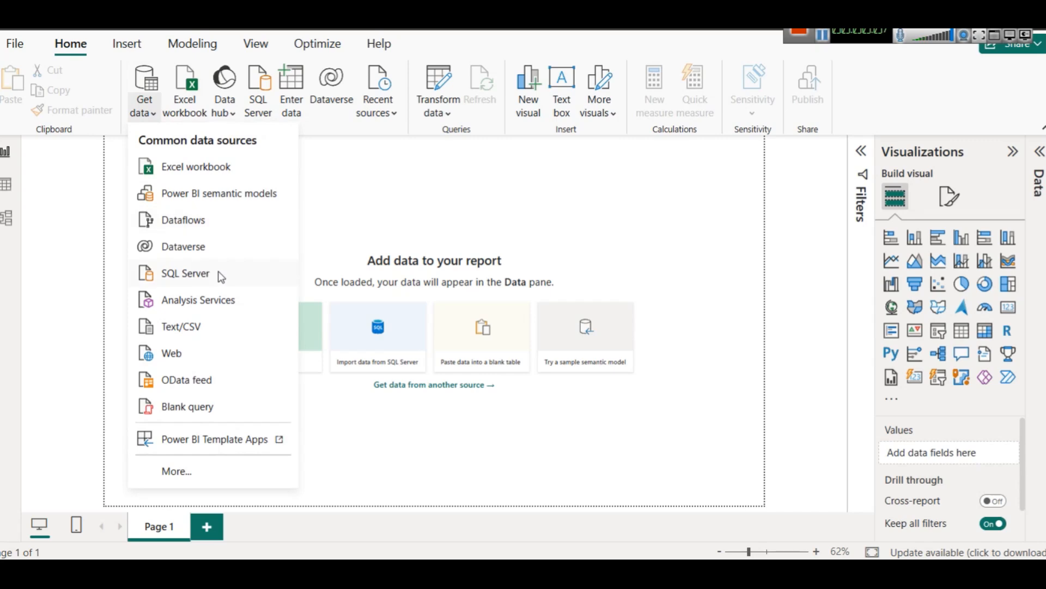
left_click(200, 325)
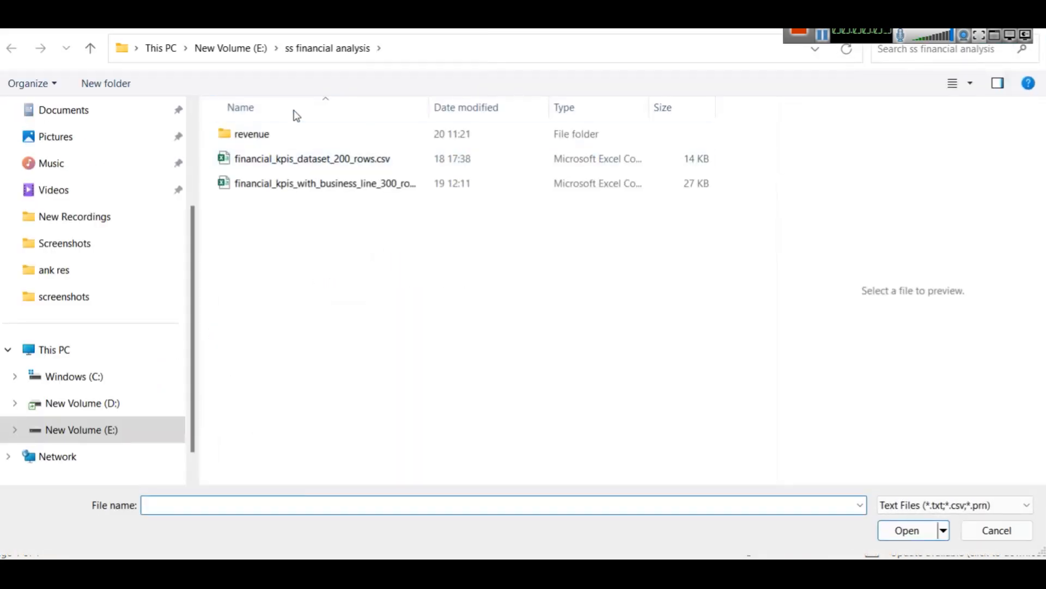
left_click(244, 52)
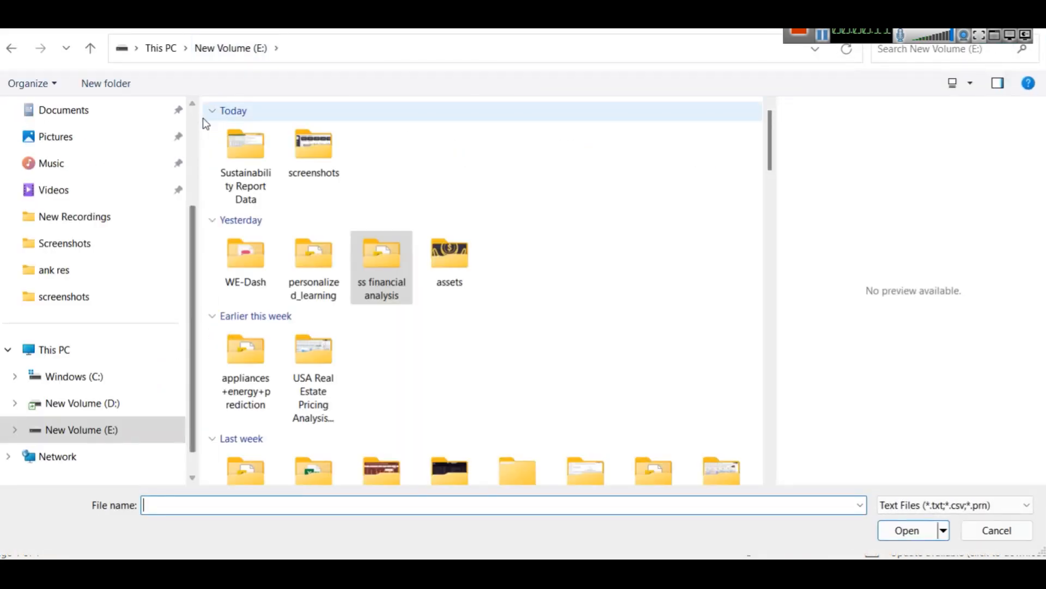
double_click(245, 152)
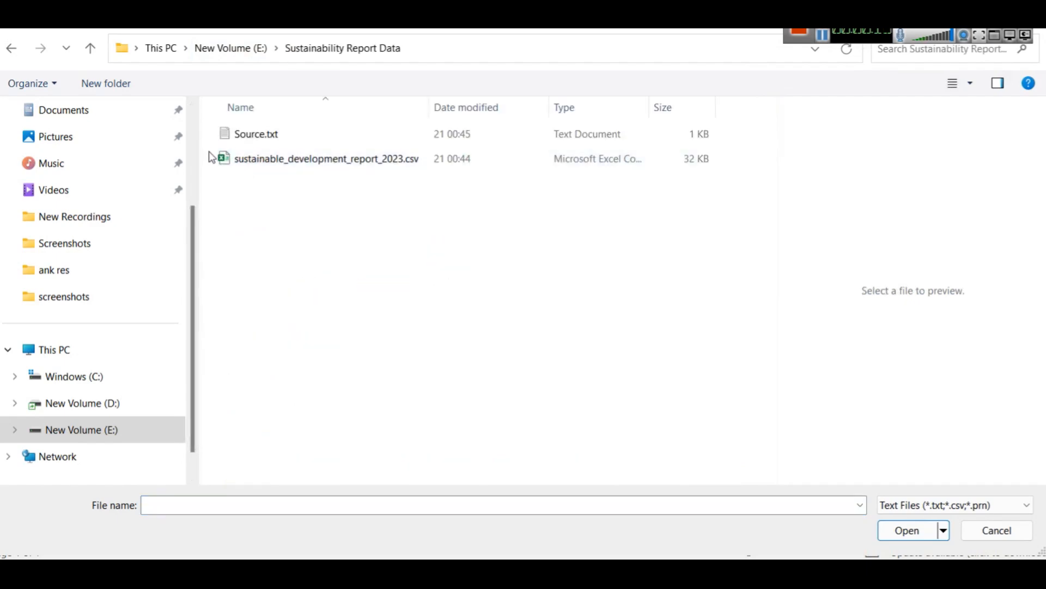
left_click_drag(200, 141, 38, 142)
left_click(122, 157)
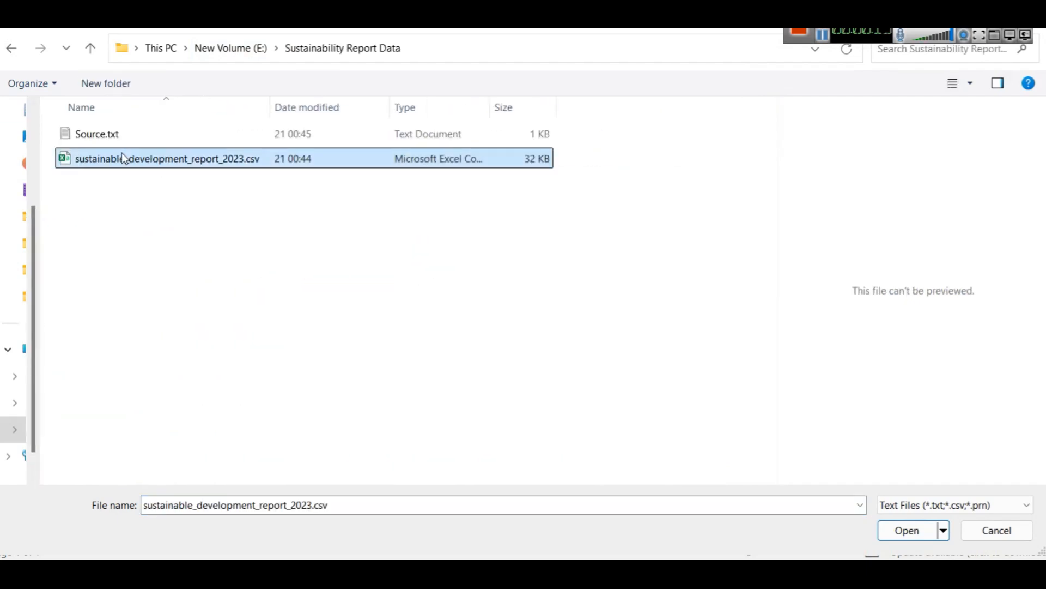
left_click(908, 530)
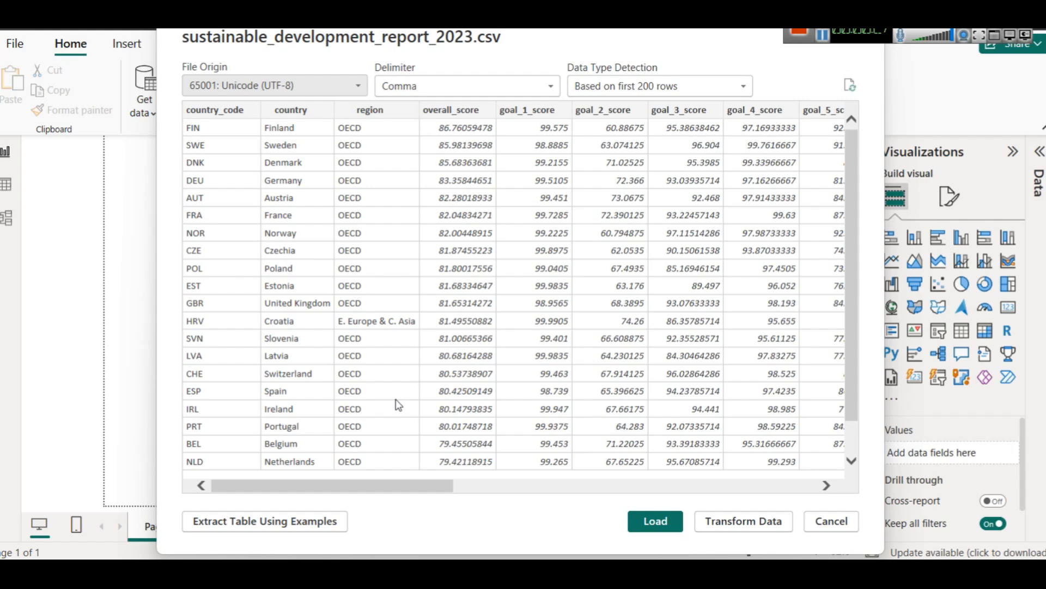
left_click(654, 524)
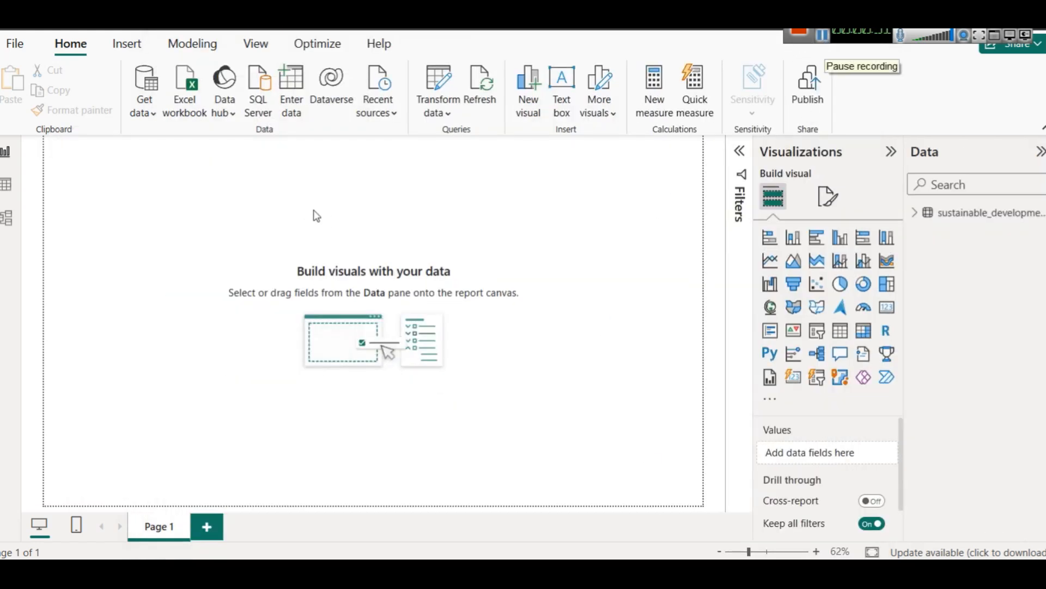
Step: Insert a text box reading "Global Sustainable Development Goals (SDG) Performance Dashboard – 2023" and shape it into a wide, shallow strip atop the page
left_click(562, 91)
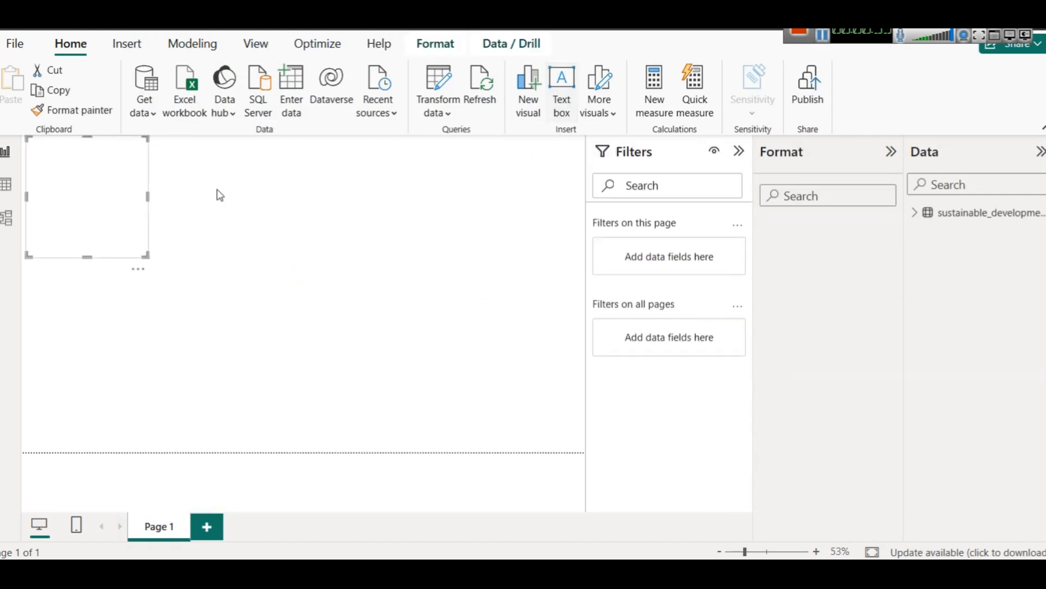
left_click(82, 180)
type("Global Sustainable Development Goals (SDG) Performance Dashboard – 2023")
left_click_drag(148, 195, 450, 180)
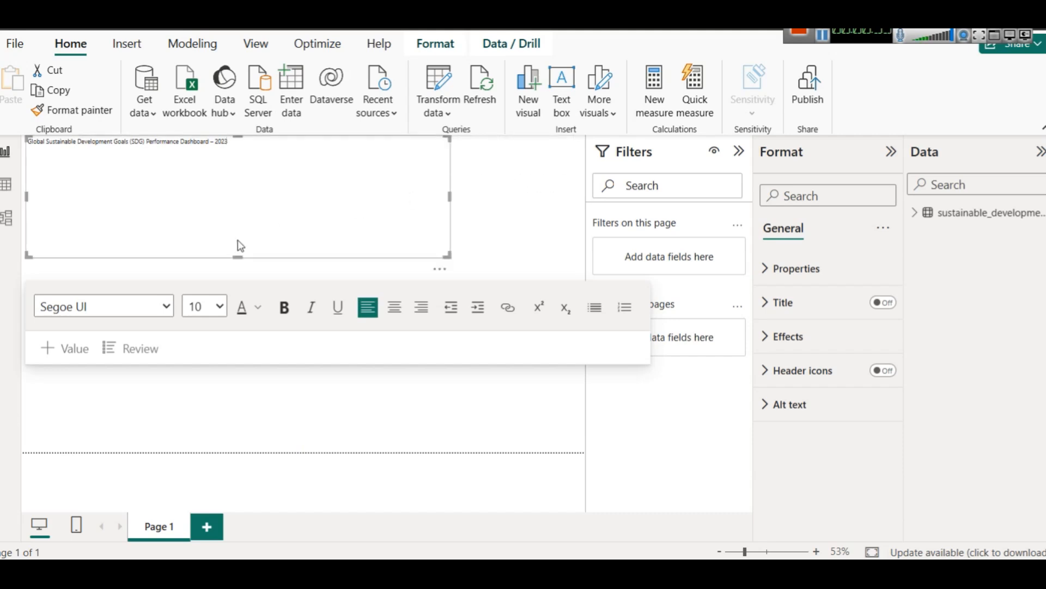
left_click_drag(237, 254, 245, 169)
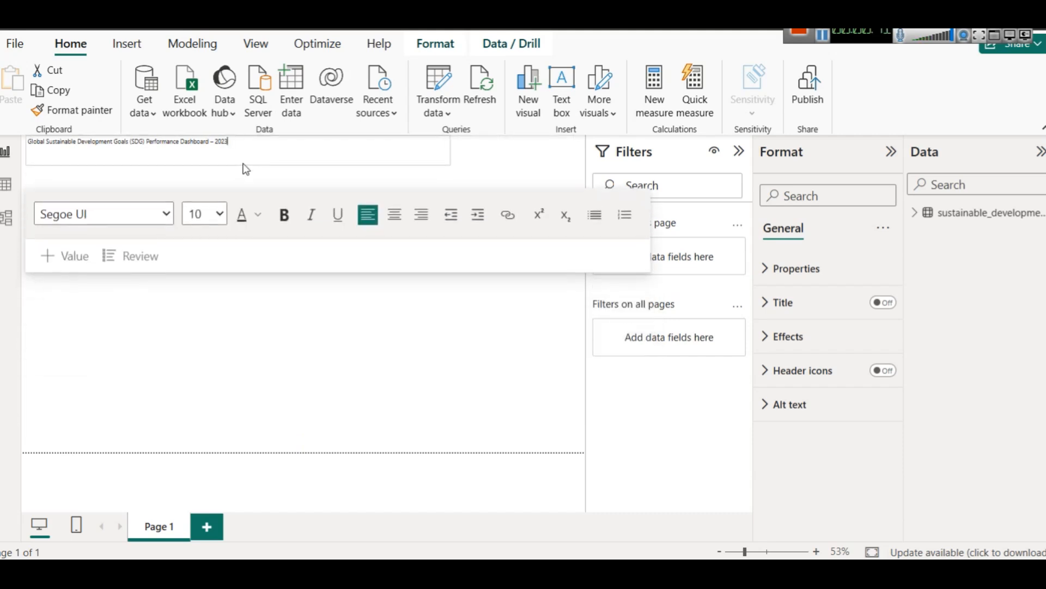
Step: Set the dashboard title's font size to 28 and widen its text box across the page
key("ctrl+a")
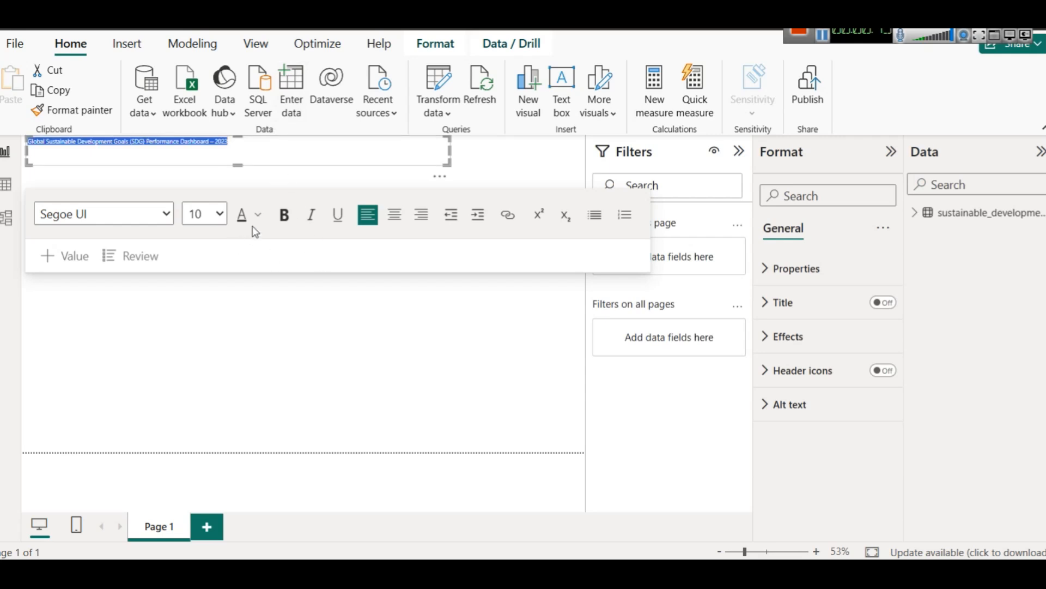
left_click(218, 214)
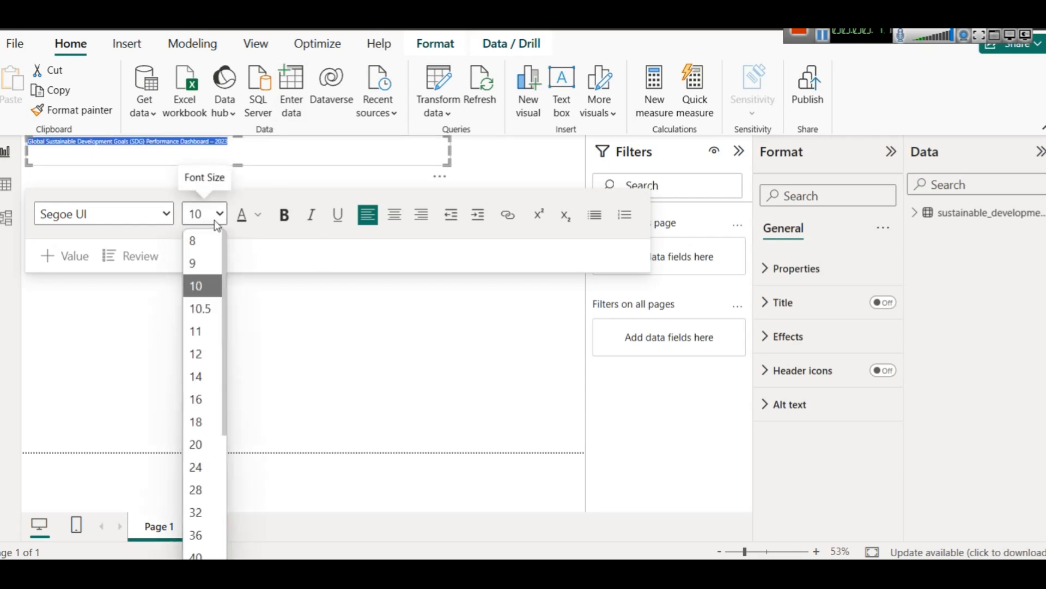
left_click(198, 492)
left_click(427, 152)
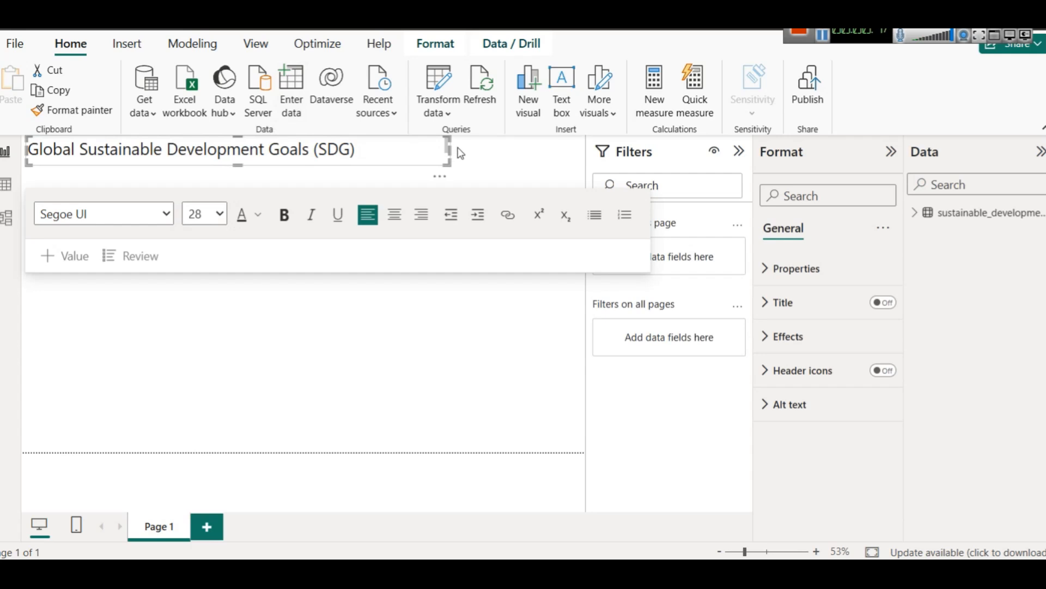
left_click_drag(448, 152, 561, 150)
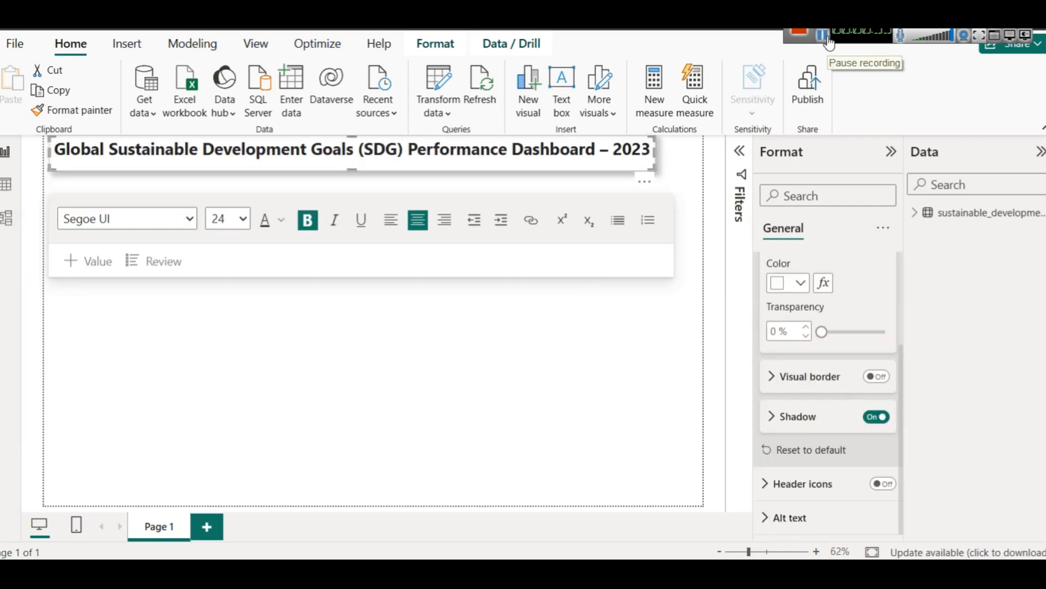
Step: Apply the blue-and-green accessible theme to the report
triple_click(335, 151)
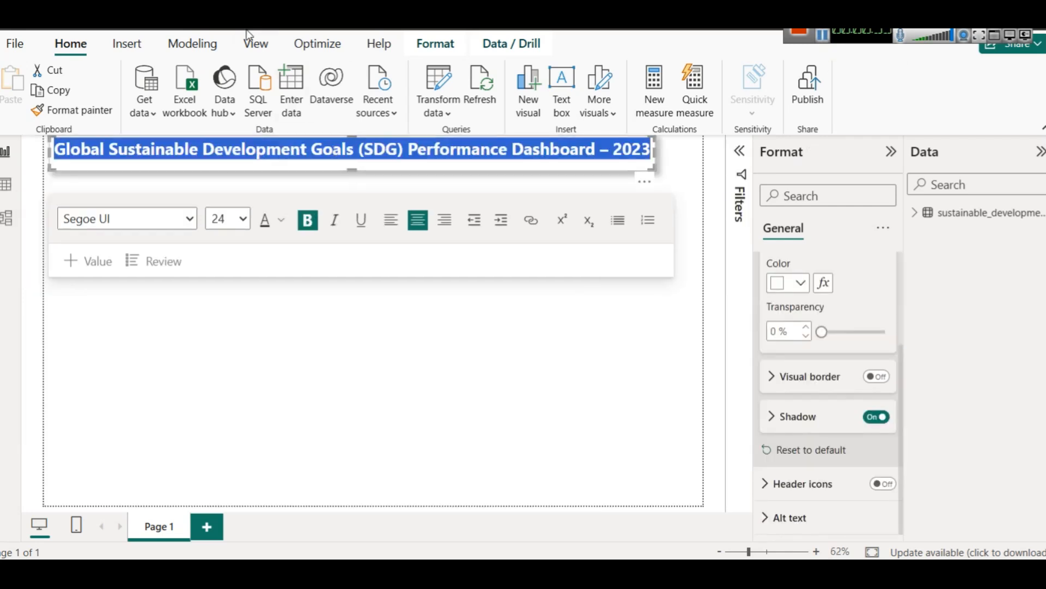
left_click(255, 44)
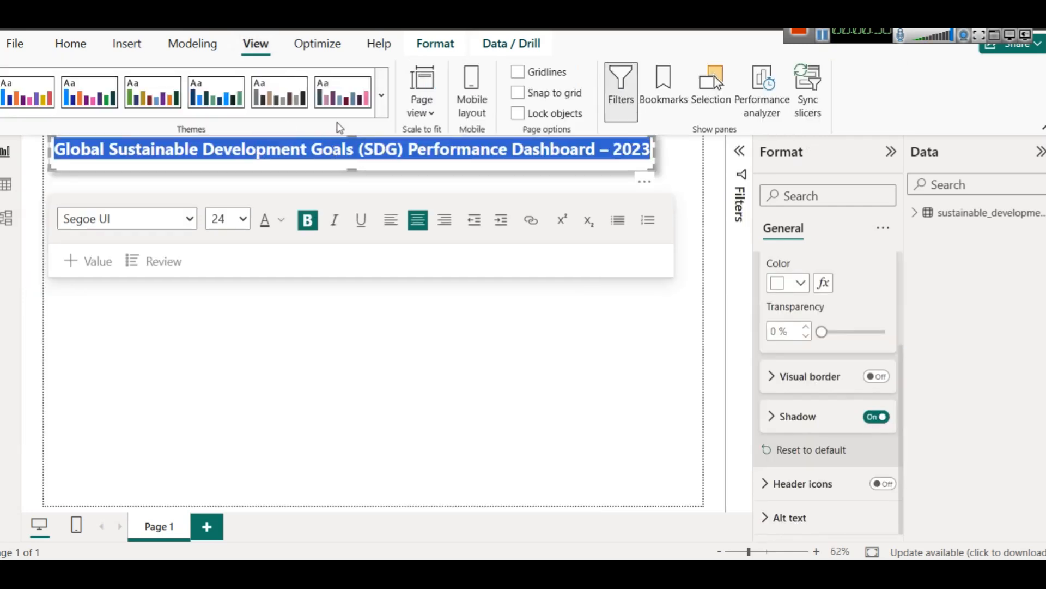
left_click(382, 108)
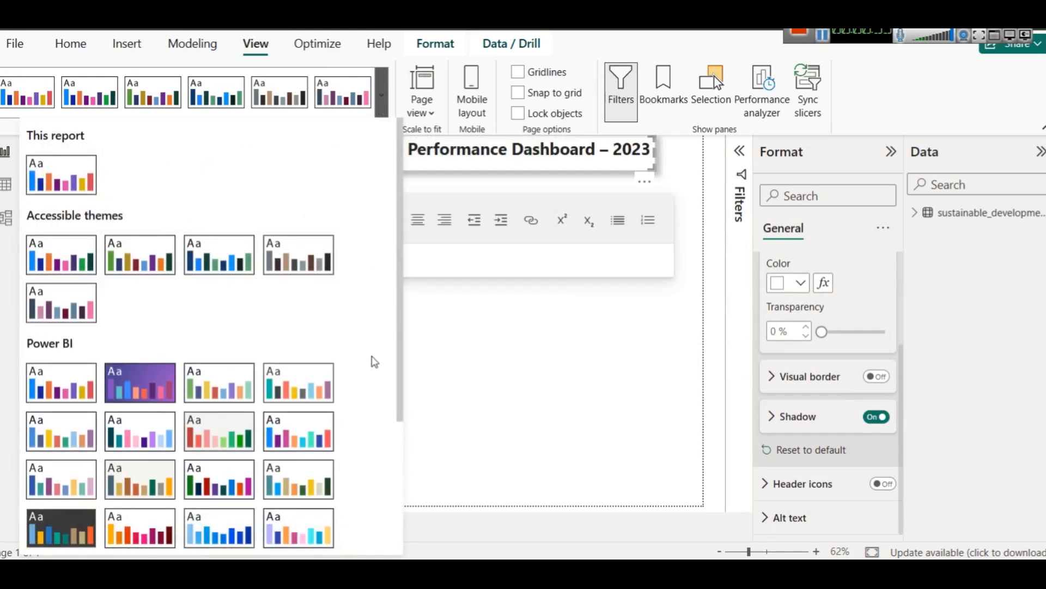
left_click(224, 268)
Step: Colour the dashboard title text with the darkest green theme shade and deselect the text box
triple_click(374, 149)
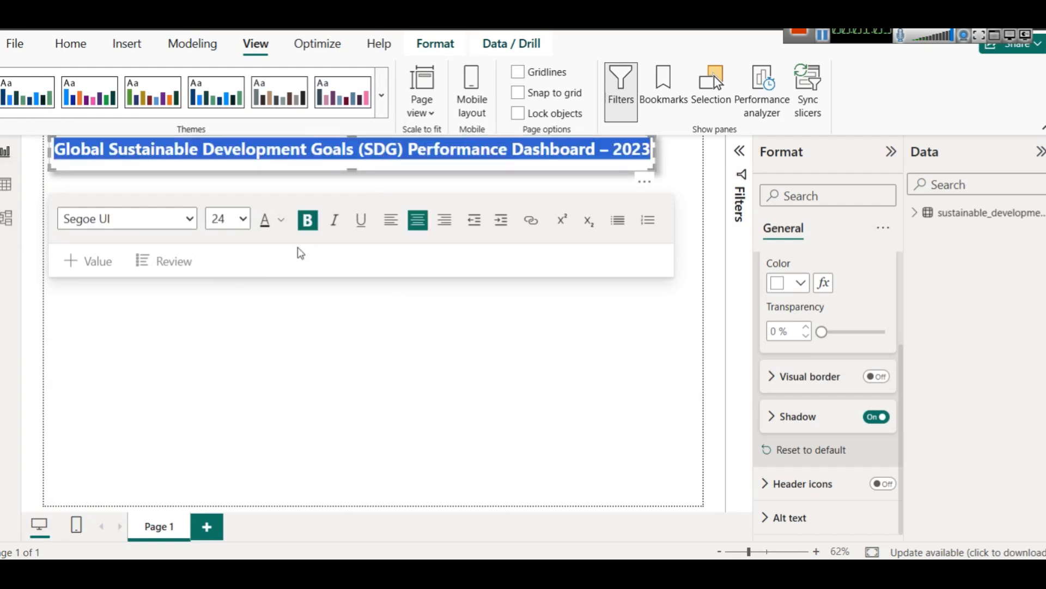
left_click(281, 219)
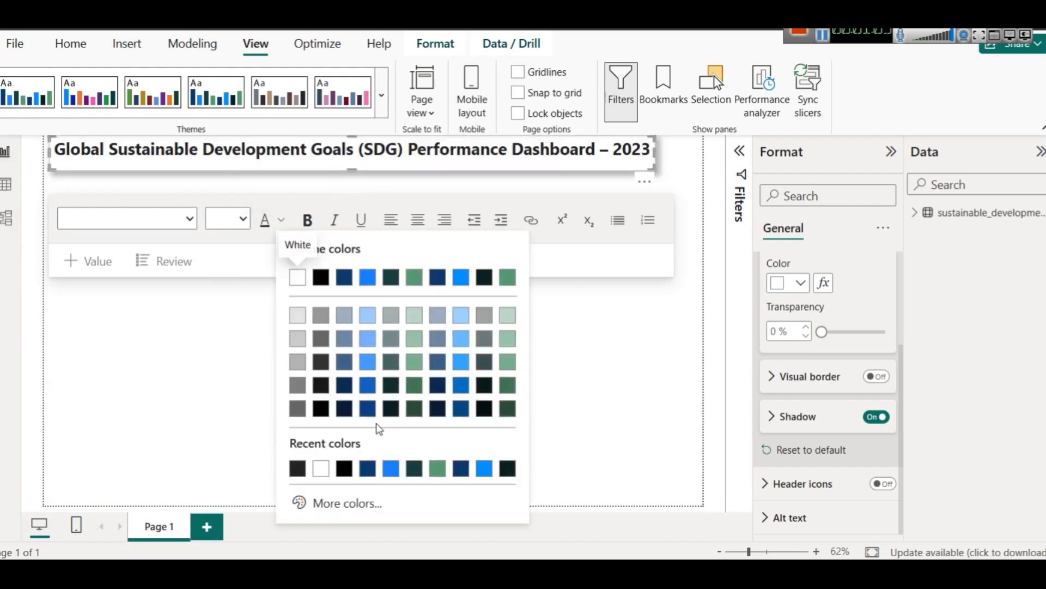
left_click(412, 413)
left_click(393, 173)
left_click(397, 166)
left_click(408, 483)
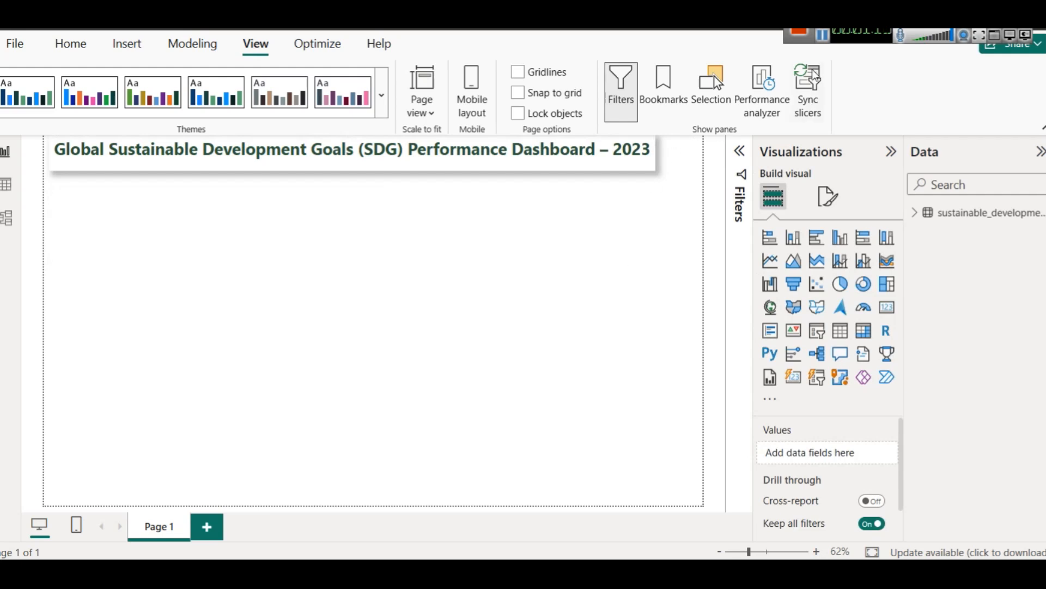
Step: Switch to the Canva design of the SDG colour wheel and open its element search
left_click(822, 48)
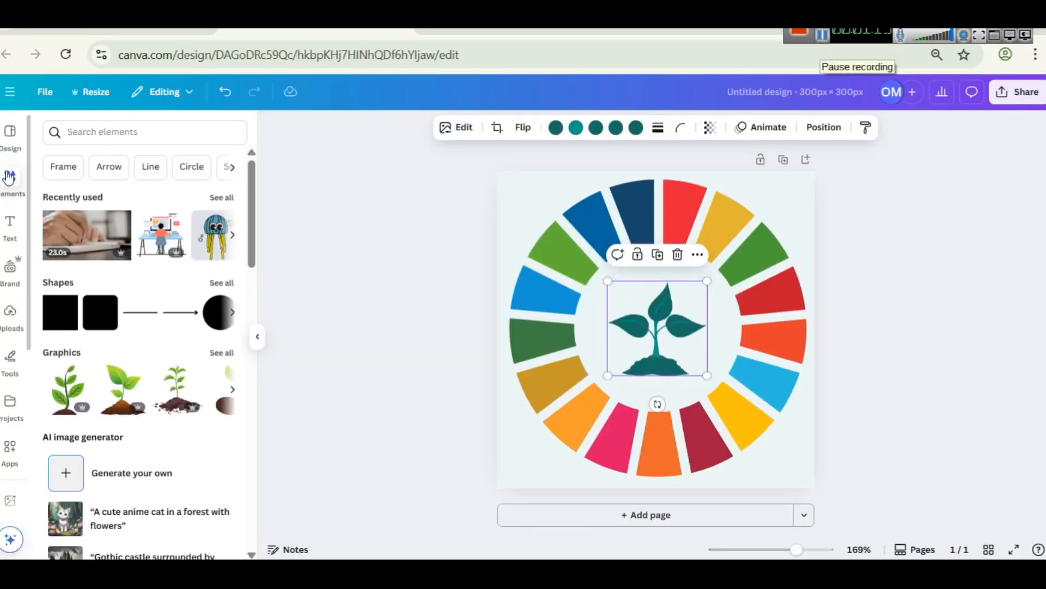
left_click(104, 134)
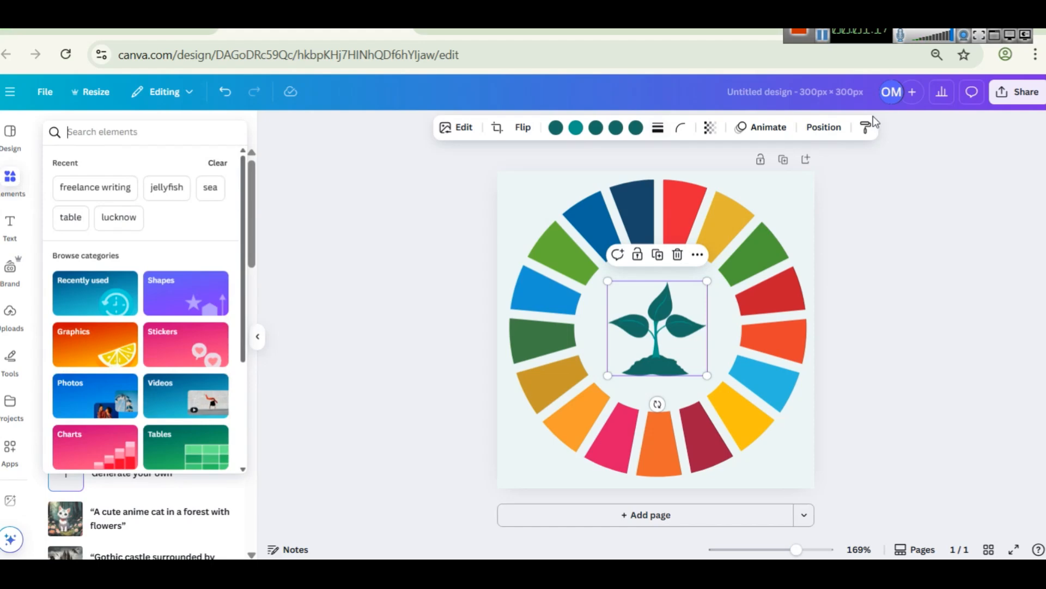
left_click(823, 41)
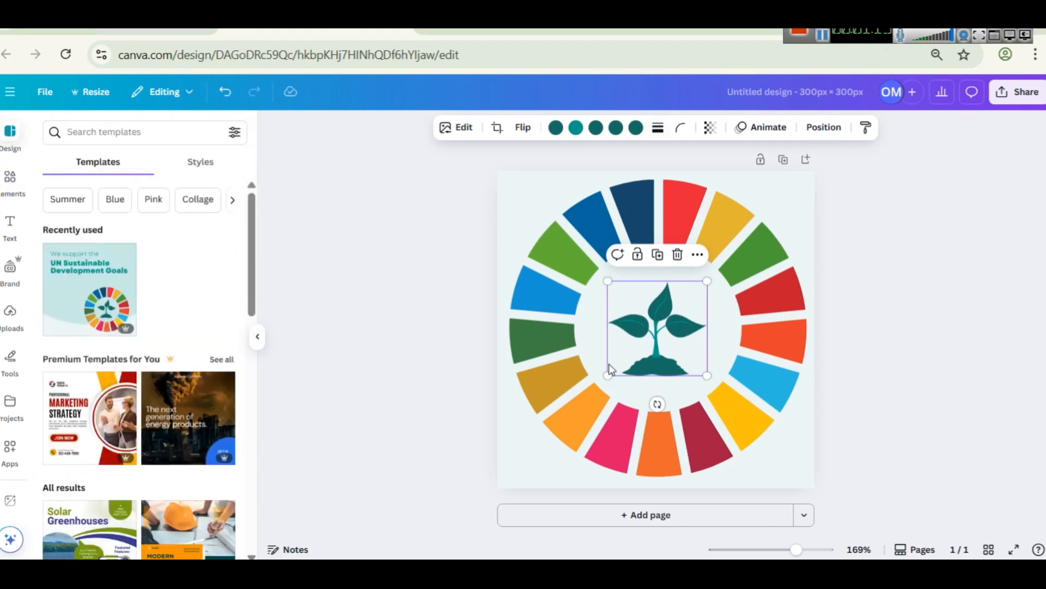
Step: Deselect the plant graphic in the colour wheel and name the Canva design "sdg"
left_click(879, 246)
left_click(781, 90)
type("sd")
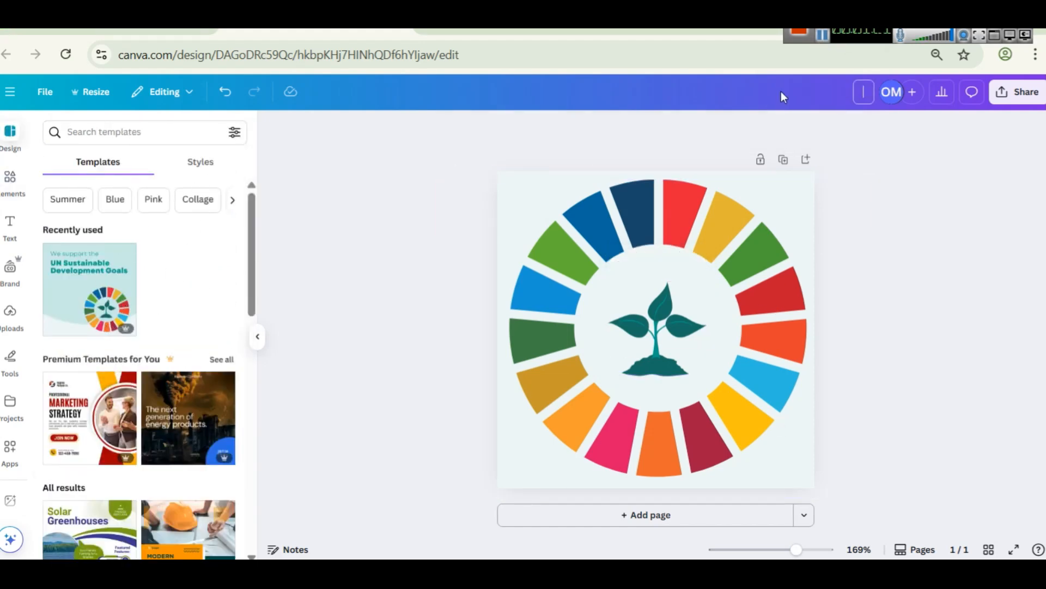
type("g")
left_click(822, 37)
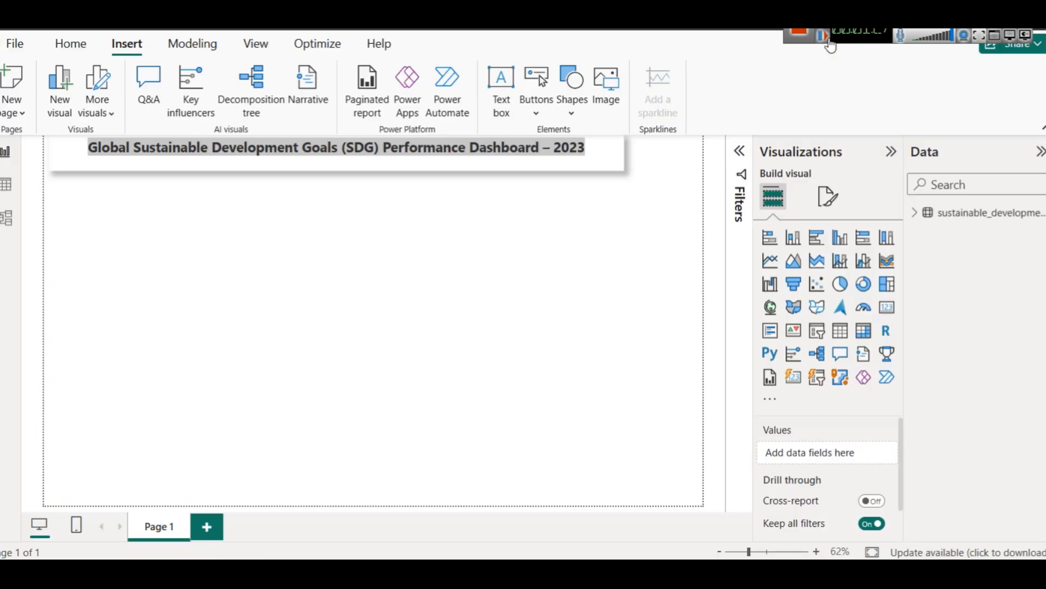
Step: In the Power BI report, resize the inserted SDG wheel logo and place it in the page's upper-right corner beside the title box
left_click(821, 36)
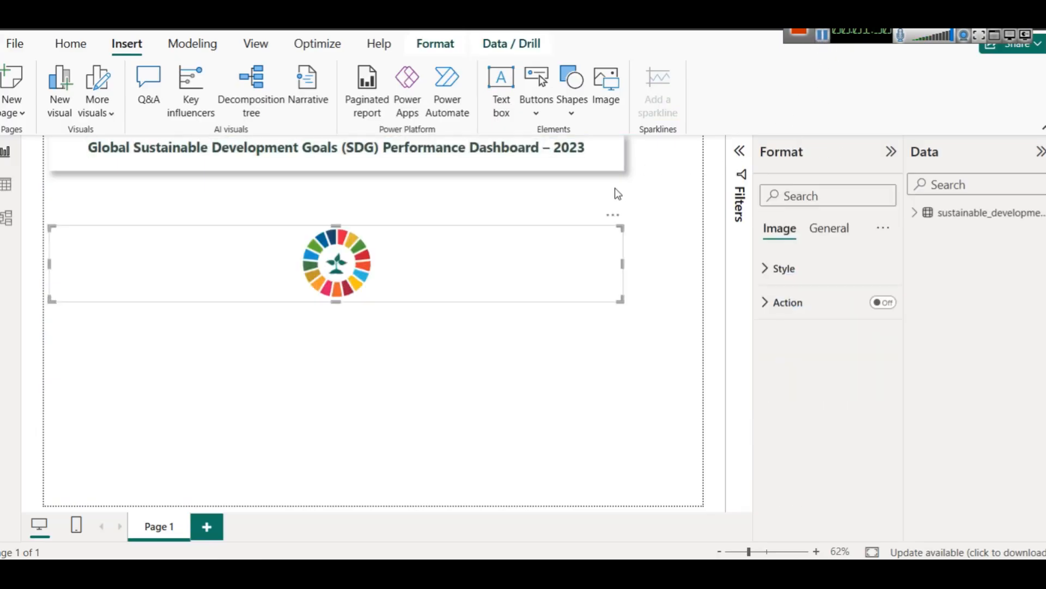
left_click_drag(536, 243, 614, 154)
left_click_drag(131, 210, 643, 209)
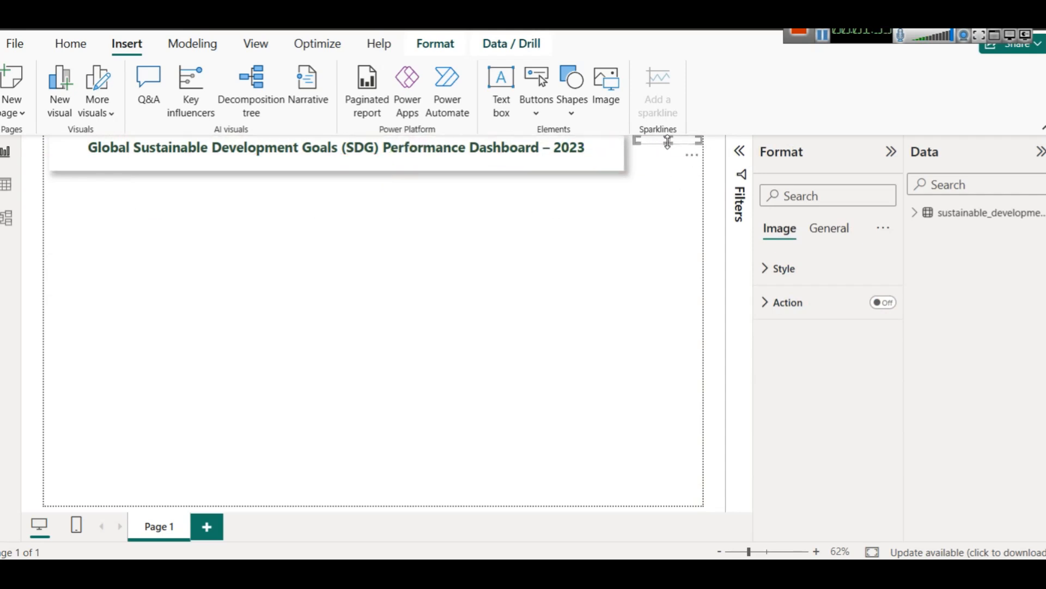
left_click_drag(668, 143, 669, 174)
key("Left")
key("Left")
key("Left")
key("Left")
key("Left")
key("Left")
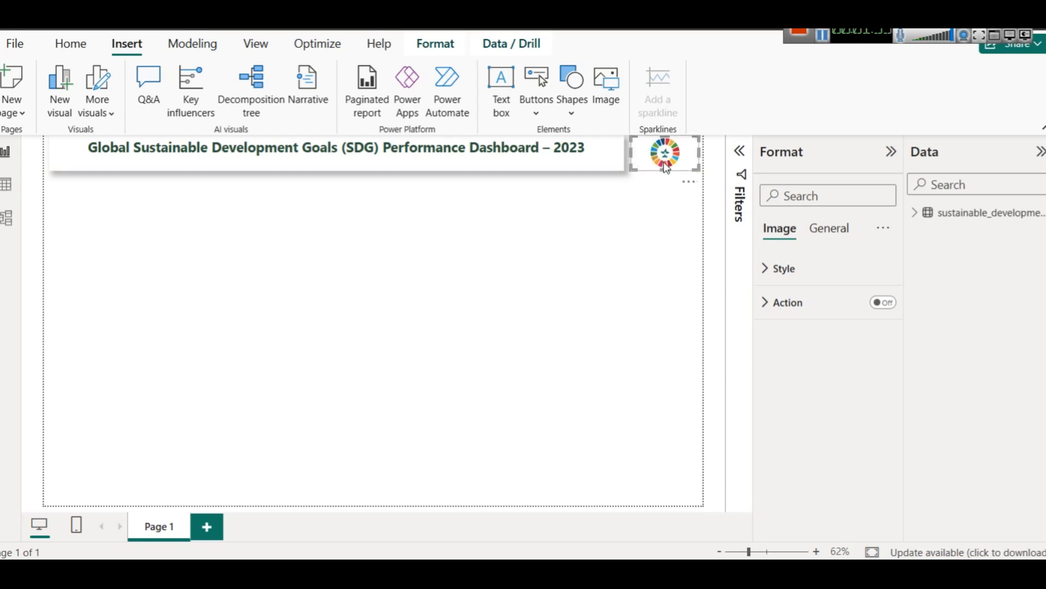
Step: Copy the title text box's formatting onto the SDG logo image with Format Painter
left_click(311, 164)
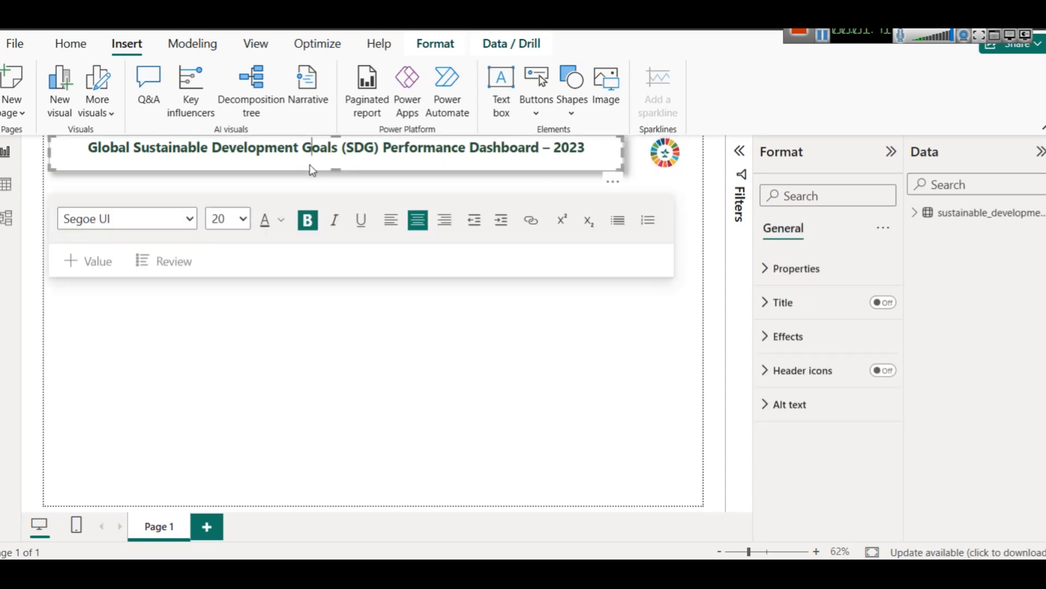
left_click(79, 52)
left_click(96, 109)
left_click(689, 159)
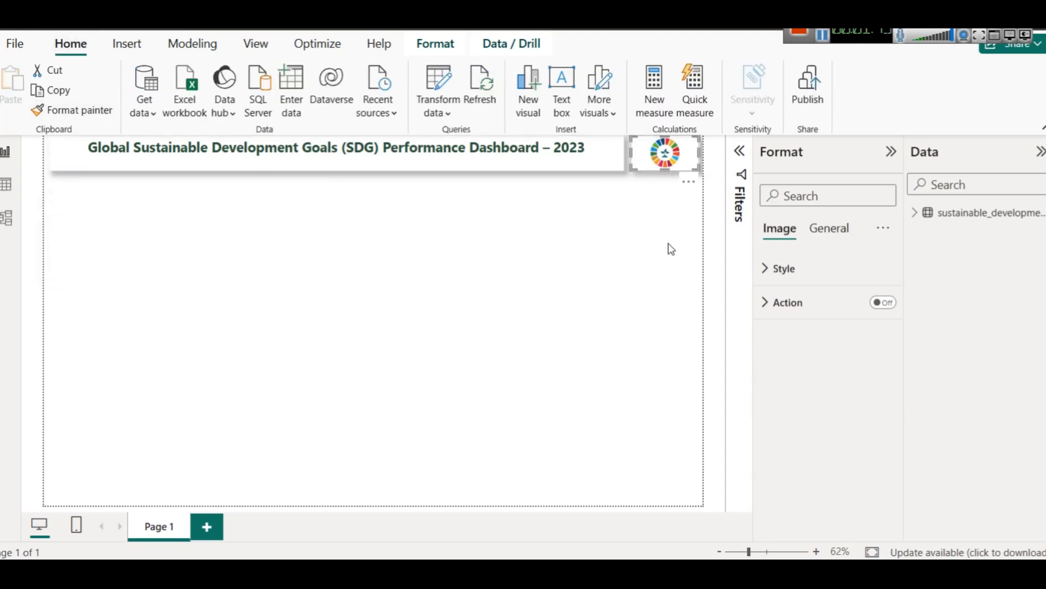
left_click(669, 244)
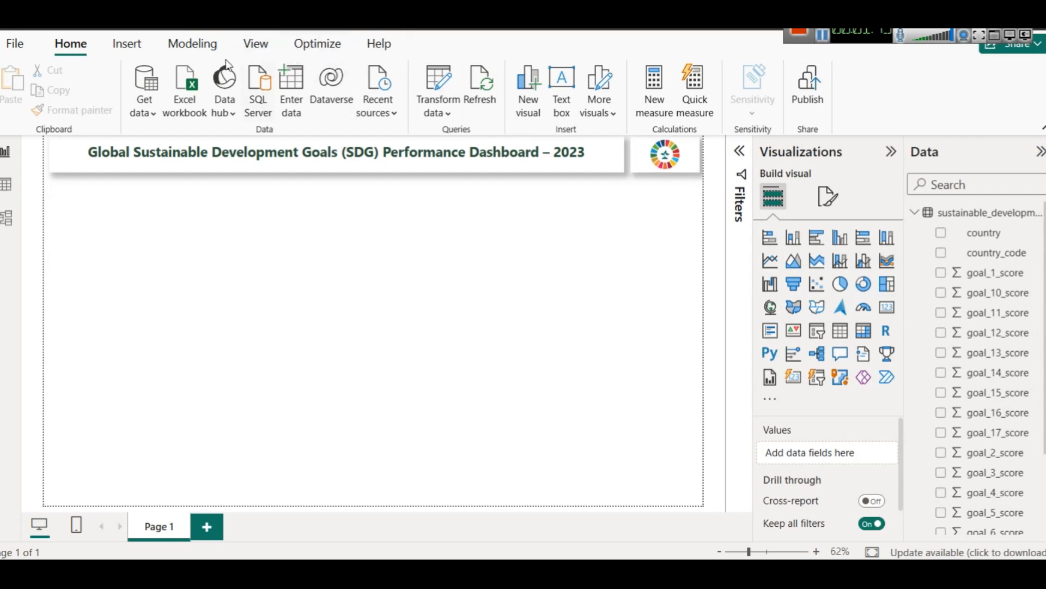
Step: Insert a rounded rectangle and reshape it into a narrow vertical panel along the page's left edge below the title
left_click(128, 44)
left_click(573, 116)
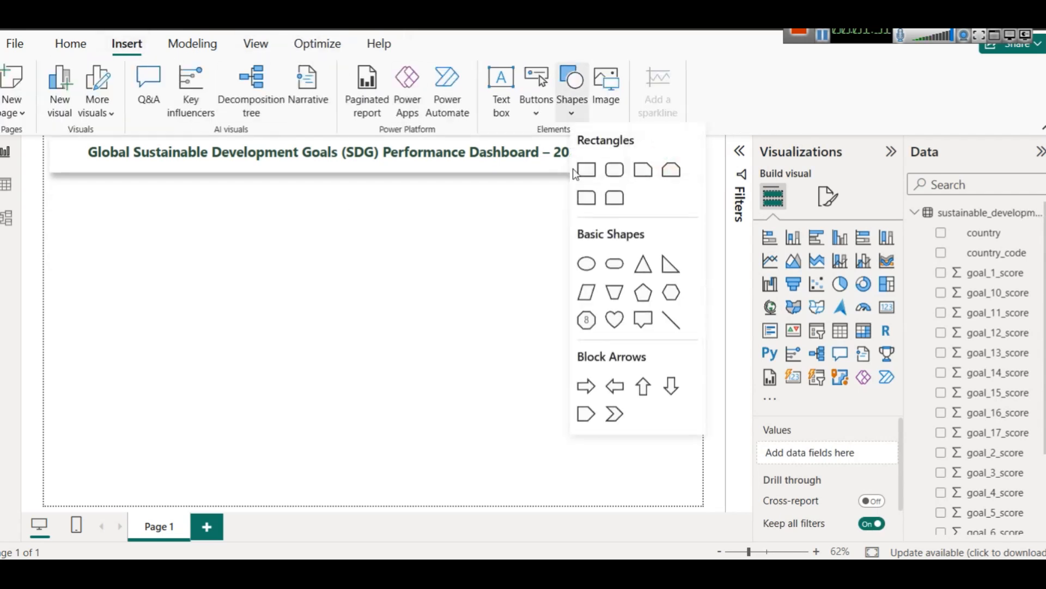
left_click(612, 169)
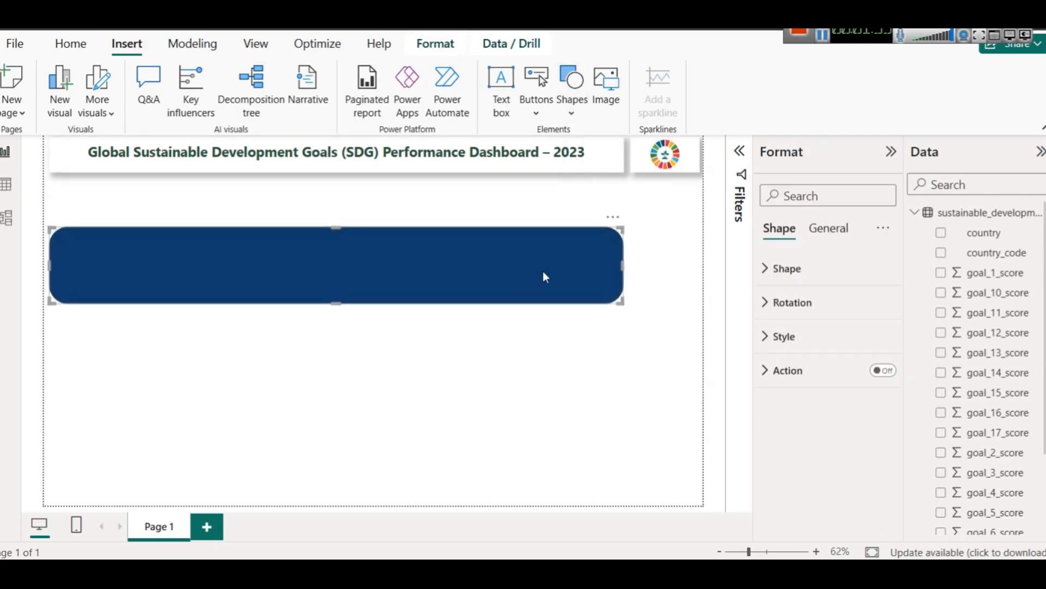
key("Escape")
left_click(490, 277)
left_click_drag(622, 266, 89, 182)
left_click_drag(89, 302, 100, 495)
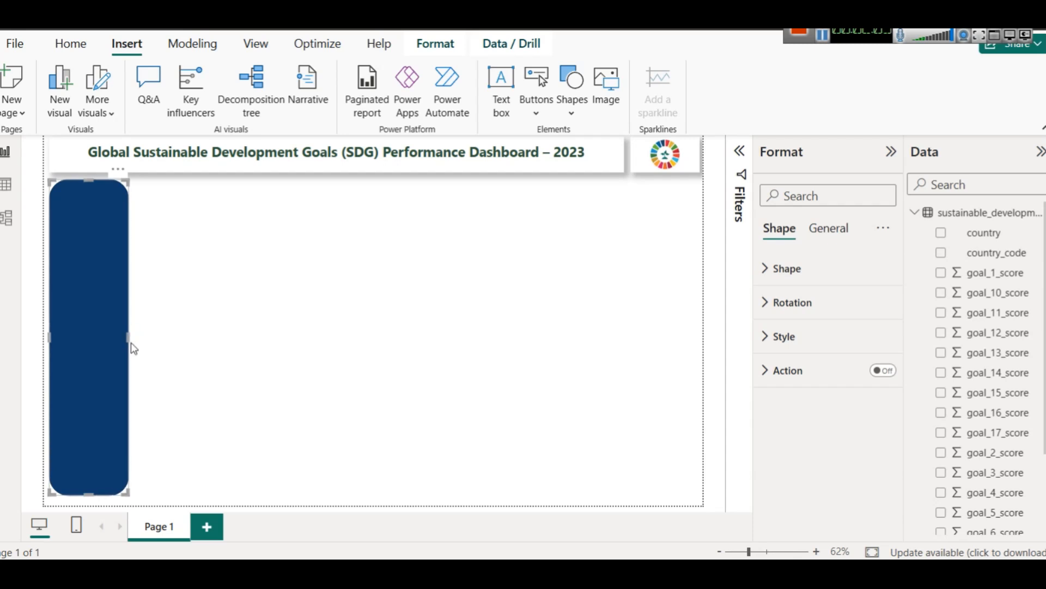
left_click_drag(127, 343, 140, 348)
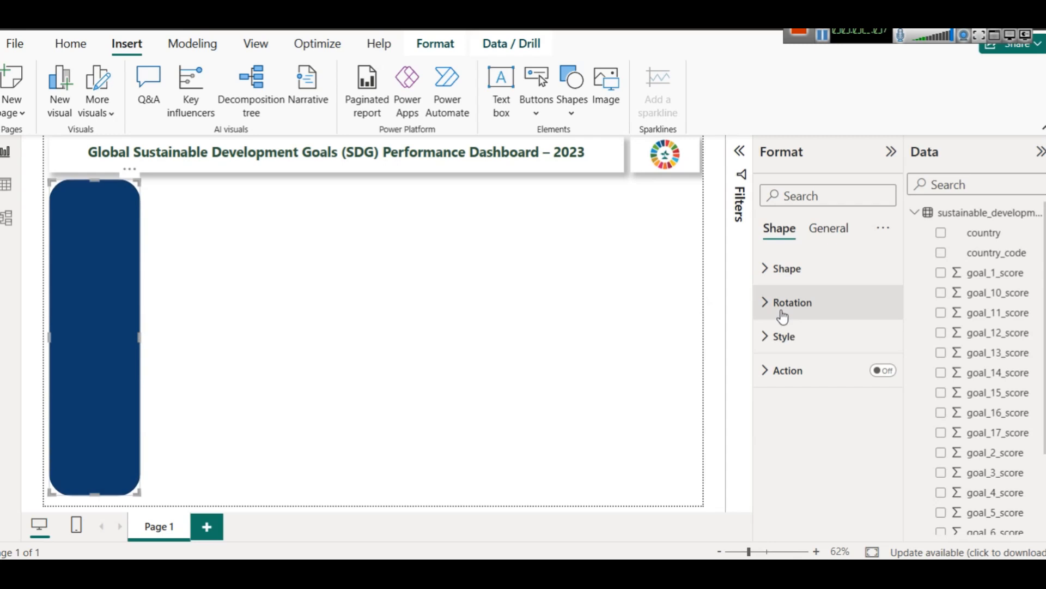
Step: Review the side panel's fill and border style settings and set its rounded corners to 15%
left_click(801, 336)
scroll(842, 366, "down", 3)
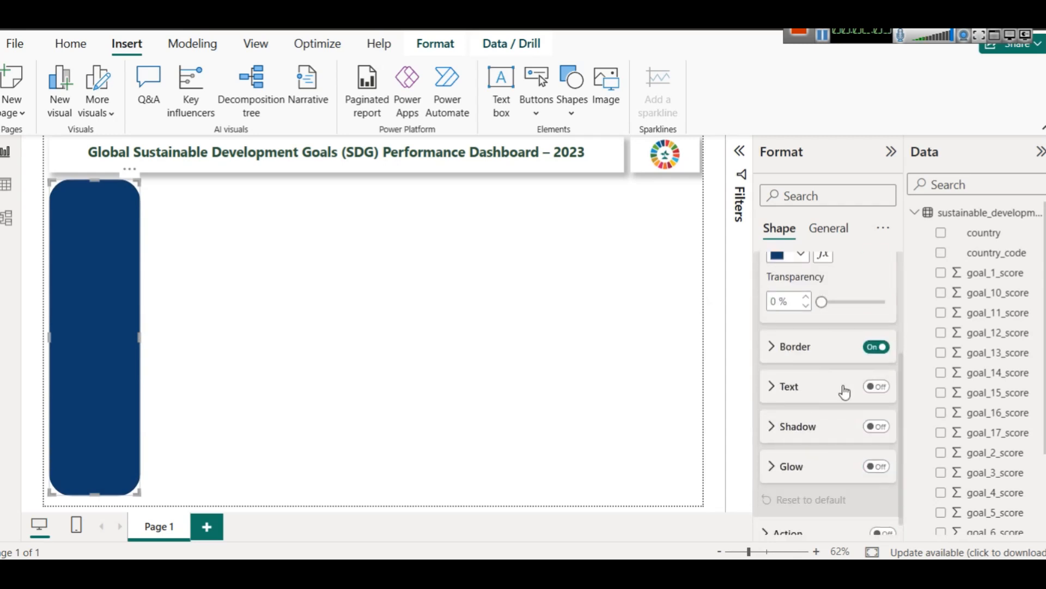
left_click(796, 347)
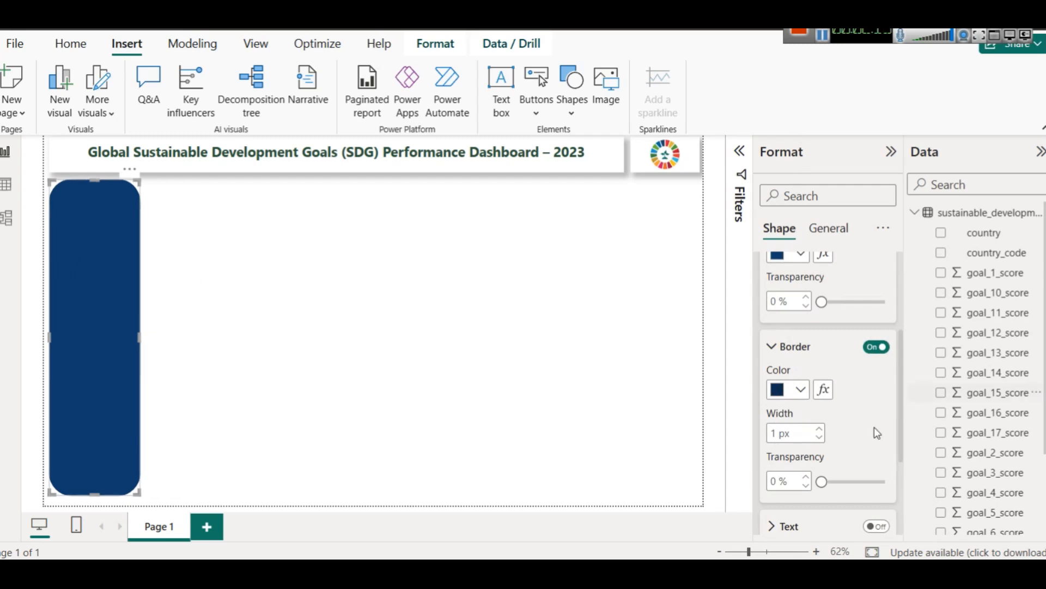
scroll(796, 455, "down", 3)
scroll(812, 376, "up", 5)
left_click(791, 268)
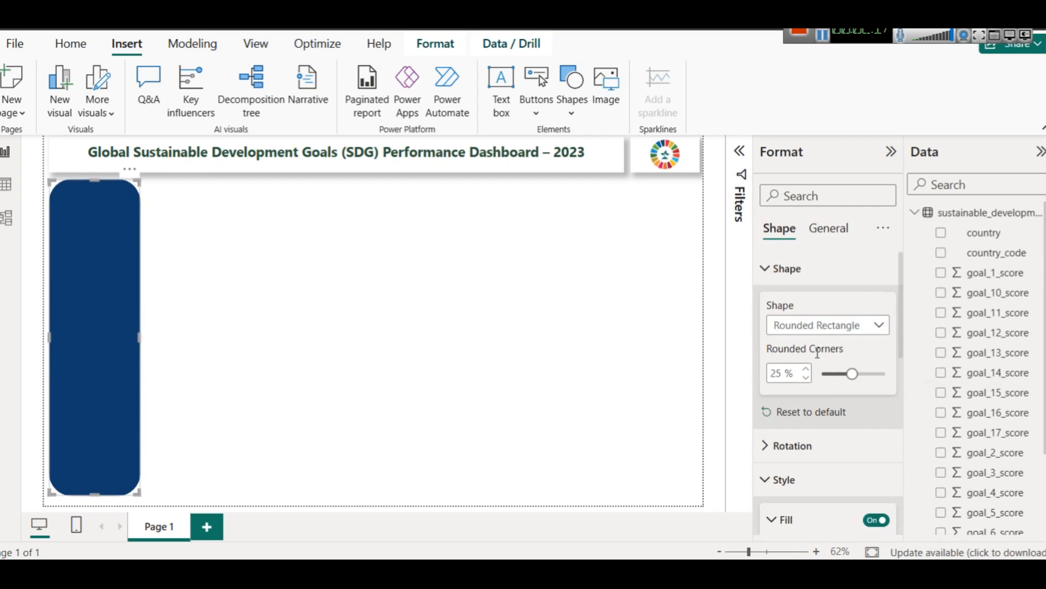
left_click(780, 371)
type("15")
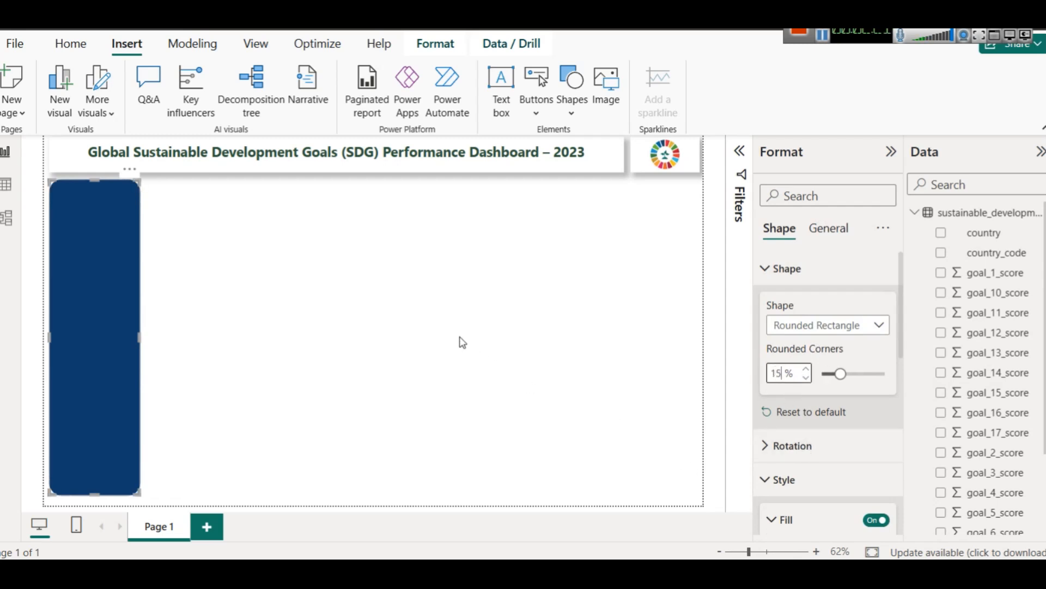
left_click(462, 337)
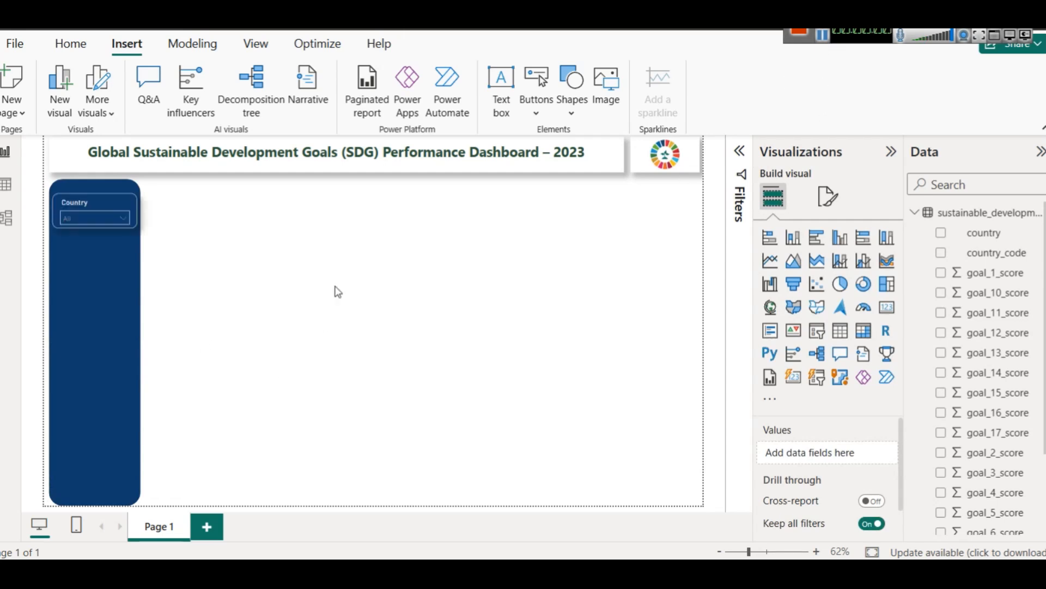
Step: Review the Country slicer's available styles and choose Dropdown
left_click(76, 205)
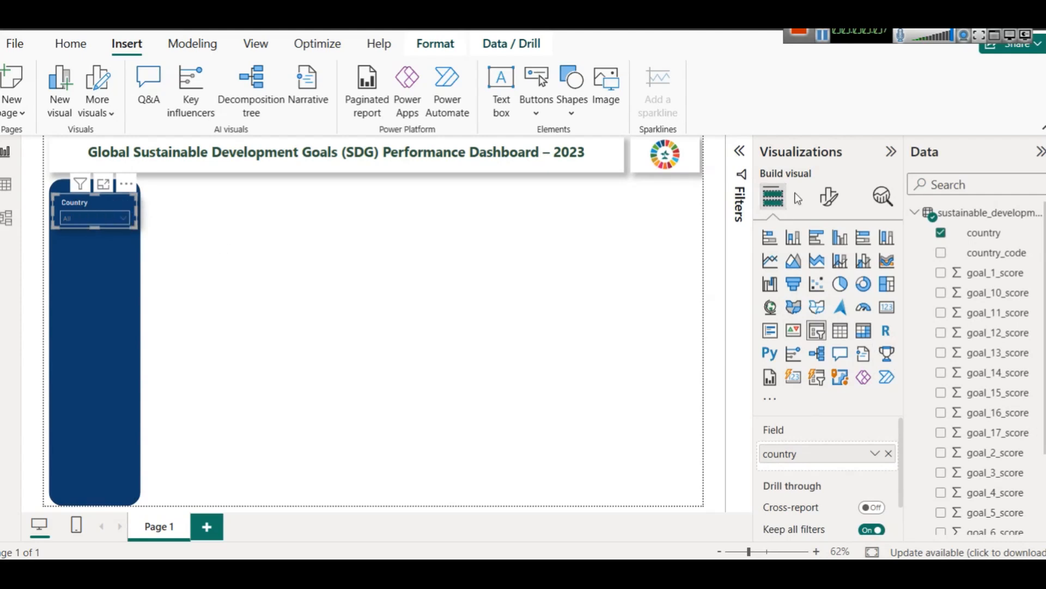
left_click(829, 197)
left_click(812, 321)
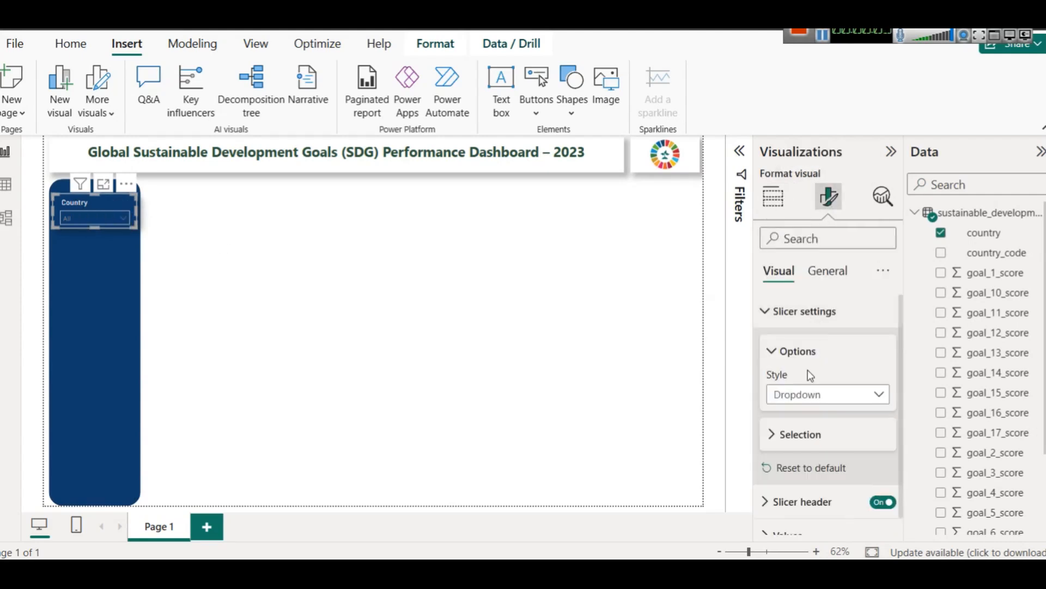
left_click(804, 393)
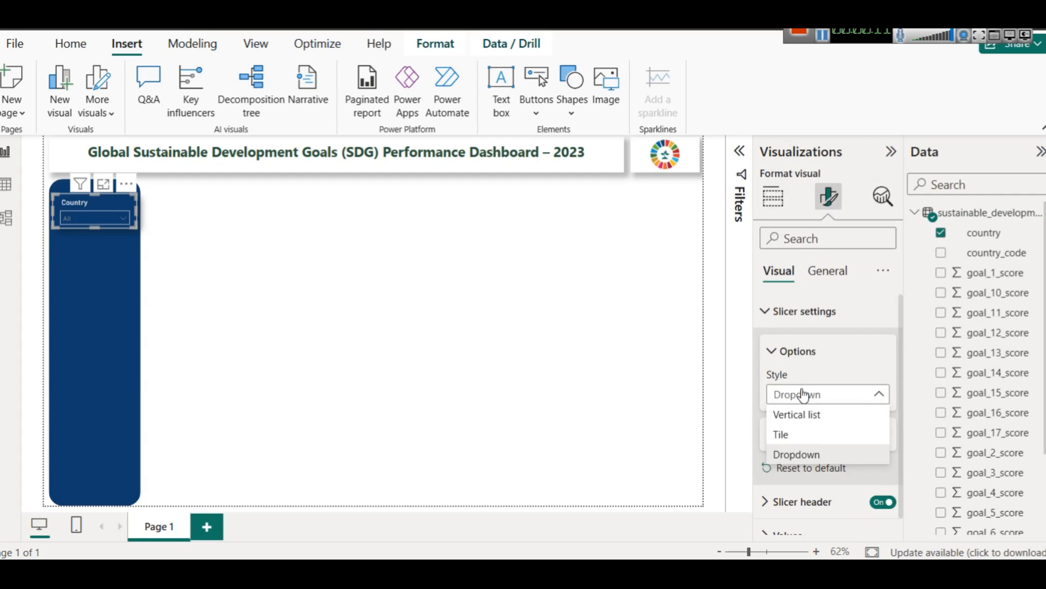
left_click(815, 453)
Step: Examine the Country slicer's header text, header font colour and values formatting settings
scroll(834, 452, "down", 1)
left_click(815, 485)
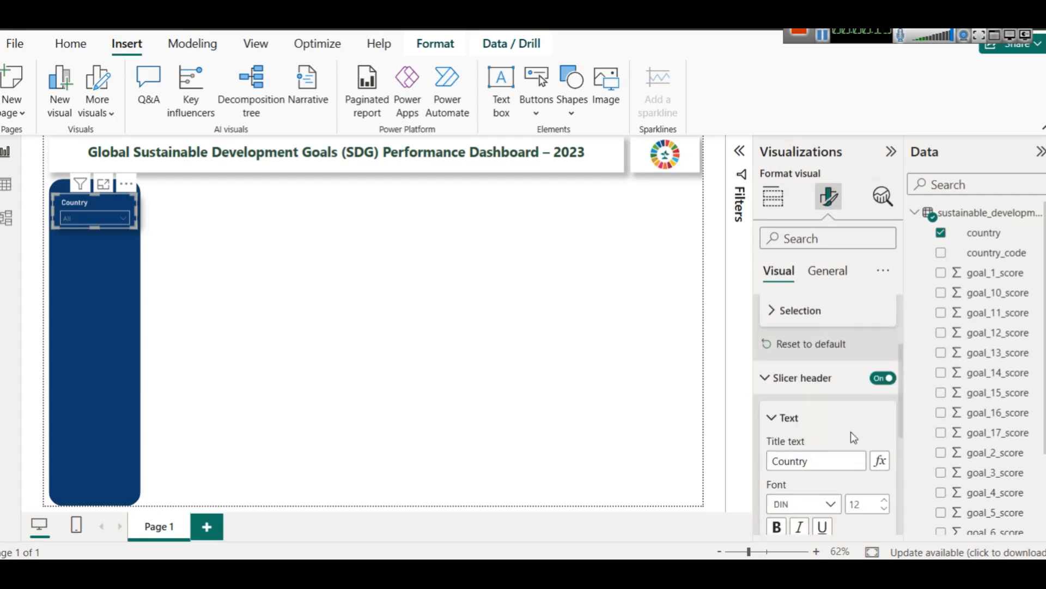
scroll(853, 437, "down", 1)
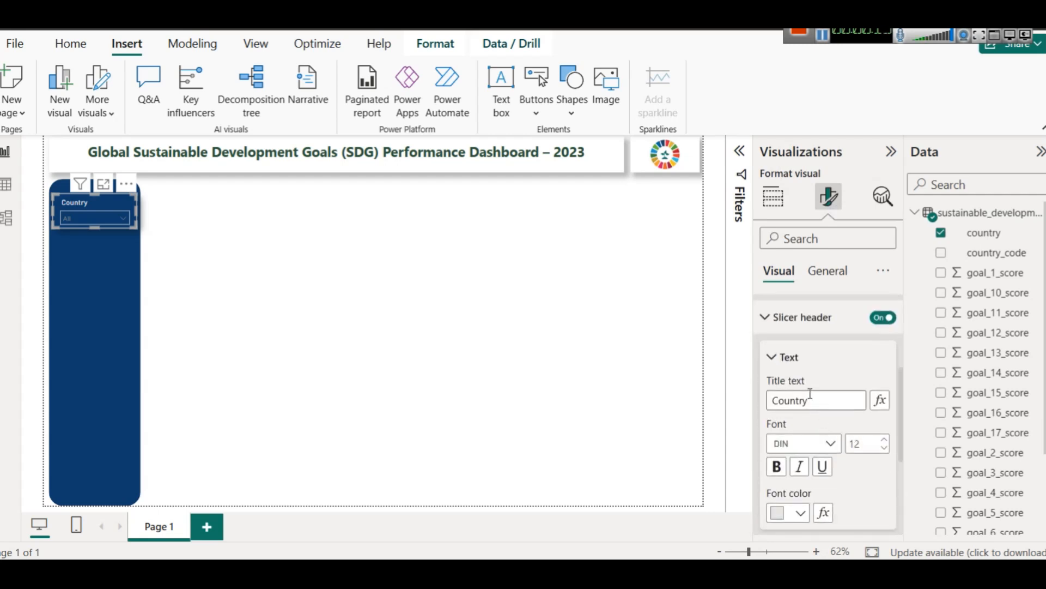
scroll(825, 425, "down", 3)
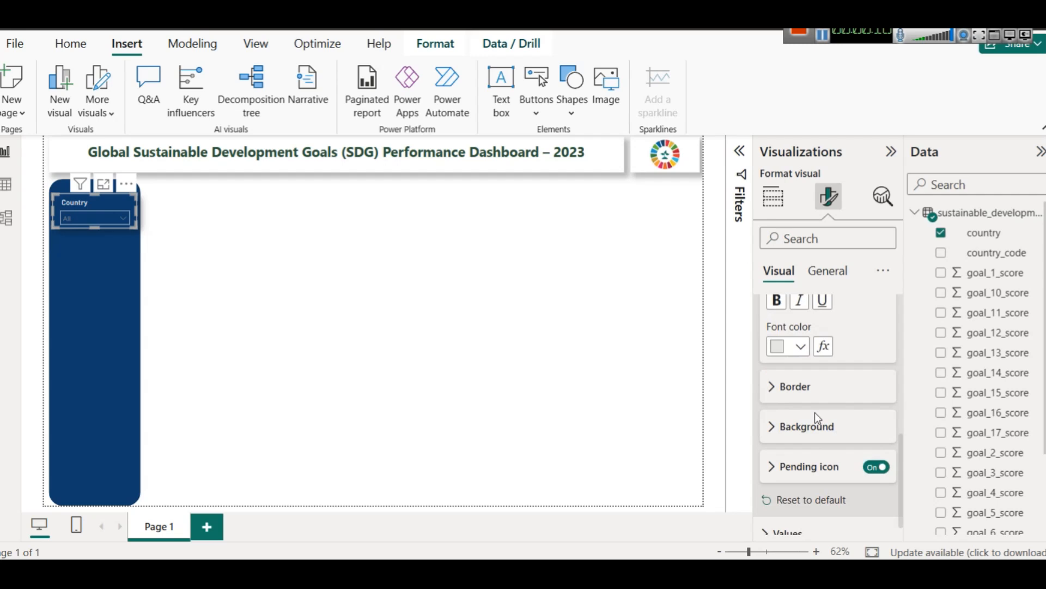
left_click(799, 347)
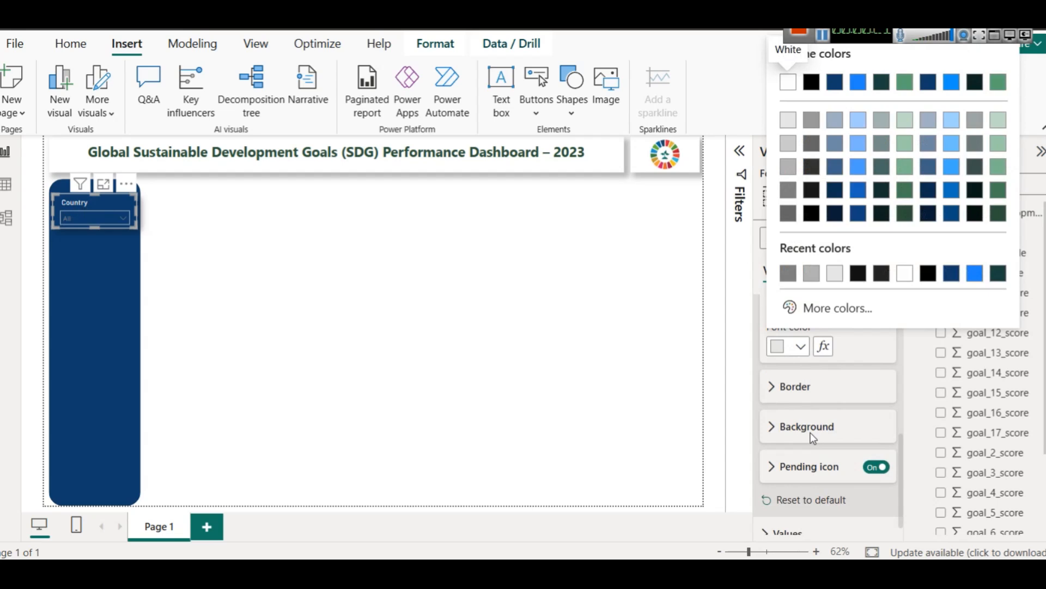
left_click(789, 538)
left_click(784, 534)
scroll(794, 508, "down", 4)
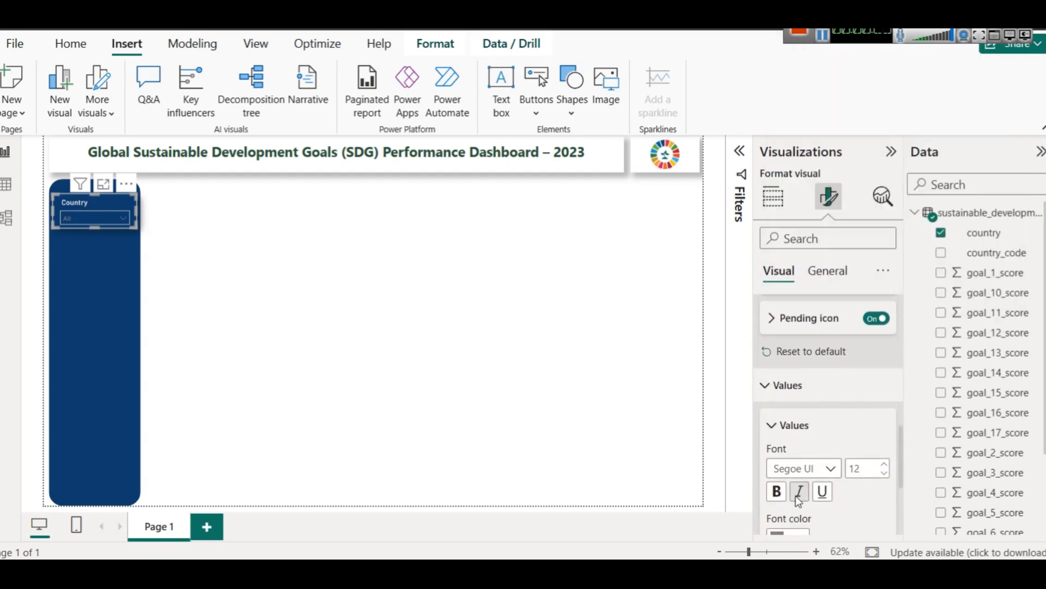
Step: Examine the Country slicer's list of countries and the font colour setting of its values
left_click(103, 217)
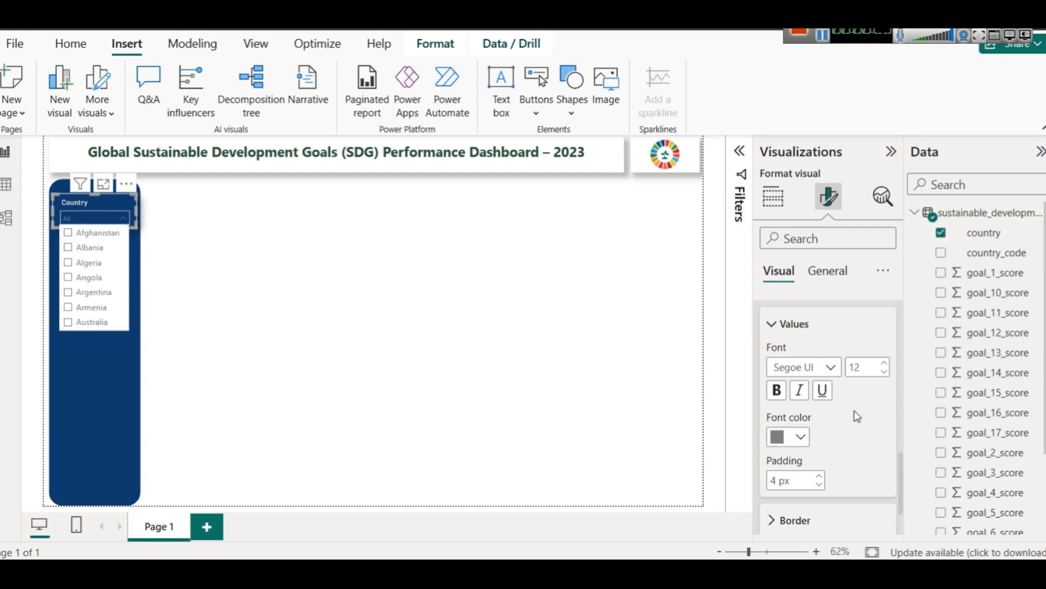
left_click(793, 437)
left_click(786, 293)
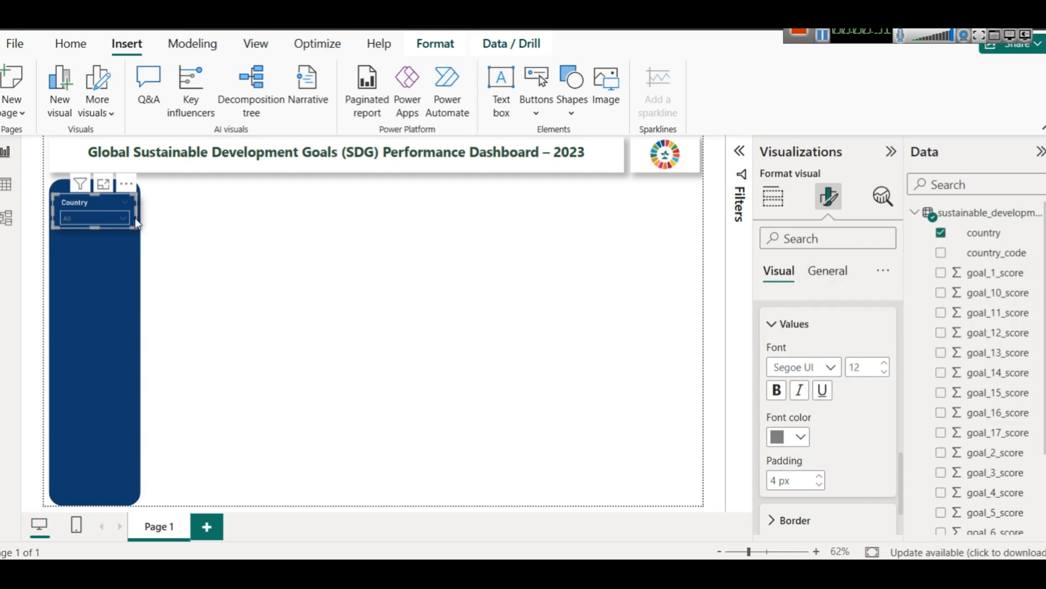
left_click(100, 218)
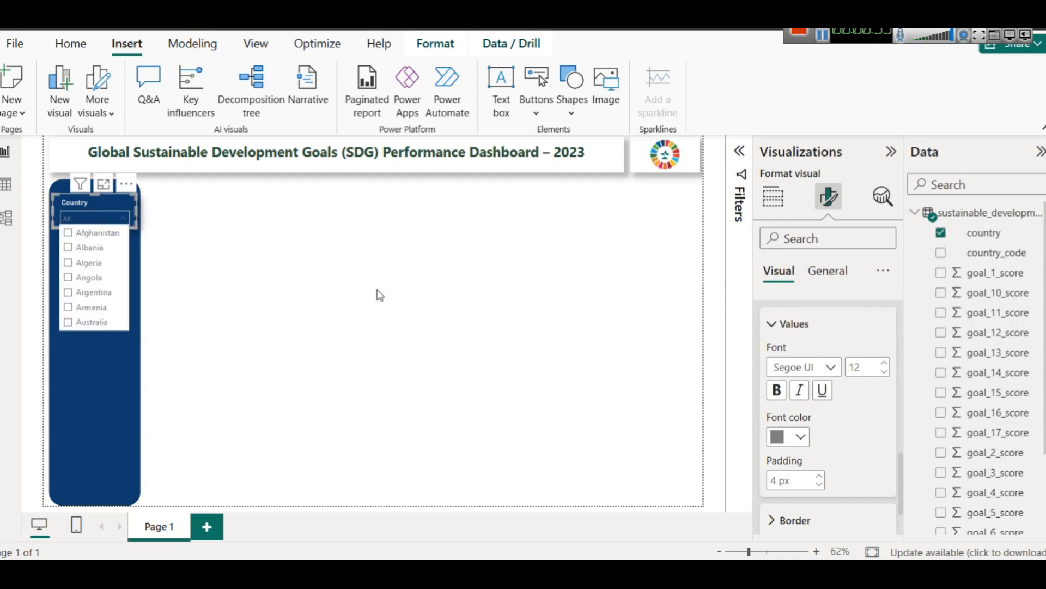
left_click(212, 268)
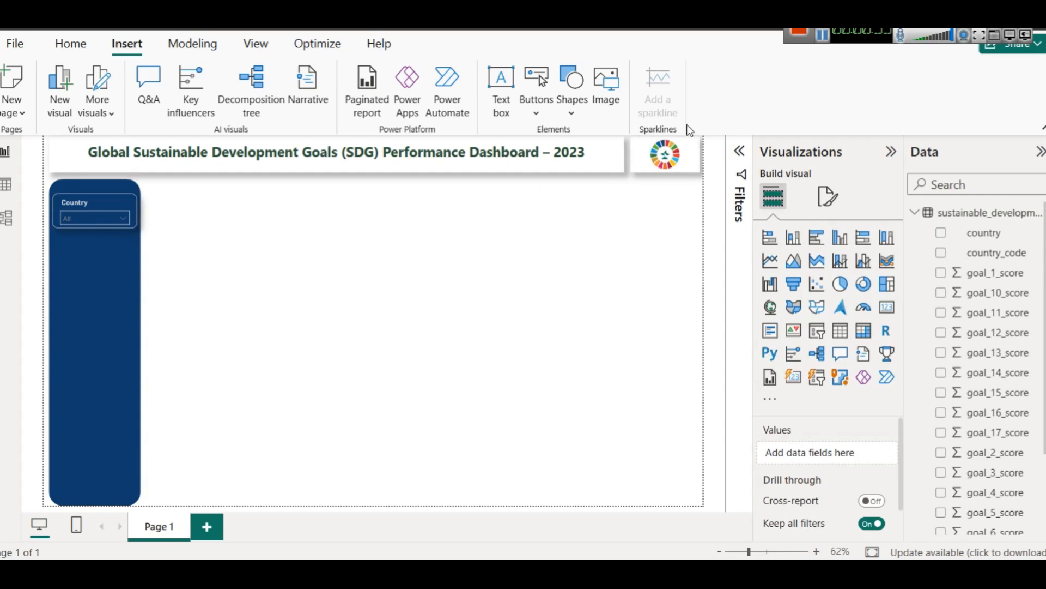
Step: Duplicate the Country slicer and place the copy directly below the original on the blue side panel
left_click(61, 199)
key("ctrl+c")
key("ctrl+v")
left_click_drag(75, 203, 70, 243)
Step: Review the original Country slicer's background, visual border and rounded-corner effect settings
left_click(103, 201)
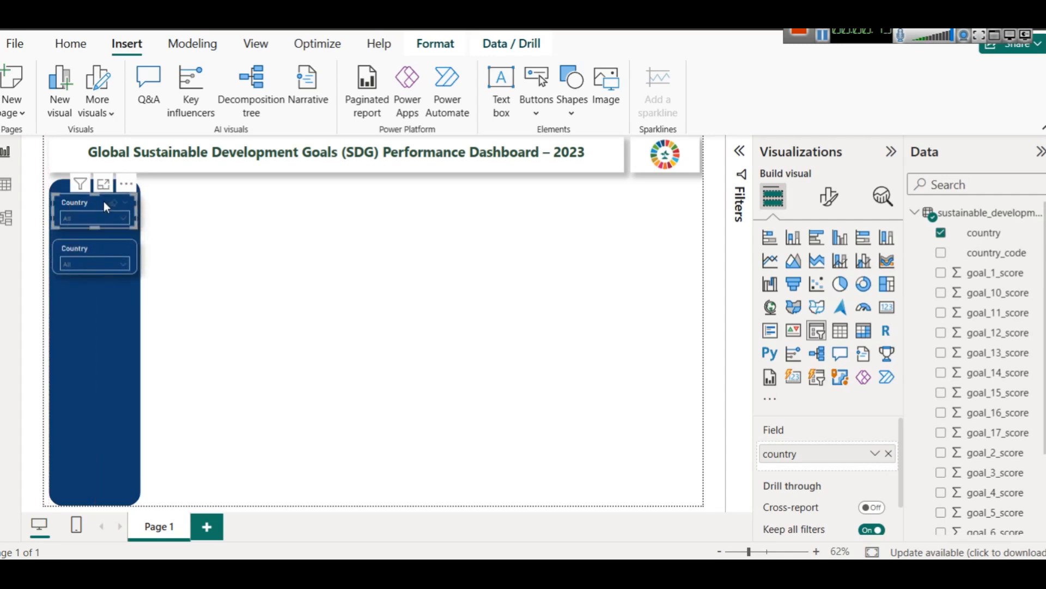
left_click(829, 196)
left_click(827, 271)
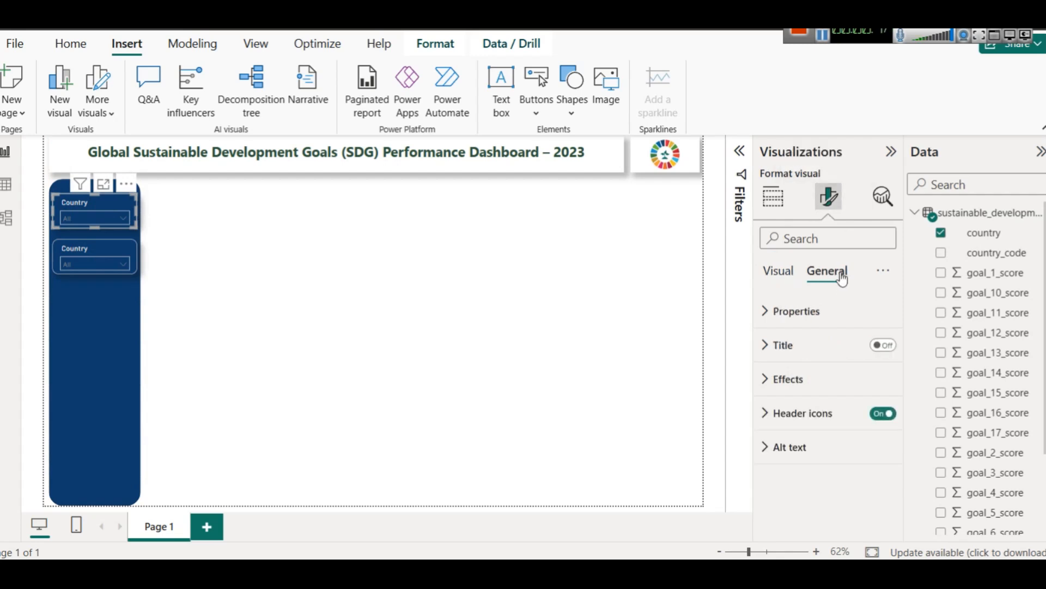
left_click(789, 379)
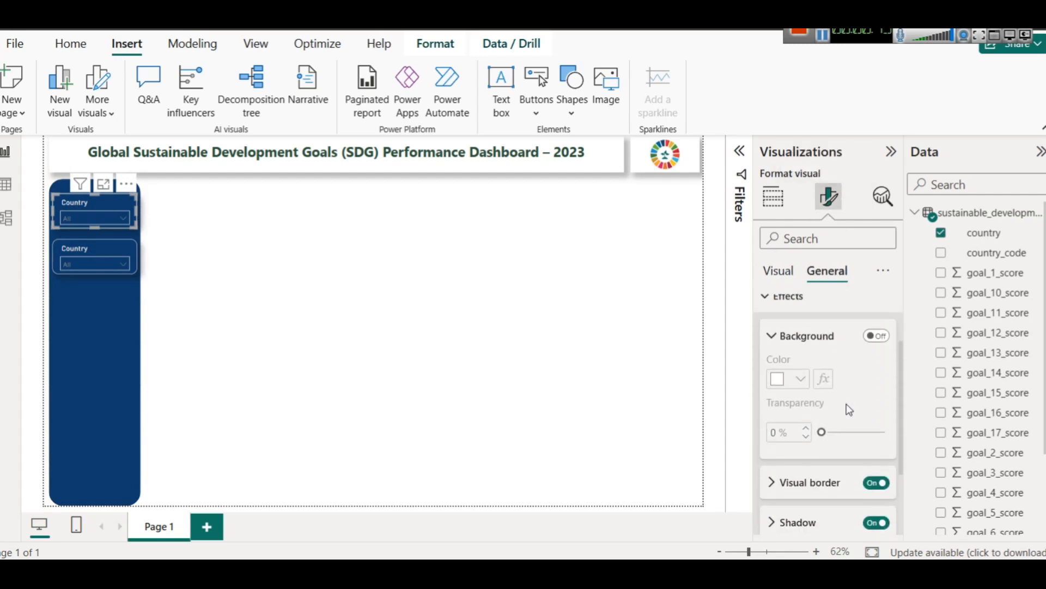
left_click(885, 335)
left_click(885, 335)
scroll(842, 436, "down", 3)
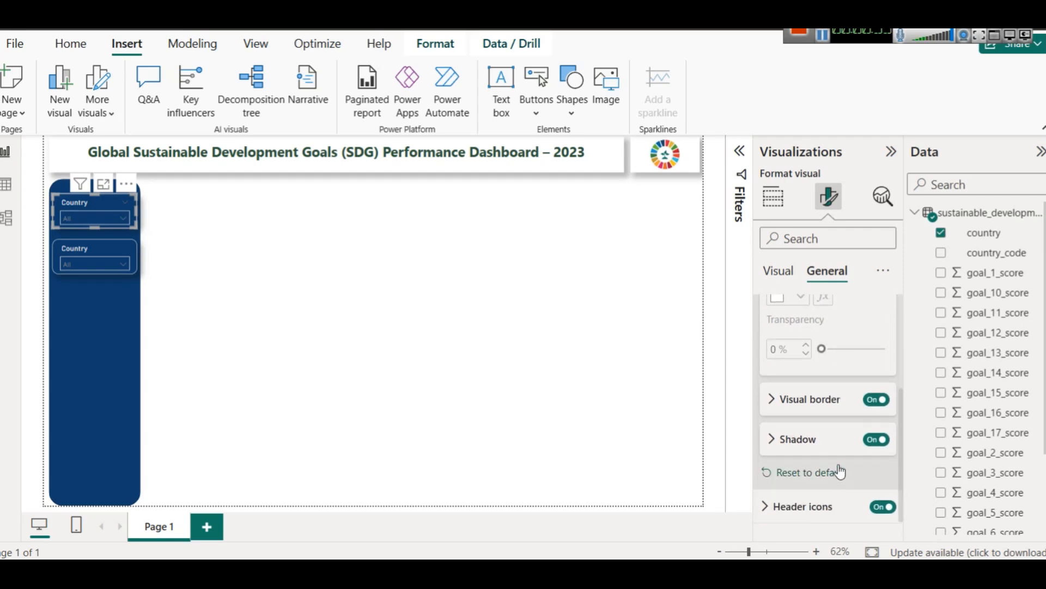
left_click(823, 410)
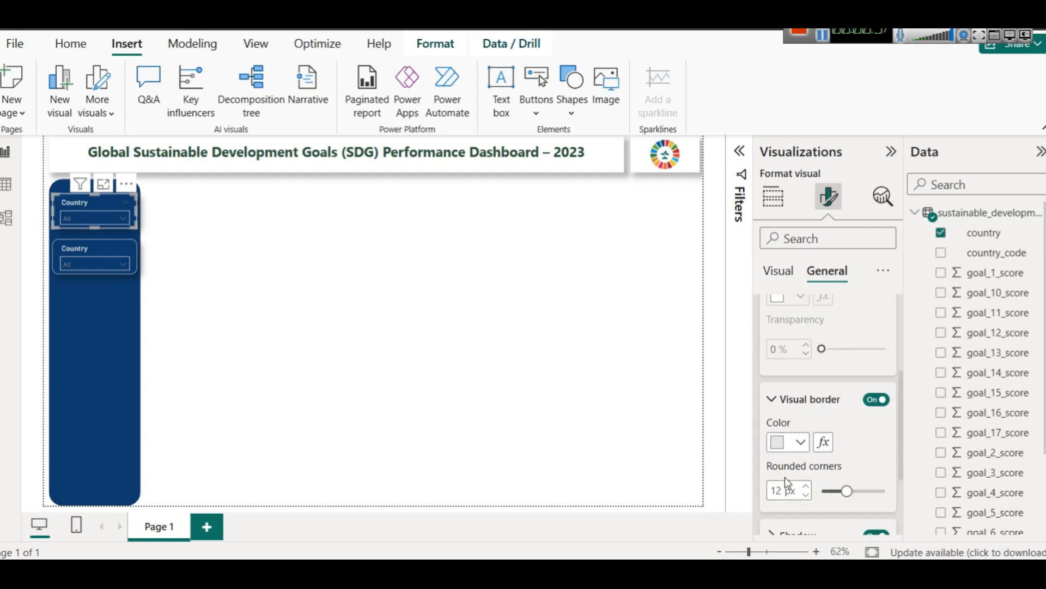
Step: Replace the country field of the lower slicer with the region field
left_click(89, 245)
left_click(774, 197)
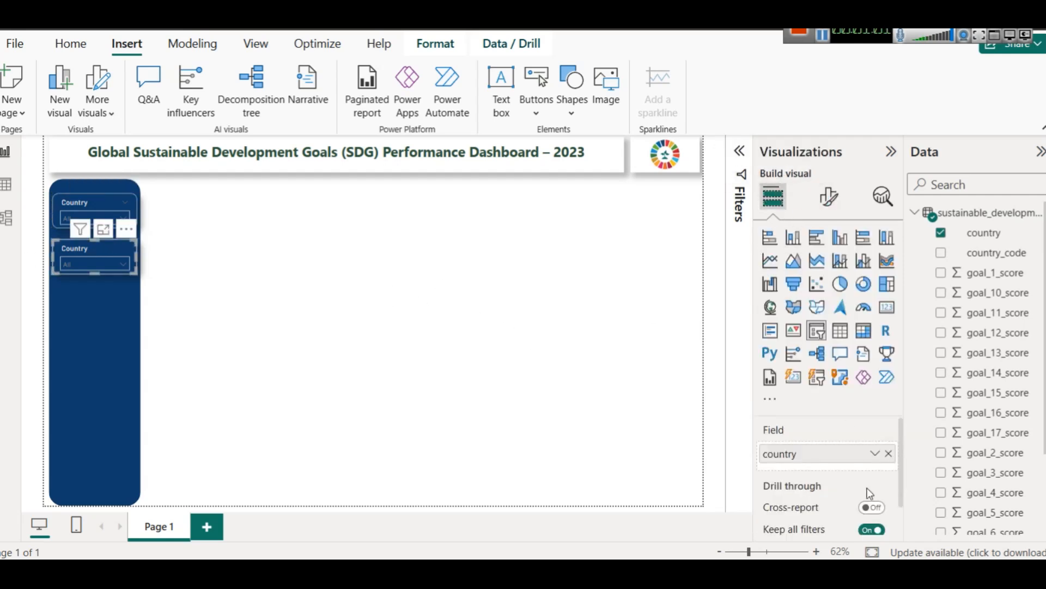
left_click(888, 455)
scroll(1016, 392, "down", 3)
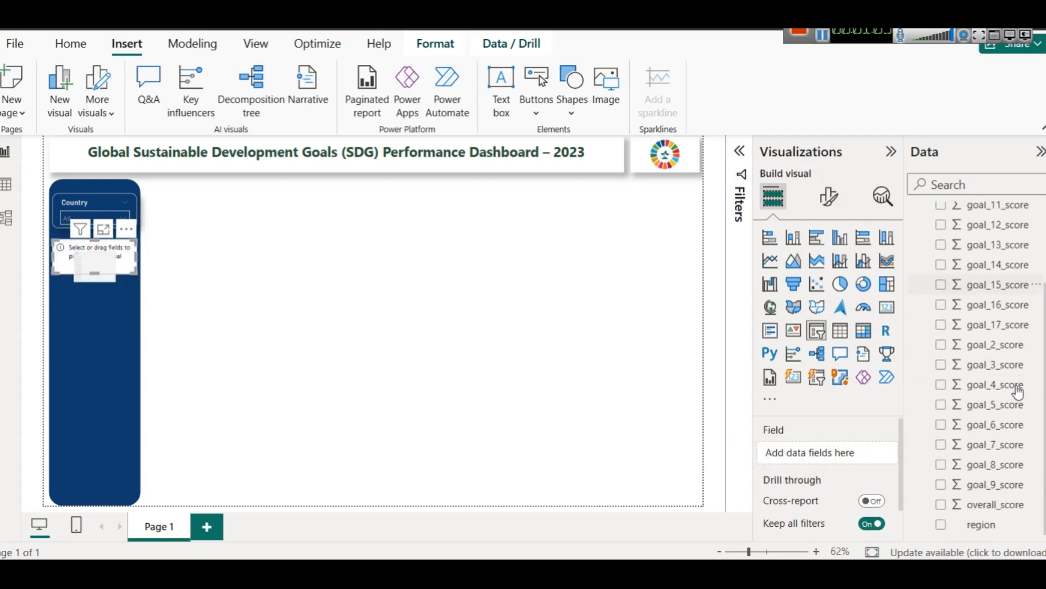
left_click_drag(981, 524, 838, 454)
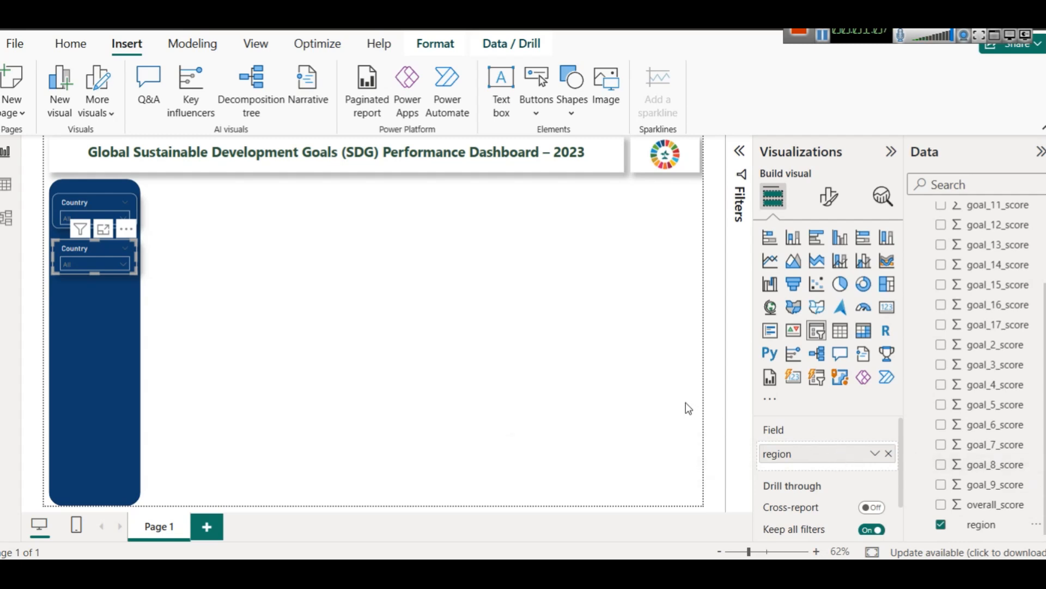
Step: Set the lower slicer's header title to Region and check its list of regions
left_click(829, 195)
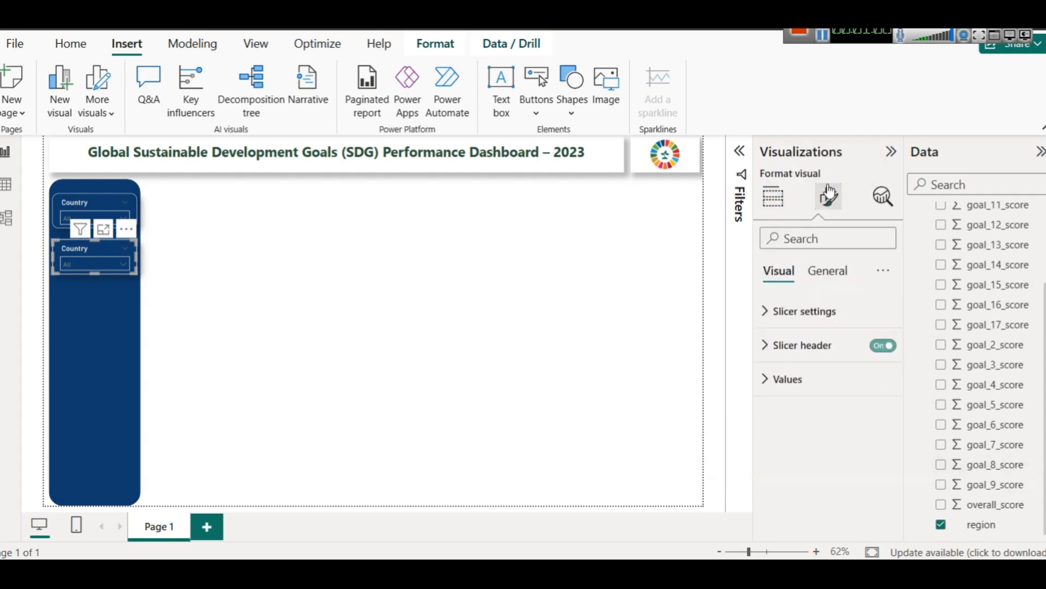
left_click(809, 352)
double_click(797, 424)
type("Region")
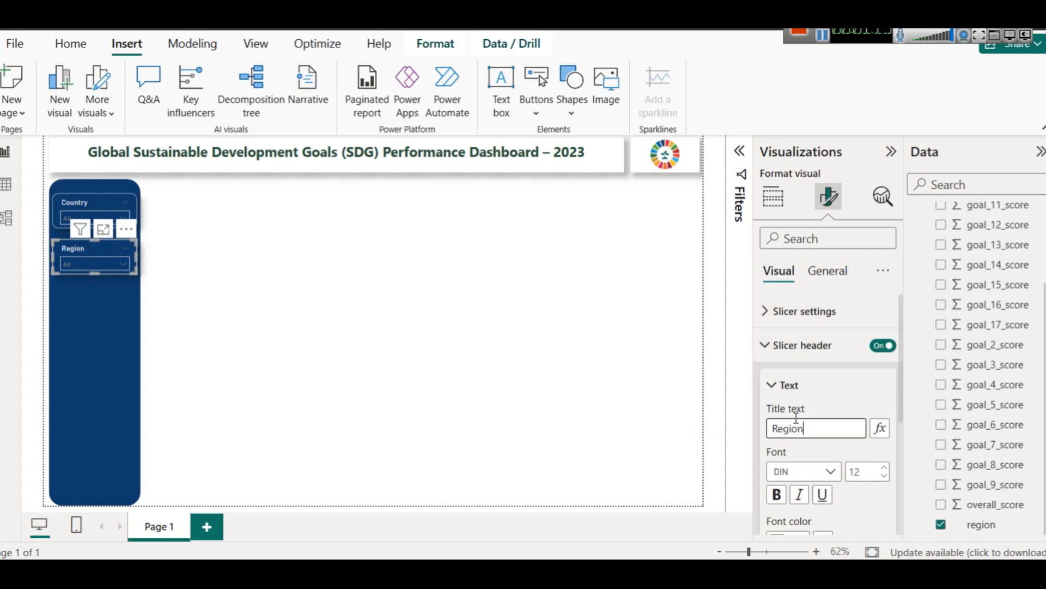
left_click(102, 266)
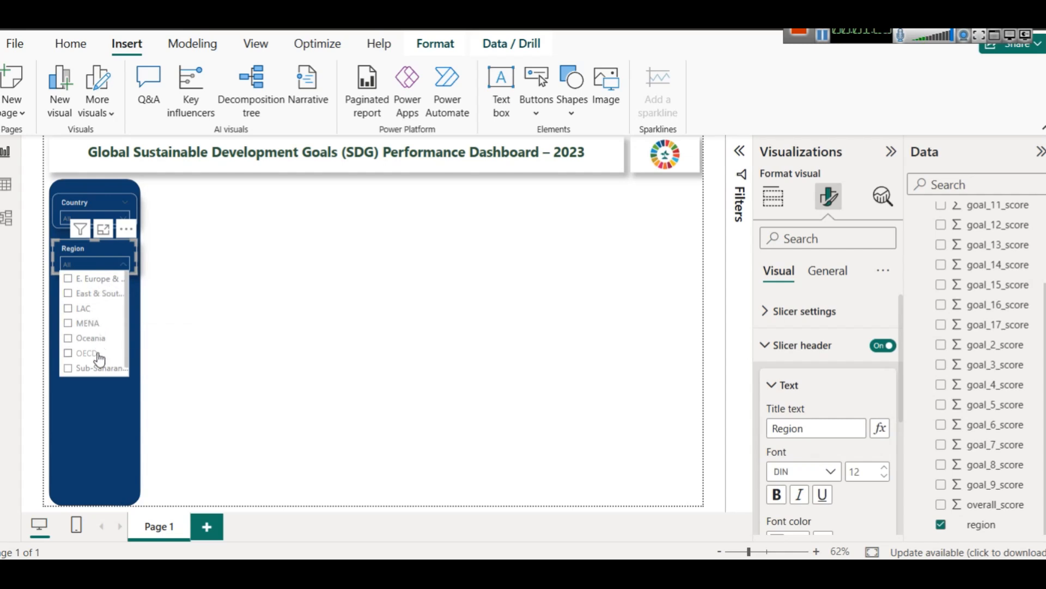
left_click(252, 338)
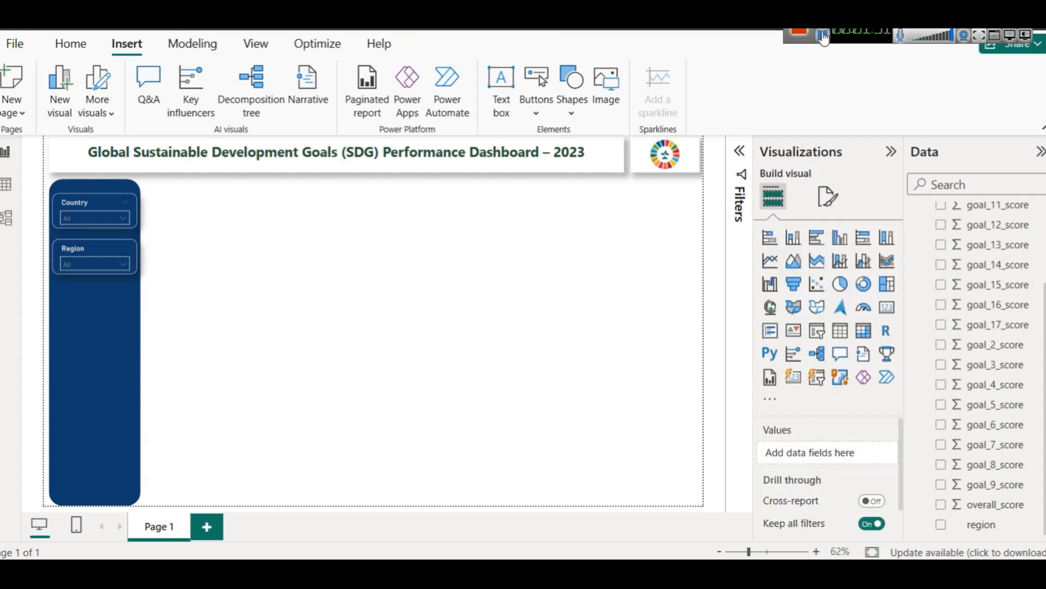
Step: Rename the report page Page 1 as Overall Performance
right_click(154, 533)
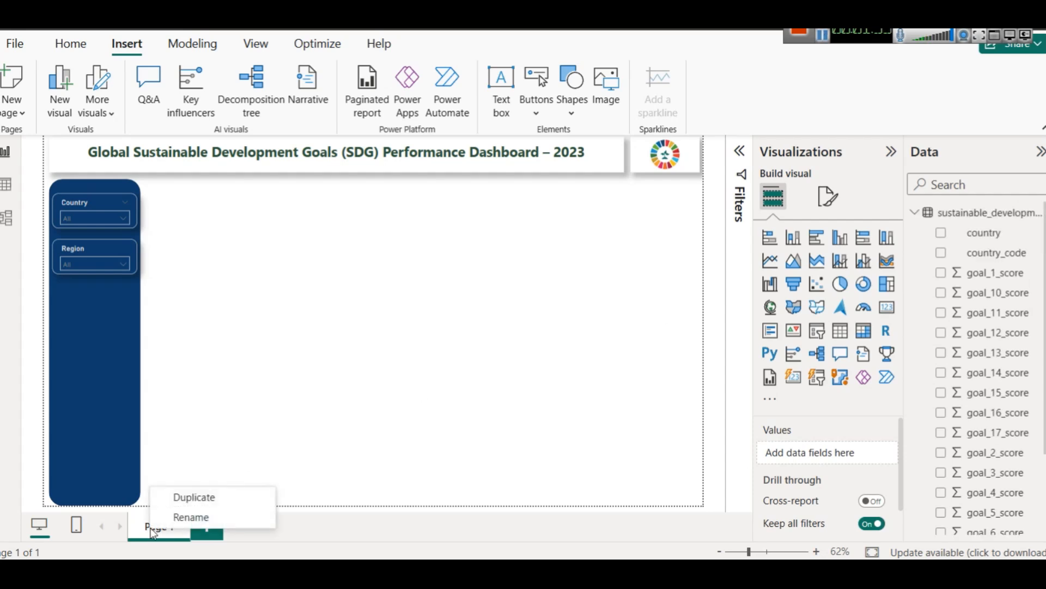
left_click(171, 514)
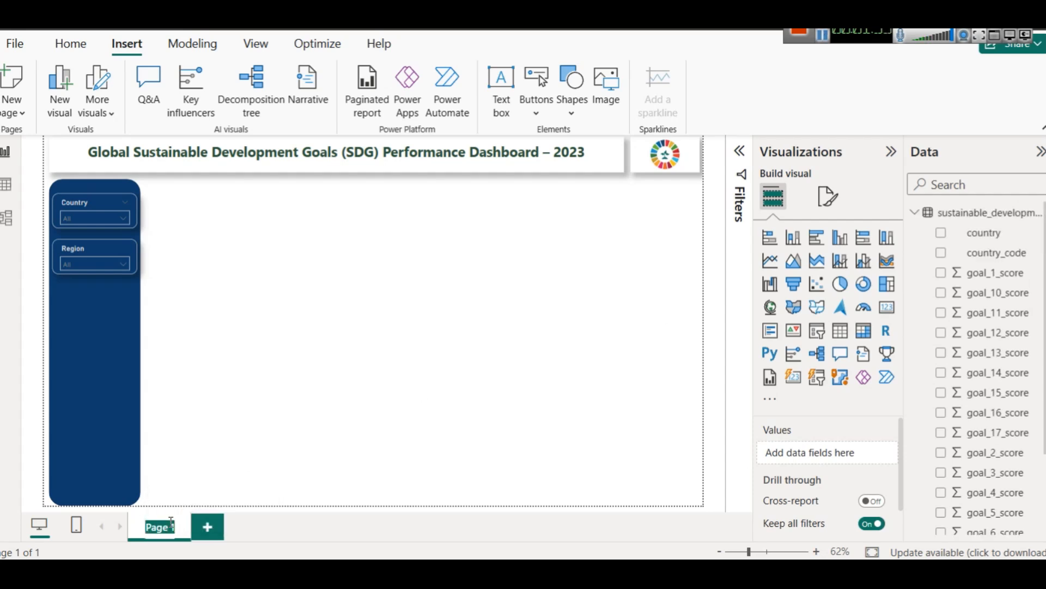
type("Overall Performance")
key("Return")
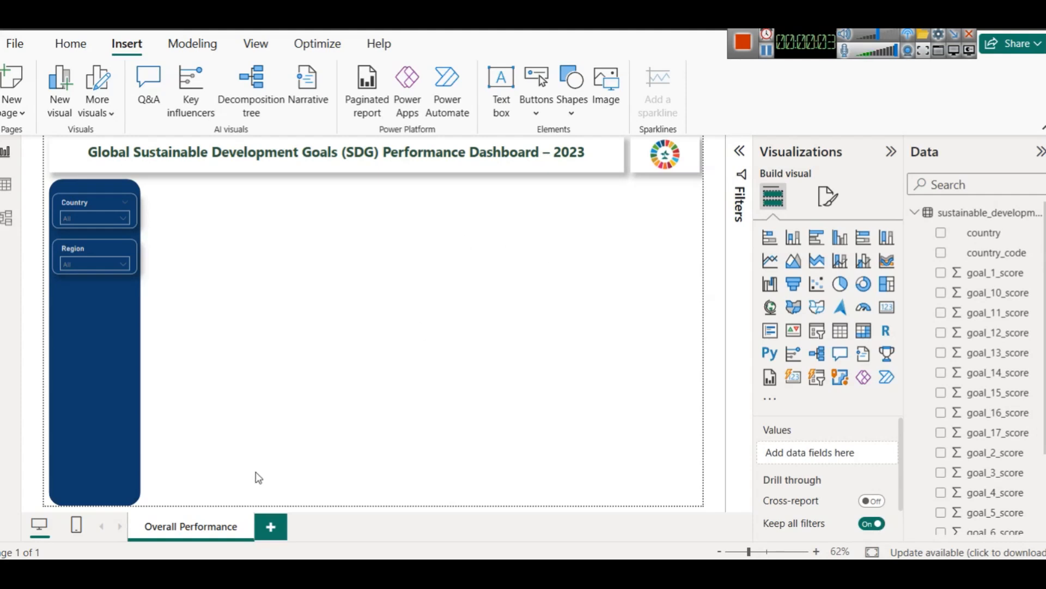
Step: Insert a filled map, widen it to the page's right edge, and use the country field as its location
left_click(793, 308)
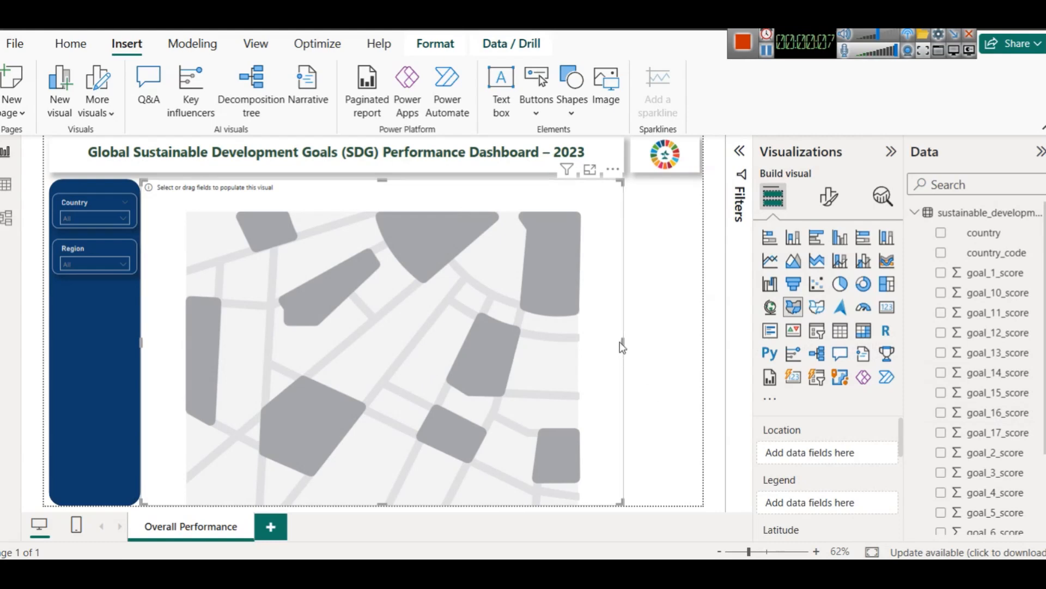
left_click_drag(623, 342, 703, 349)
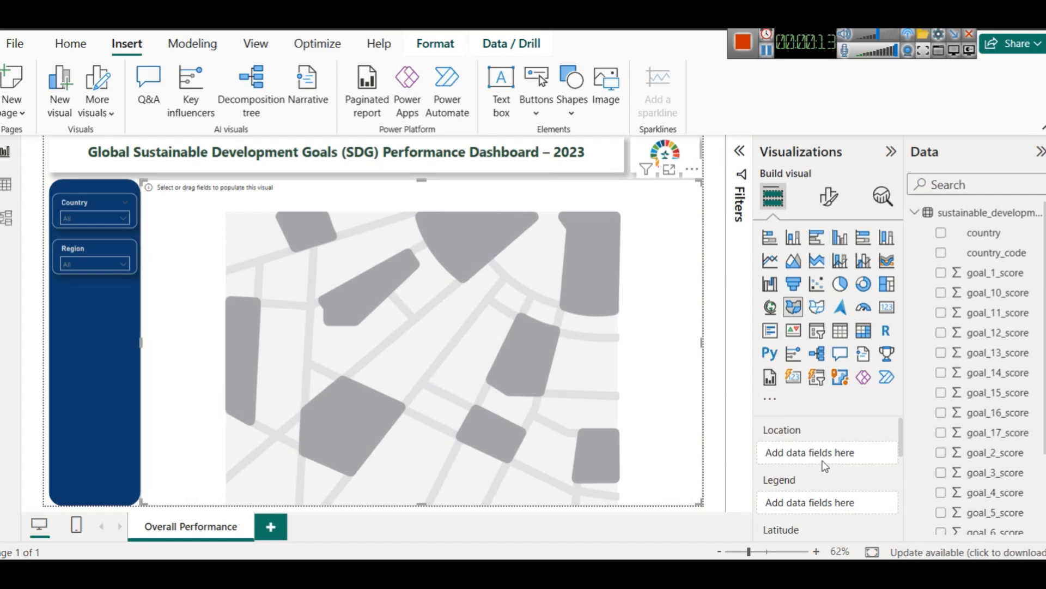
left_click_drag(995, 233, 788, 453)
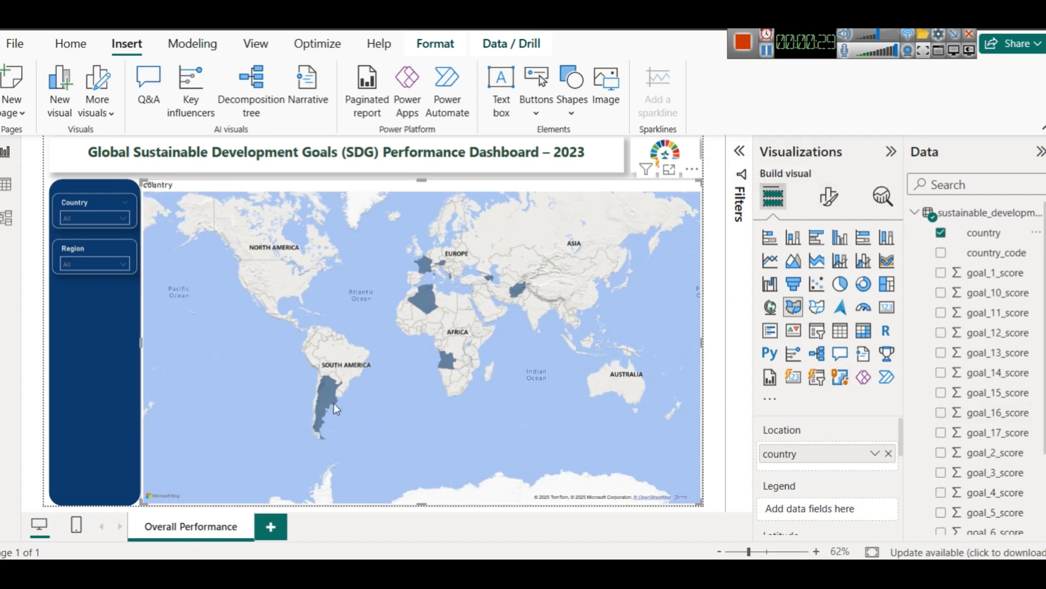
left_click(767, 51)
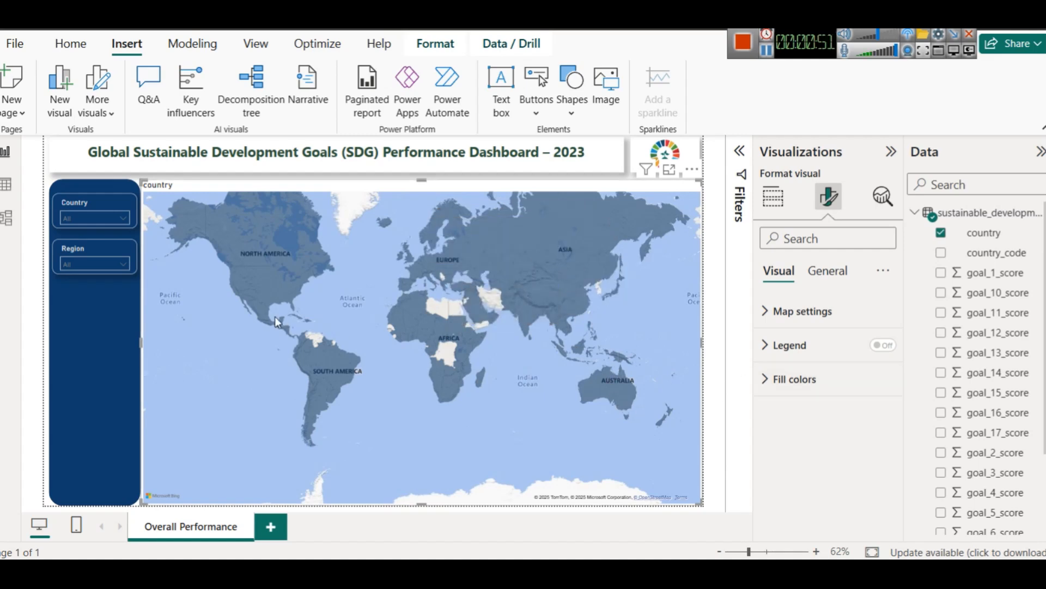
Step: Test the Region slicer on the map by filtering in turn to LAC, MENA, E. Europe and OECD
left_click(109, 266)
left_click(99, 310)
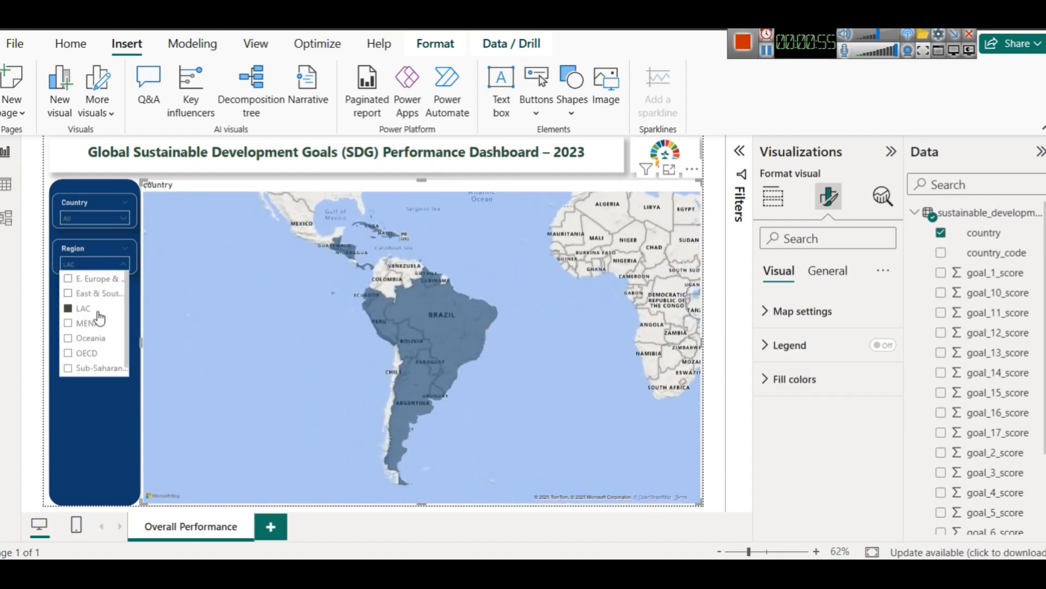
left_click(92, 322)
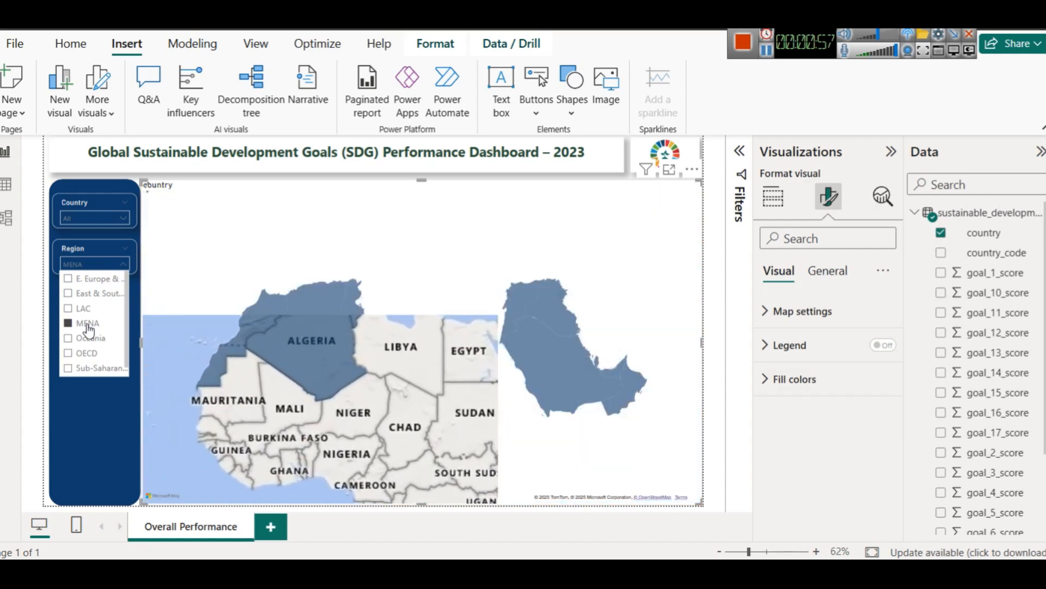
left_click(93, 283)
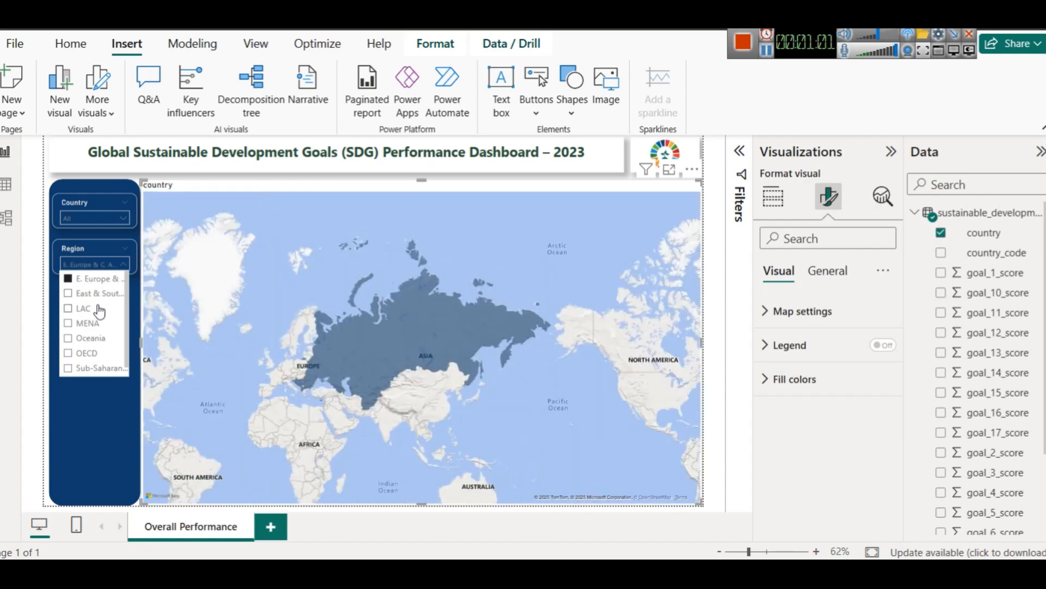
left_click(86, 355)
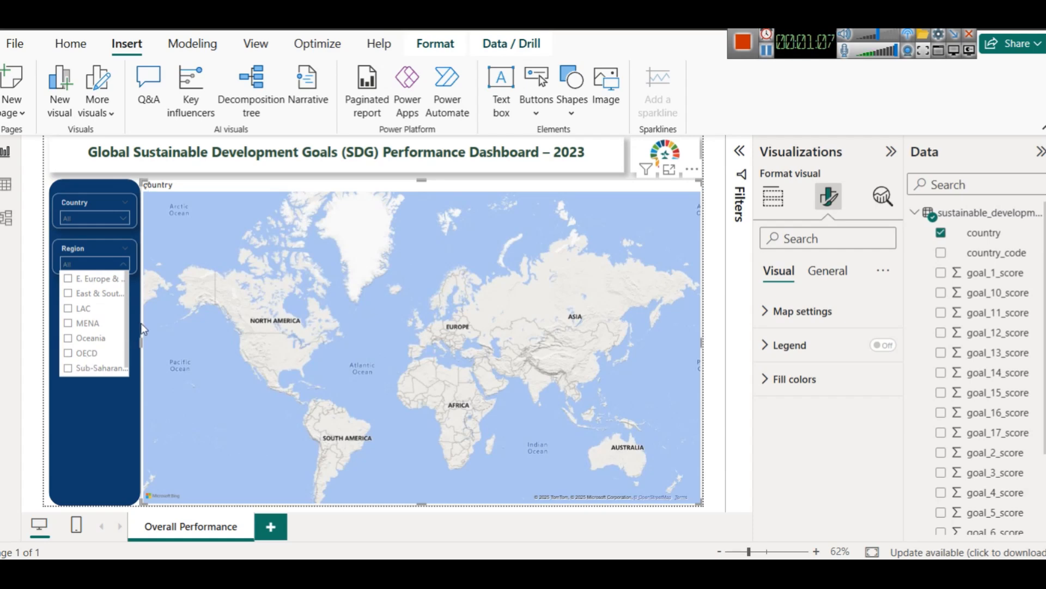
Step: Test the Country slicer by selecting and clearing Angola, and close its list
left_click(722, 346)
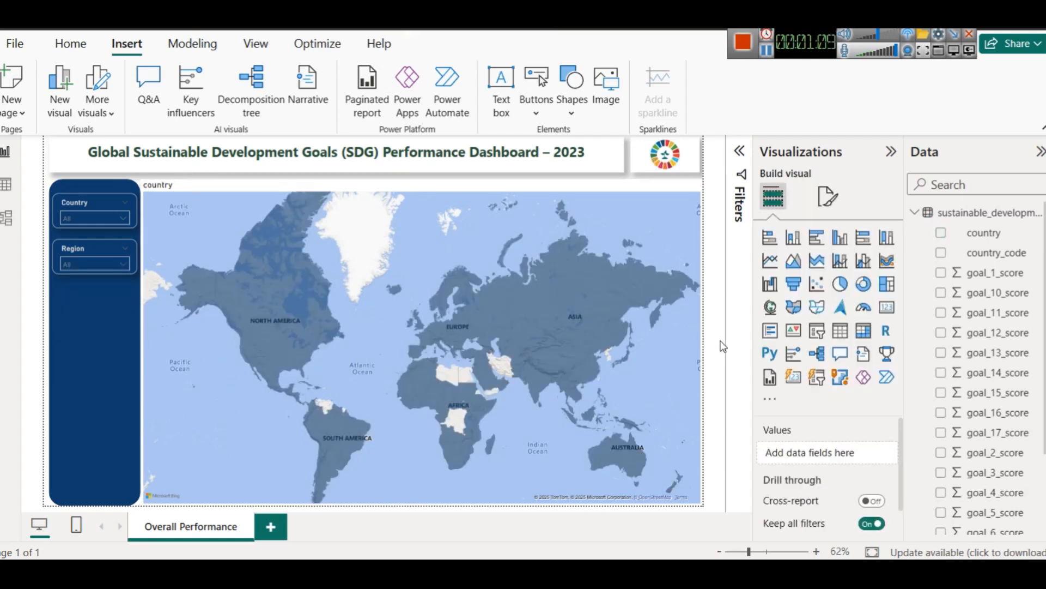
left_click(110, 229)
left_click(107, 219)
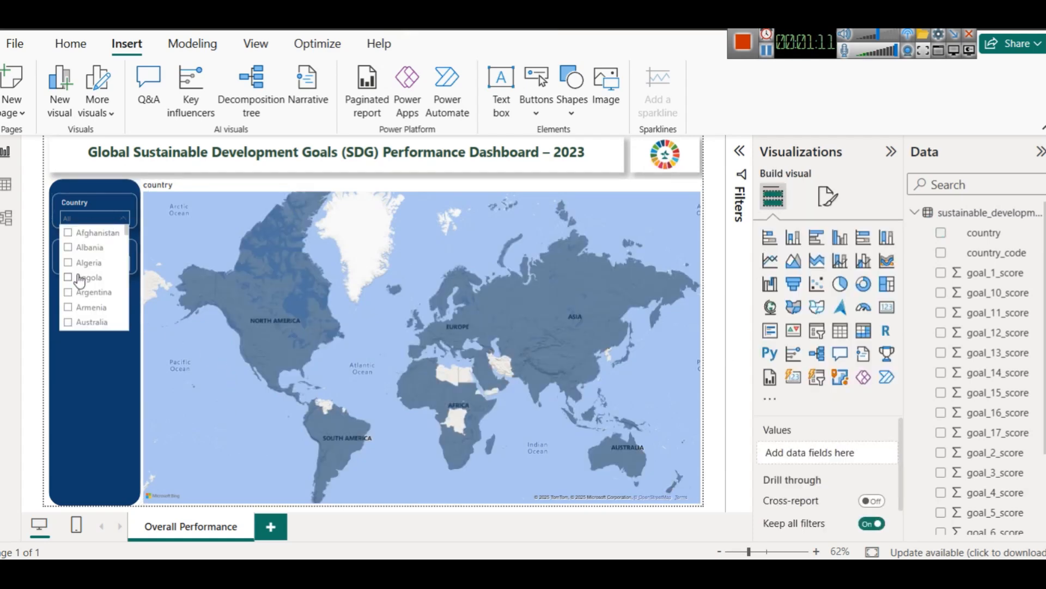
left_click(81, 281)
left_click(80, 281)
left_click(732, 233)
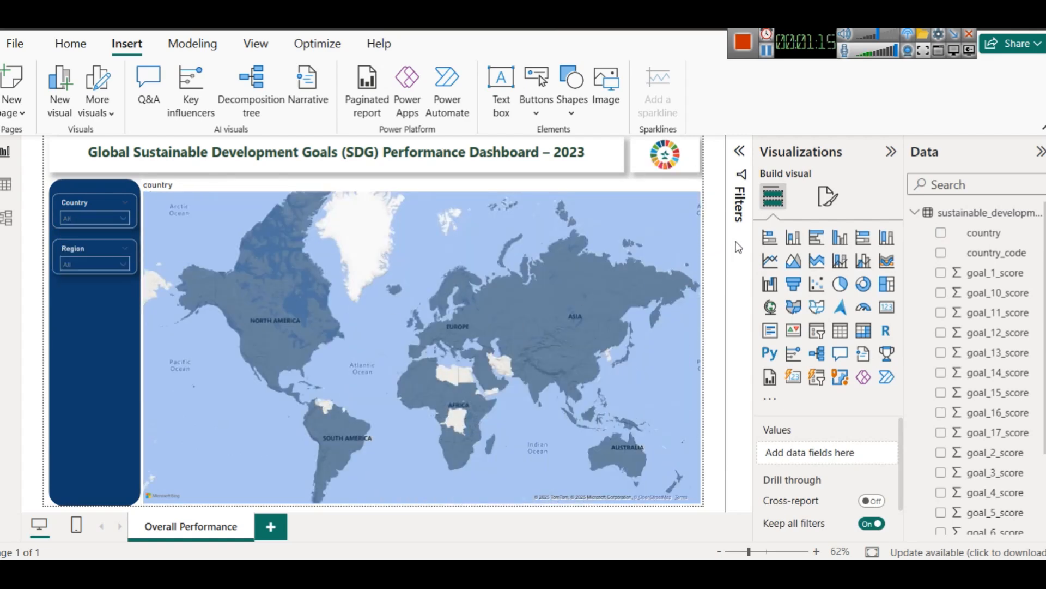
Step: Add the overall_score field to the filled map's tooltips
mouse_move(563, 297)
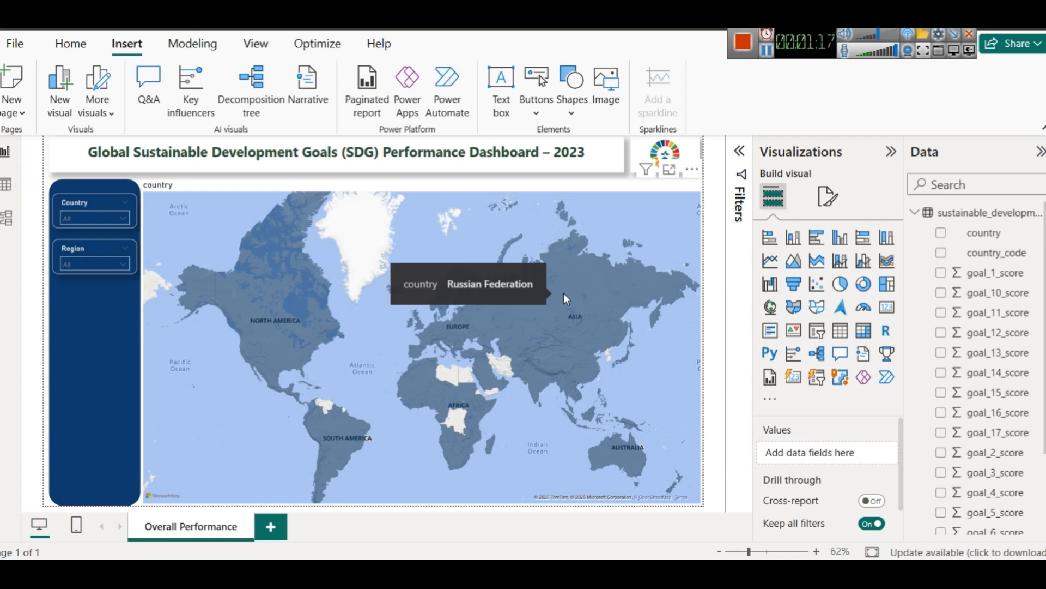
mouse_move(304, 299)
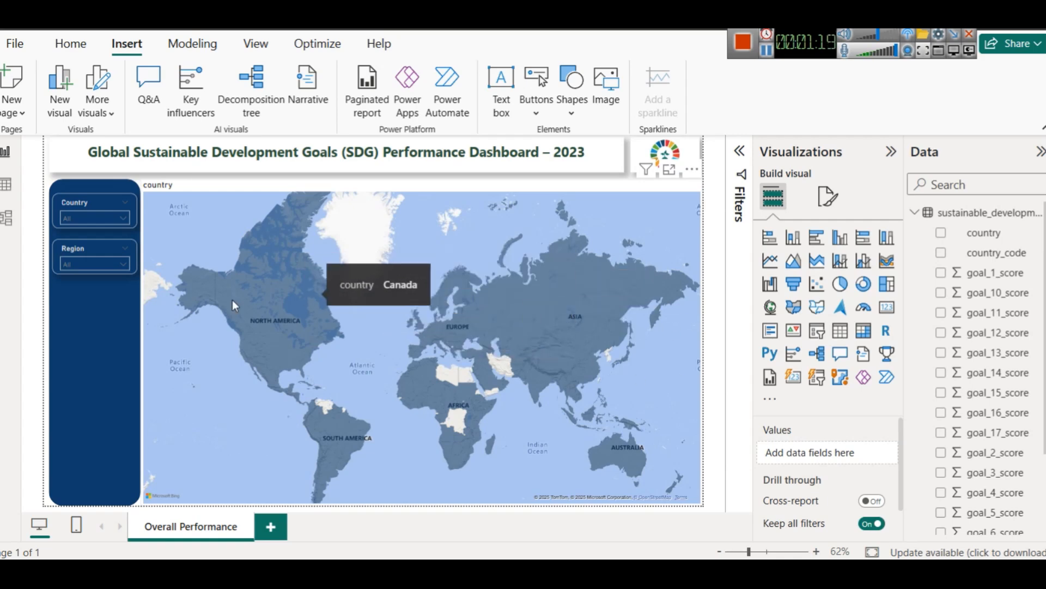
scroll(1001, 448, "down", 2)
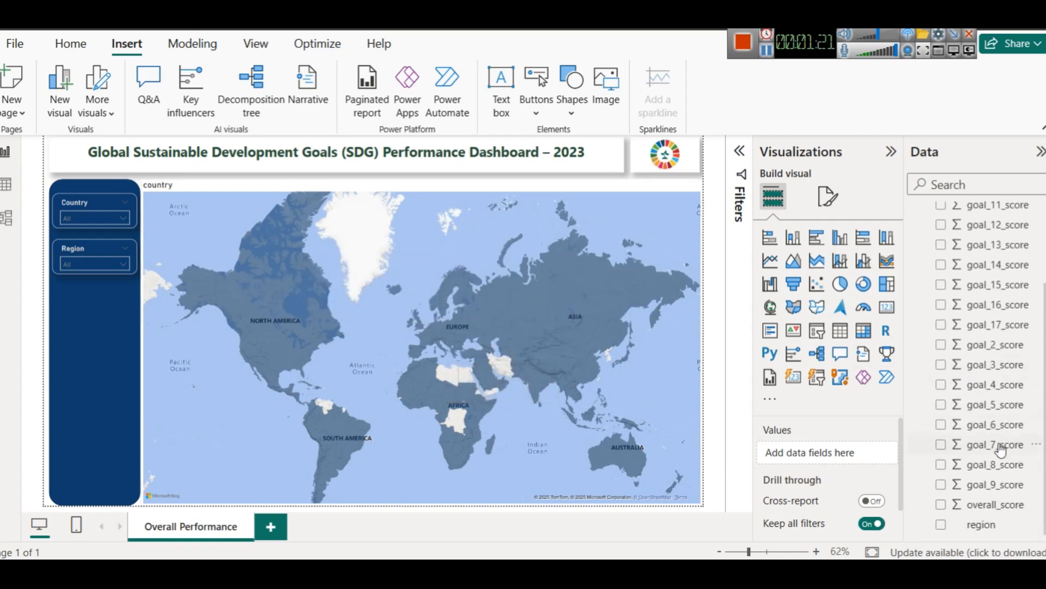
scroll(1001, 451, "up", 2)
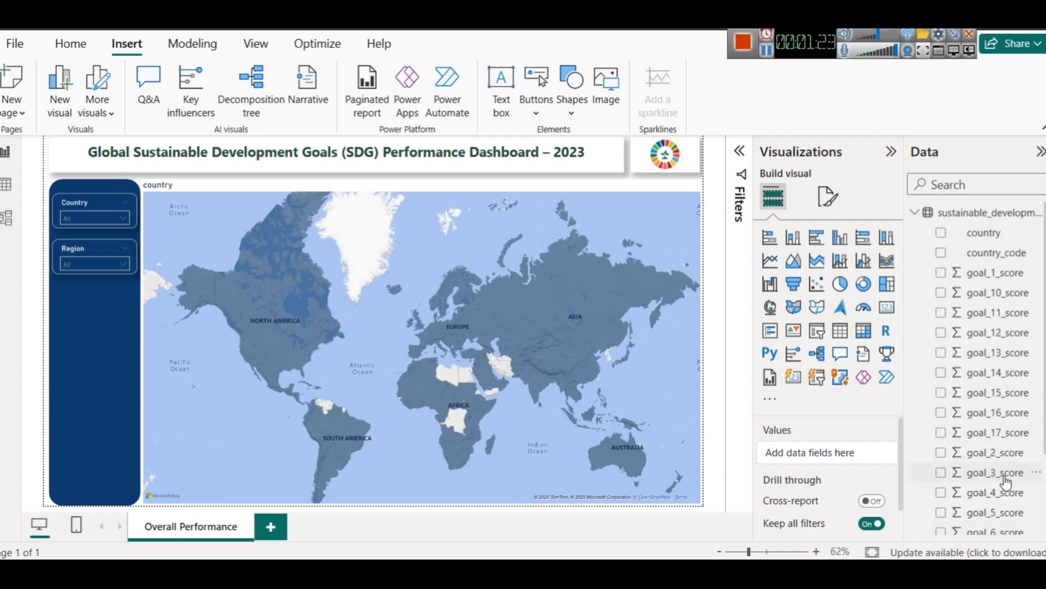
left_click(658, 204)
scroll(828, 442, "down", 5)
scroll(825, 449, "up", 2)
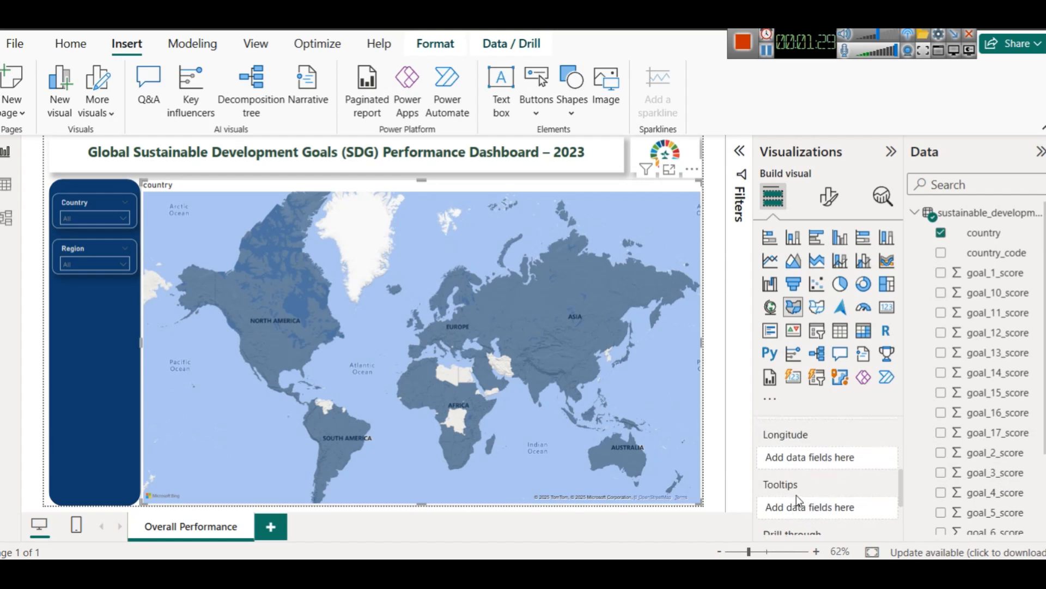
scroll(1011, 343, "down", 5)
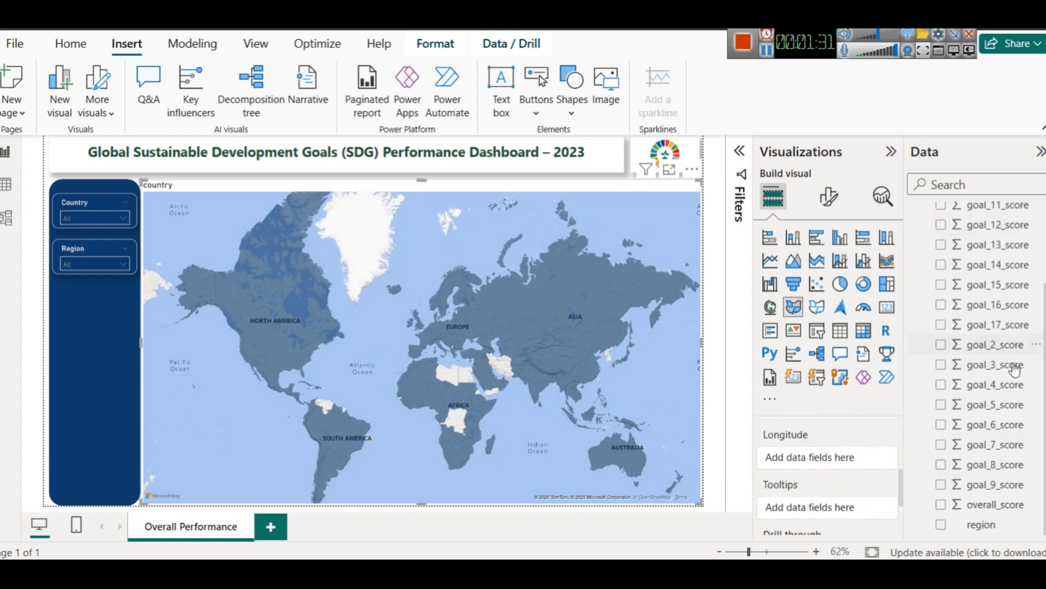
left_click_drag(987, 507, 835, 496)
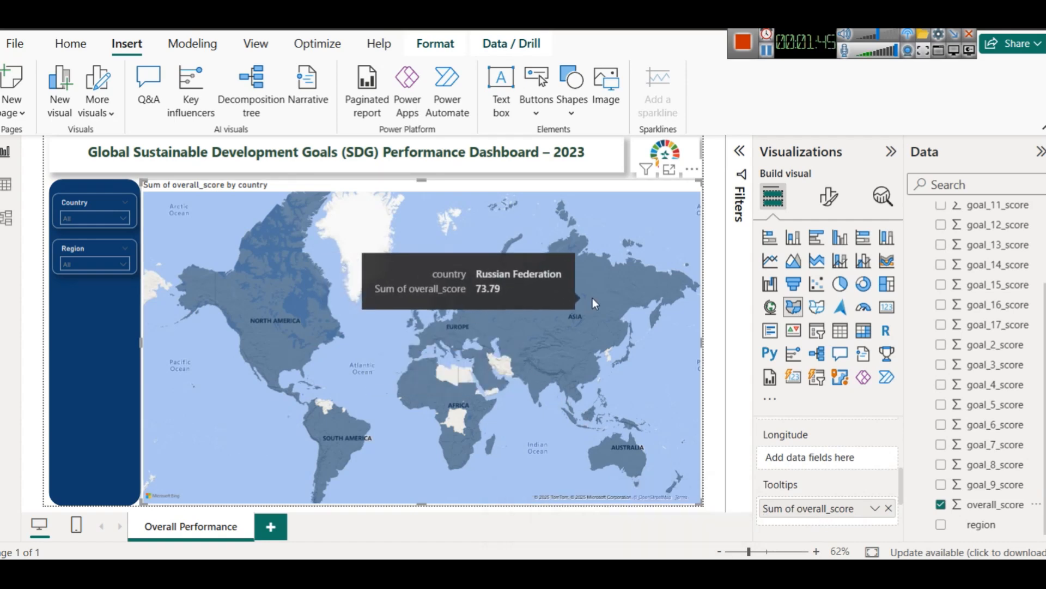
Step: Change the overall_score tooltip's summarization to Average and check the map's tooltip fields
mouse_move(283, 375)
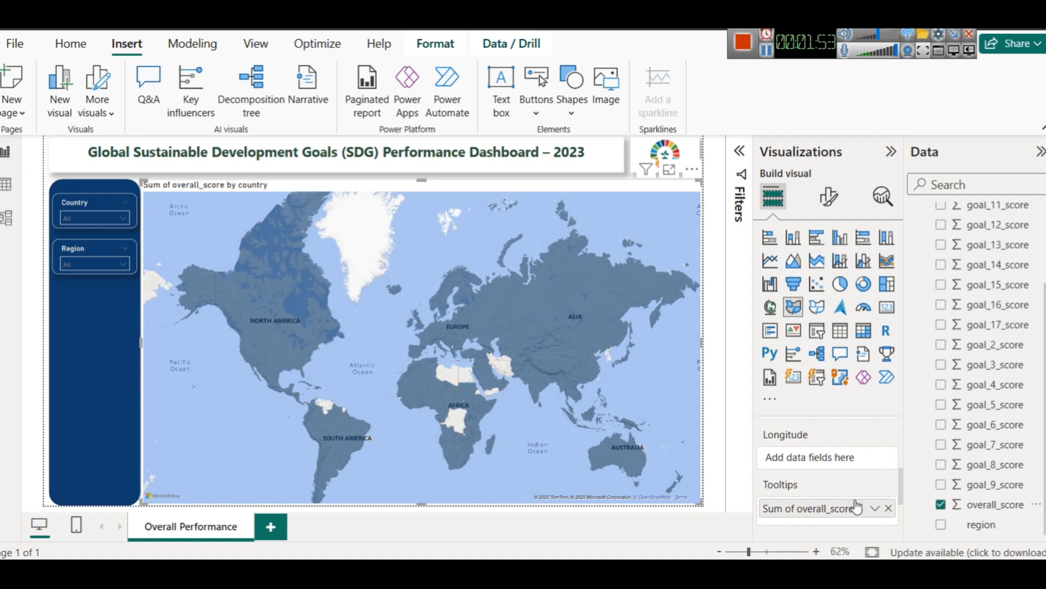
left_click(875, 508)
left_click(930, 322)
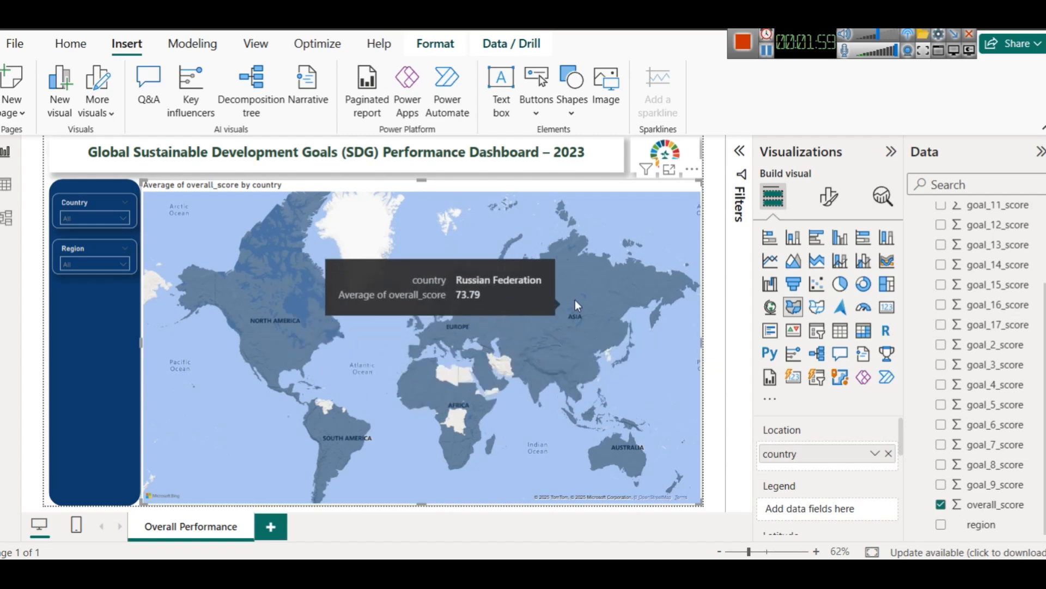
scroll(810, 492, "down", 5)
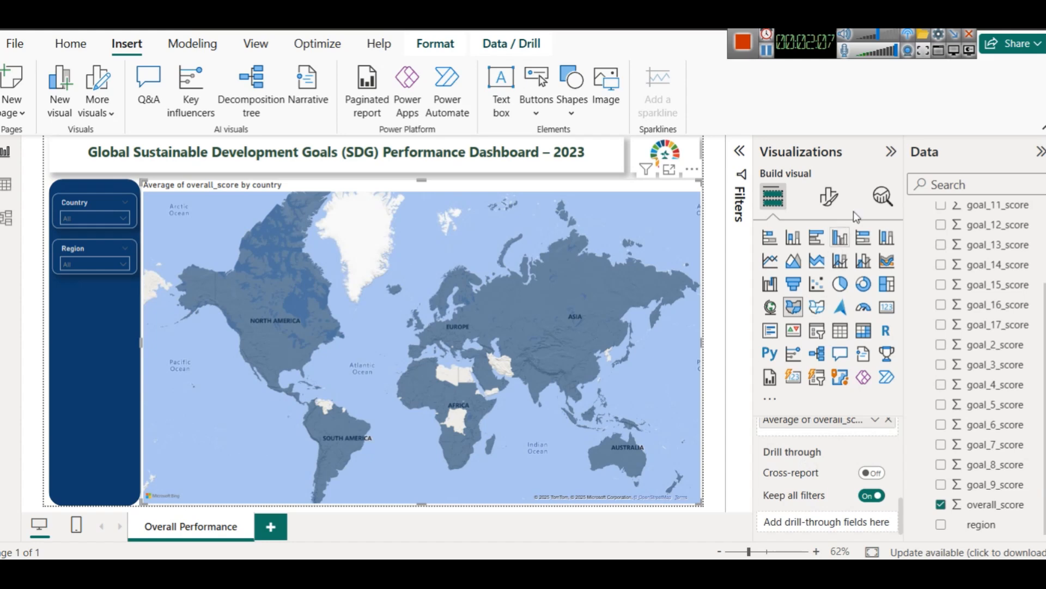
Step: Set the filled map's base style to Grayscale
left_click(825, 199)
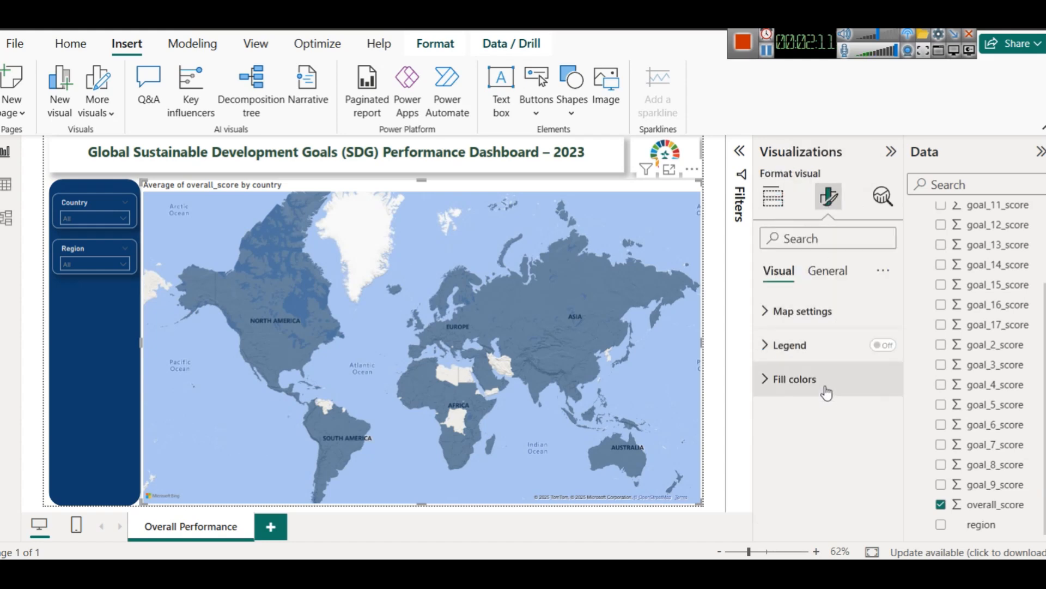
left_click(801, 313)
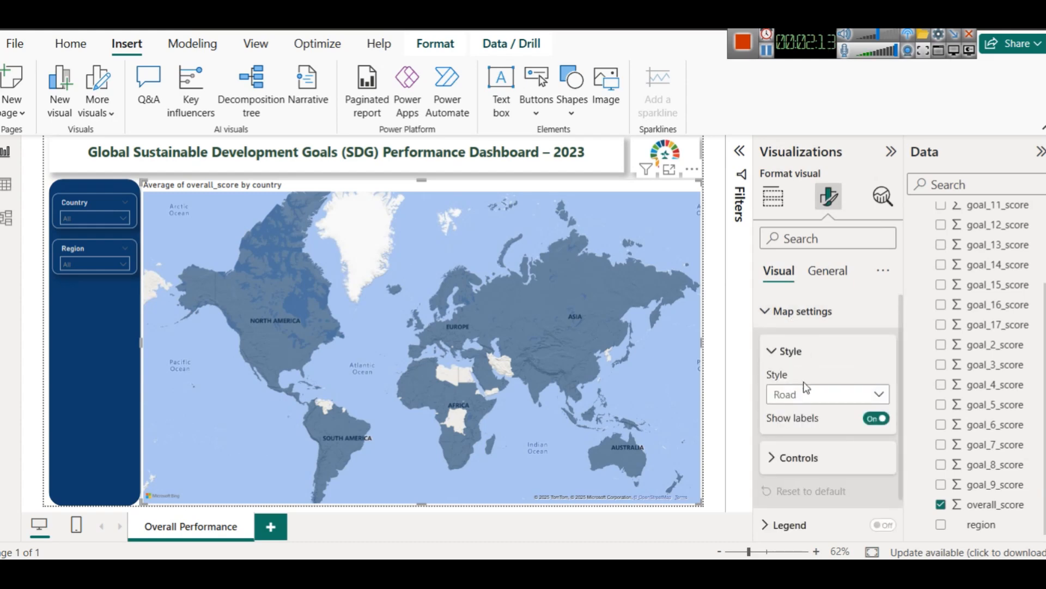
left_click(805, 395)
left_click(806, 471)
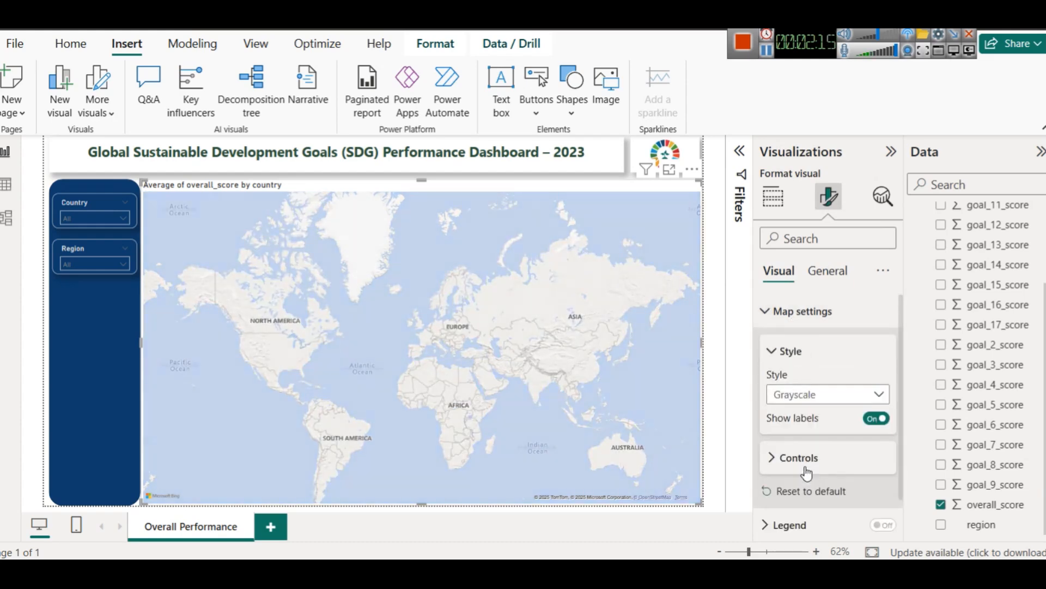
Step: Try the Dark, Road and Aerial map styles in turn and return to Grayscale
left_click(796, 397)
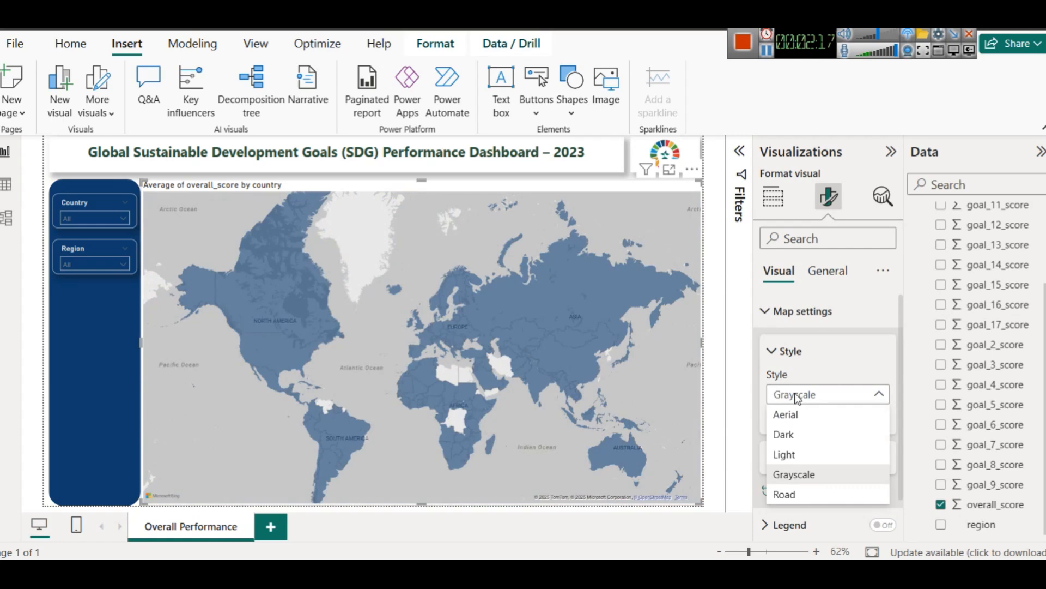
left_click(811, 439)
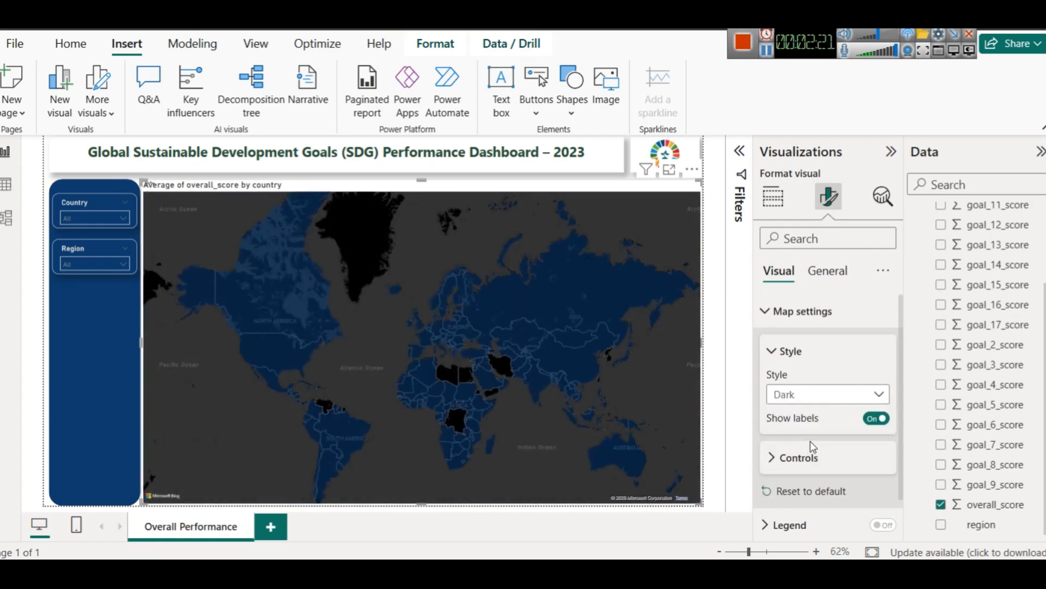
left_click(806, 395)
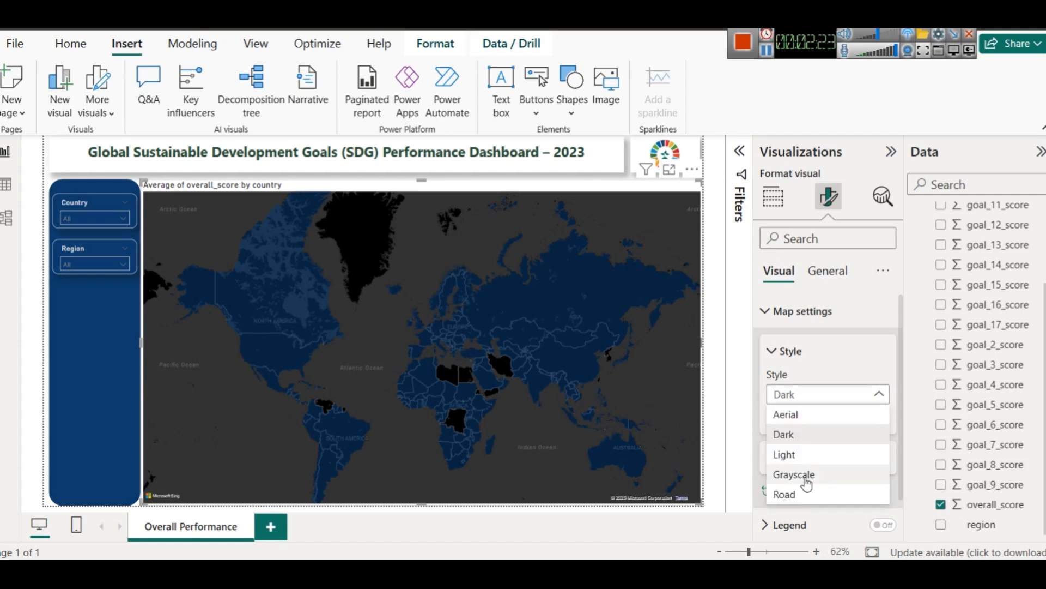
left_click(799, 493)
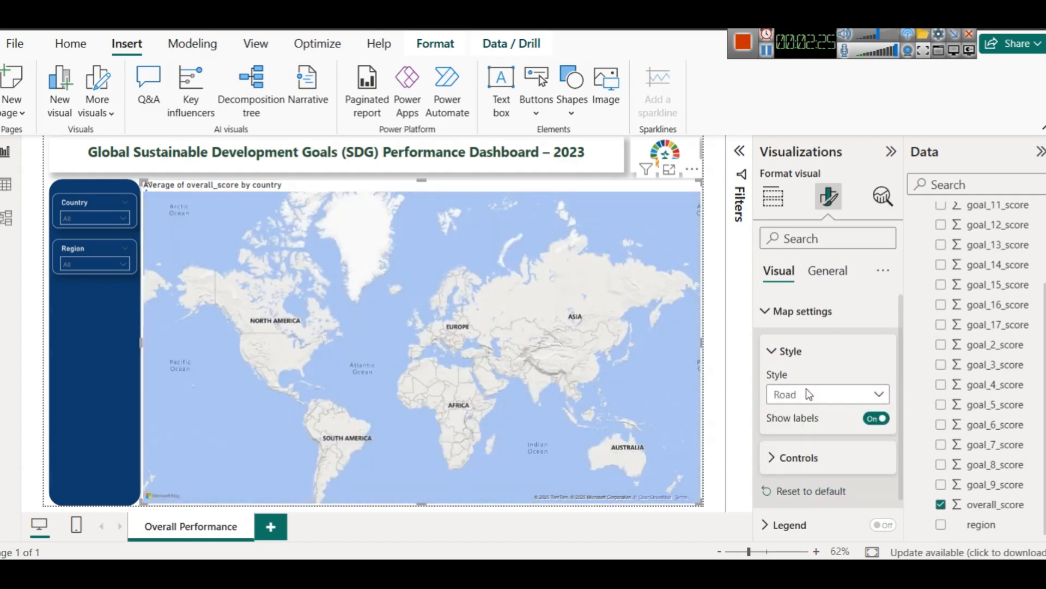
left_click(806, 389)
left_click(807, 414)
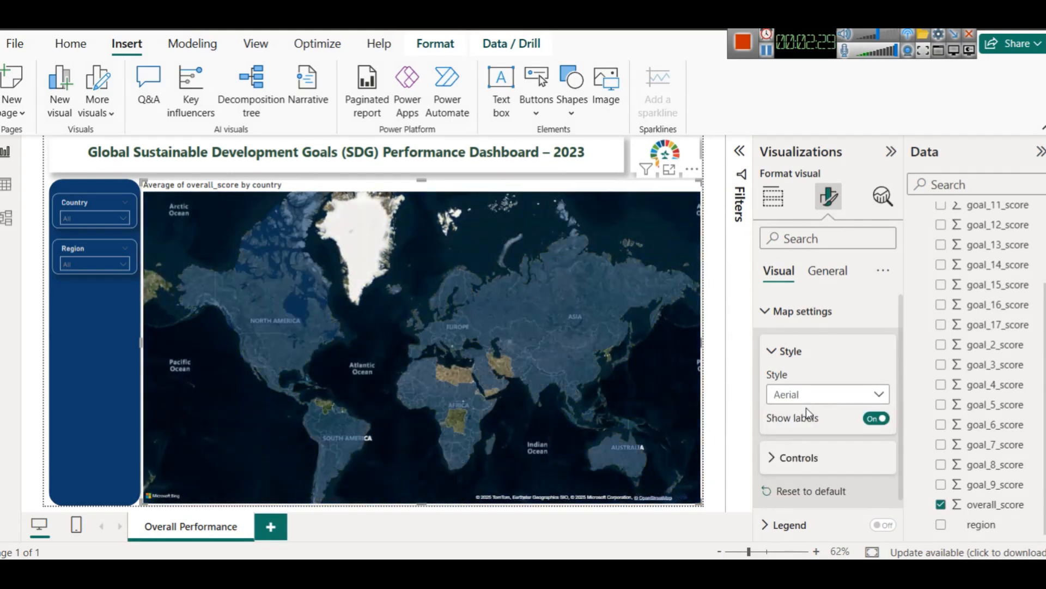
left_click(806, 395)
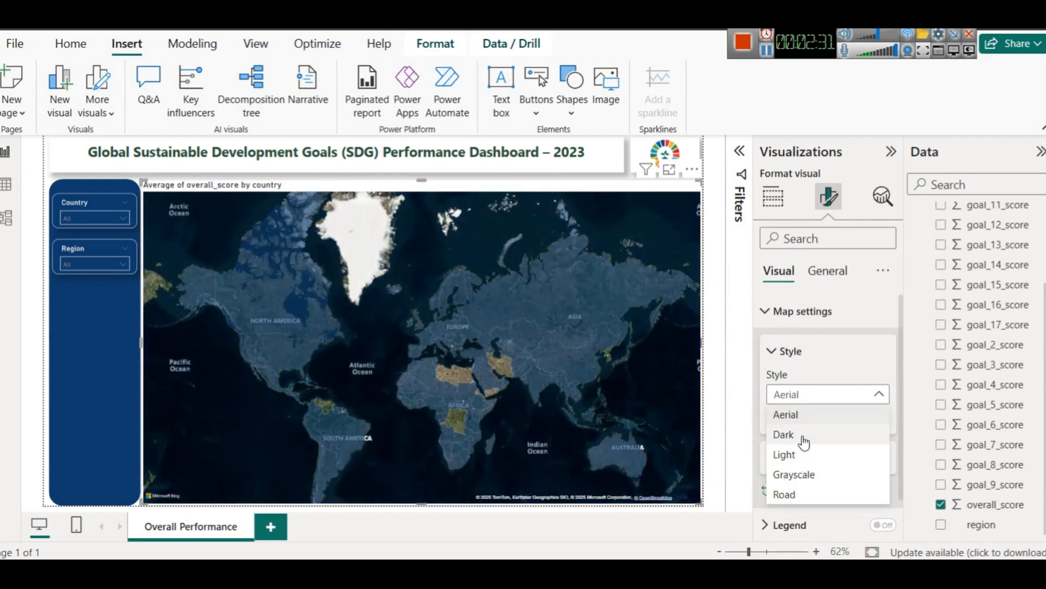
left_click(796, 476)
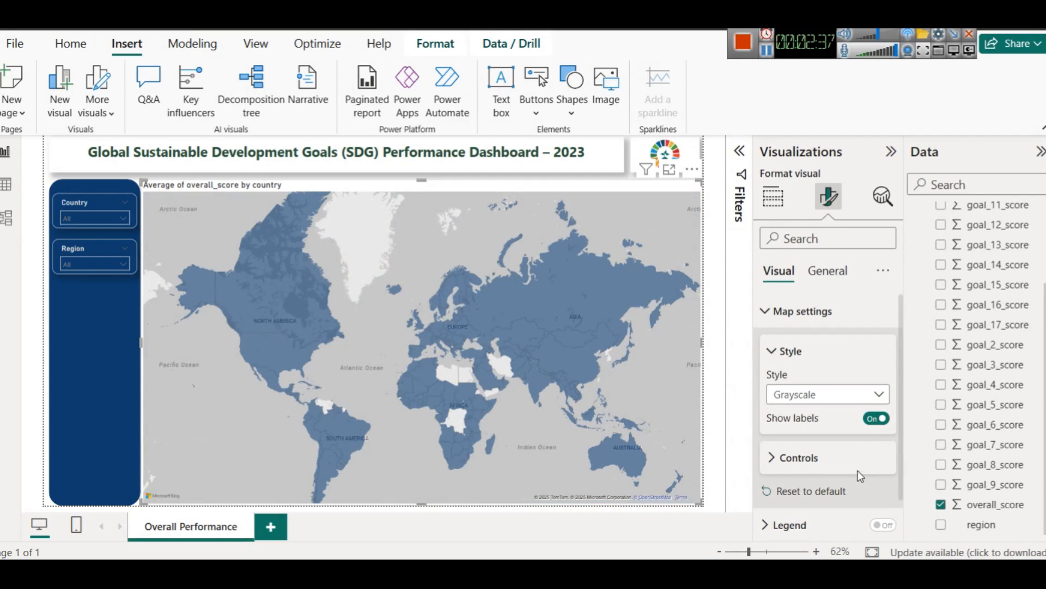
Step: Open the conditional formatting for the filled map's default fill color and its format style choices
scroll(853, 458, "down", 1)
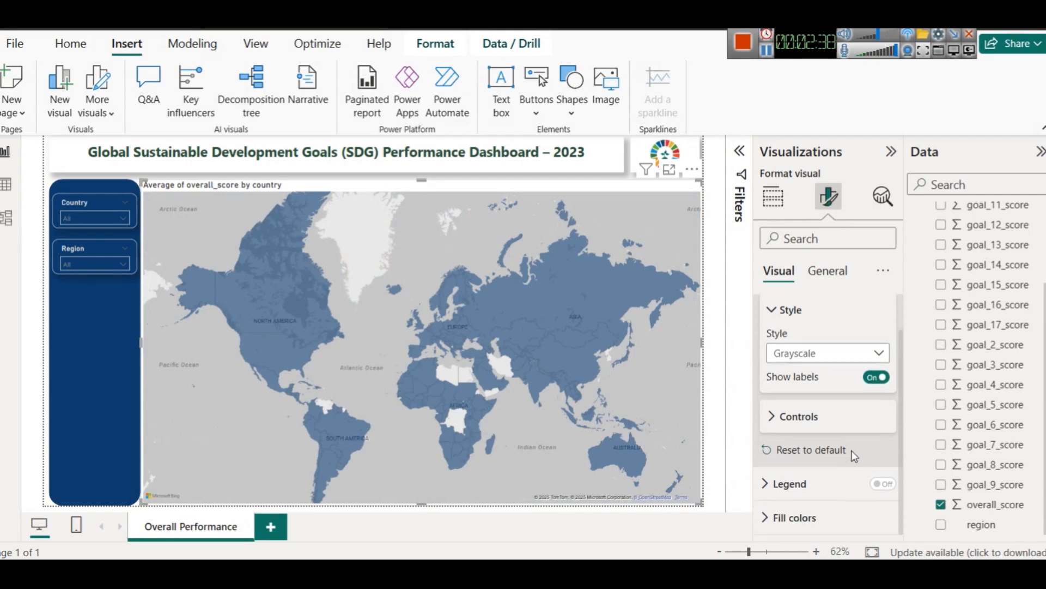
left_click(802, 312)
left_click(833, 495)
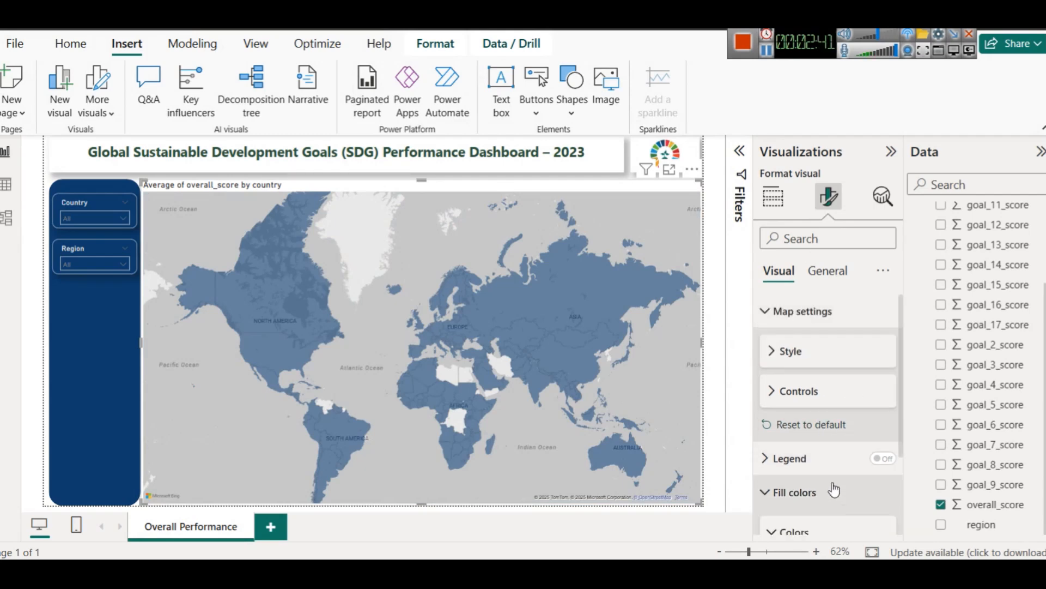
scroll(833, 490, "down", 3)
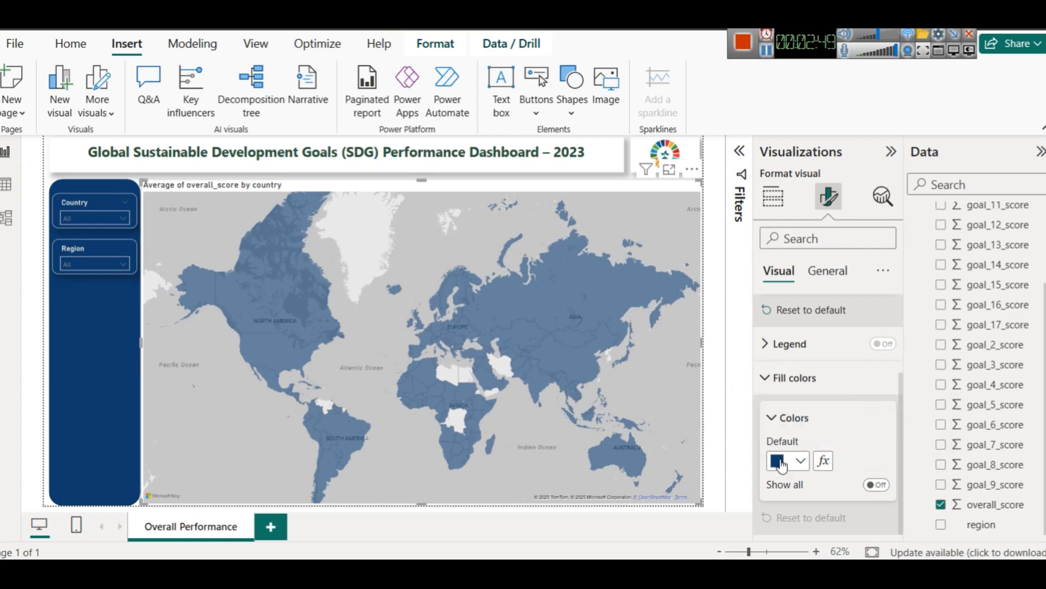
left_click(824, 462)
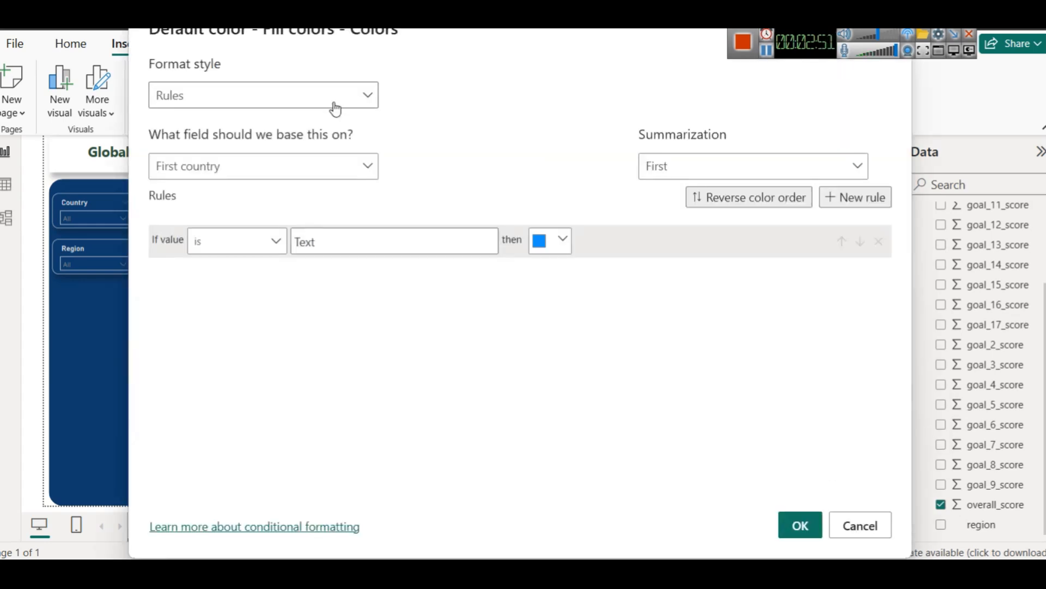
left_click(367, 96)
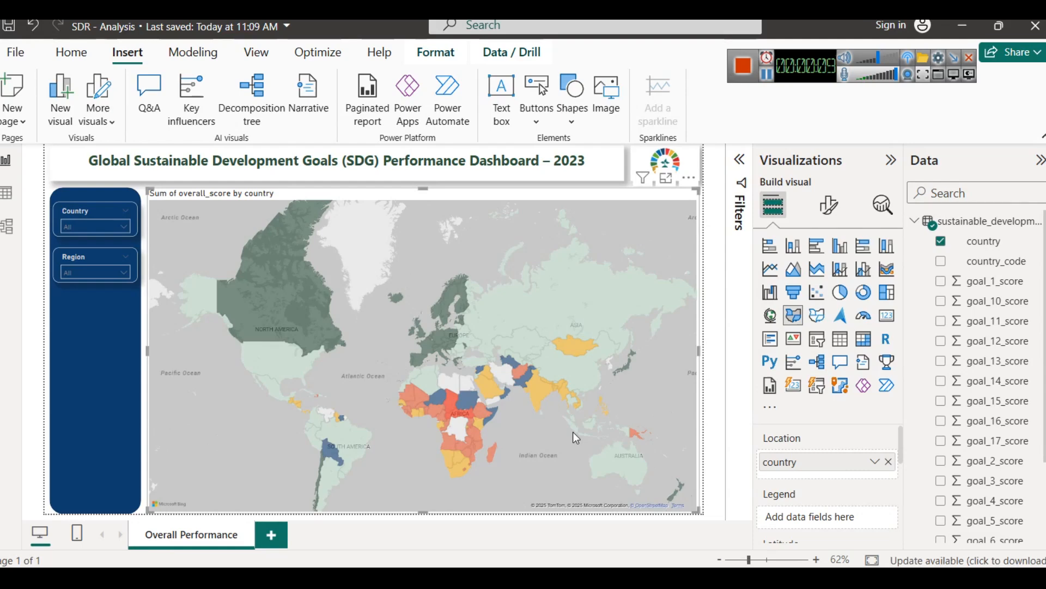
Step: Examine the map's fill color conditional formatting, including the format style options, base field and score-range color rules
mouse_move(256, 321)
left_click(829, 205)
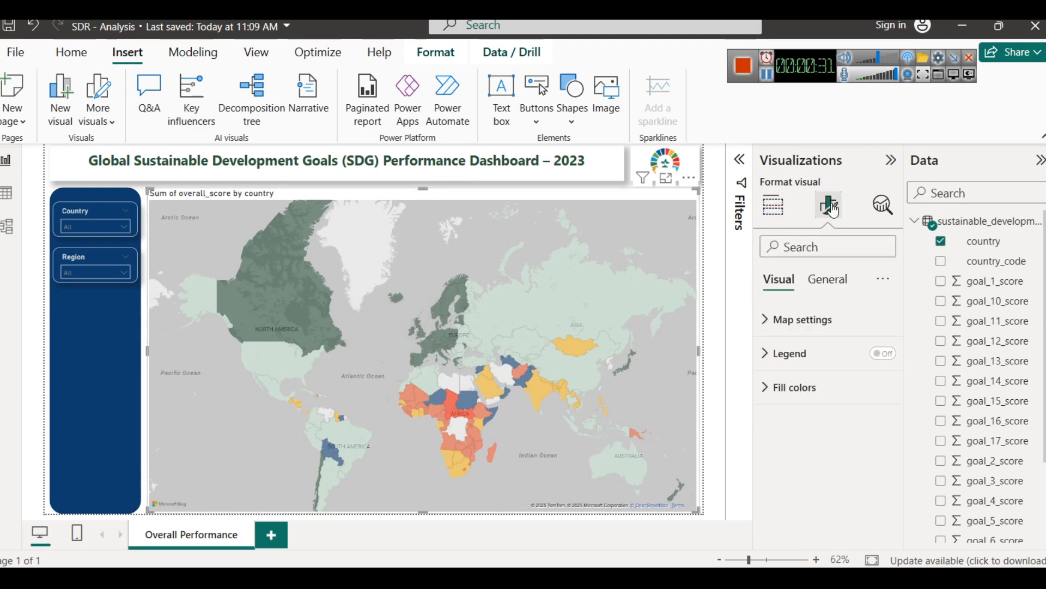
left_click(815, 401)
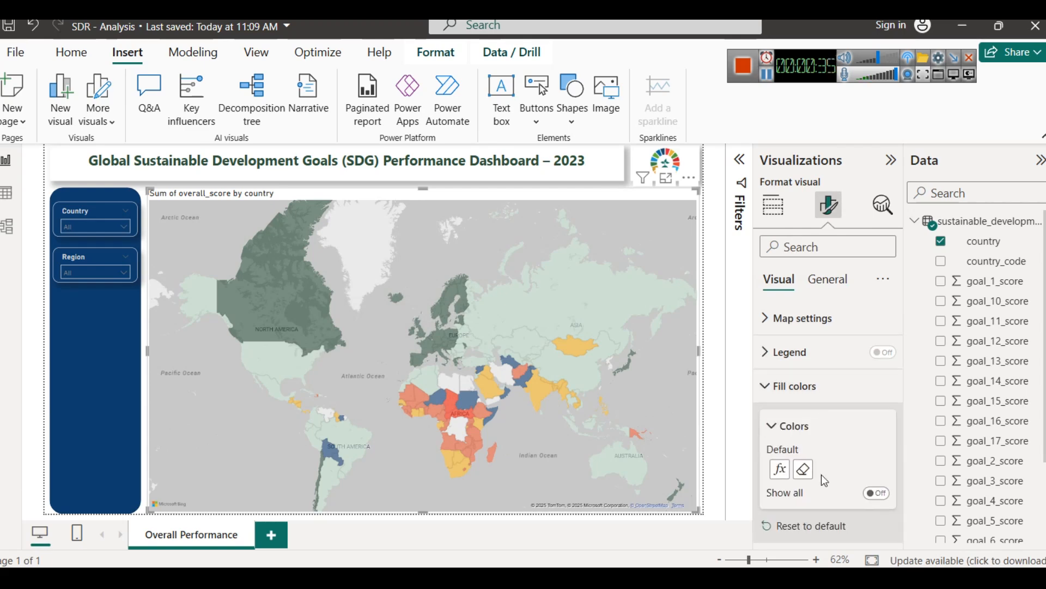
left_click(788, 477)
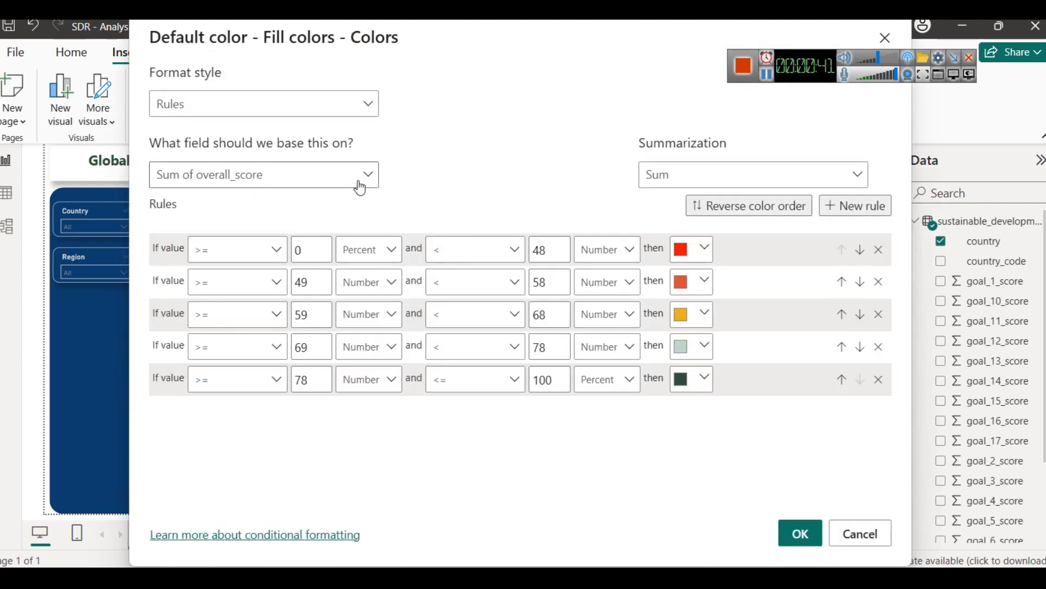
left_click(316, 102)
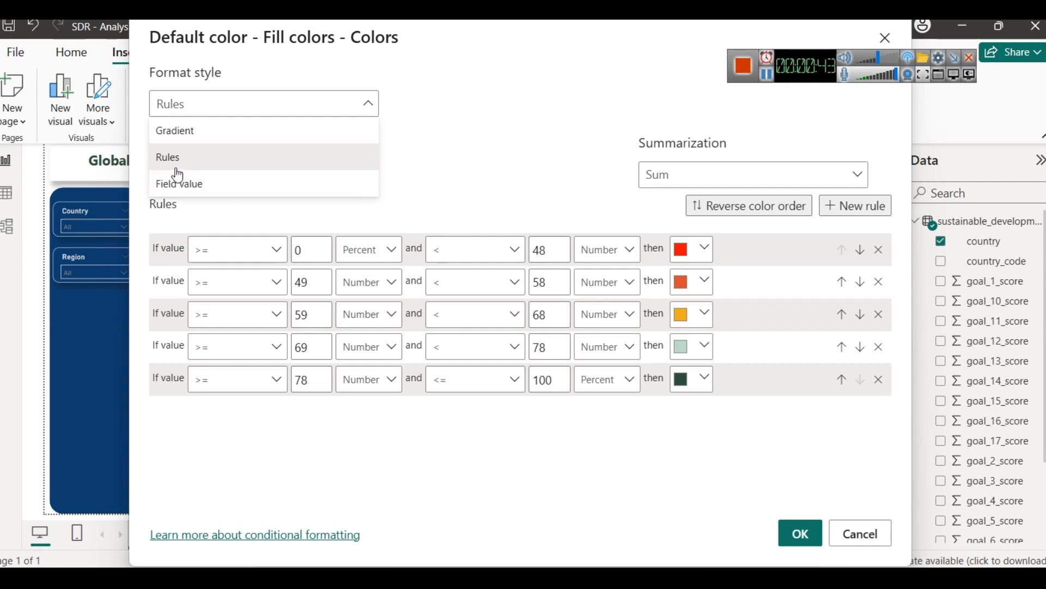
left_click(429, 150)
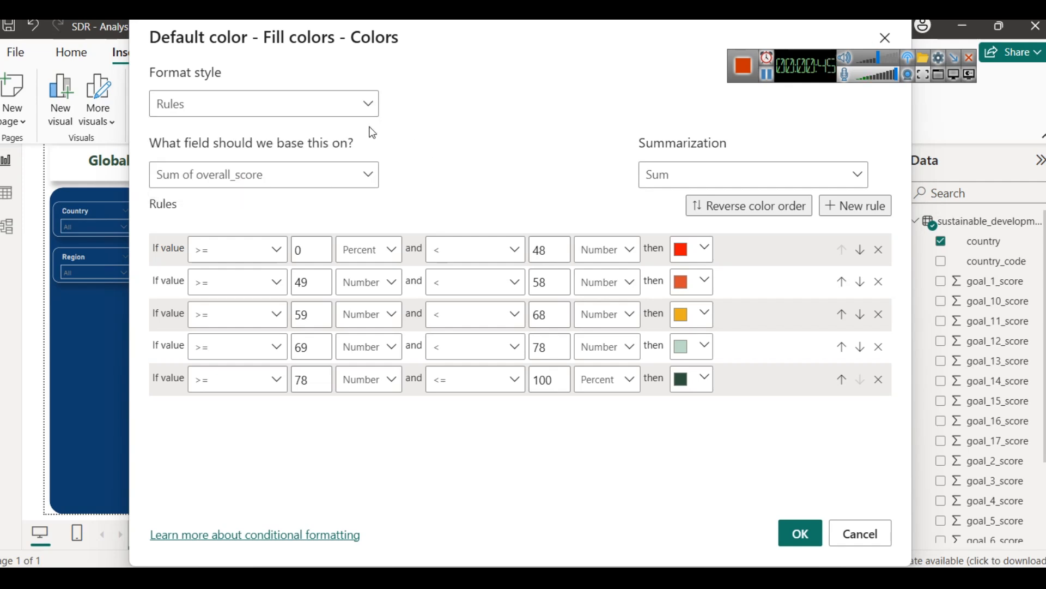
left_click(248, 103)
left_click(423, 115)
Step: Switch to sustainable_development_report_2023.csv in Excel and look through the countries' overall scores
left_click(306, 579)
scroll(295, 417, "down", 5)
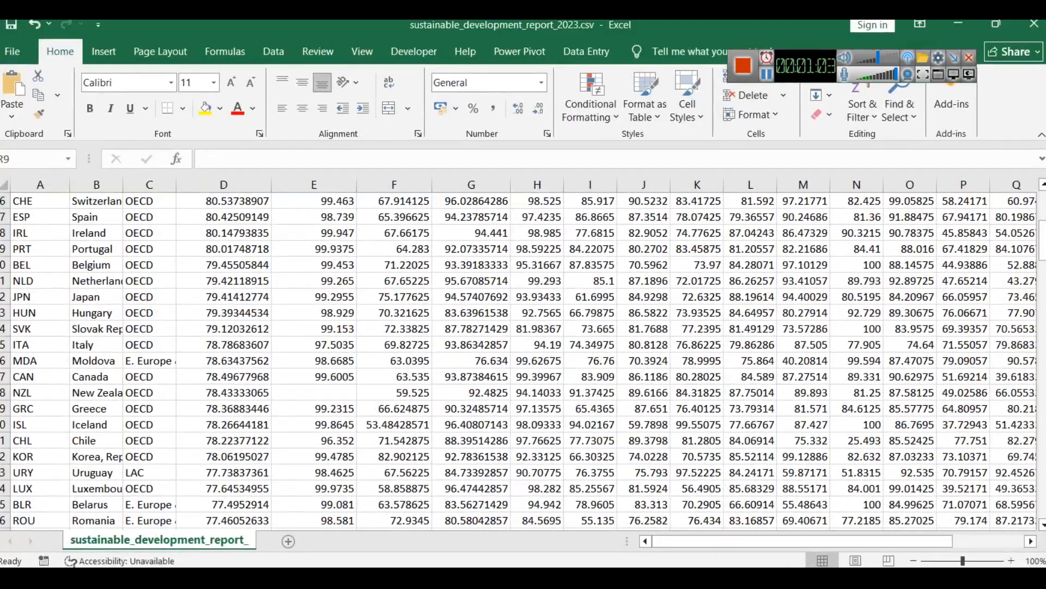
left_click_drag(1042, 254, 1041, 497)
scroll(236, 476, "up", 20)
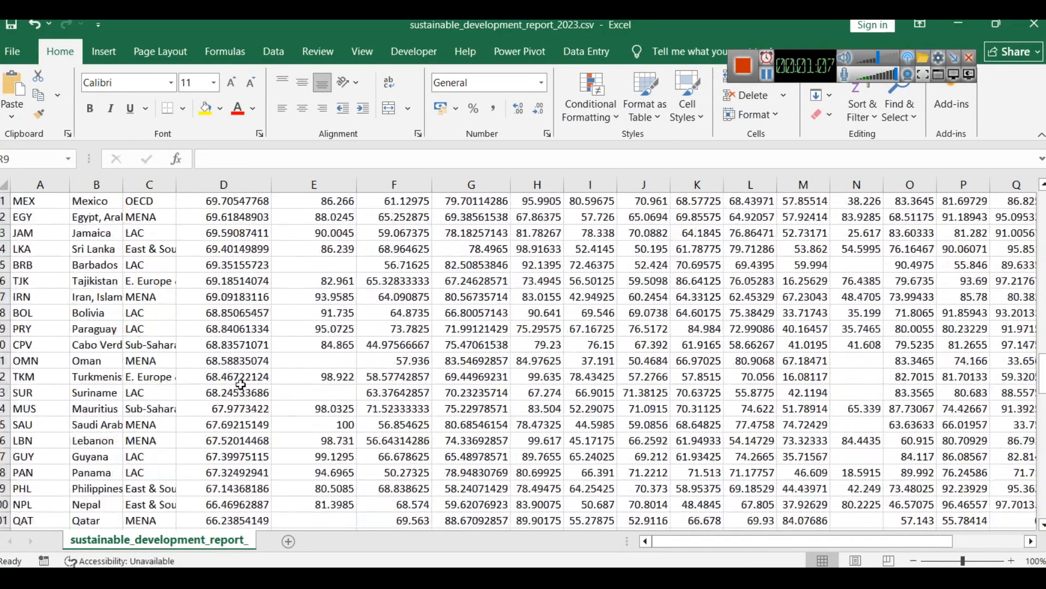
Step: Sort the country data by overall_score from largest to smallest with the selection expanded, check the lowest scores and switch back to Power BI
scroll(240, 384, "up", 14)
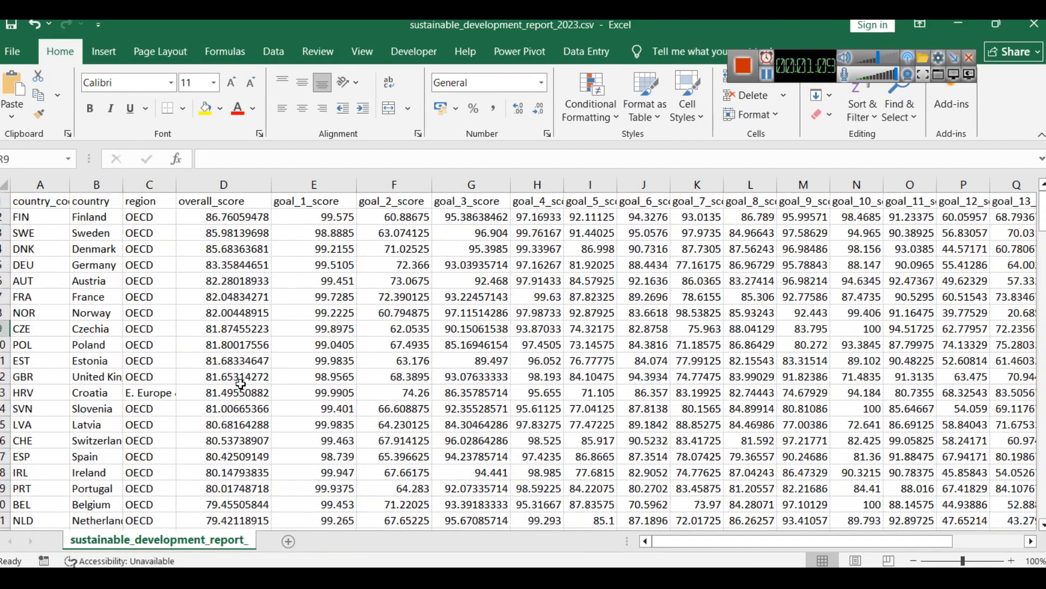
left_click(241, 180)
right_click(241, 180)
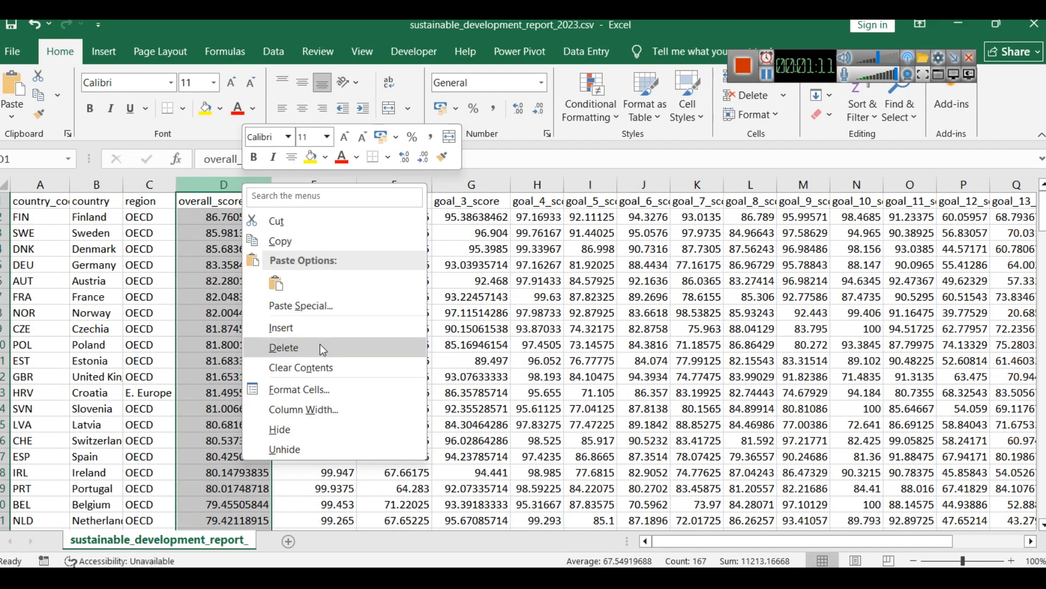
left_click(911, 116)
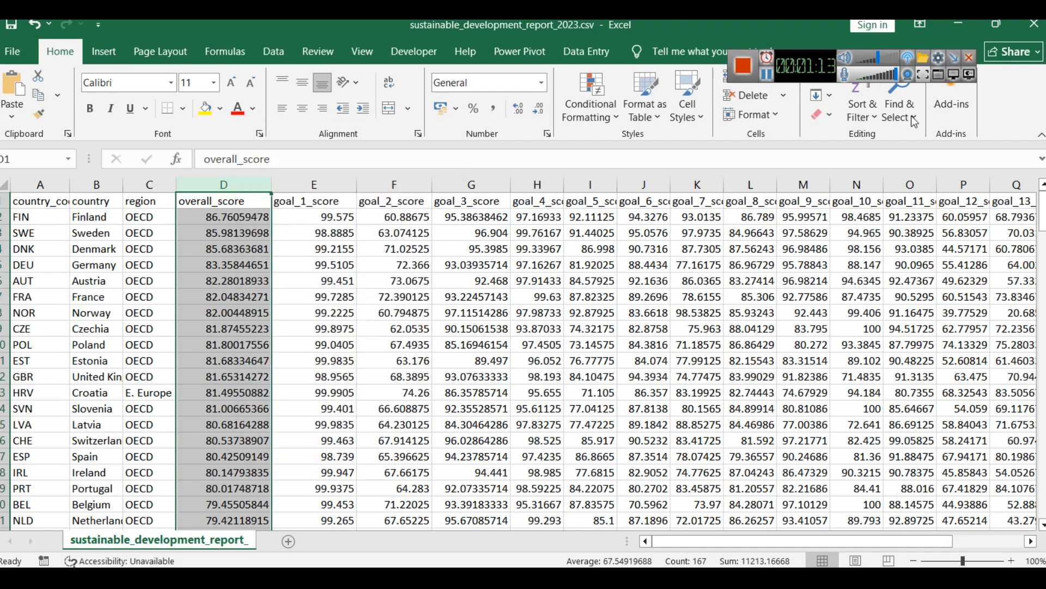
left_click(912, 116)
left_click(882, 121)
left_click(871, 113)
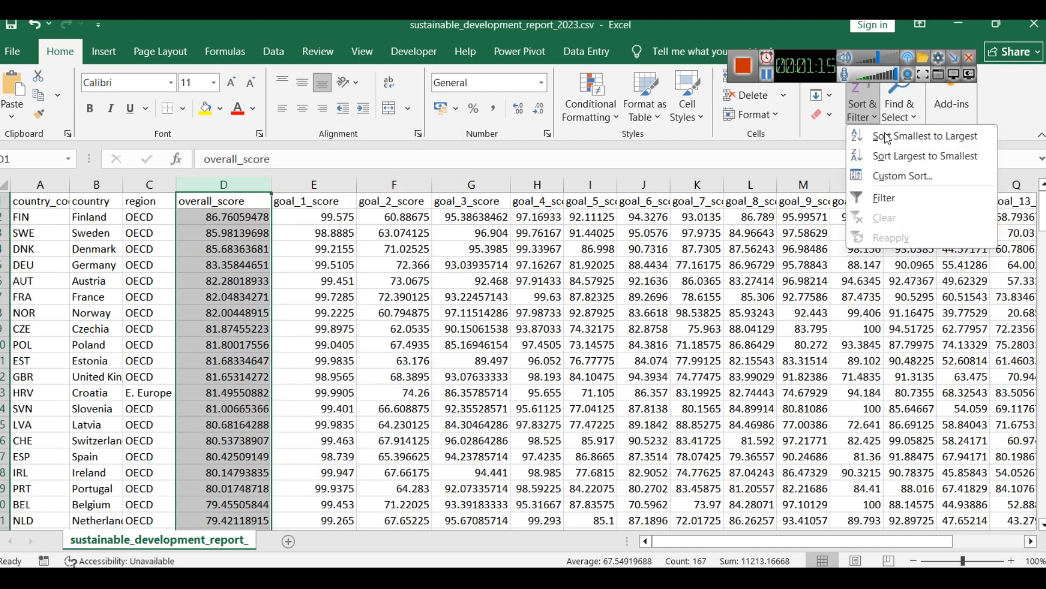
left_click(898, 156)
left_click(477, 355)
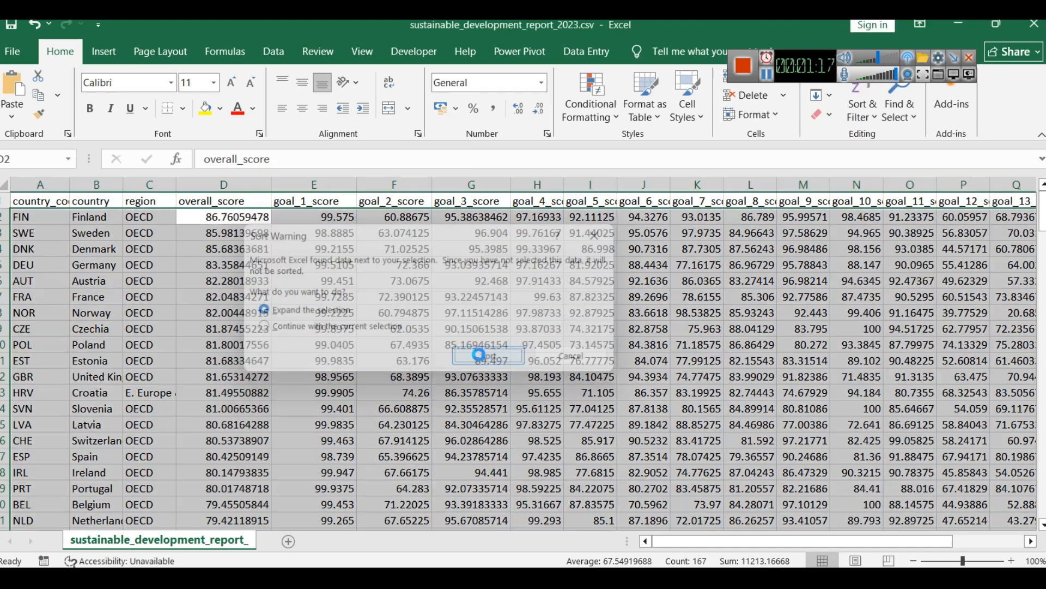
left_click_drag(1042, 210, 1042, 499)
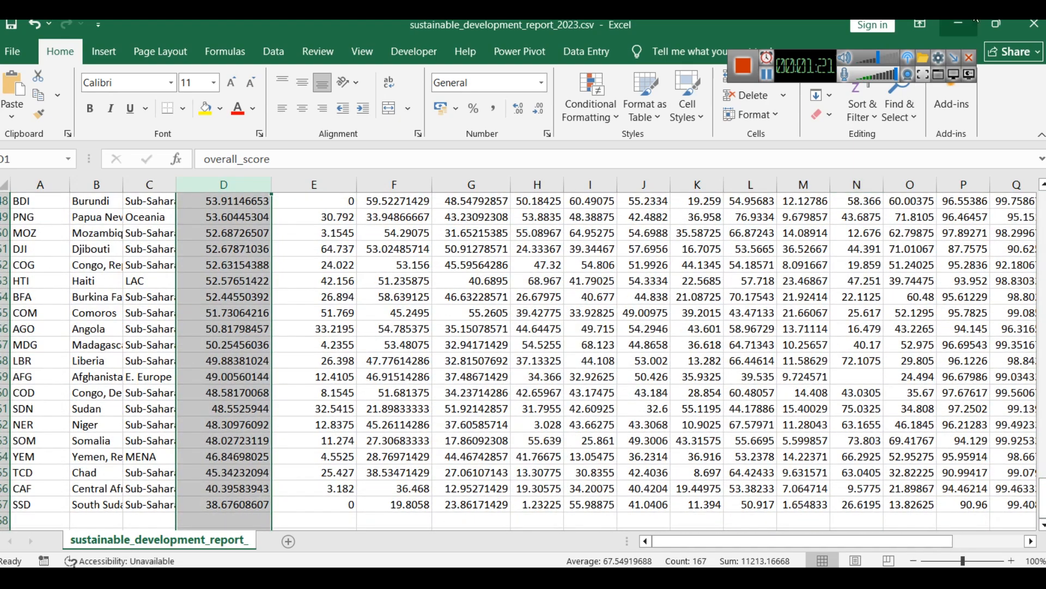
left_click(958, 24)
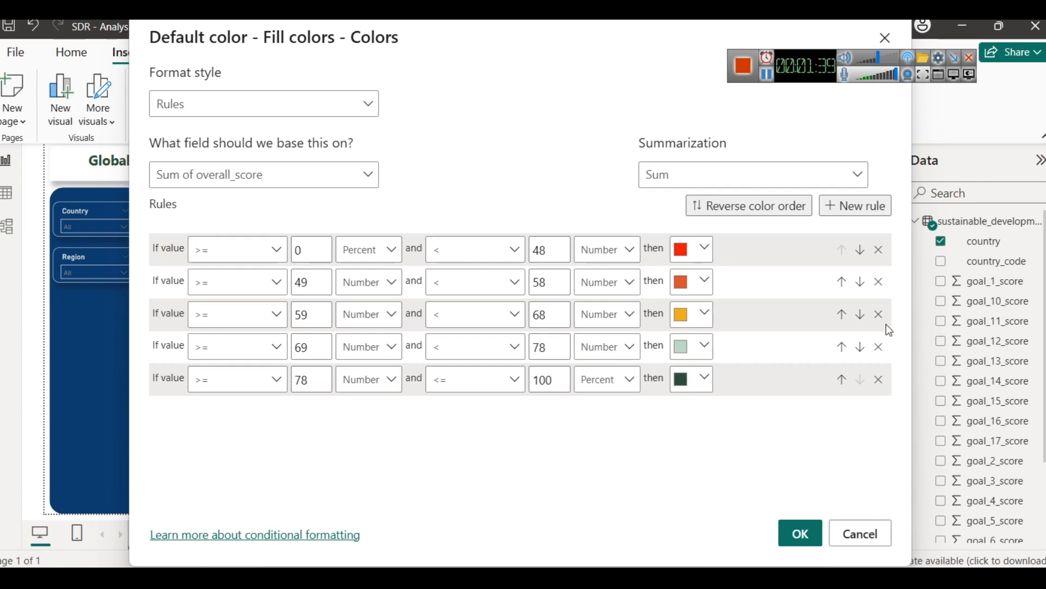
Step: Add a new rule to the map's fill color formatting and remove it again
left_click(858, 211)
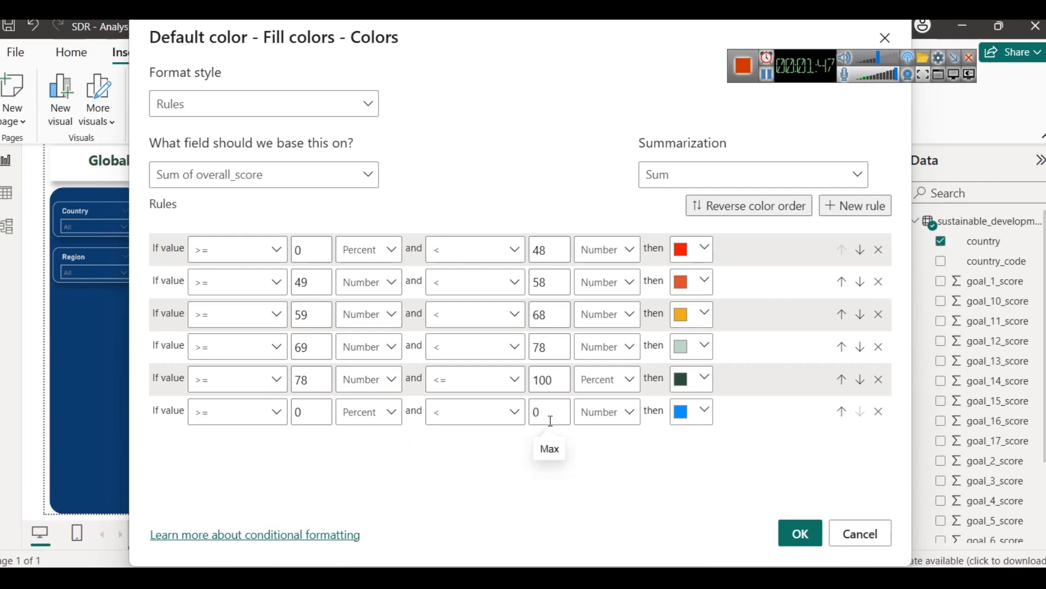
left_click(878, 412)
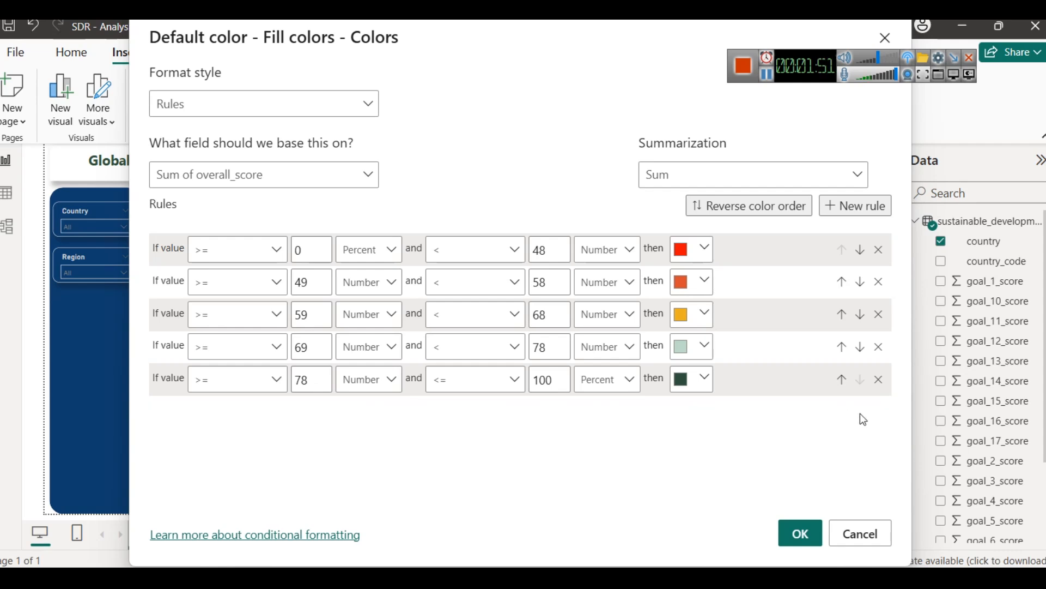
Step: Review the base field and summarization choices for the fill colors, keep Sum of overall_score, and apply the color rules
left_click(257, 173)
left_click(160, 233)
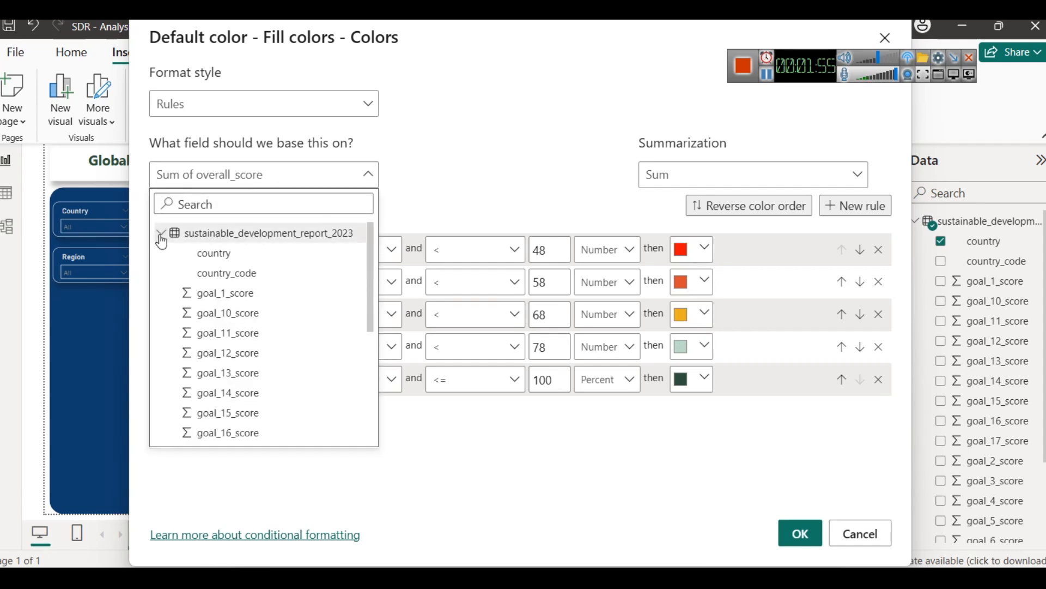
scroll(308, 375, "down", 1)
scroll(308, 375, "down", 3)
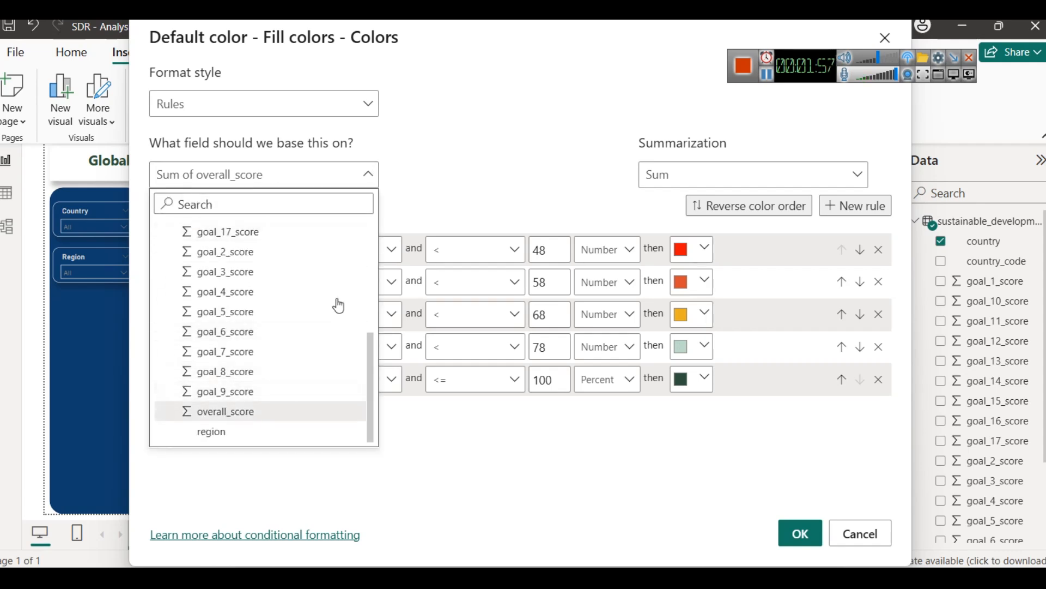
left_click(503, 185)
left_click(771, 181)
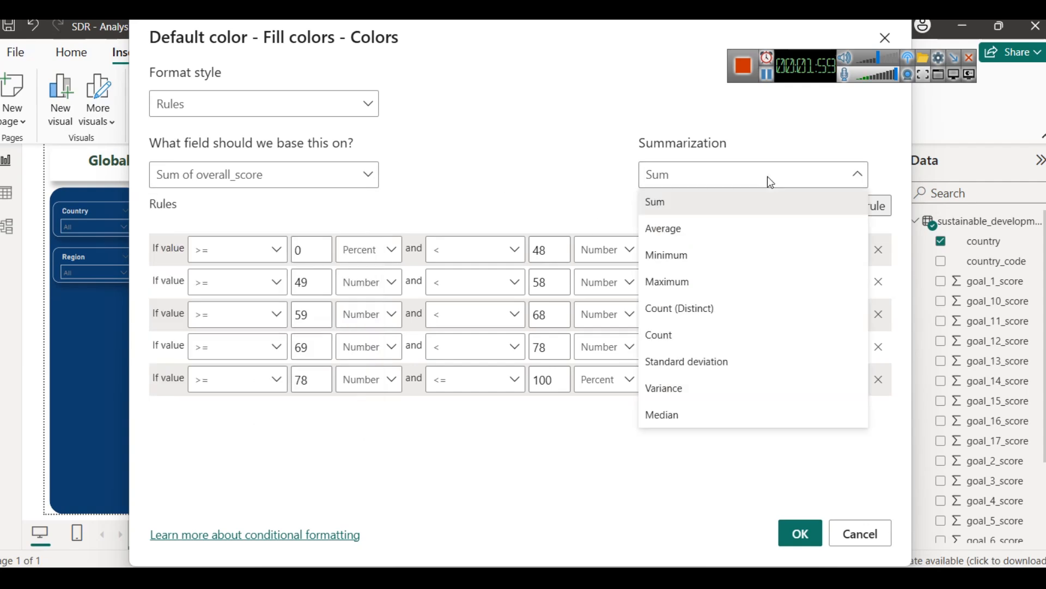
left_click(554, 168)
left_click(799, 533)
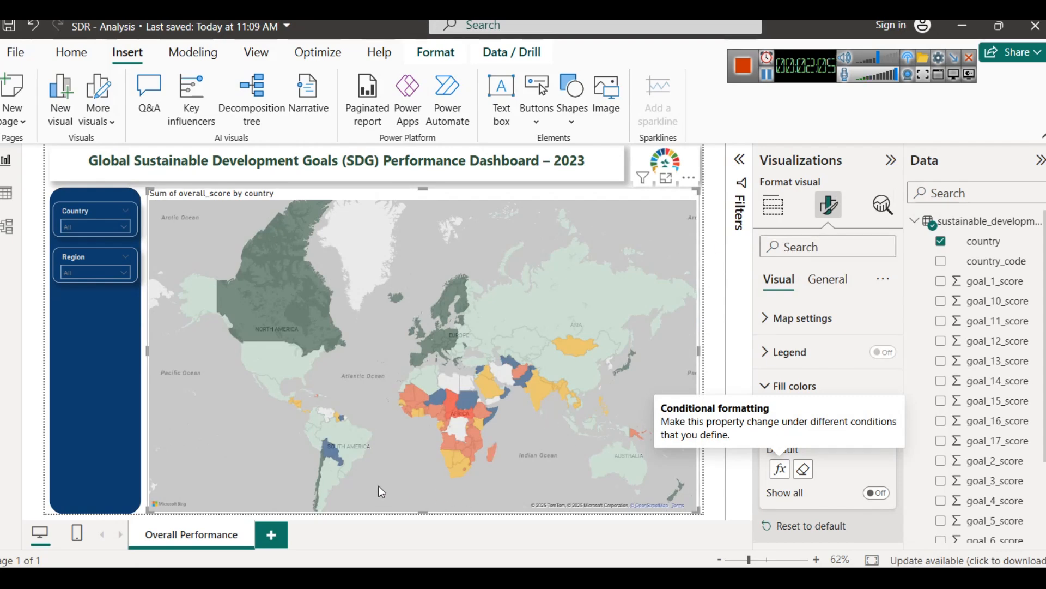
Step: Inspect the overall scores of Brazil and of countries in Africa and Asia on the map, and deselect the map
mouse_move(347, 429)
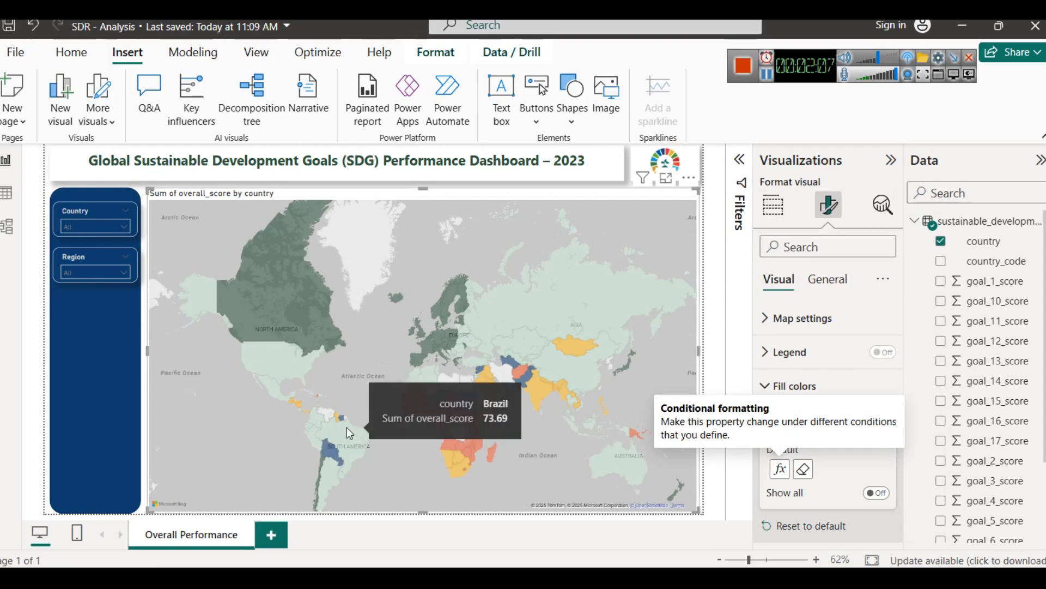
mouse_move(541, 390)
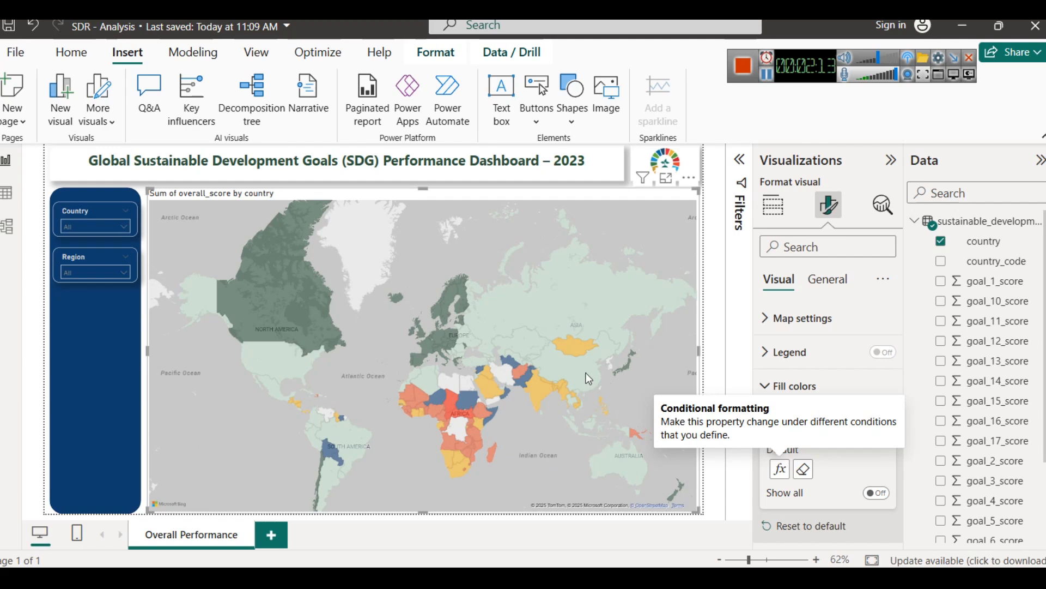
mouse_move(580, 345)
left_click(712, 254)
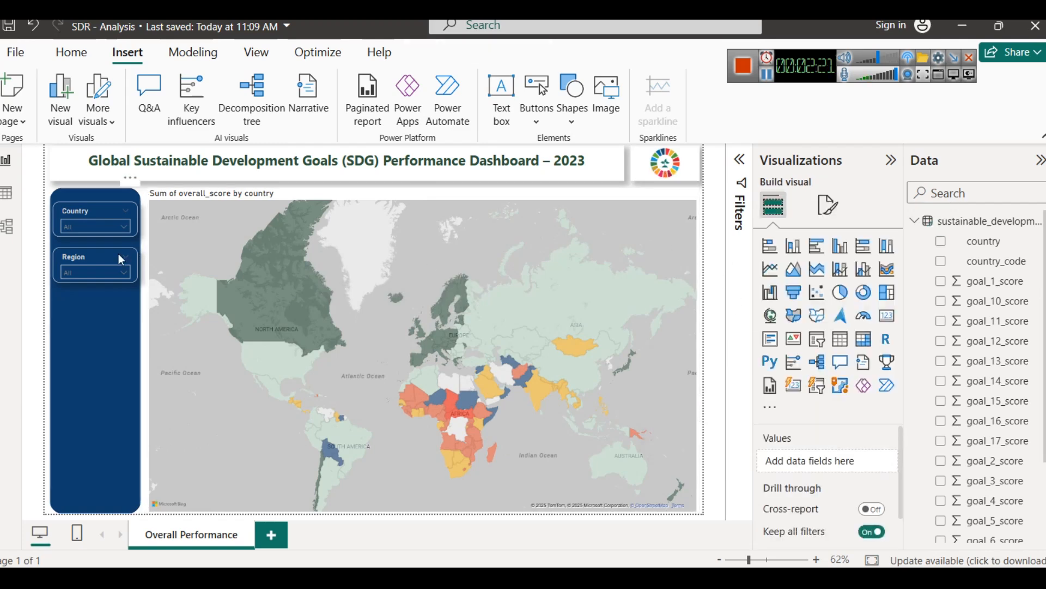
Step: Filter the map by region, trying OECD, Oceania, MENA, Eastern Europe, East & South Asia and Sub-Saharan Africa in turn
left_click(92, 273)
left_click(79, 363)
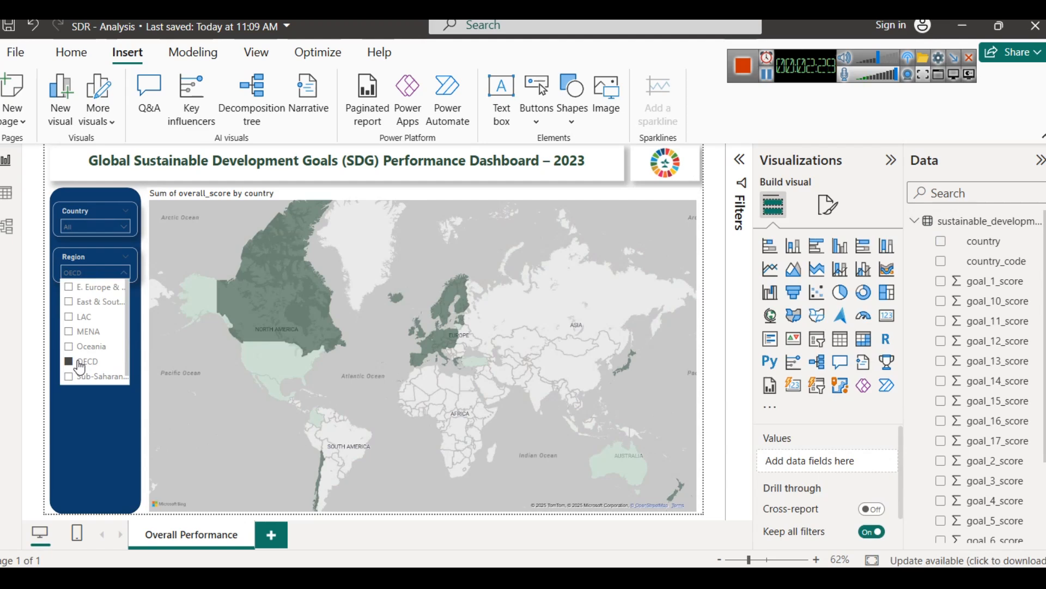
left_click(84, 347)
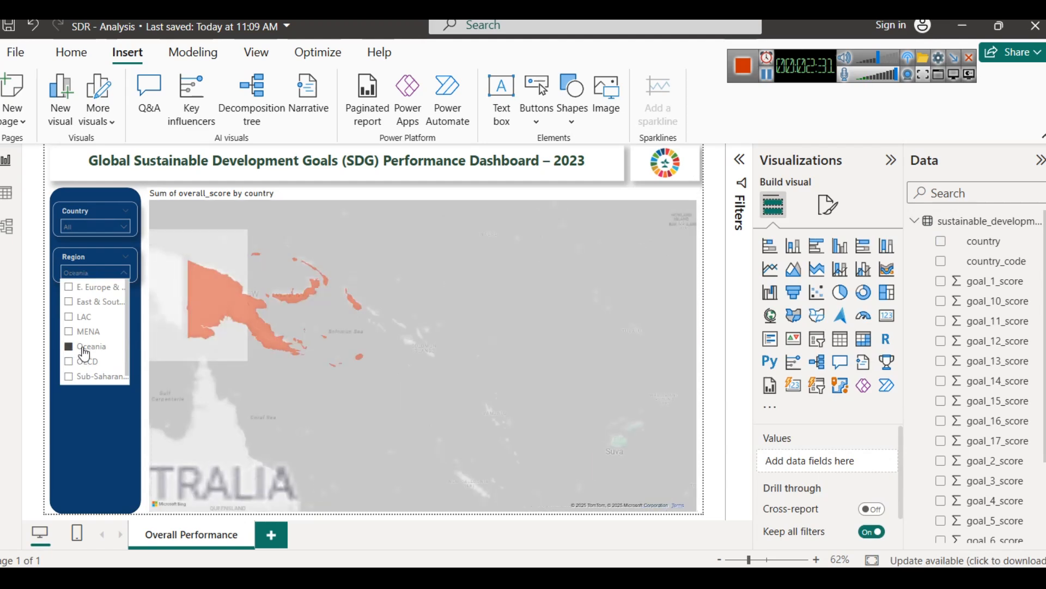
left_click(81, 333)
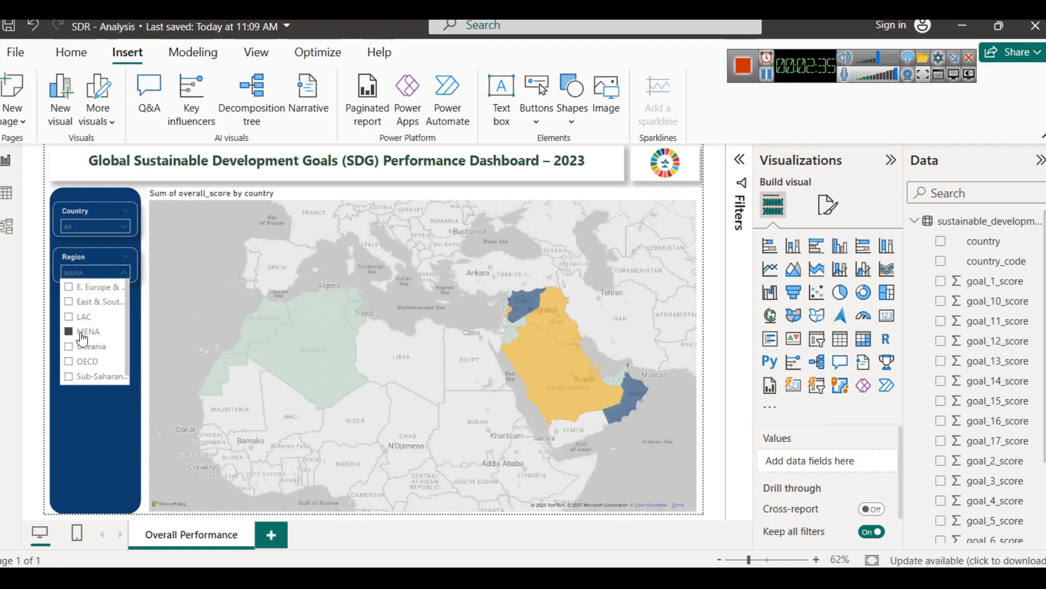
left_click(92, 287)
left_click(96, 303)
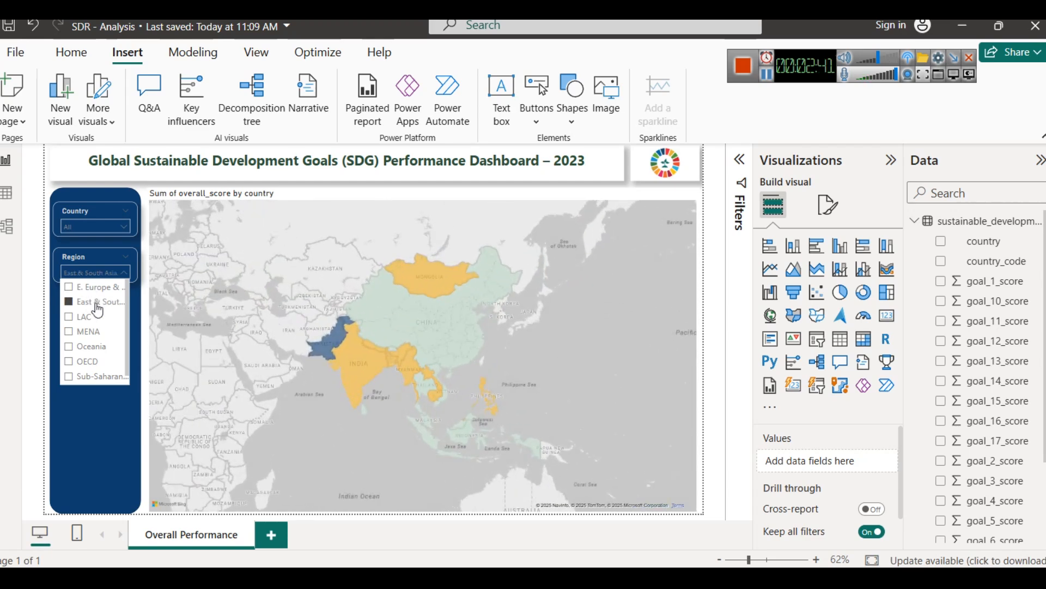
left_click(99, 377)
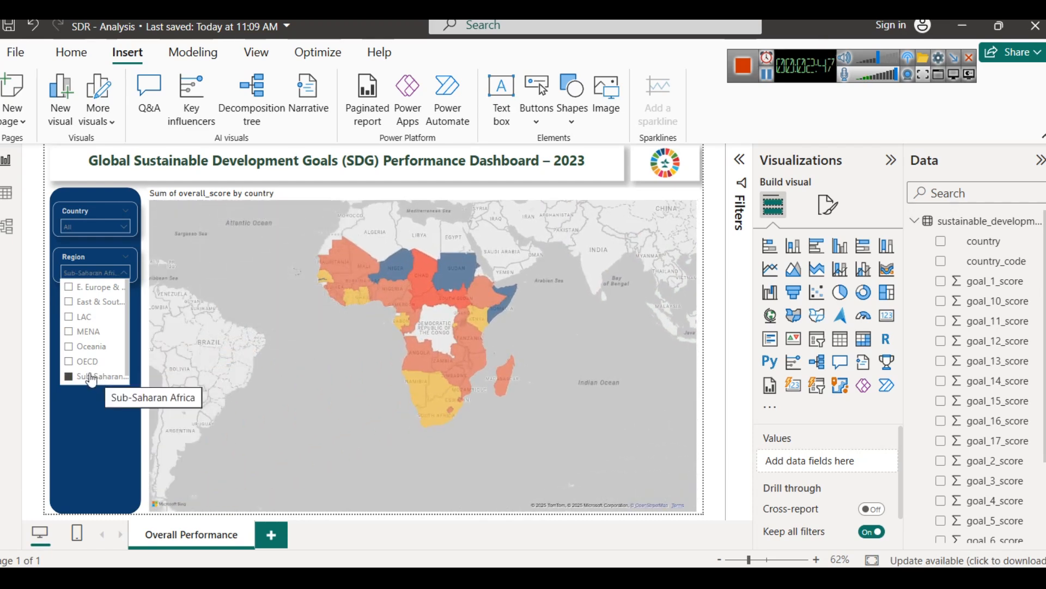
left_click(93, 429)
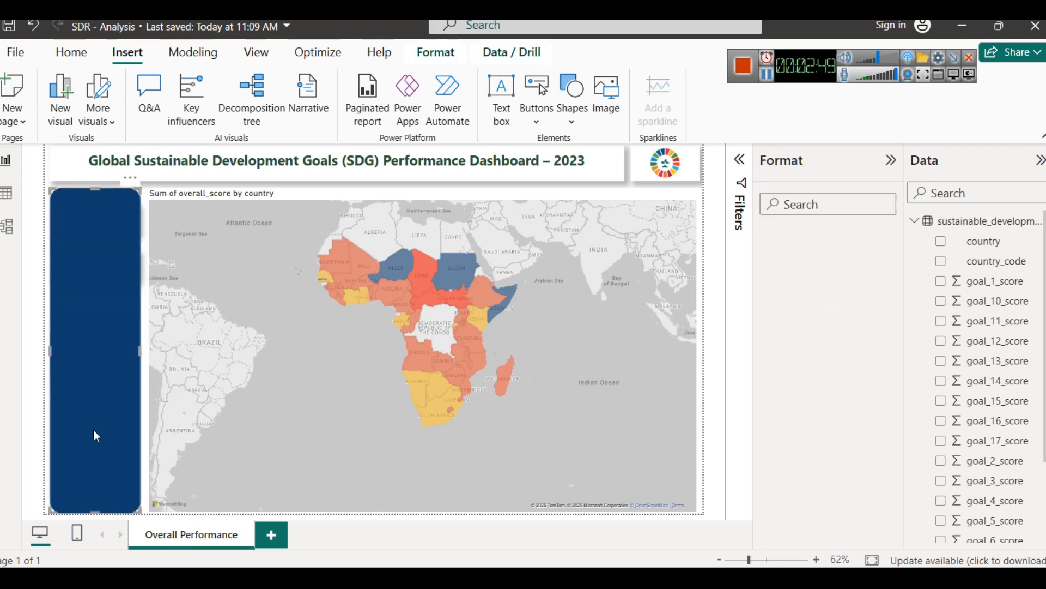
Step: Open the filled map's default fill color rules, review the score ranges and close the dialog
left_click(234, 298)
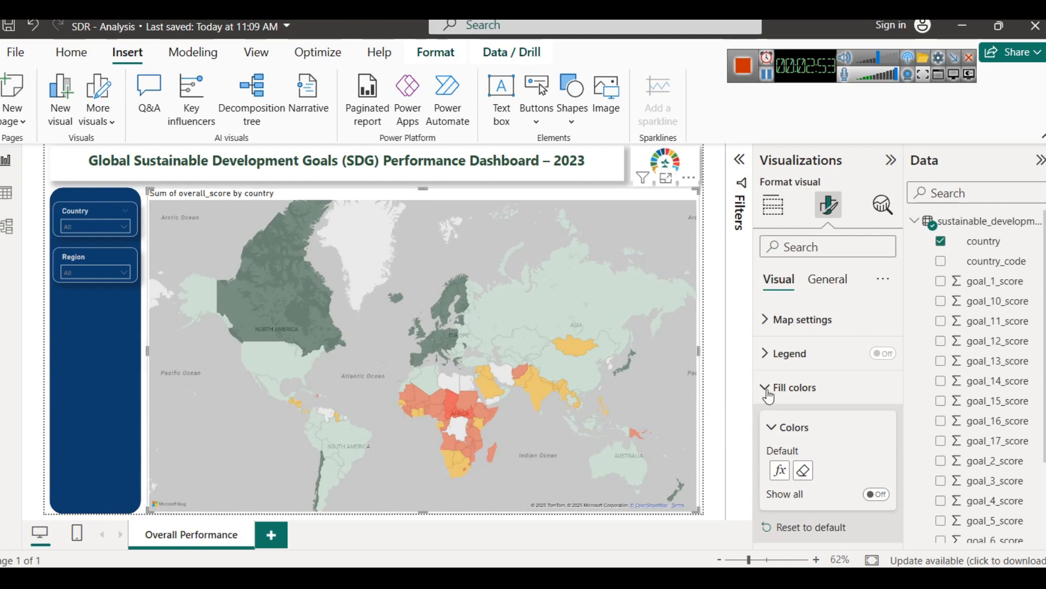
left_click(779, 469)
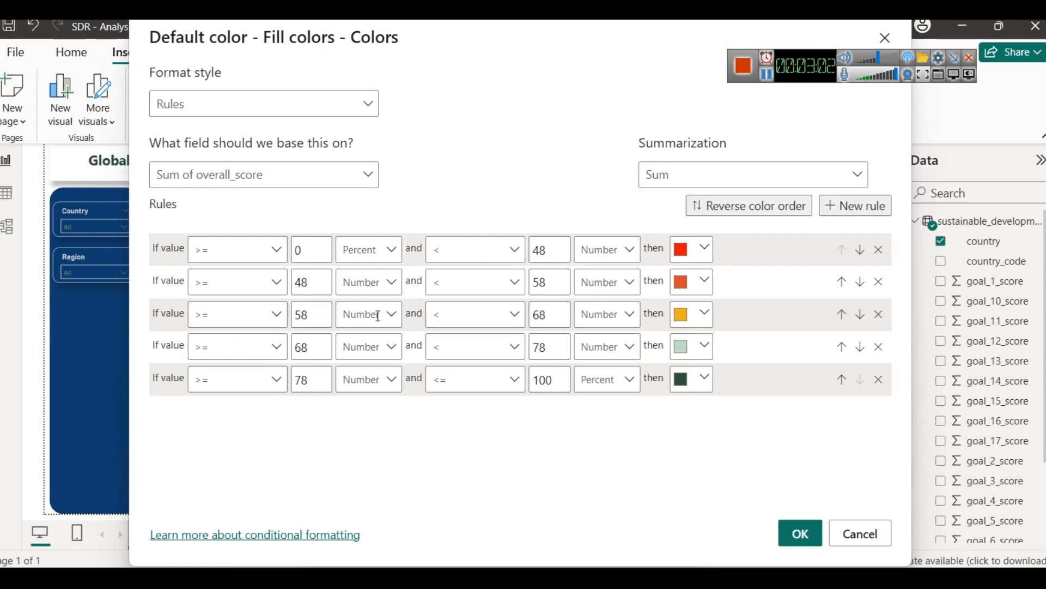
left_click(834, 536)
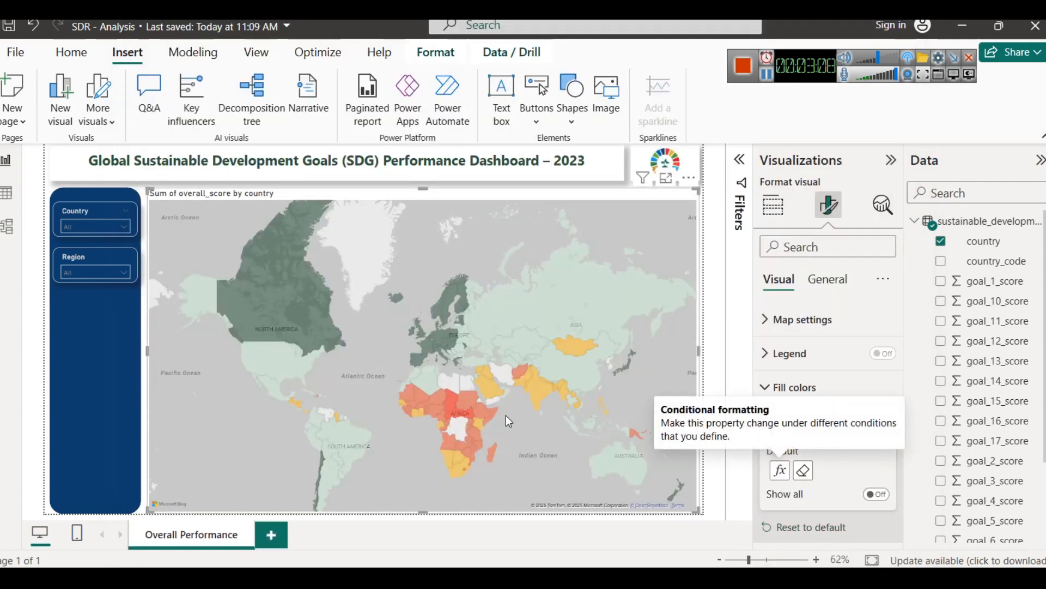
Step: Filter the map to the Sub-Saharan Africa region to check its colors, and clear the region filter
left_click(70, 273)
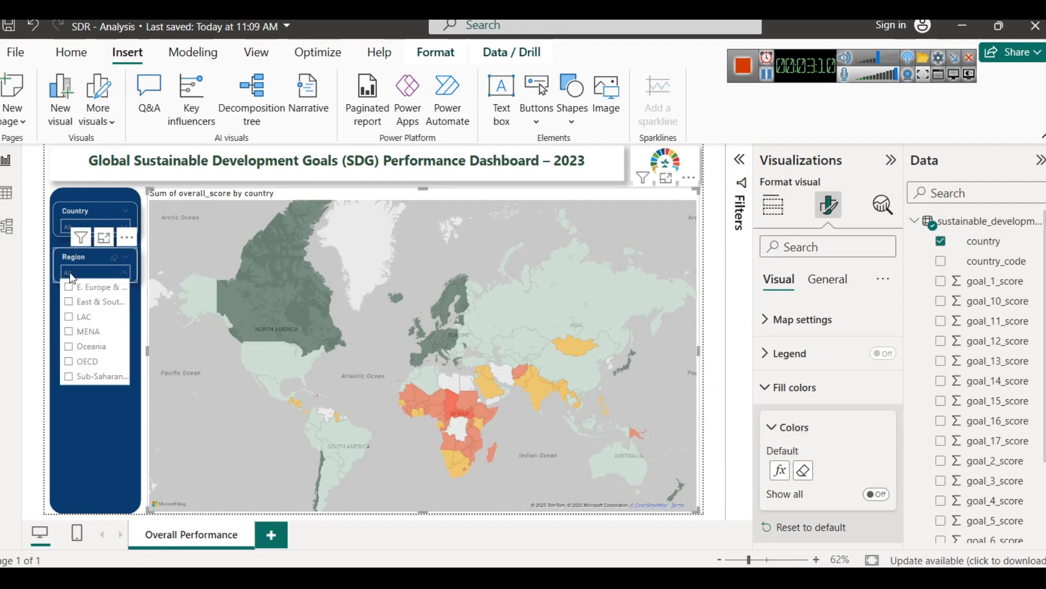
left_click(69, 376)
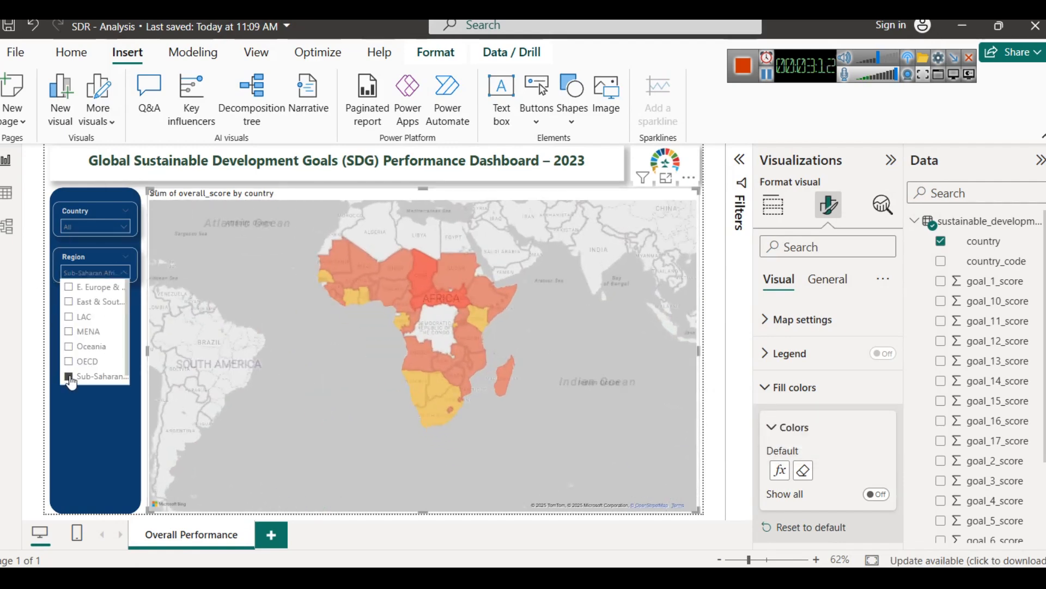
left_click(69, 377)
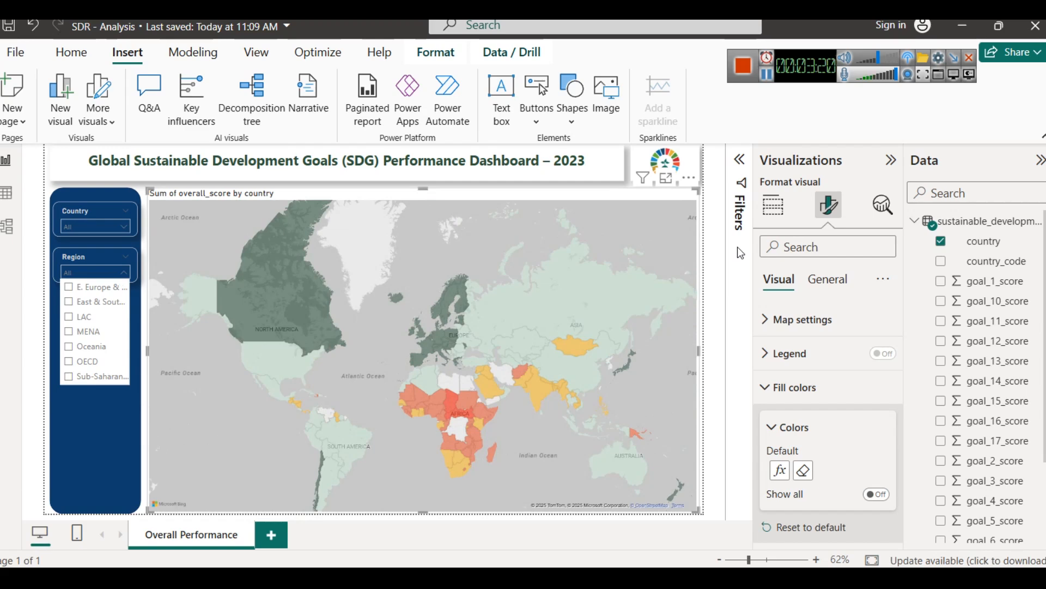
left_click(767, 75)
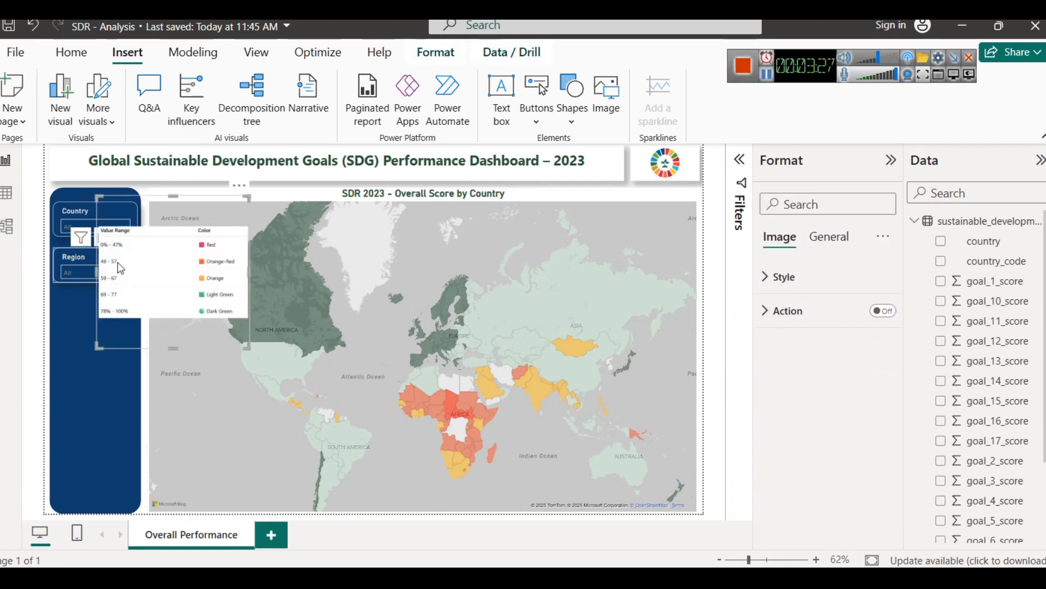
Step: Place the score-range legend image at a smaller size over the map's lower-left corner and set its scaling to Fill after trying Fit
left_click_drag(168, 290, 193, 472)
left_click_drag(245, 370, 204, 461)
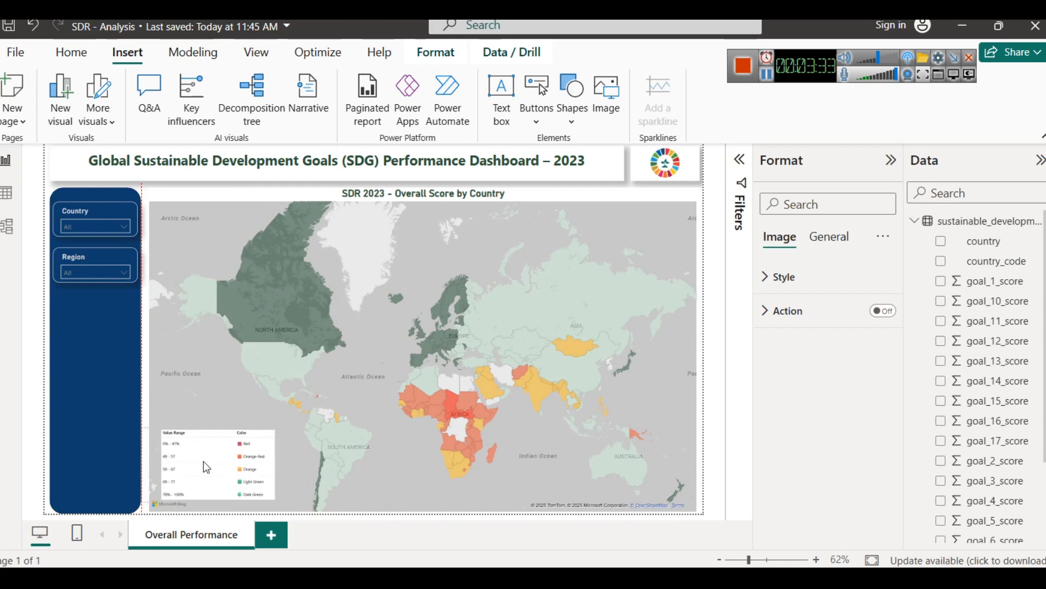
left_click(791, 279)
left_click(808, 402)
left_click(797, 333)
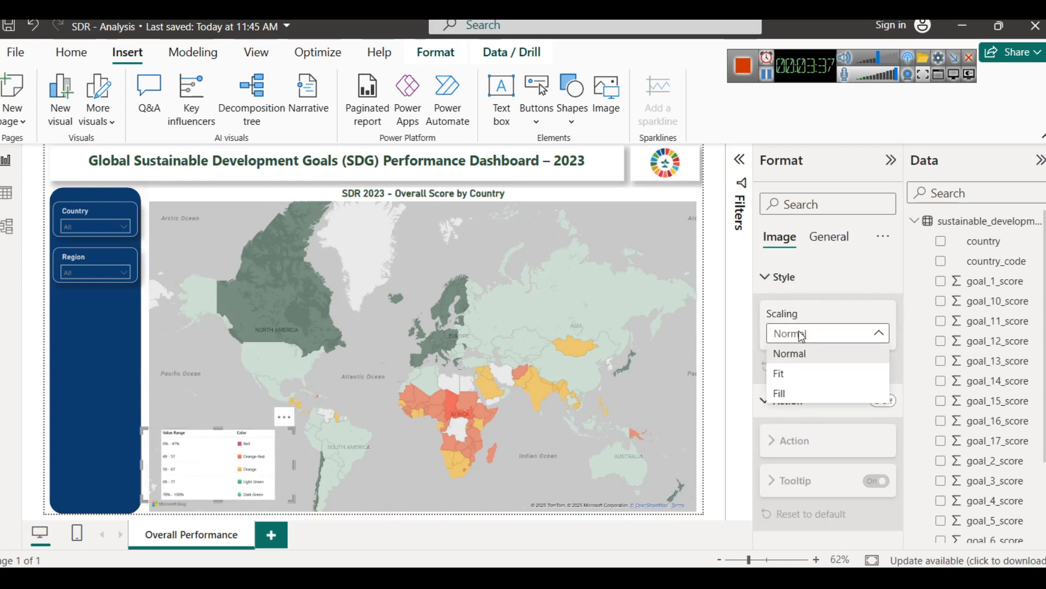
left_click(795, 372)
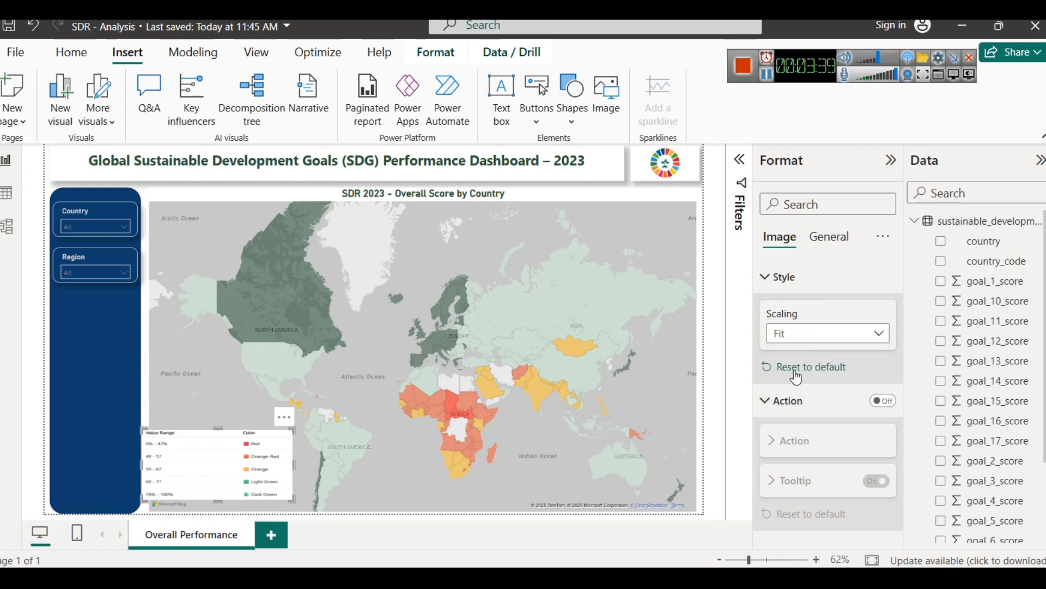
left_click(795, 335)
left_click(794, 394)
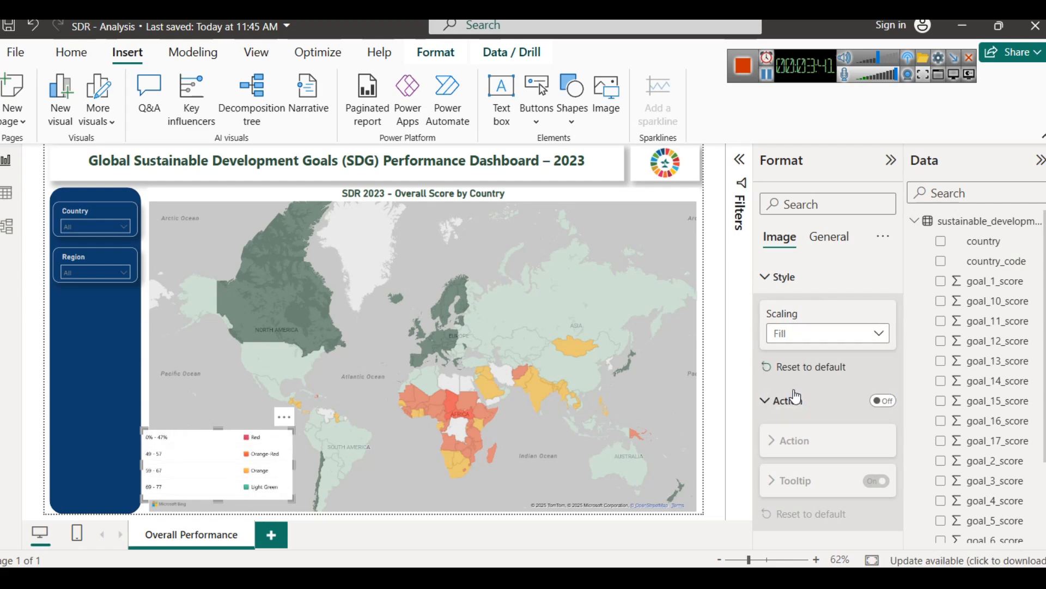
Step: Try a visual border and a shadow on the score-range legend image
left_click(828, 236)
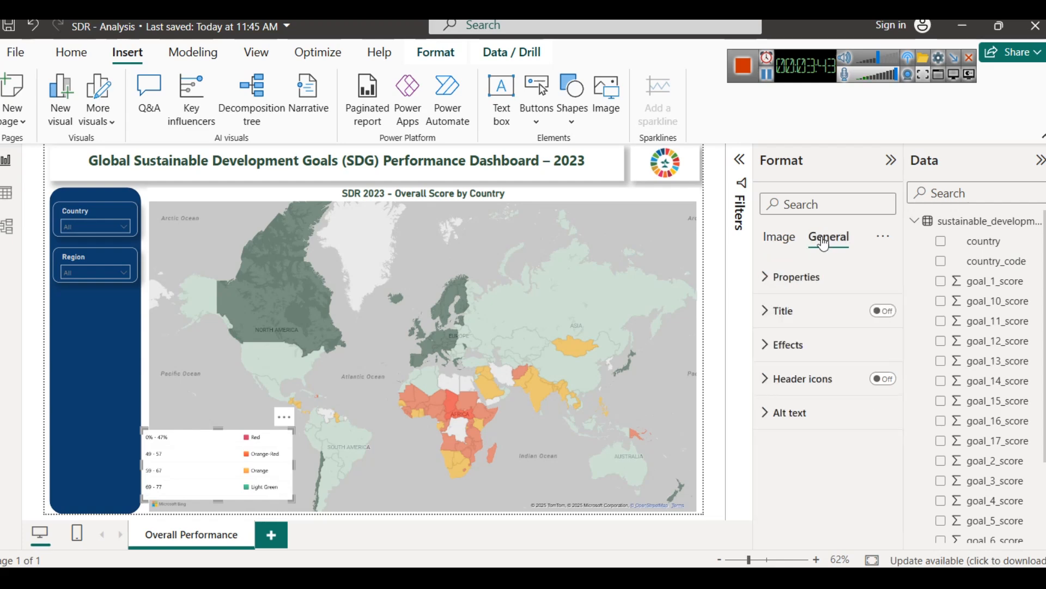
left_click(842, 355)
scroll(844, 399, "down", 3)
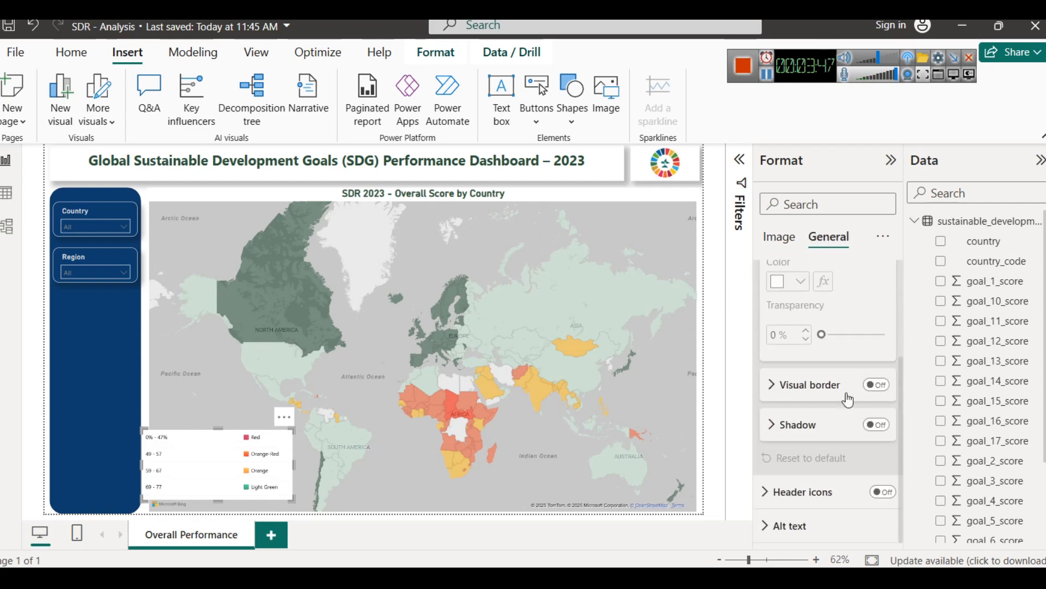
left_click(876, 385)
left_click(876, 384)
left_click(876, 424)
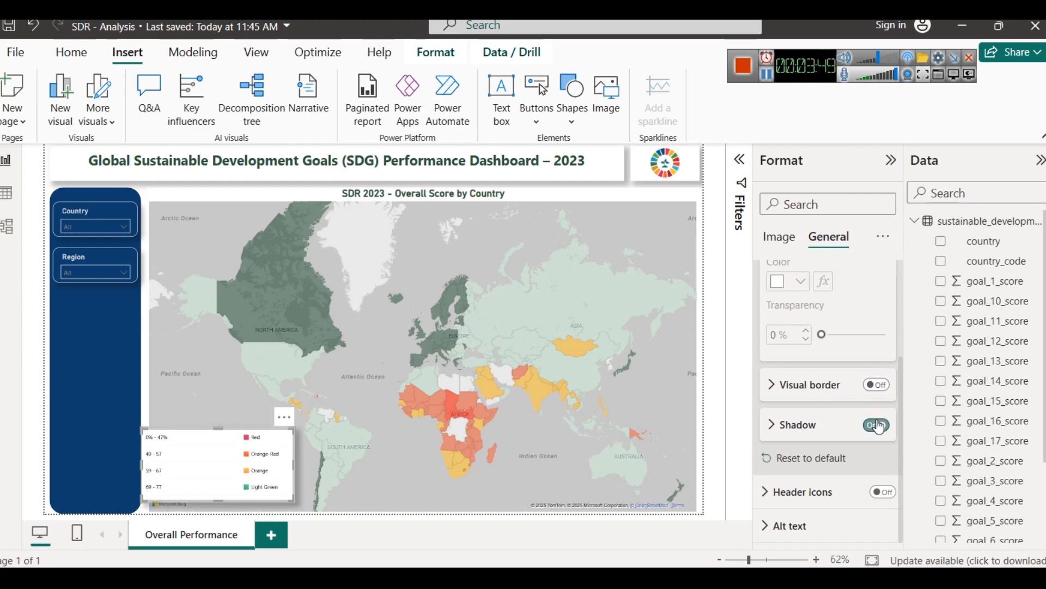
left_click(876, 425)
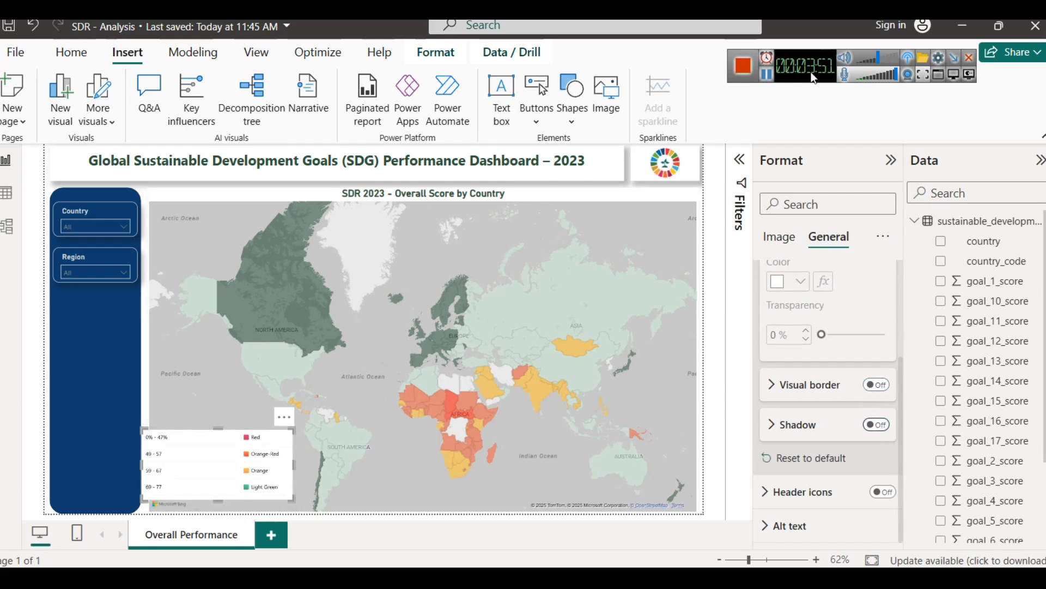
left_click(766, 77)
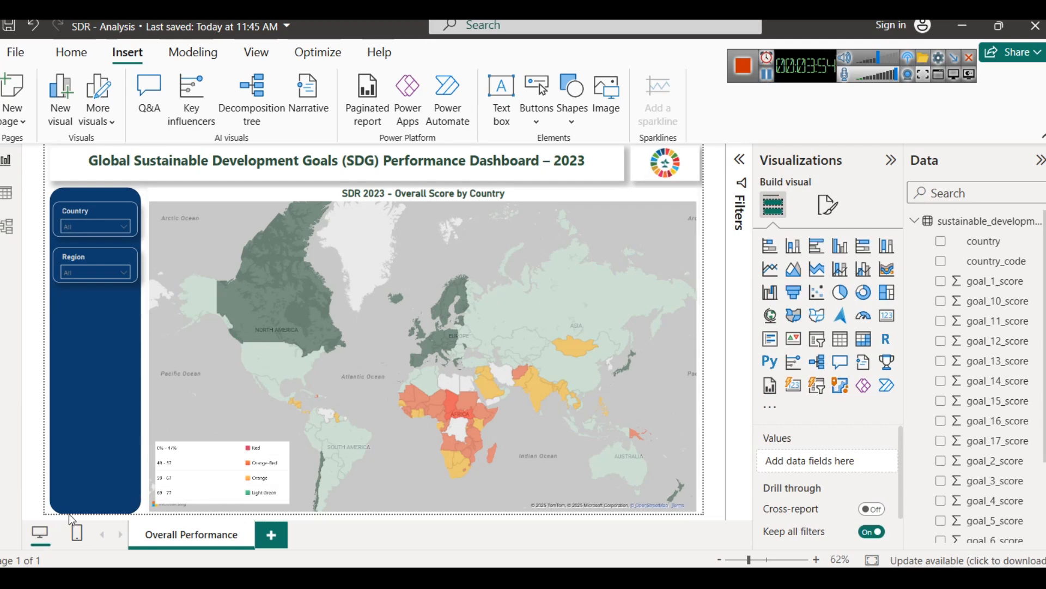
Step: Duplicate the Overall Performance page and rename the copy Goal-wise Performance
right_click(203, 542)
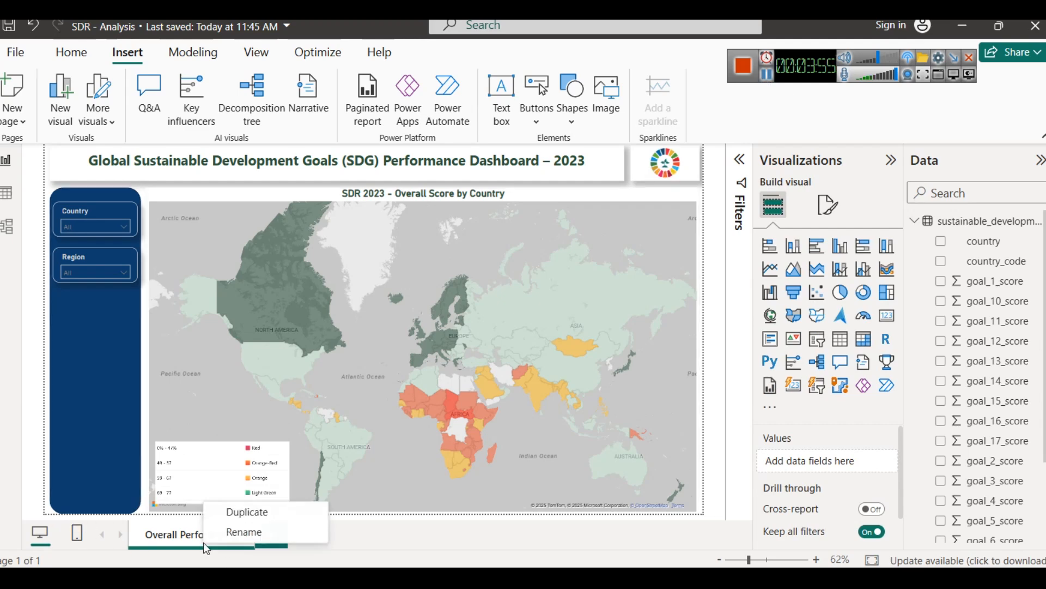
left_click(243, 509)
right_click(308, 538)
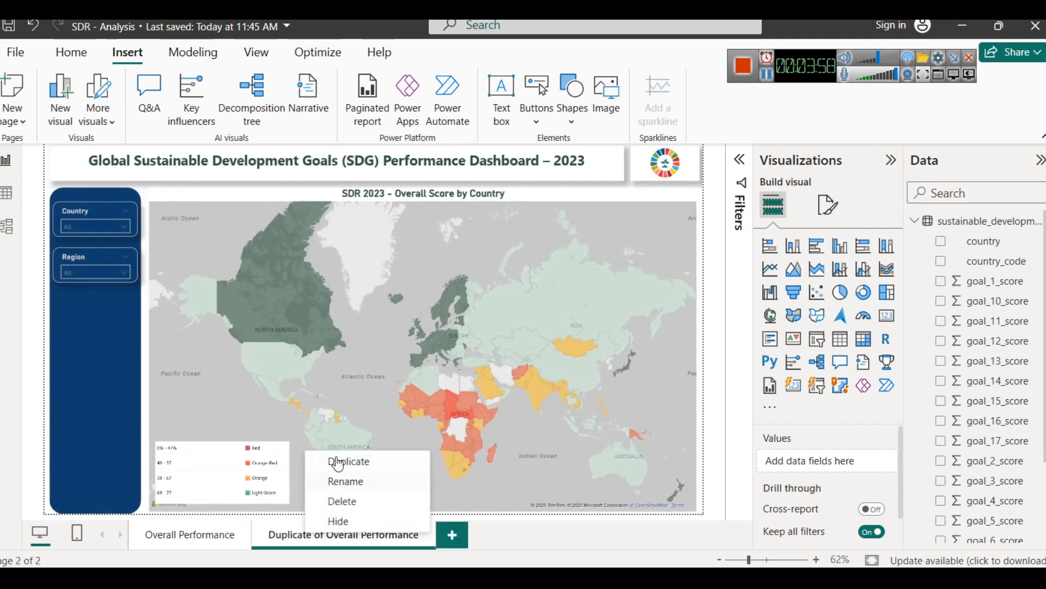
left_click(346, 481)
type("Goalwise Perfo")
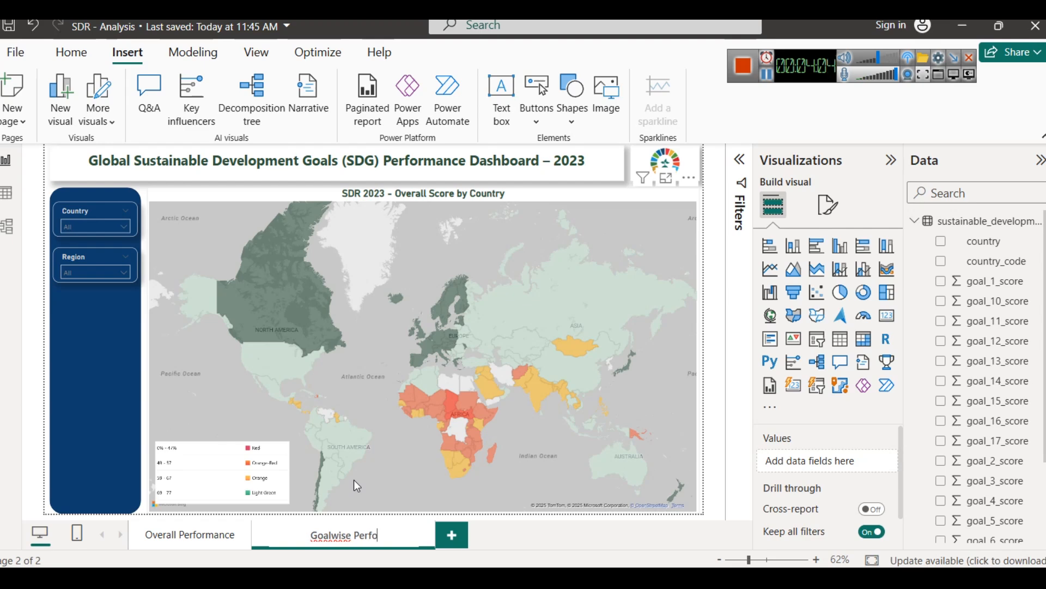
type("rmande")
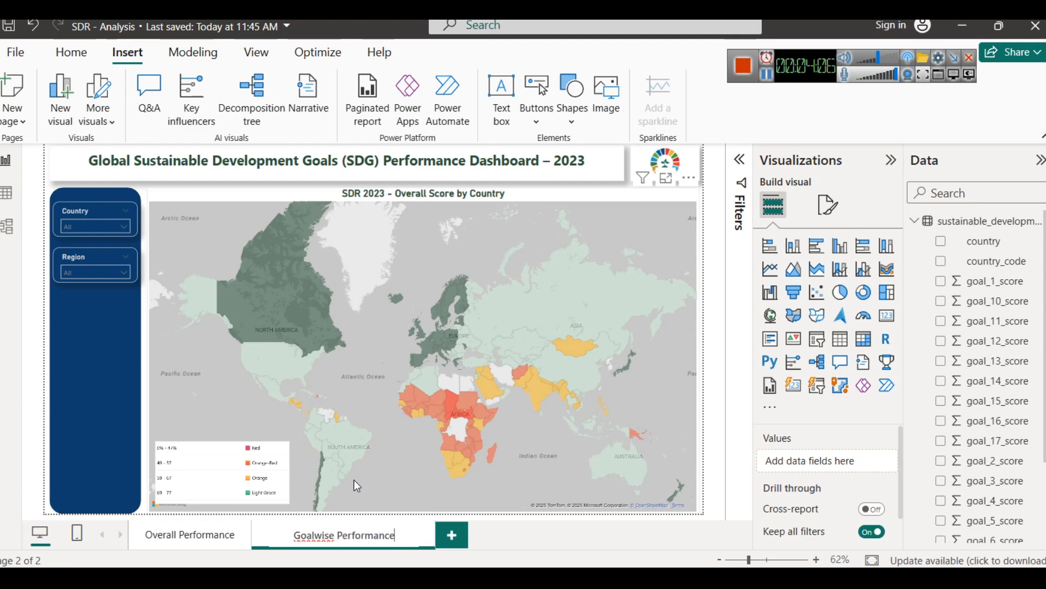
key("Left")
key("Left")
key("Left")
key("Left")
key("Left")
key("Left")
key("Left")
key("Left")
key("Left")
key("Left")
key("Left")
key("Left")
key("Left")
key("Left")
key("Left")
key("Left")
type("-")
key("Return")
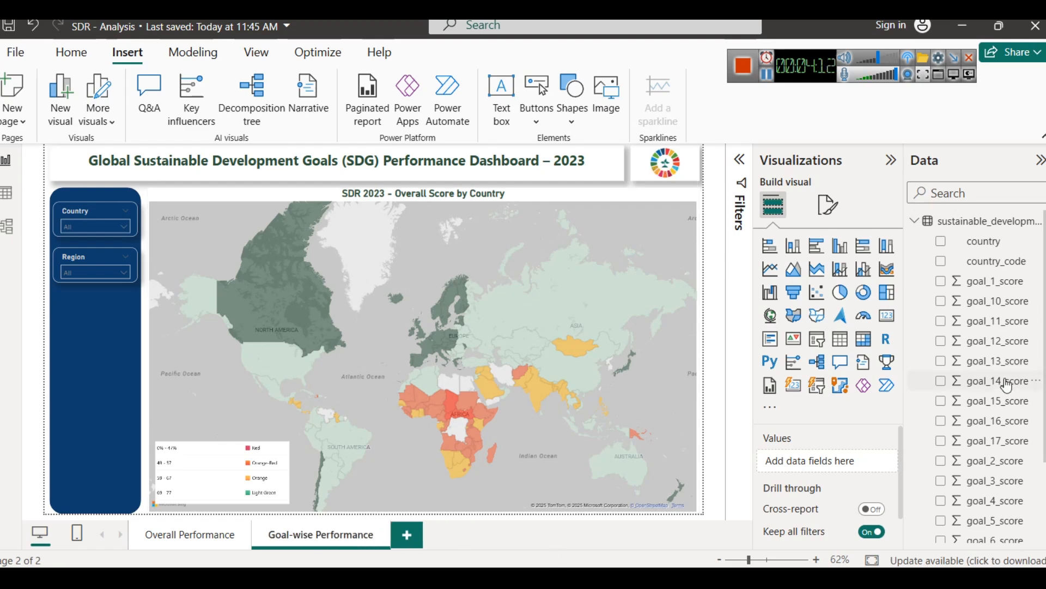
scroll(1007, 385, "down", 3)
scroll(1007, 485, "up", 2)
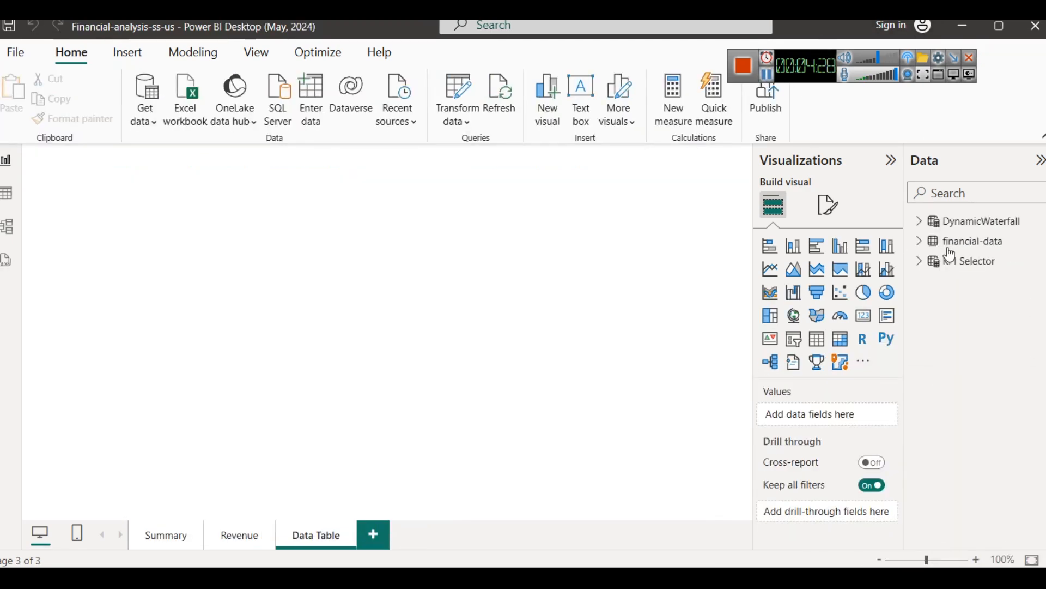
Step: In the Financial-analysis-ss-us report, examine the financial-data table's fields and the Revenue and Summary pages
left_click(920, 242)
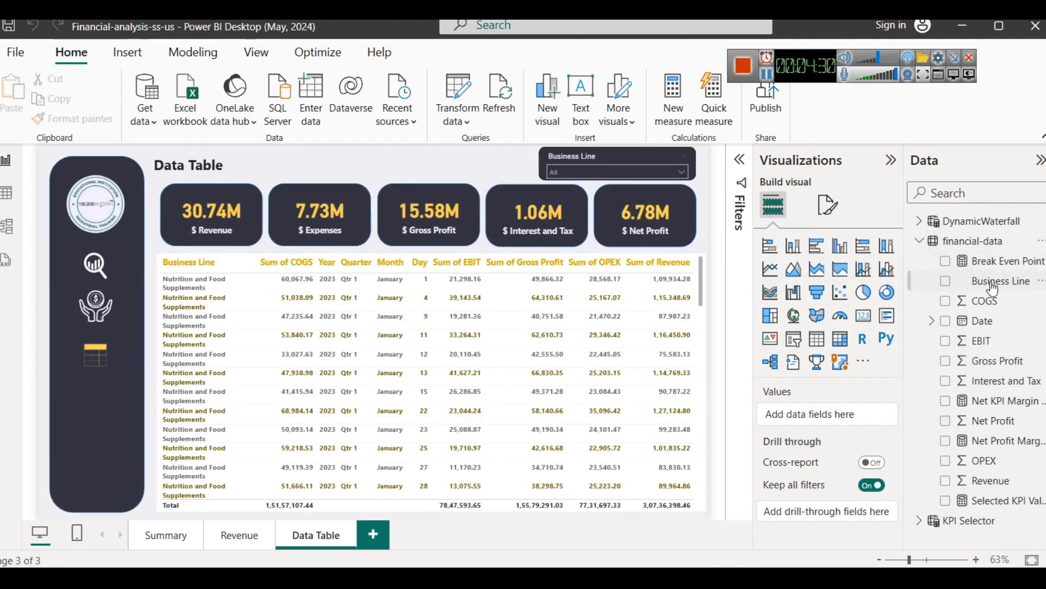
left_click(992, 241)
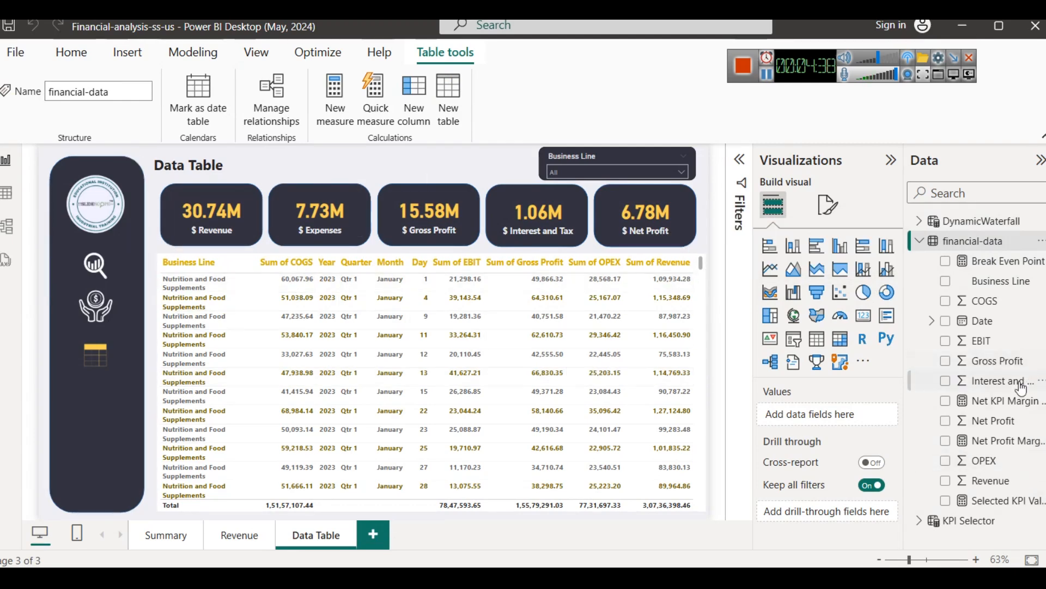
left_click(240, 543)
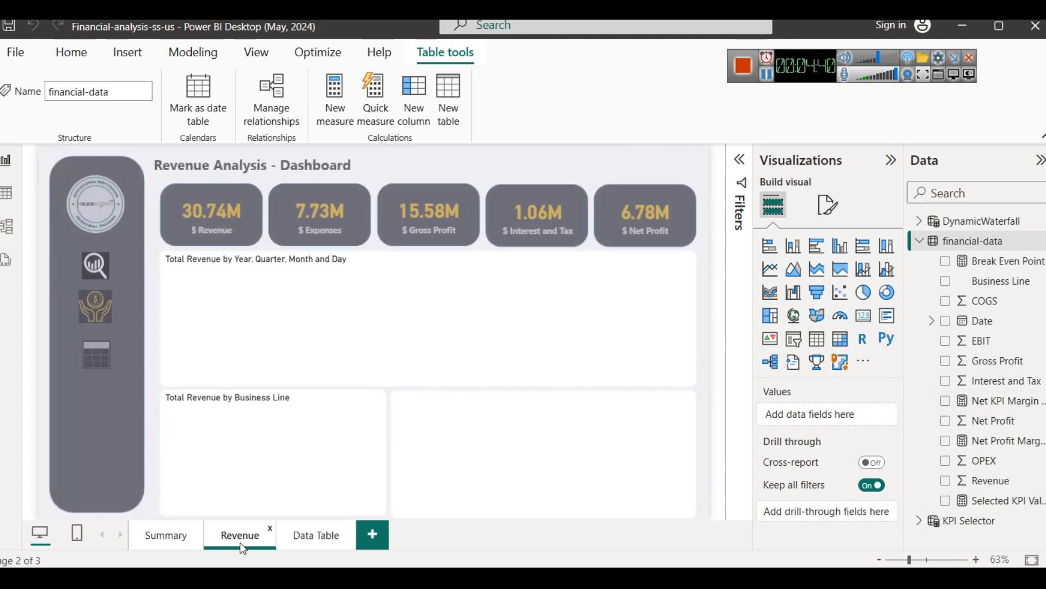
left_click(190, 540)
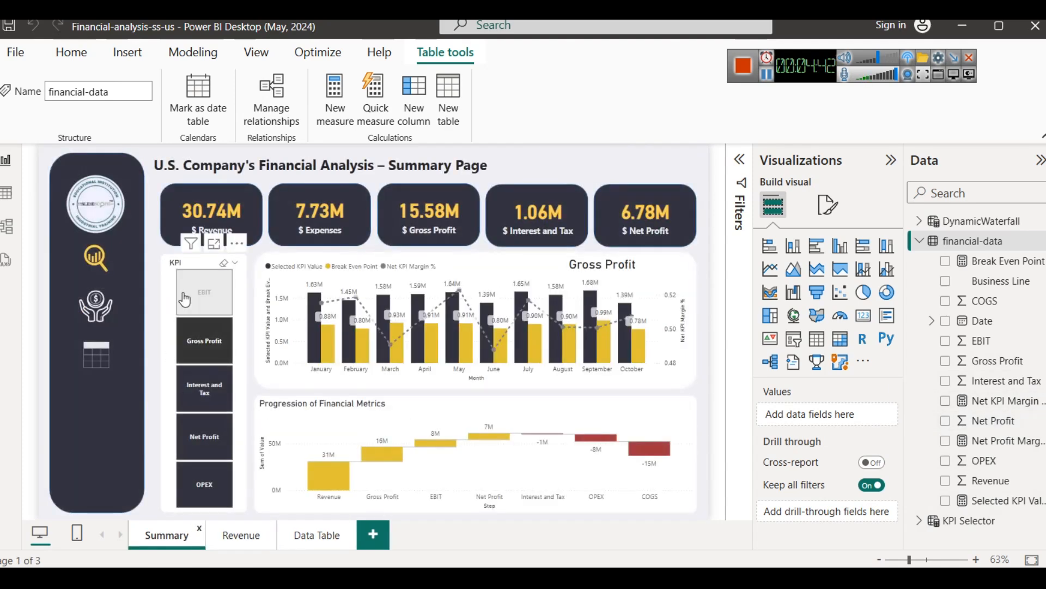
Step: Try several KPI slicer choices on the Summary page and examine the formulas of the KPI Selector table and the selected KPI value measure
left_click(212, 355)
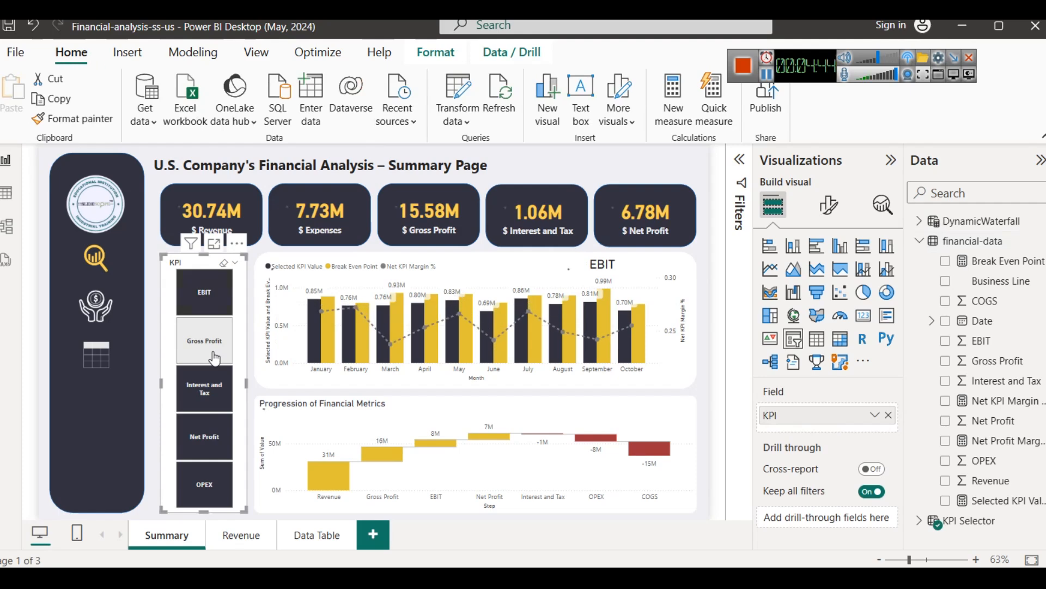
left_click(204, 389)
left_click(200, 439)
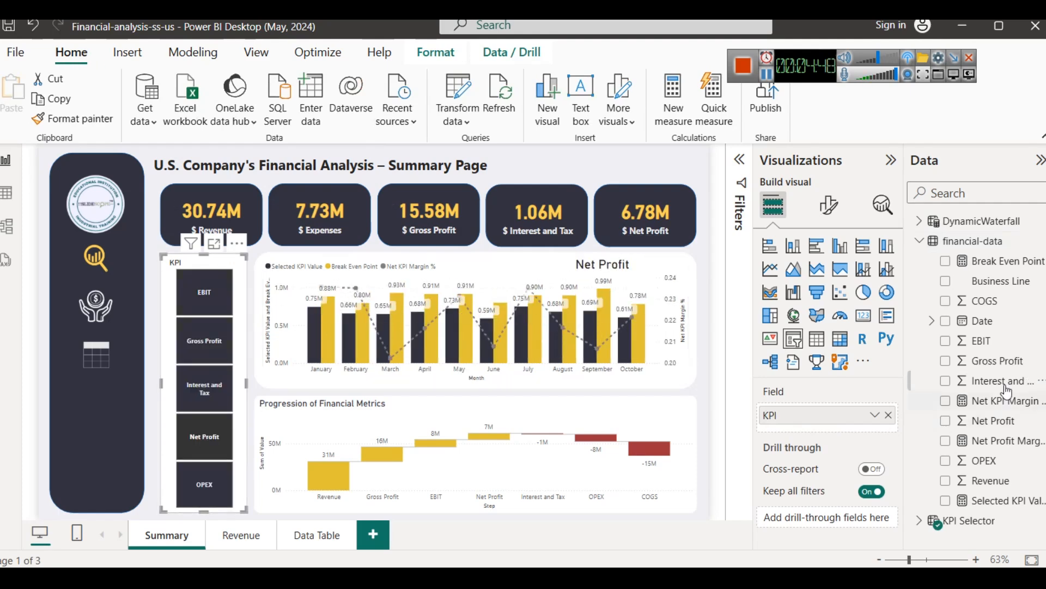
left_click(979, 527)
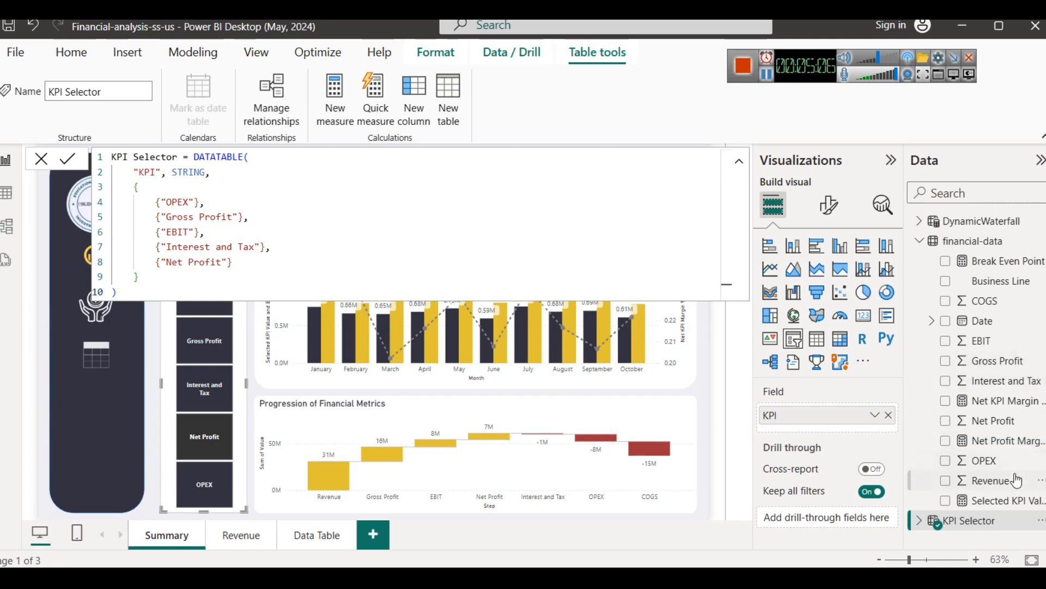
left_click(1014, 500)
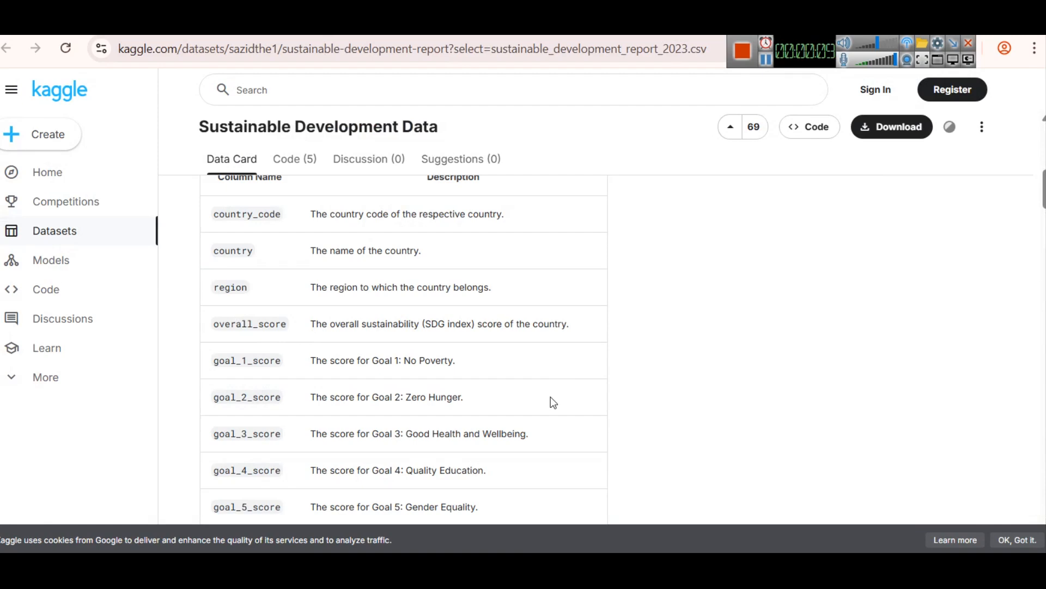
Step: Open Notepad, paste the SDG_Goal_Selector DATATABLE code and review its goal names against the Kaggle column descriptions
key("super+r")
type("notepad")
key("Return")
key("ctrl+v")
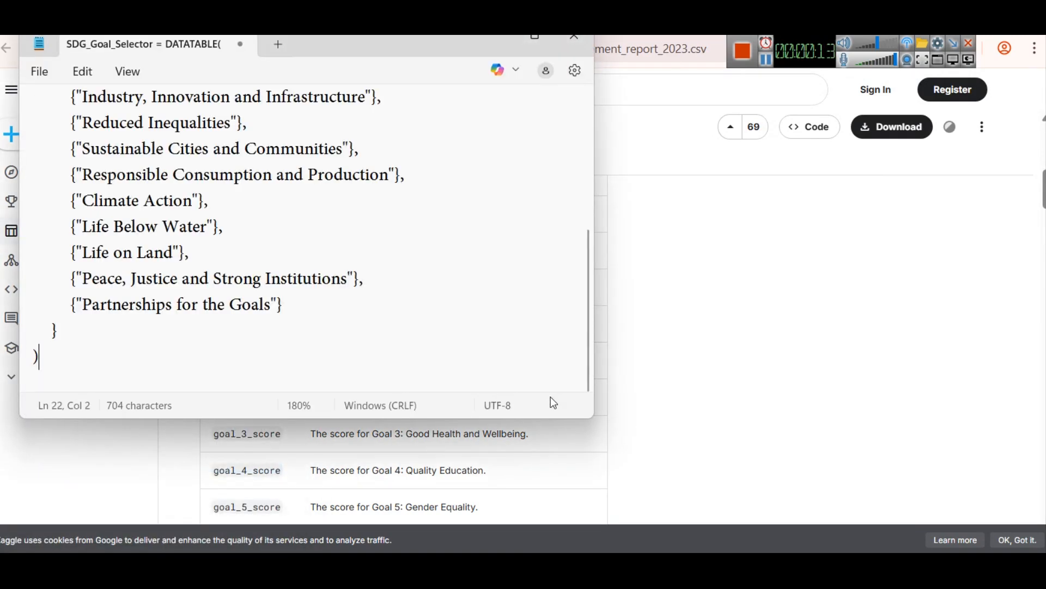
scroll(513, 338, "up", 5)
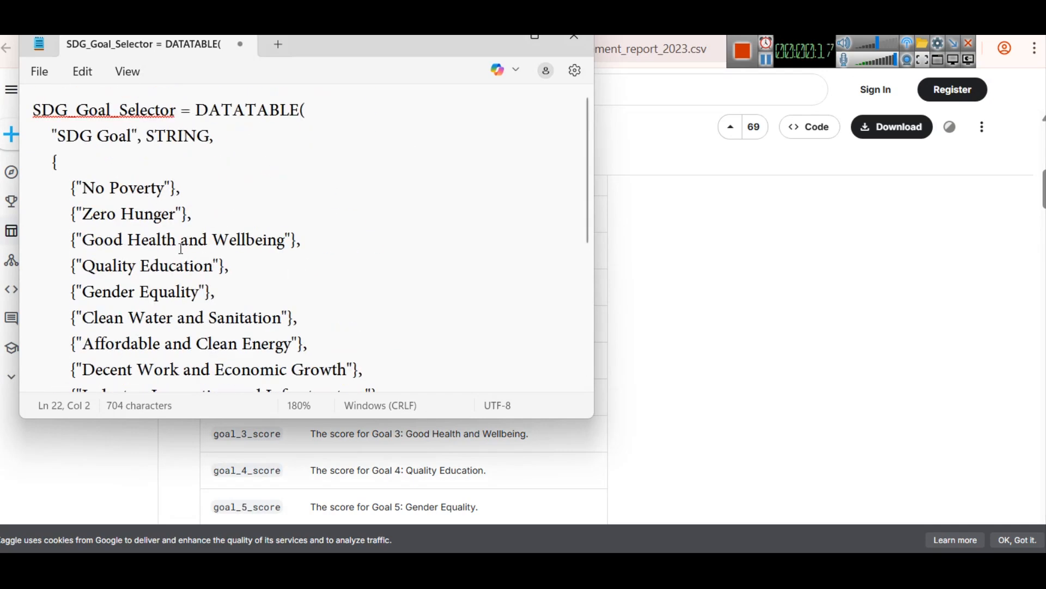
left_click(701, 254)
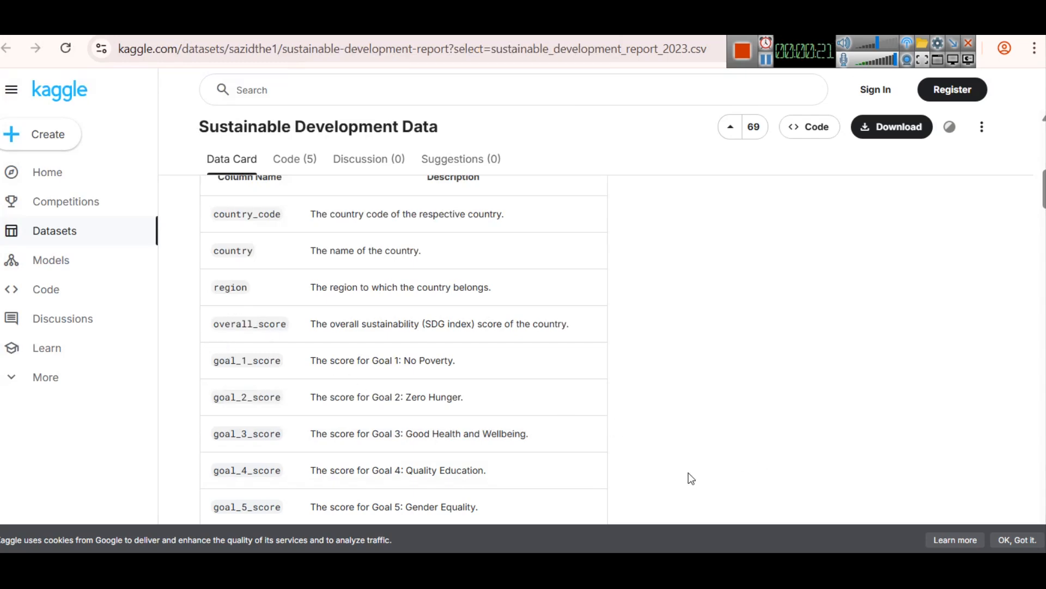
Step: Switch to the SDR - Analysis report and create a calculated table SDG_Goal_Selector from the copied DATATABLE code with an "SDG Goal" string column
mouse_move(640, 568)
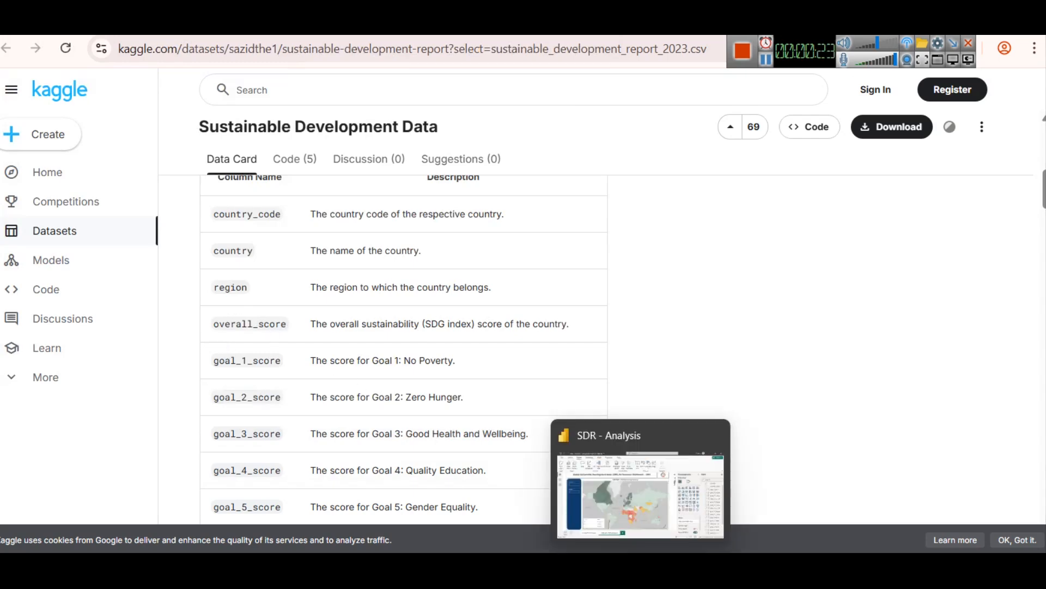
left_click(646, 529)
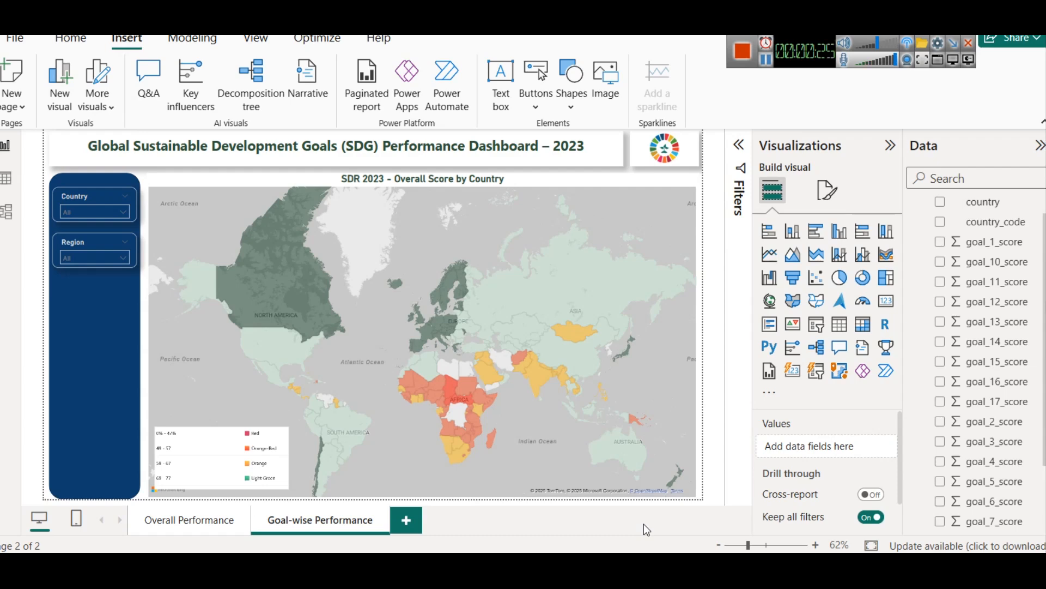
left_click_drag(1044, 296, 1044, 288)
right_click(968, 208)
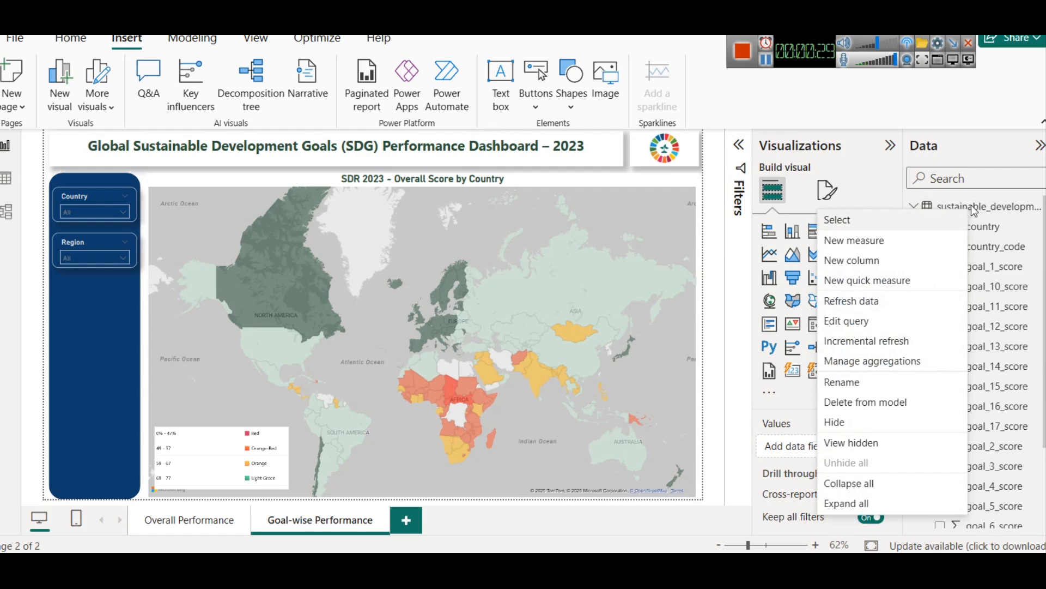
left_click(972, 210)
left_click(201, 45)
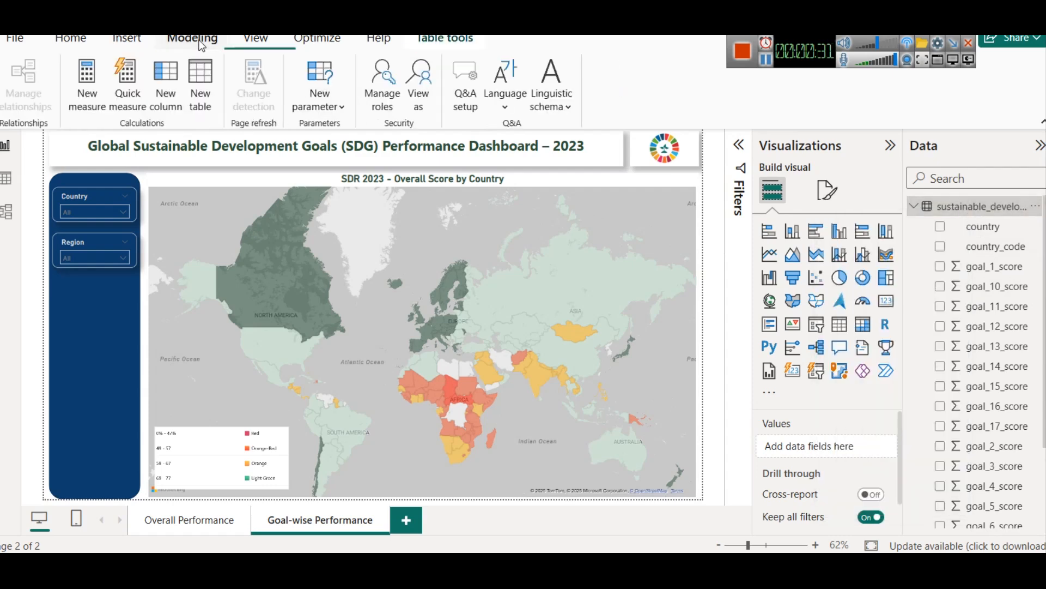
left_click(201, 101)
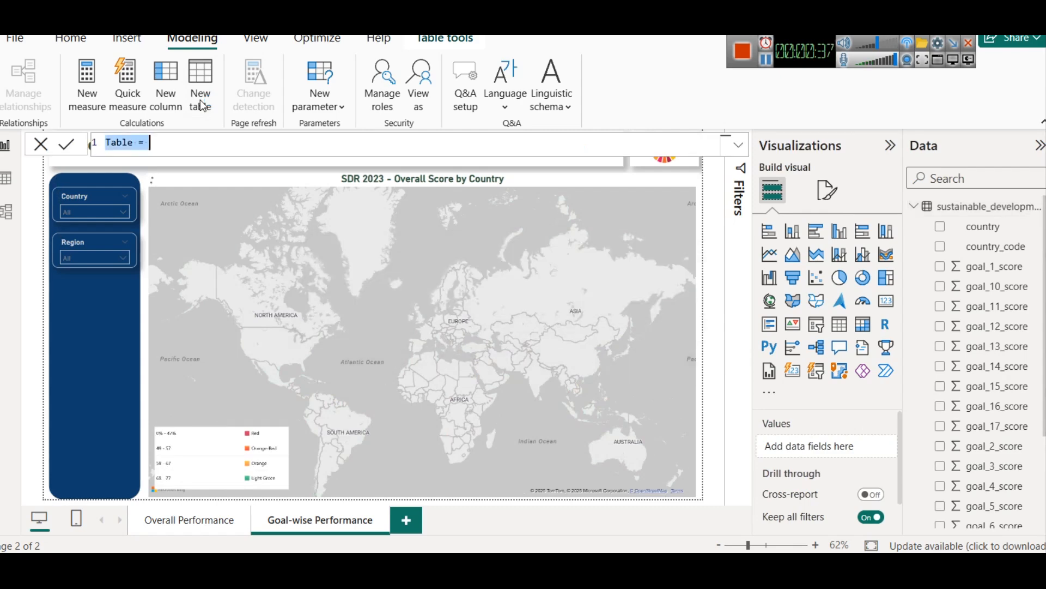
type("SDG_Goal_Selector = DATATABLE(     \"SDG Goal\", STRING,     {         {\"No Poverty\"},         {\"Zero Hunger\"},         {\"Good Health and Wellbeing\"},         {\"Quality Education\"},         {\"Gender Equality\"},         {\"Clean Water and Sanitation\"},         {\"Affordable and Clean Energy\"},         {\"Decent Work and Economic Growth\"},         {\"Industry, Innovation and Infrastructure\"},         {\"Reduced Inequalities\"},         {\"Sustainable Cities and Communities\"},         {\"Responsible Consumption and Production\"},         {\"Climate Action\"},         {\"Life Below Water\"},         {\"Life on Land\"},         {\"Peace, Justice and Strong Institutions\"},         {\"Partnerships for the Goals\"}     } )")
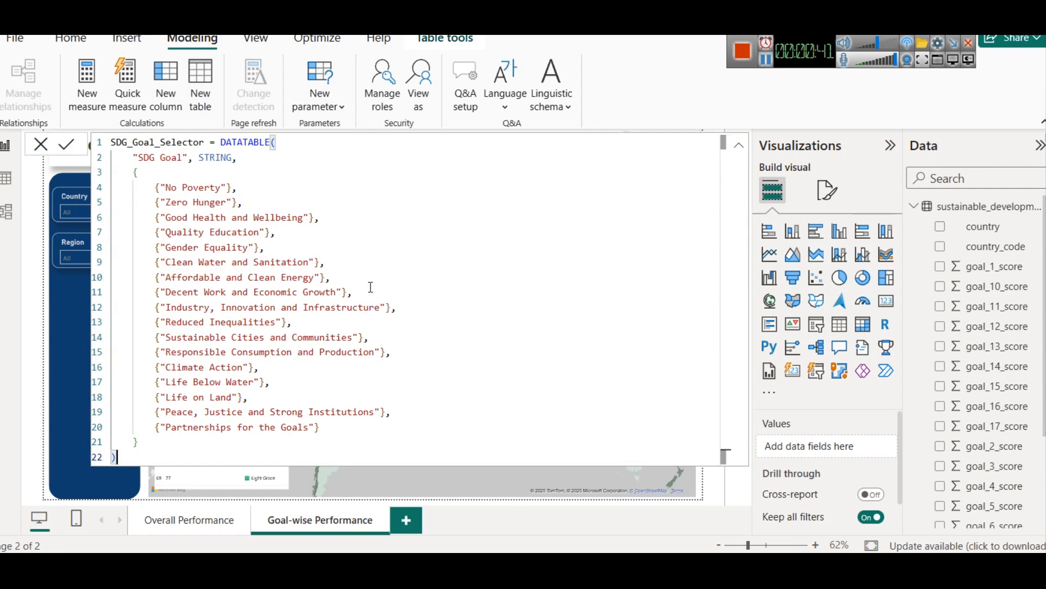
left_click(66, 144)
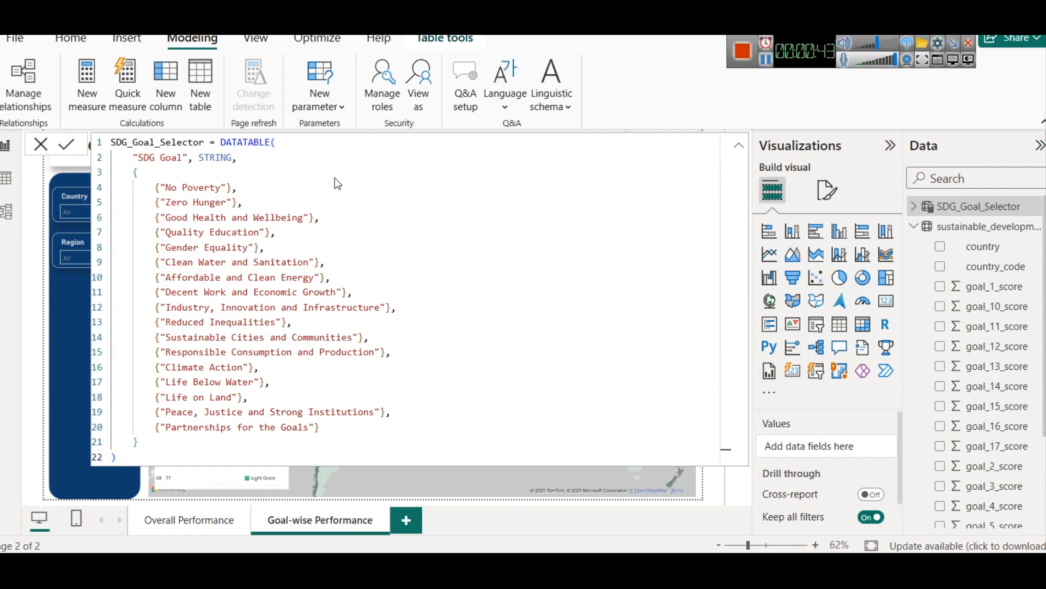
Step: Examine the DATATABLE function, STRING type and goal entries in the SDG_Goal_Selector formula, and view the table's rows
double_click(231, 142)
left_click(289, 141)
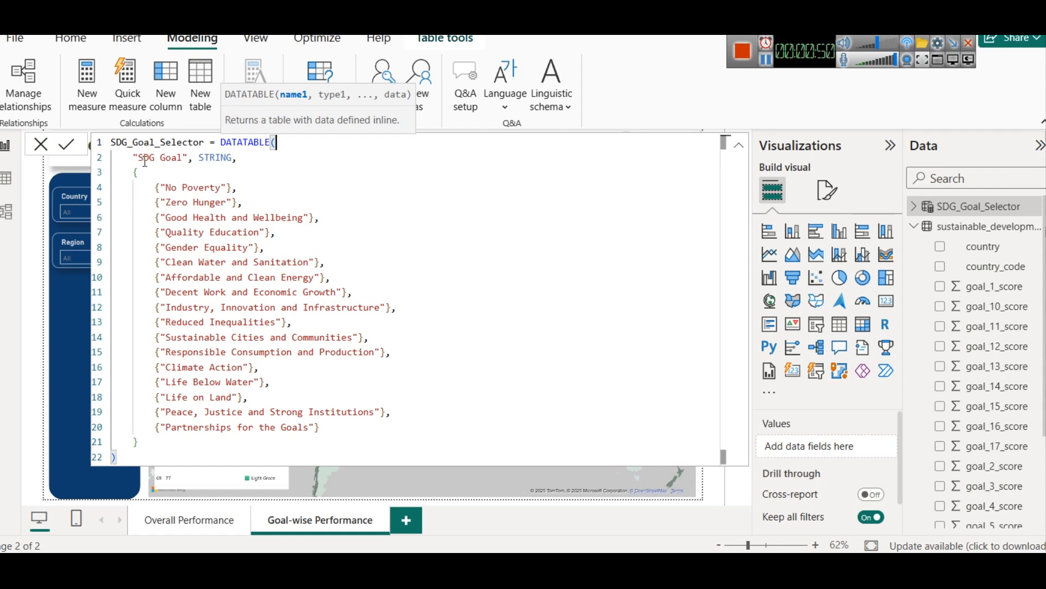
left_click(215, 158)
double_click(216, 158)
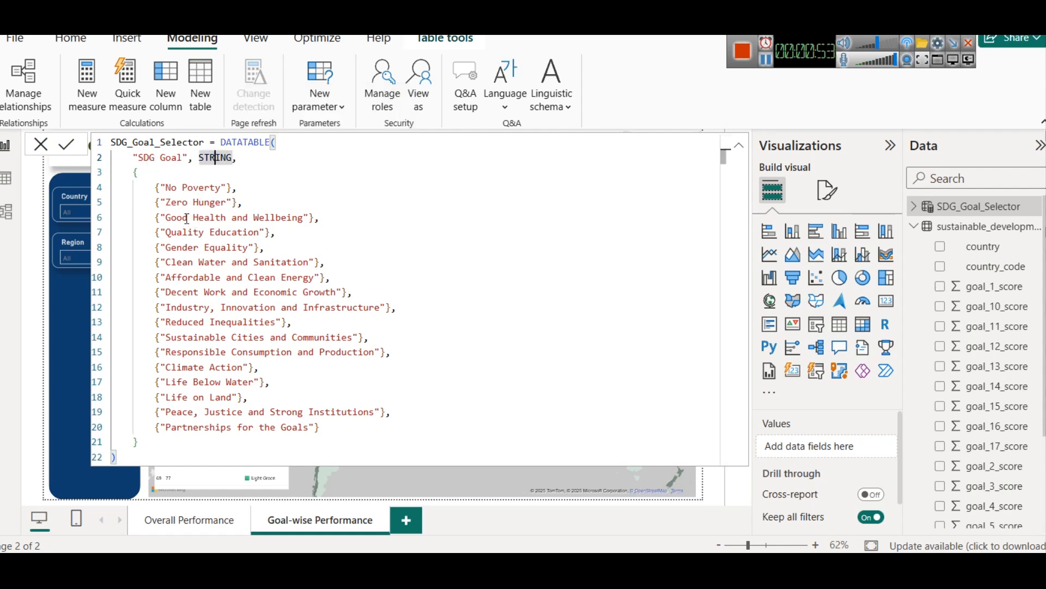
left_click(160, 176)
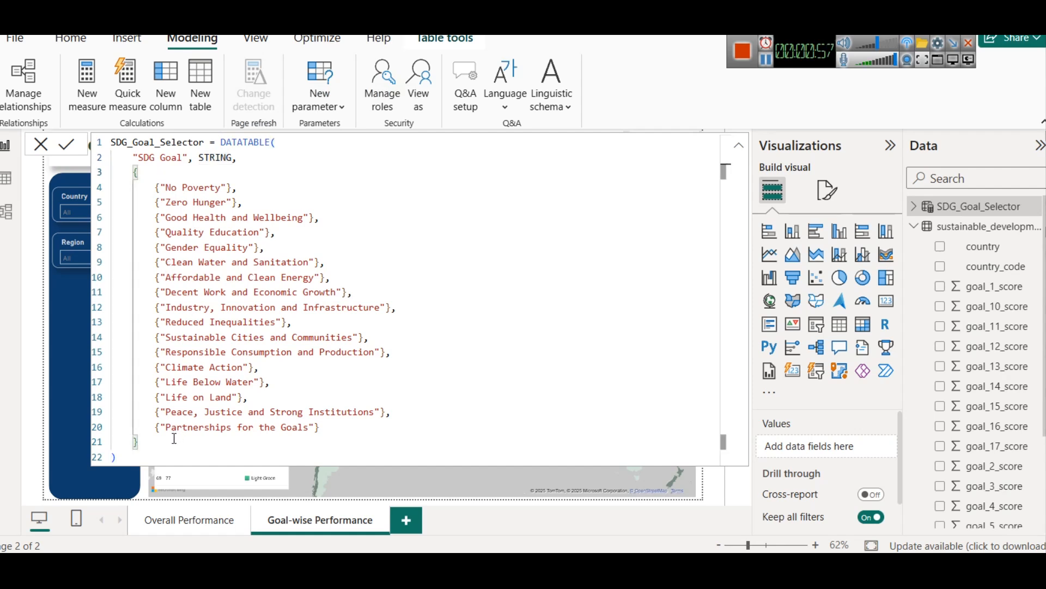
left_click(157, 188)
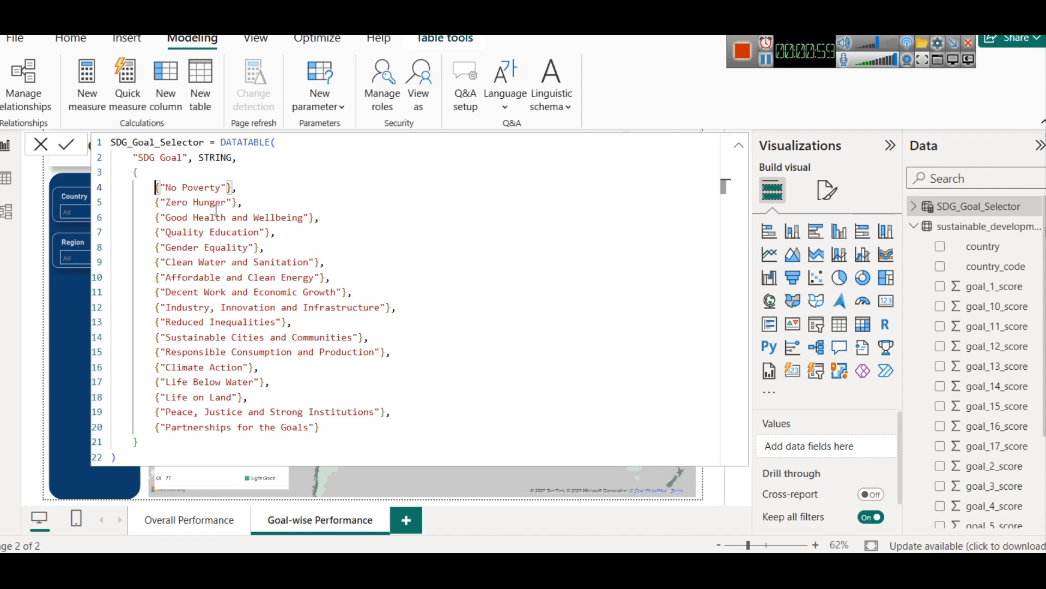
left_click_drag(160, 188, 229, 187)
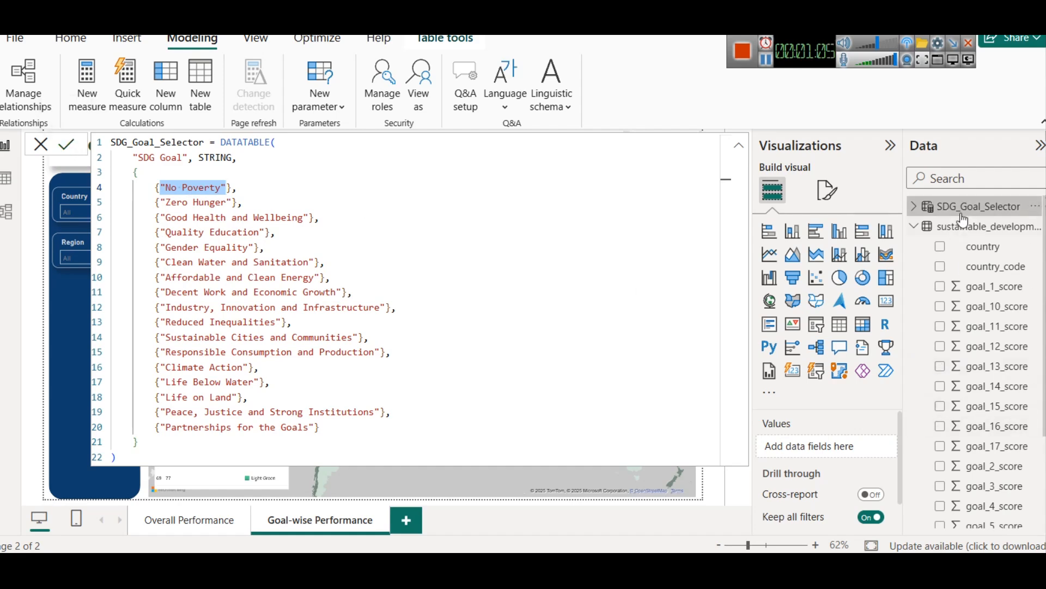
left_click(17, 184)
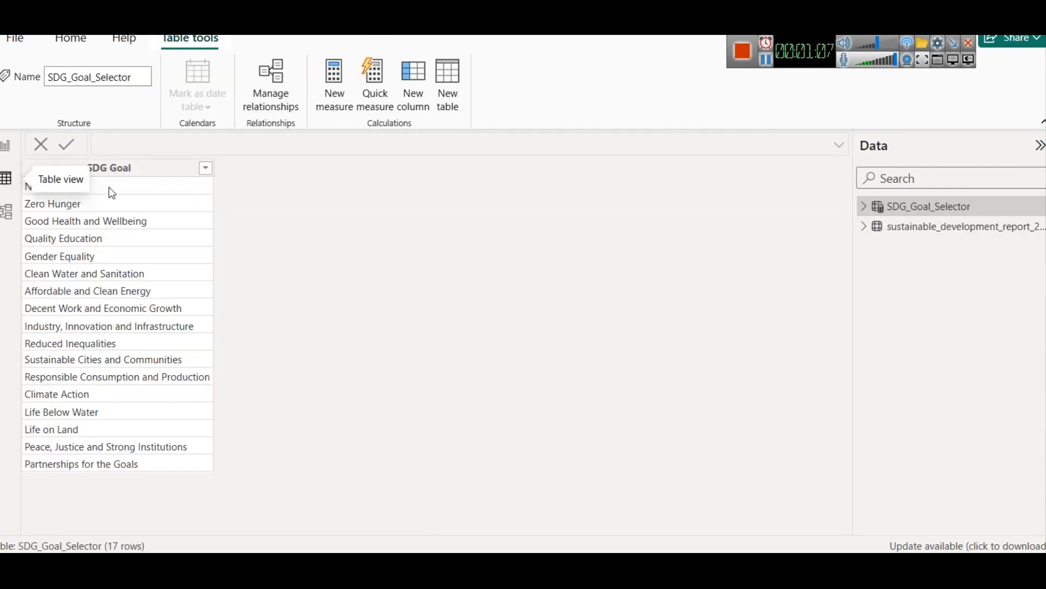
Step: Review the SDG_Goal_Selector formula, and look through the goal score fields of the sustainable_development_report_2023 table beside the report page
left_click(938, 206)
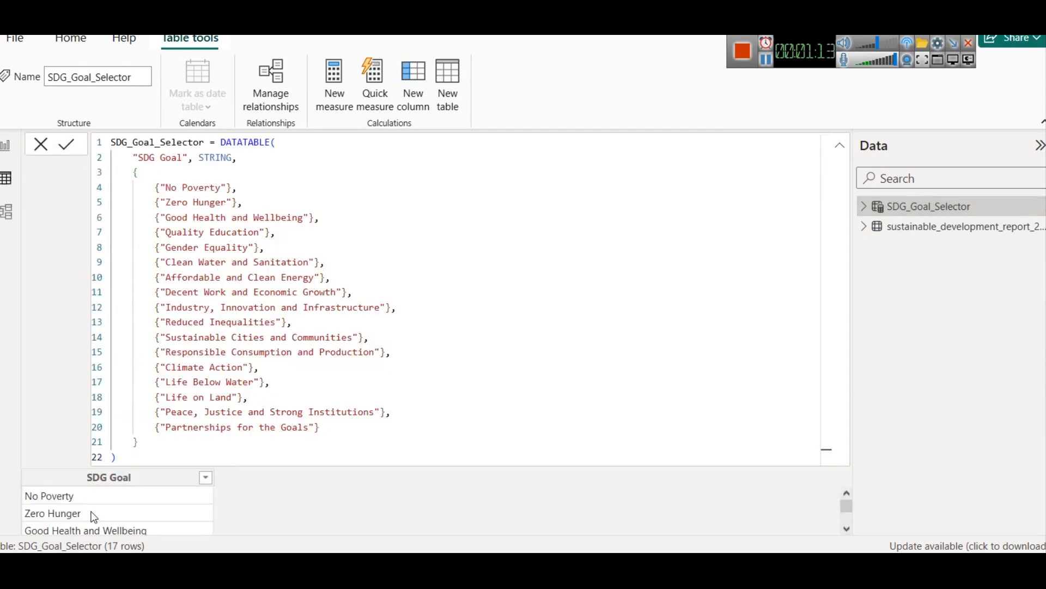
left_click(5, 145)
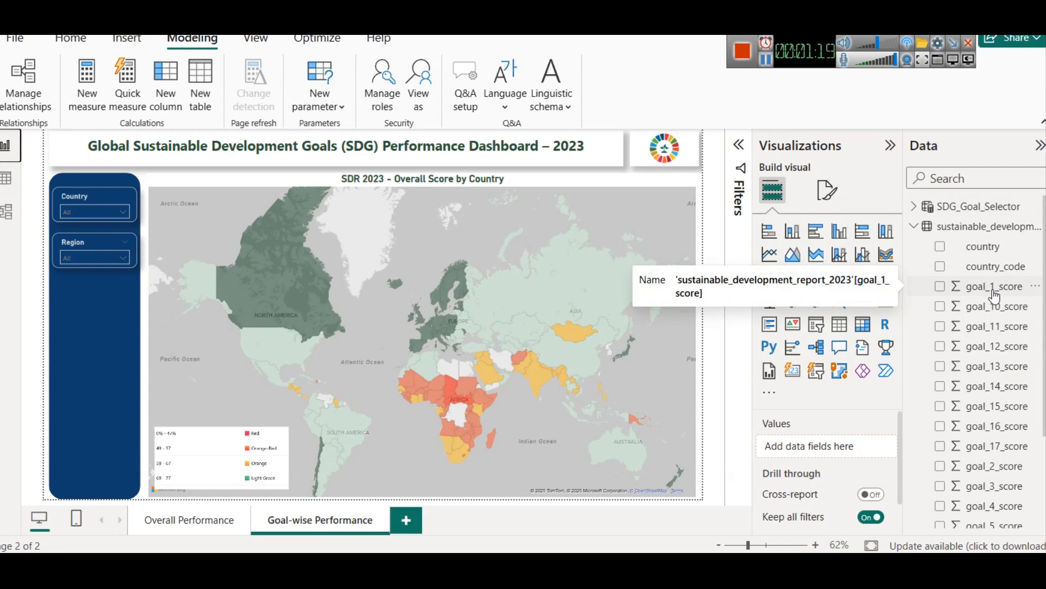
scroll(1004, 438, "down", 3)
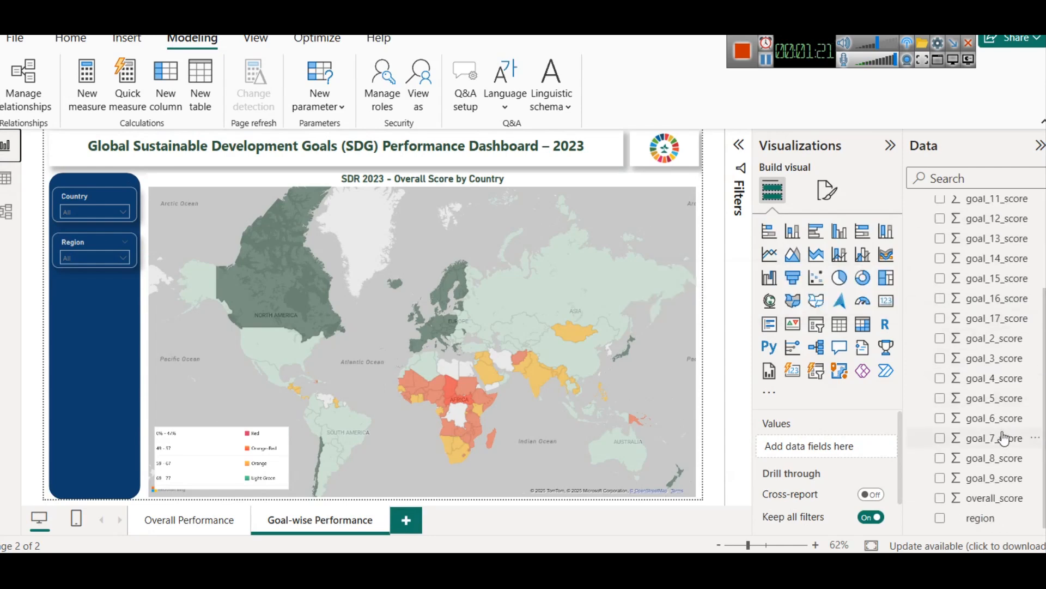
scroll(1002, 437, "up", 3)
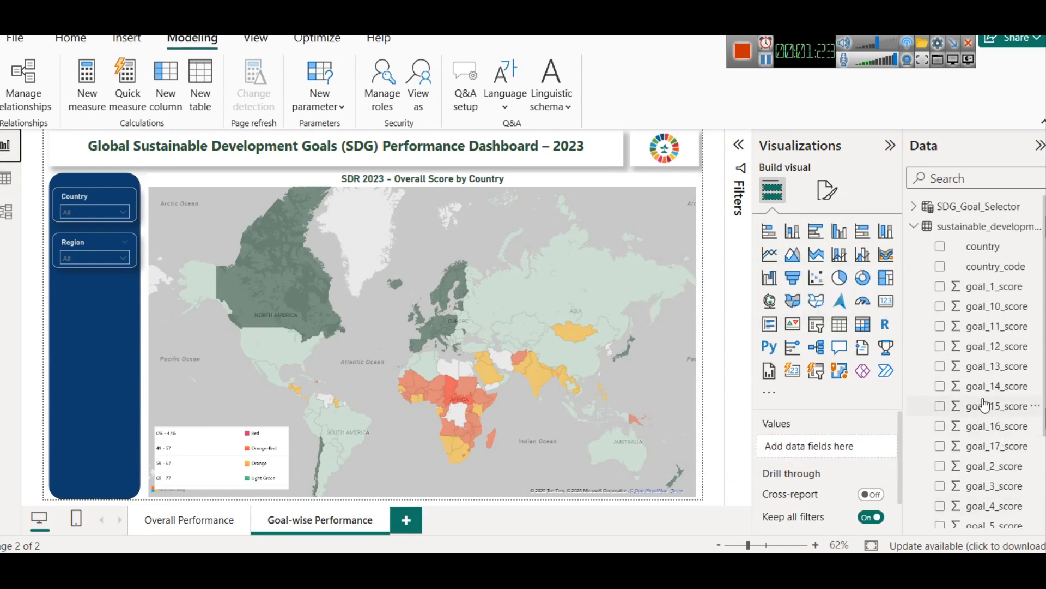
Step: Switch to the financial report and examine the SWITCH and SELECTEDVALUE parts of the Selected KPI Value measure and the KPI Selector field
mouse_move(677, 570)
left_click(677, 493)
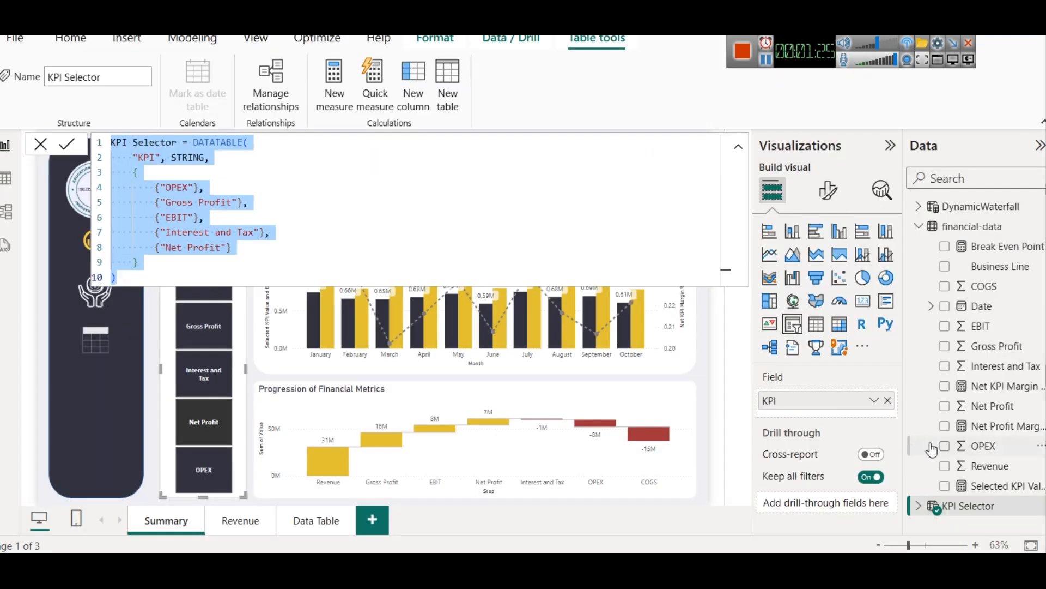
left_click(993, 487)
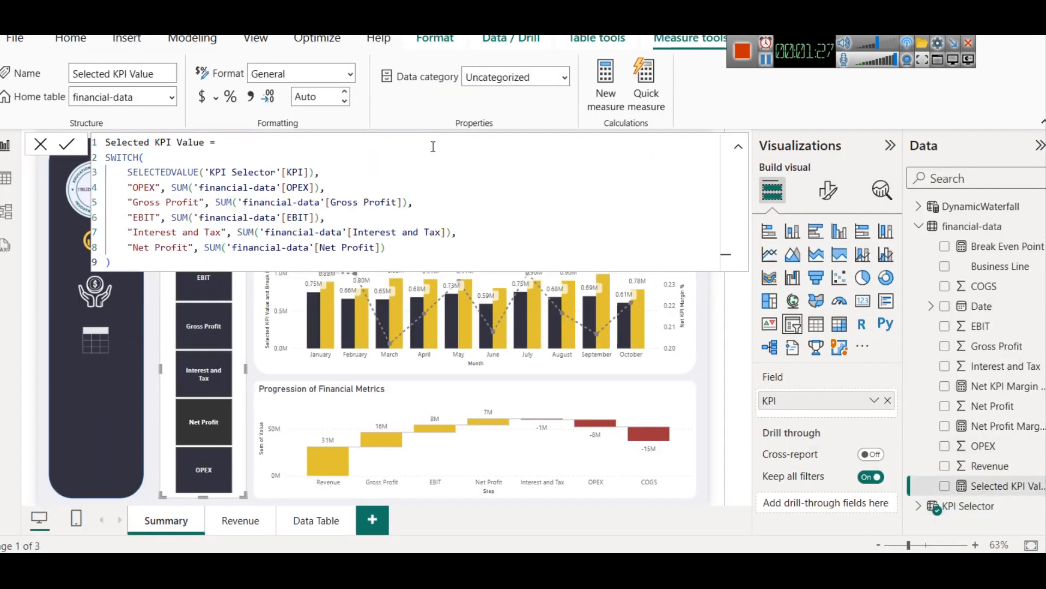
left_click(164, 159)
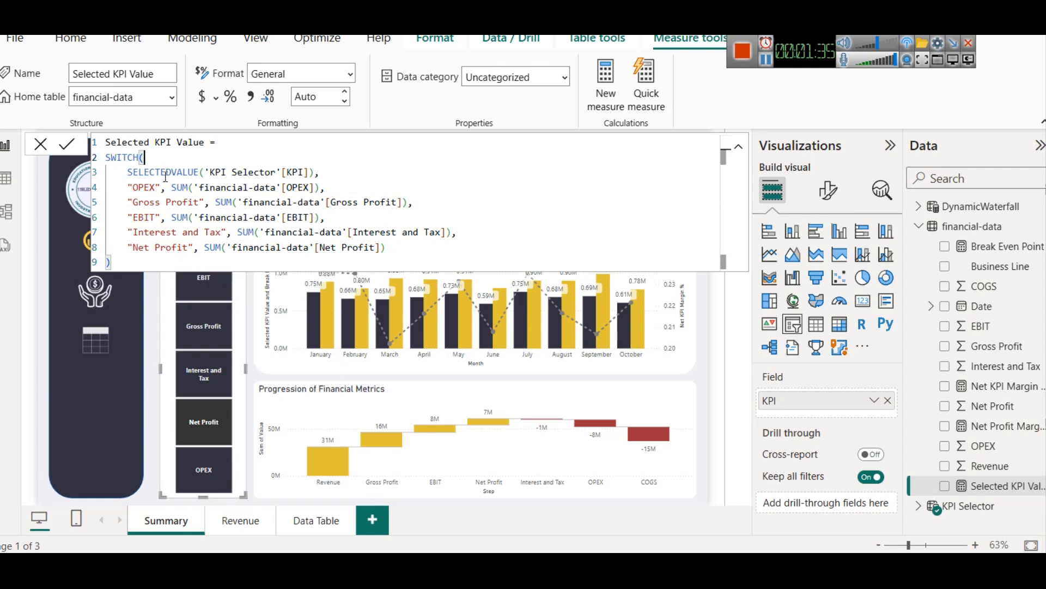
double_click(165, 173)
left_click(204, 172)
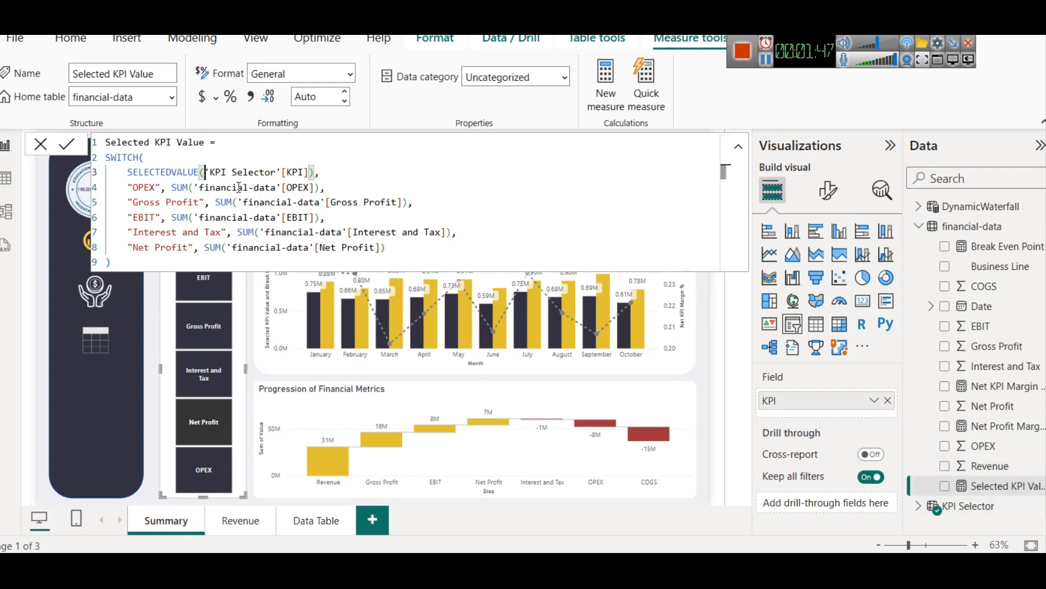
left_click(921, 506)
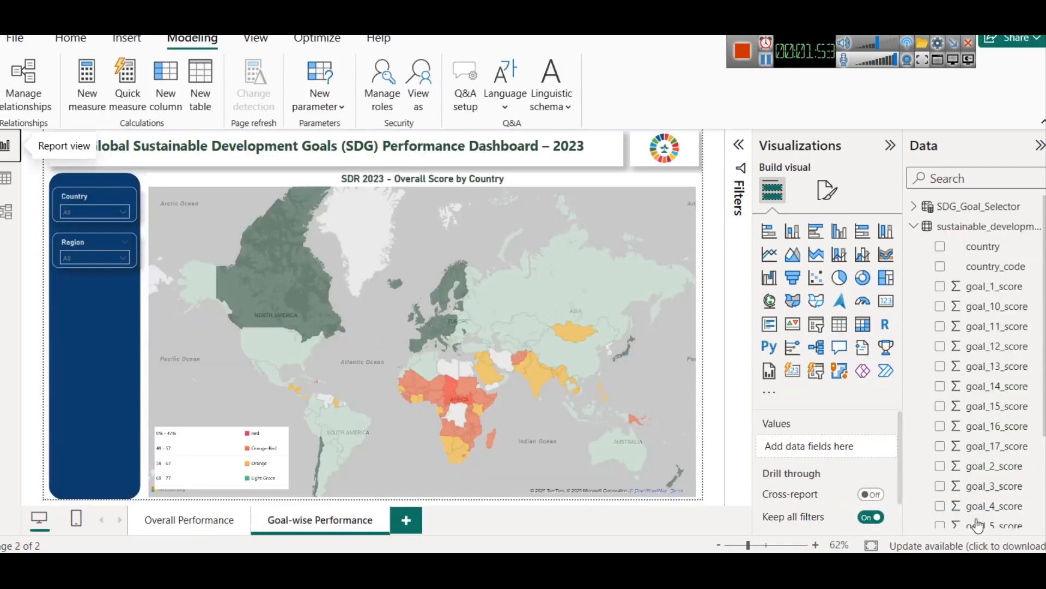
scroll(978, 526, "down", 3)
scroll(970, 381, "up", 3)
Step: Copy the Selected KPI Value formula into a new measure in the SDR report's sustainable_development_report_2023 table
left_click(914, 206)
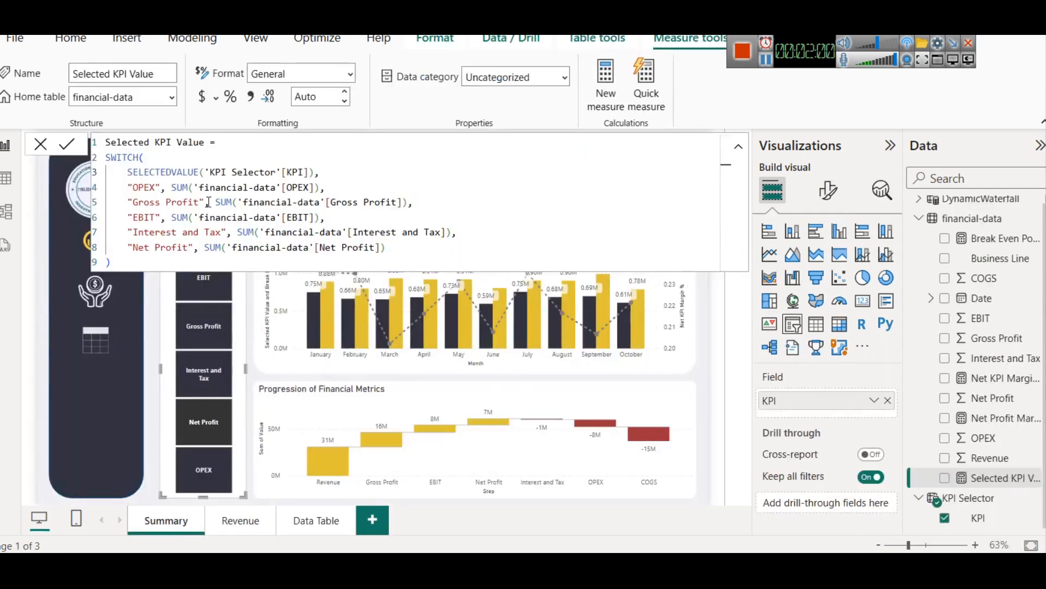
key("ctrl+a")
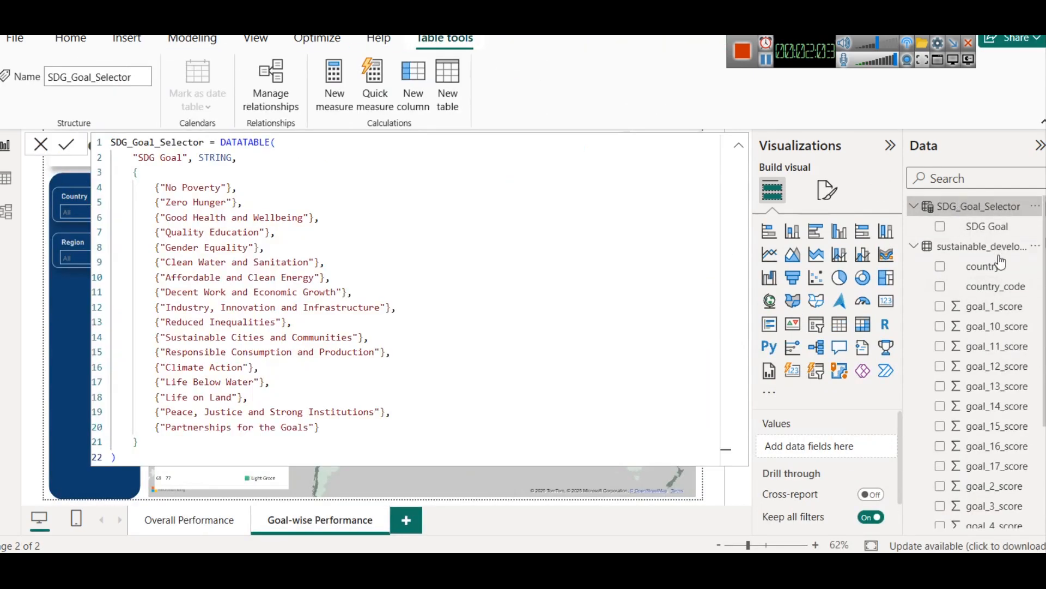
left_click(993, 251)
right_click(992, 251)
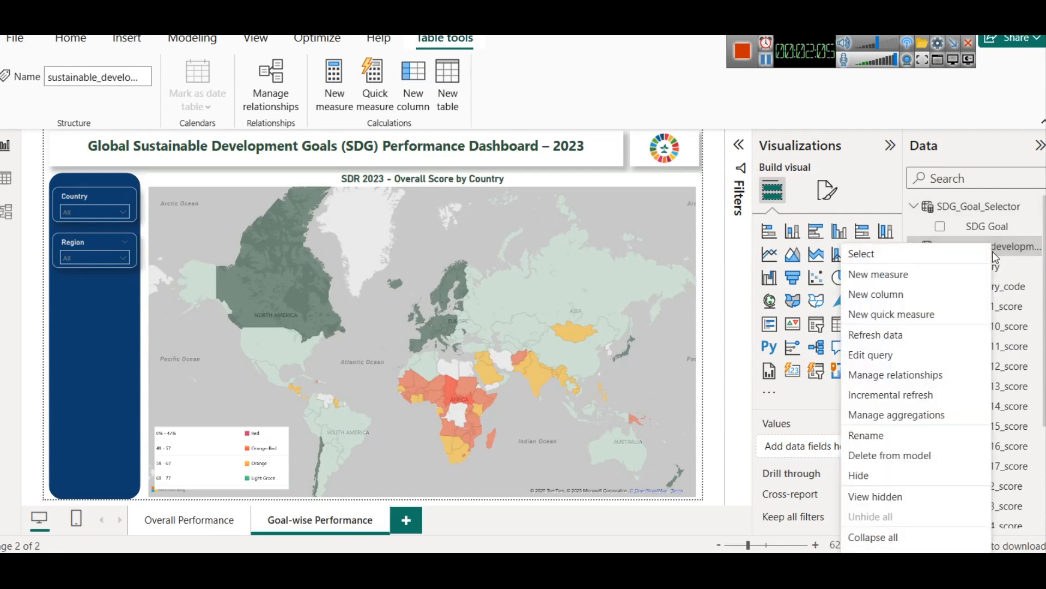
left_click(895, 277)
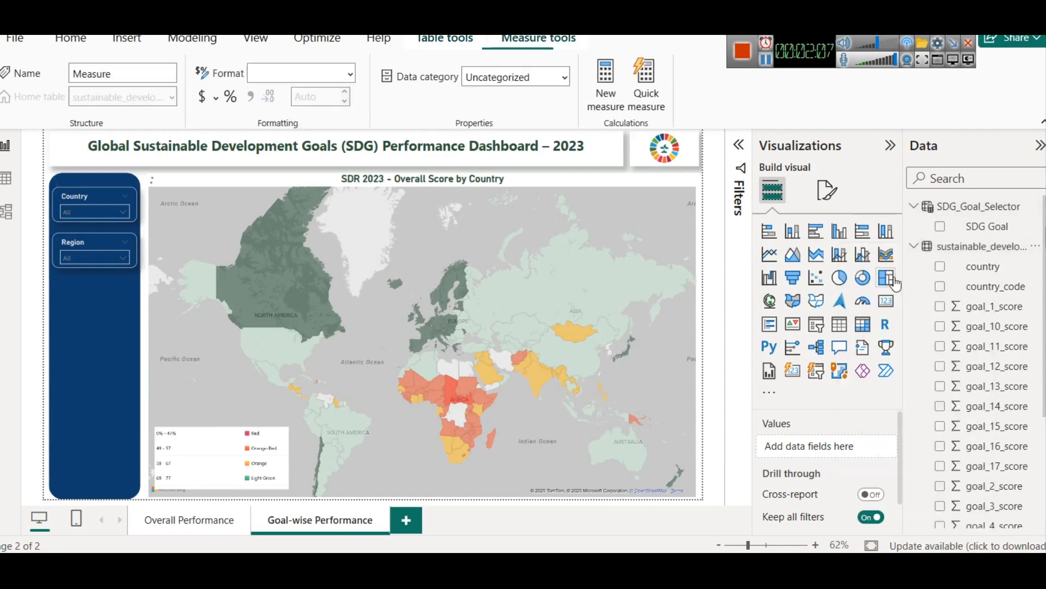
key("ctrl+a")
type("Selected KPI Value = SWITCH(     SELECTEDVALUE('KPI_Selector'[KPI]),     \"OPEX\", SUM('financial-data'[OPEX]),     \"Gross Profit\", SUM('financial-data'[Gross Profit]),     \"EBIT\", SUM('financial-data'[EBIT]),     \"Interest and Tax\", SUM('financial-data'[Interest and Tax]),     \"Net Profit\", SUM('financial-data'[Net Profit]) )")
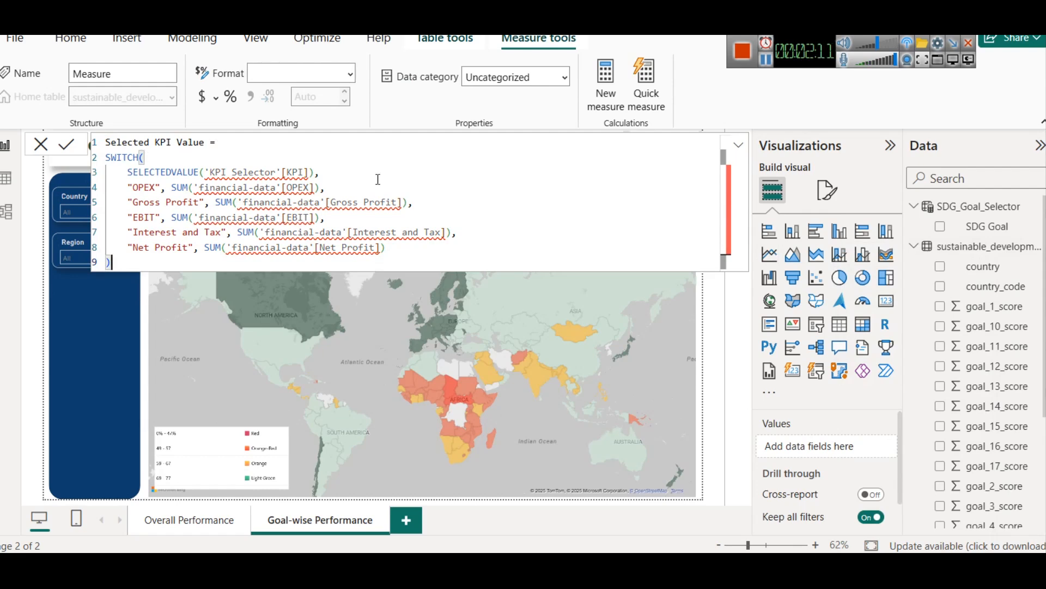
Step: Replace the SELECTEDVALUE argument in the pasted measure with 'SDG_Goal_Selector'[SDG Goal] and commit the formula
left_click_drag(209, 172, 287, 174)
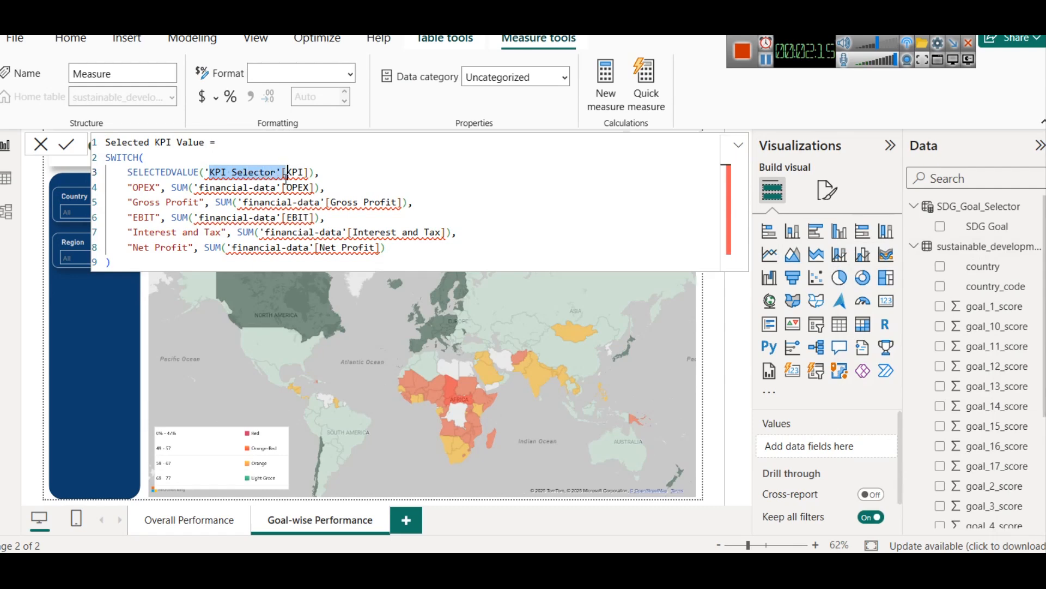
type("S")
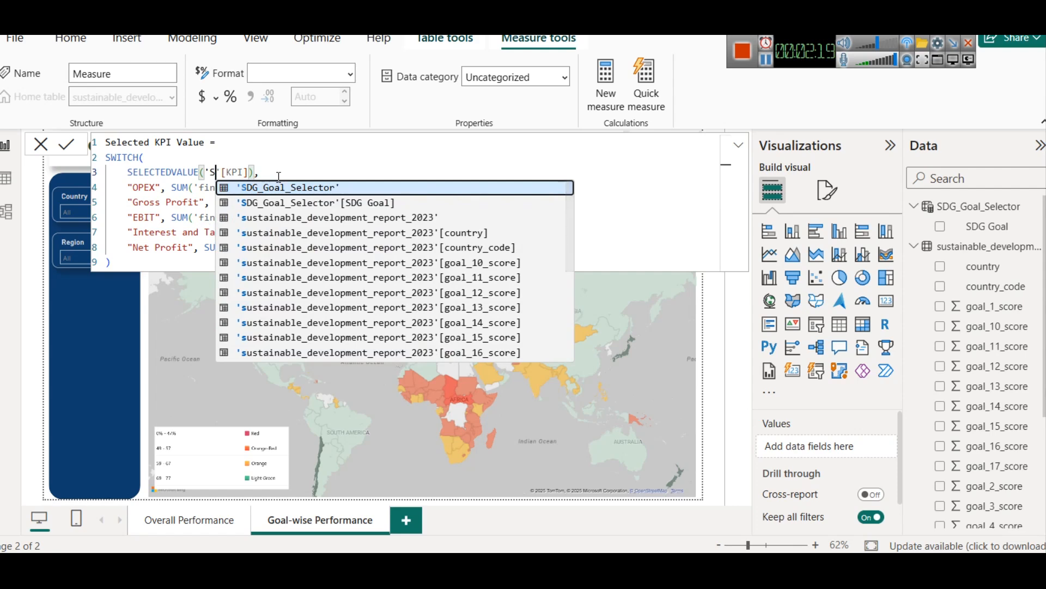
key("Down")
key("Tab")
key("Right")
key("Right")
key("Right")
key("Right")
key("Right")
key("BackSpace")
key("BackSpace")
key("BackSpace")
key("BackSpace")
key("BackSpace")
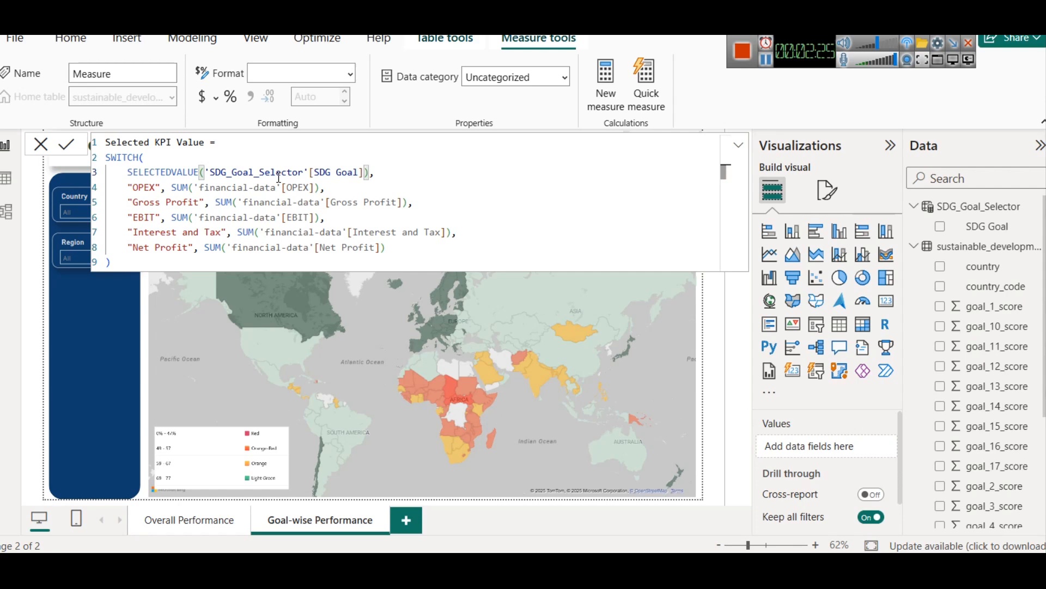
key("End")
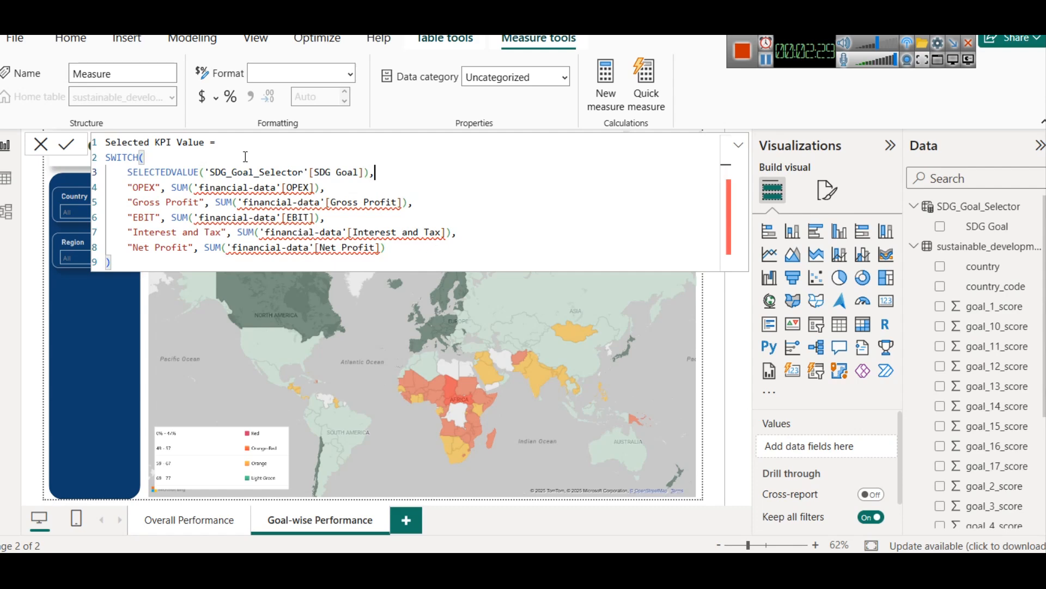
mouse_move(243, 200)
left_click(66, 144)
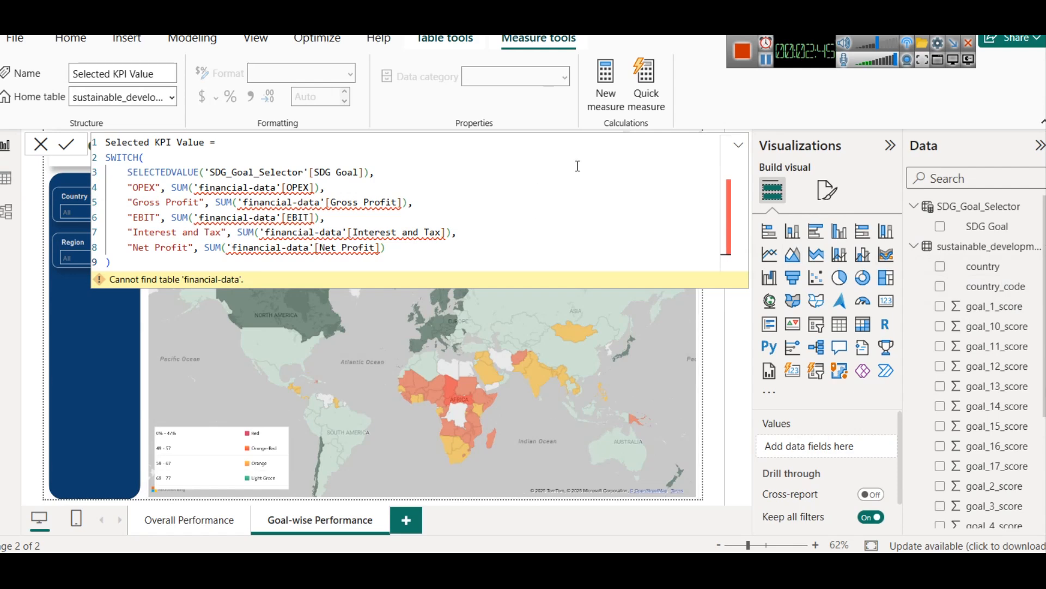
Step: Try to replace "OPEX" in the measure with "No Poverty" copied from the Notepad goal list, and undo the edits
key("alt+Tab")
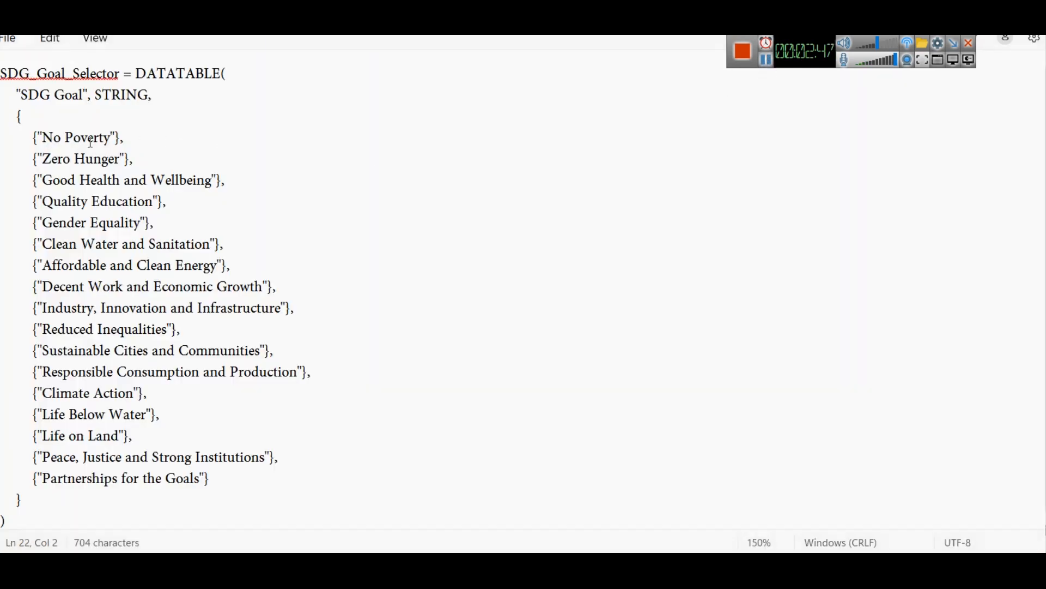
left_click_drag(37, 137, 118, 137)
key("ctrl+c")
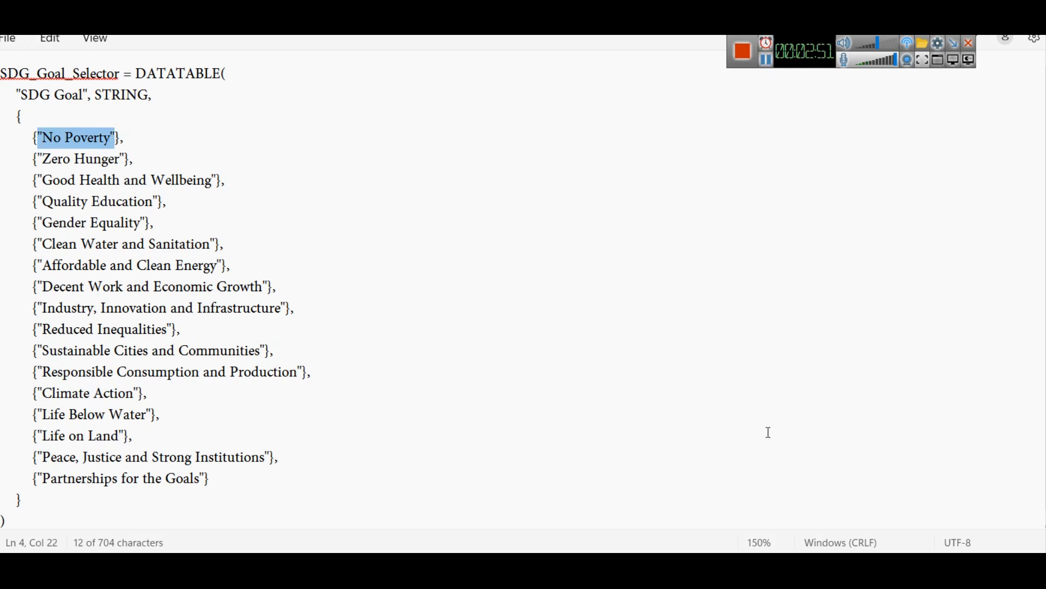
left_click(677, 569)
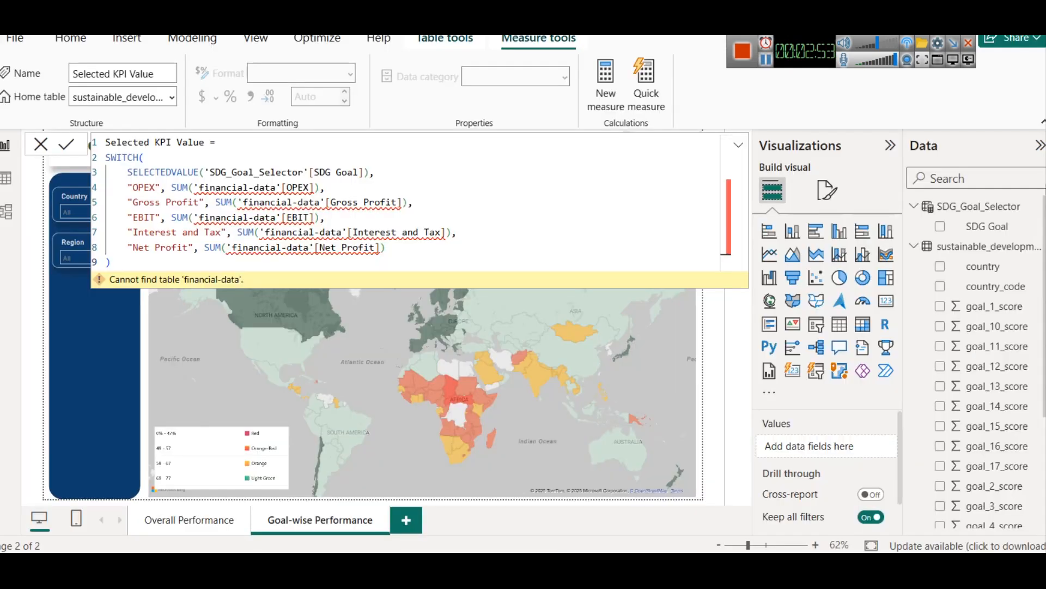
double_click(149, 187)
key("ctrl+v")
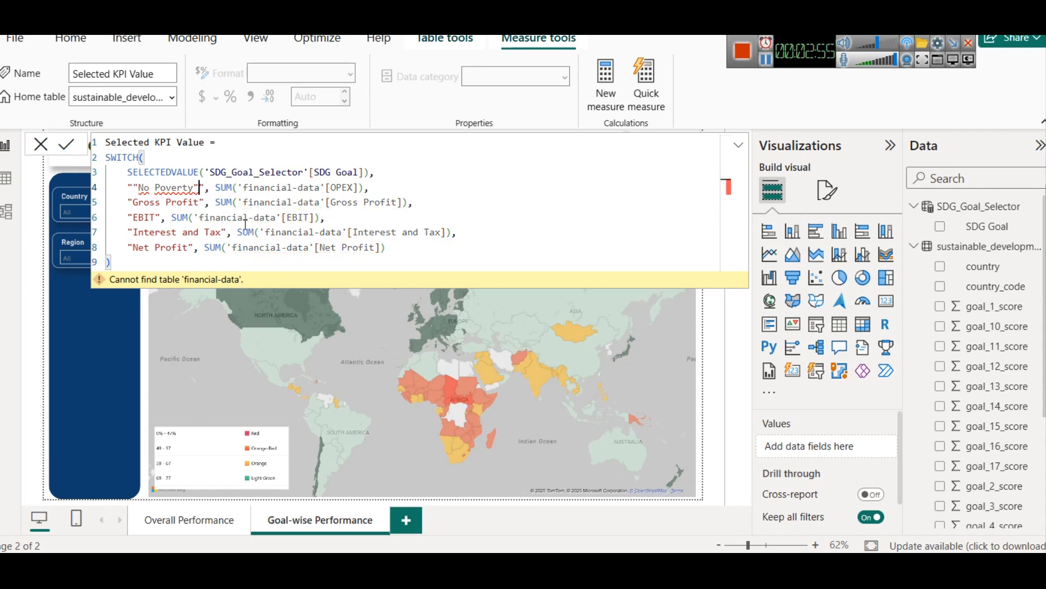
key("Home")
key("Delete")
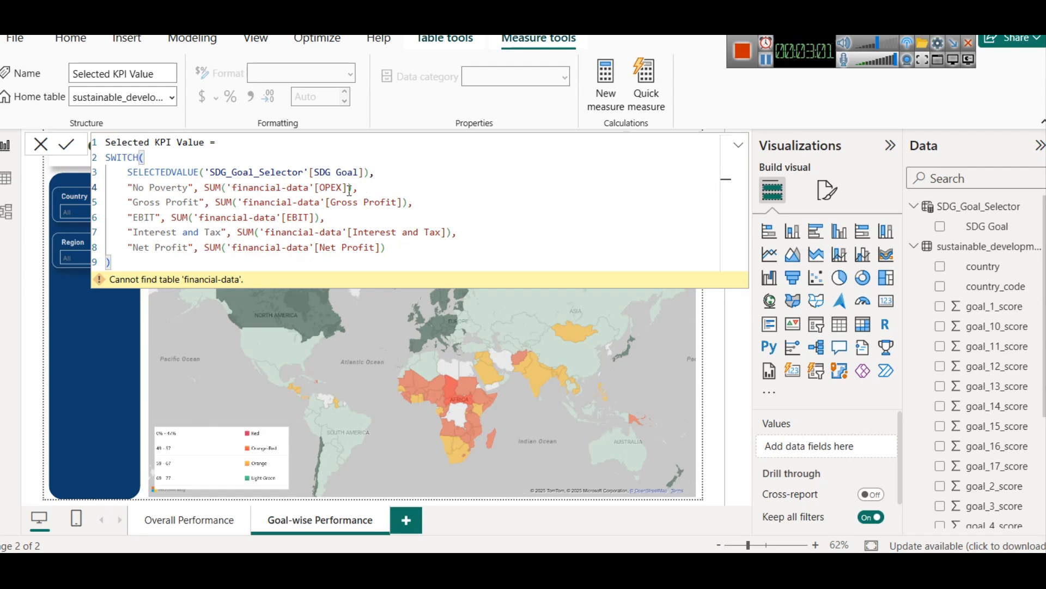
type("\"")
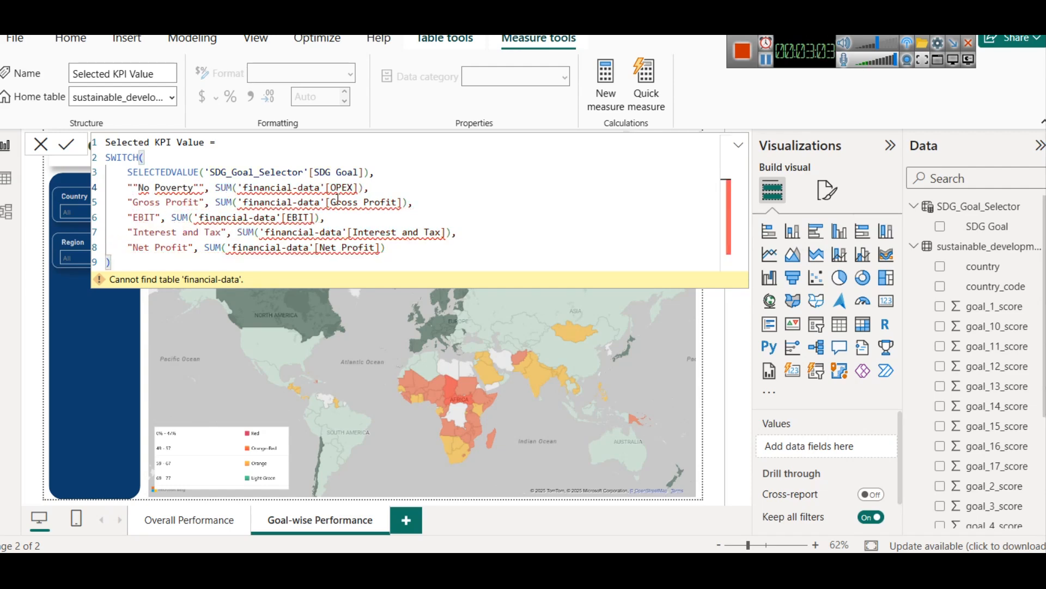
key("ctrl+z")
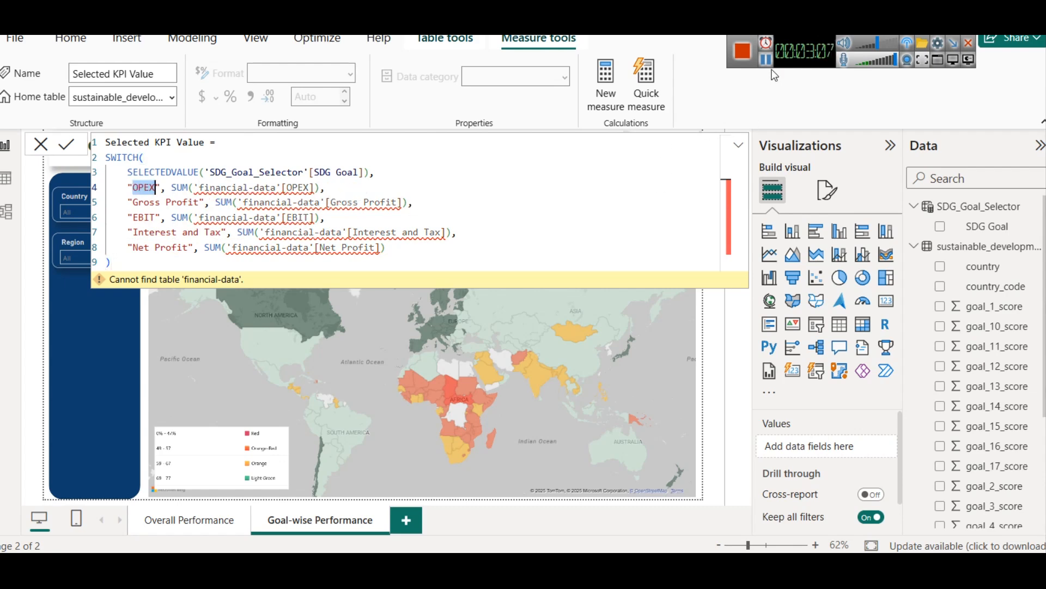
Step: Replace the whole measure with the Selected SDG Value SWITCH code mapping each goal to SUM of goal_1_score through goal_17_score in 'your-data-table'
key("ctrl+a")
left_click(437, 190)
key("ctrl+a")
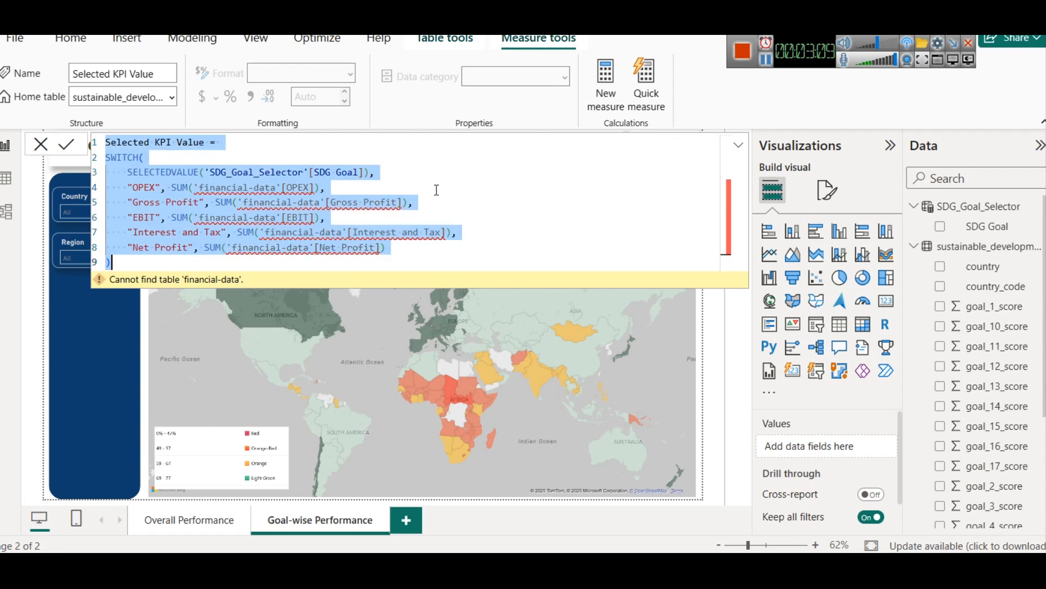
key("ctrl+v")
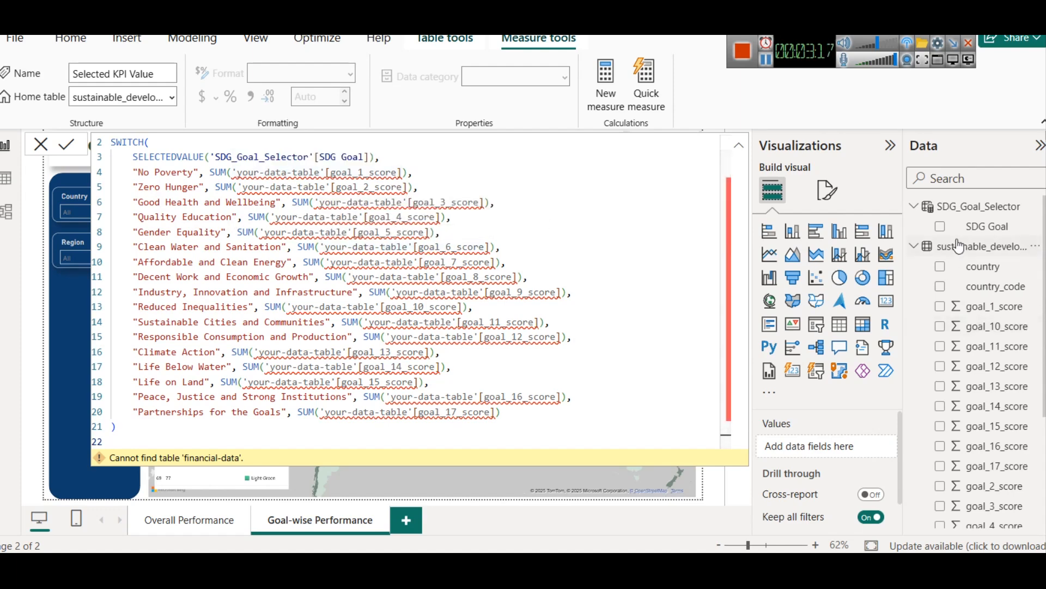
mouse_move(968, 248)
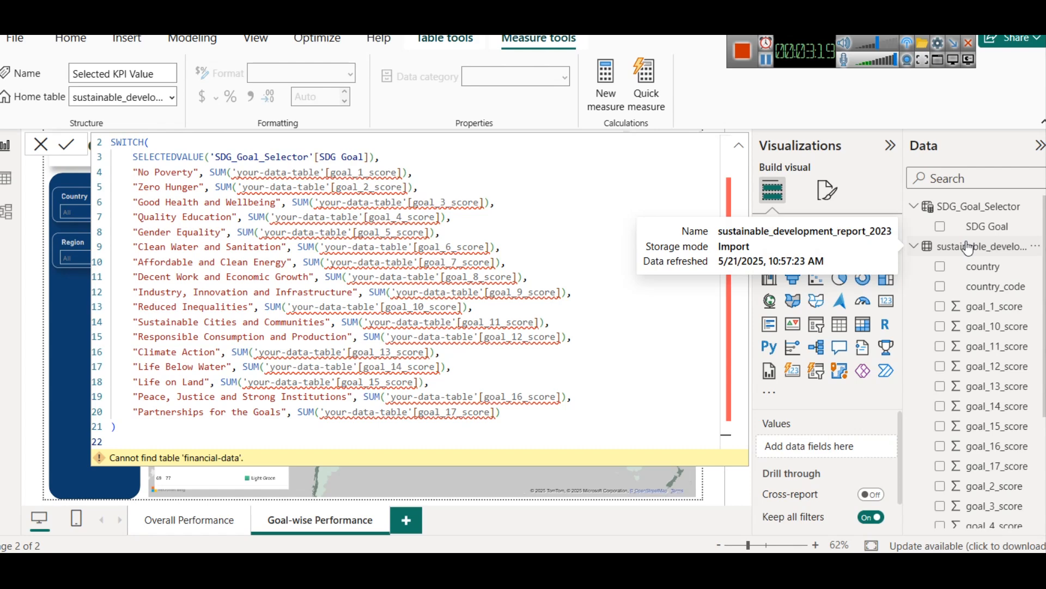
left_click(970, 248)
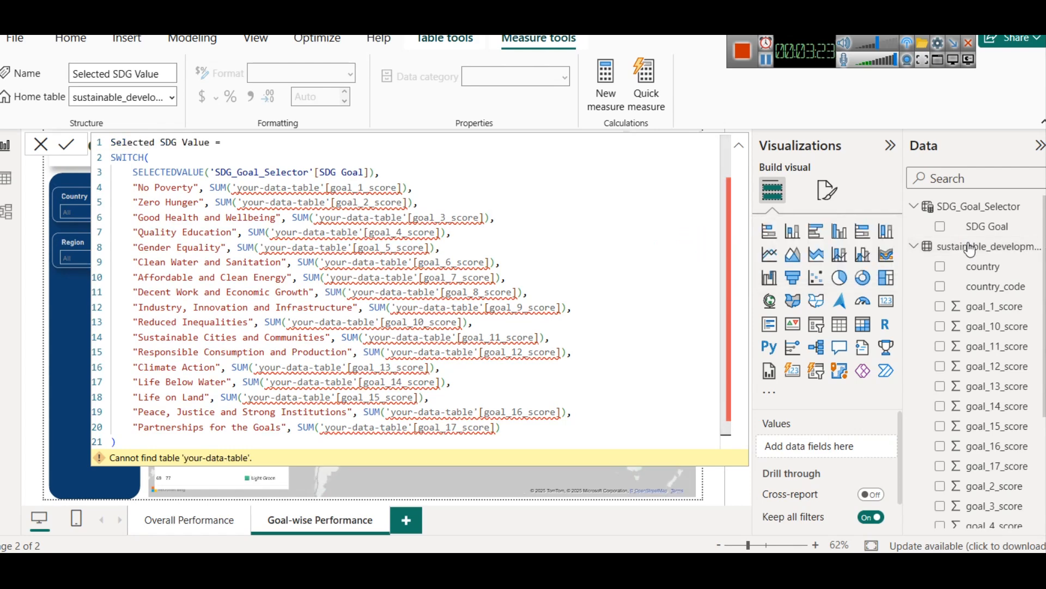
Step: Open the name of the sustainable_development_report_2023 table for editing
right_click(970, 249)
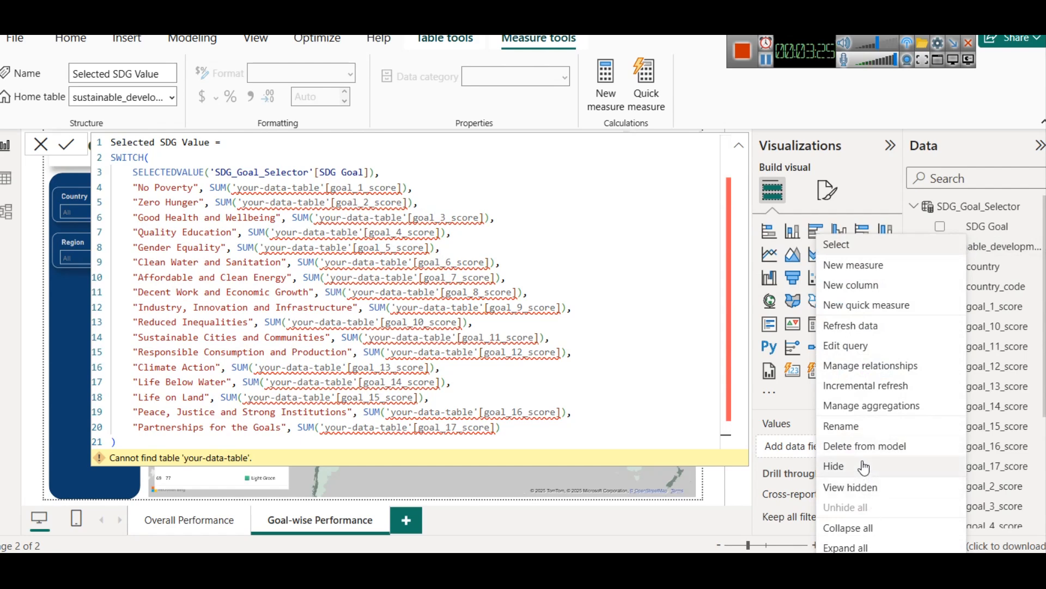
left_click(854, 433)
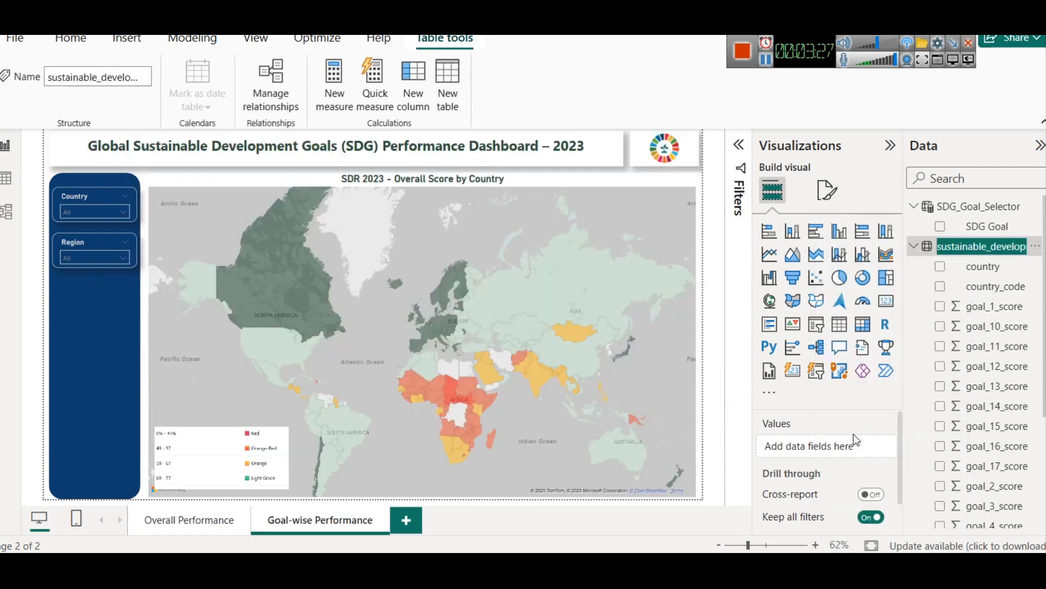
left_click(766, 61)
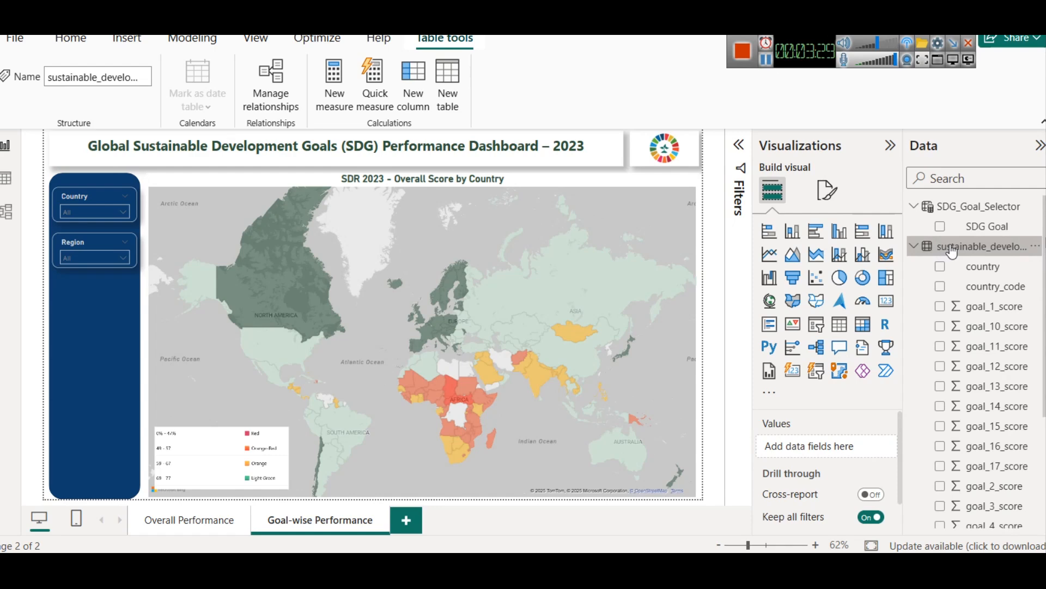
Step: Try to overwrite the SDG_Goal_Selector table's formula with the copied content, and undo the paste
left_click(962, 206)
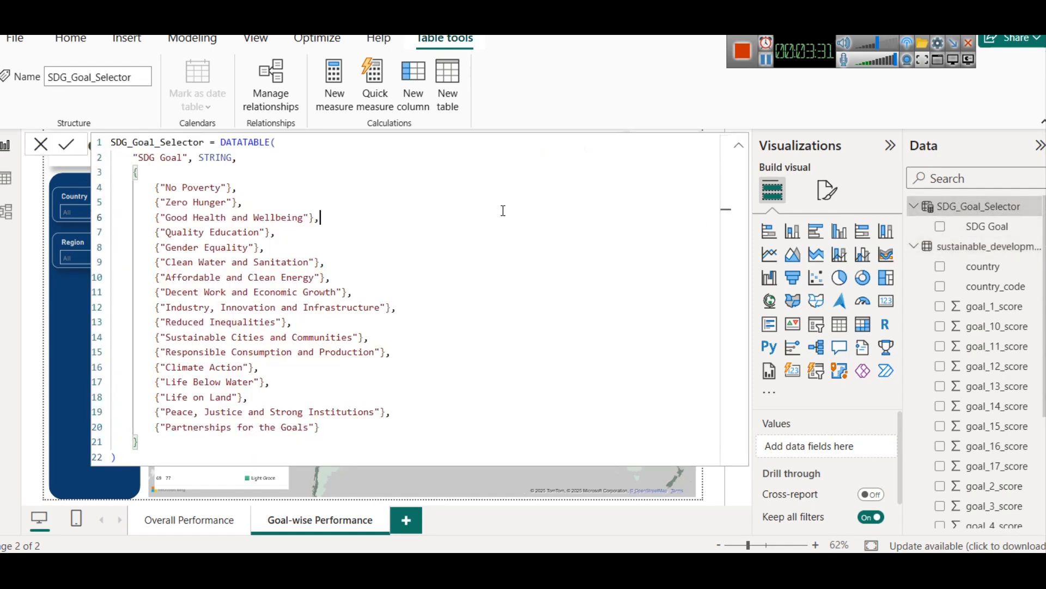
key("ctrl+a")
key("ctrl+v")
key("ctrl+z")
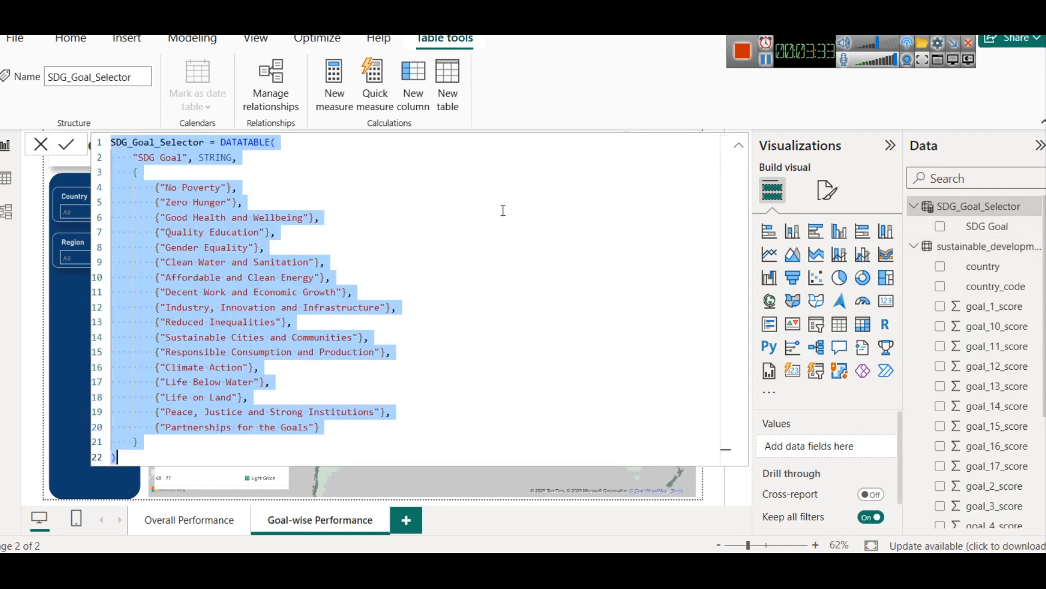
Step: Replace the Selected SDG Value measure's formula with the copied SWITCH code summing sustainable_development_report_2023's goal_1_score through goal_17_score, and commit it
left_click(940, 253)
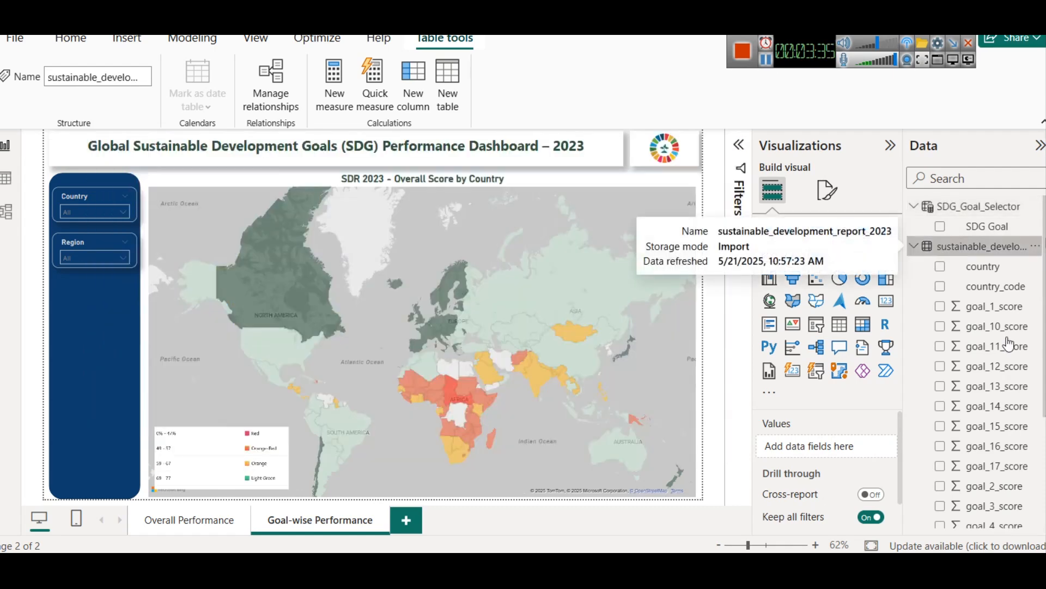
scroll(1008, 341, "down", 3)
left_click(995, 522)
key("ctrl+a")
key("ctrl+v")
scroll(300, 192, "up", 1)
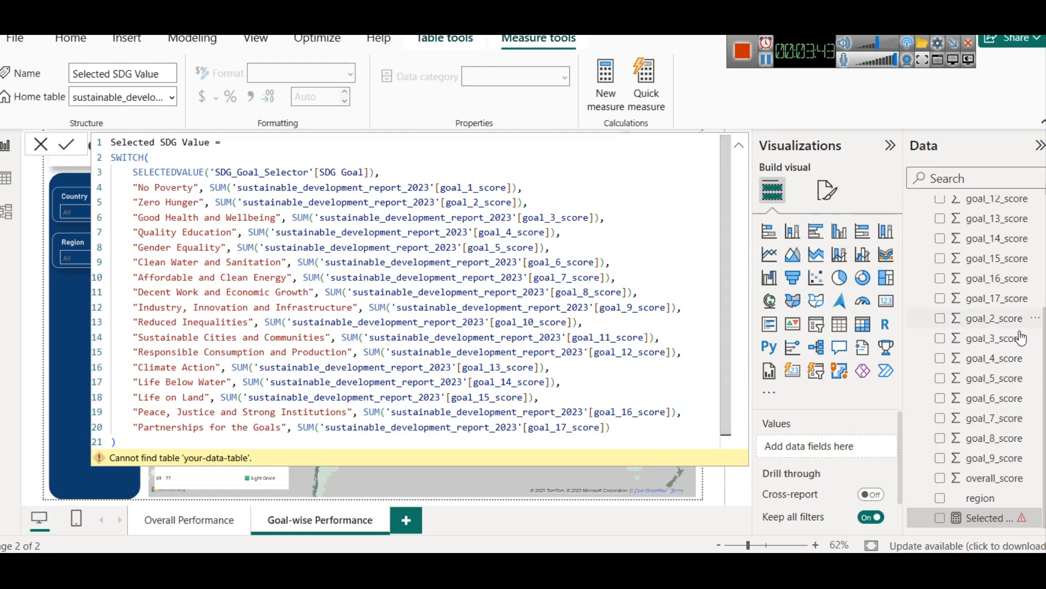
scroll(1021, 338, "up", 3)
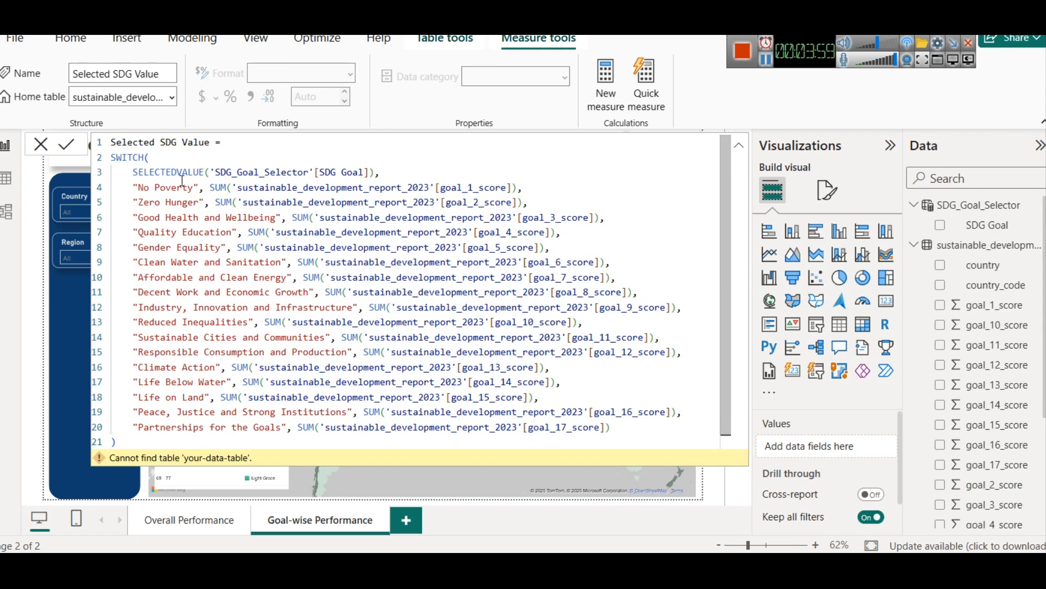
left_click(66, 144)
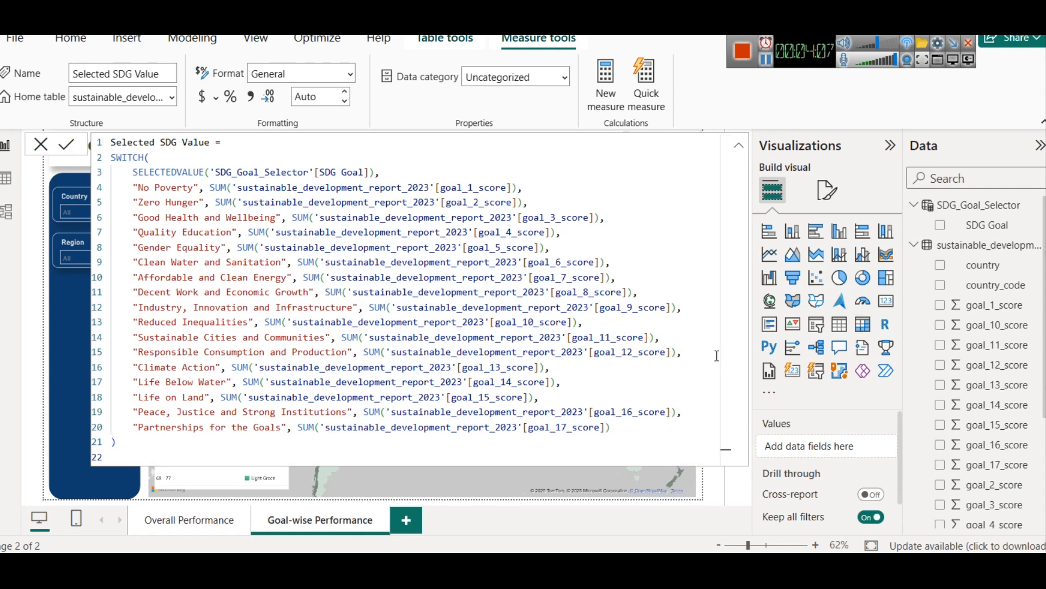
Step: Place the text cursor before SUM on the "No Poverty" line of the Selected SDG Value formula
scroll(1007, 425, "down", 5)
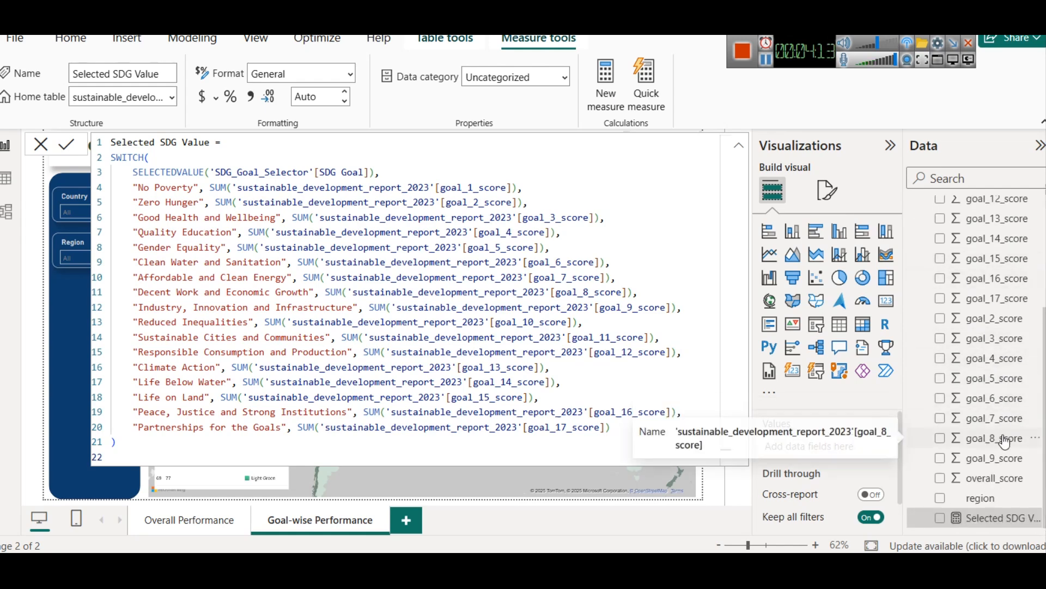
left_click(213, 190)
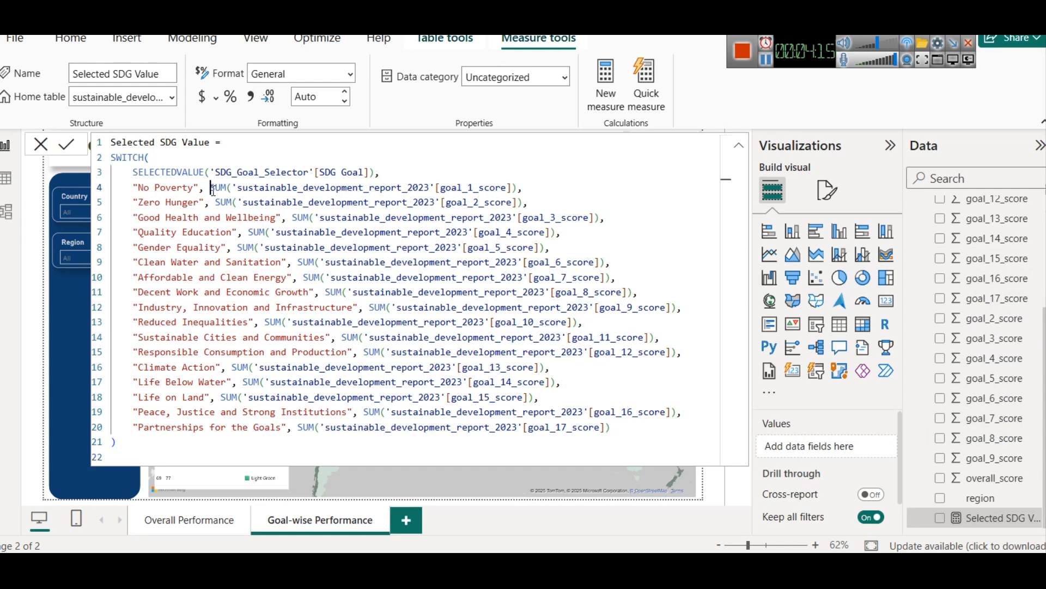
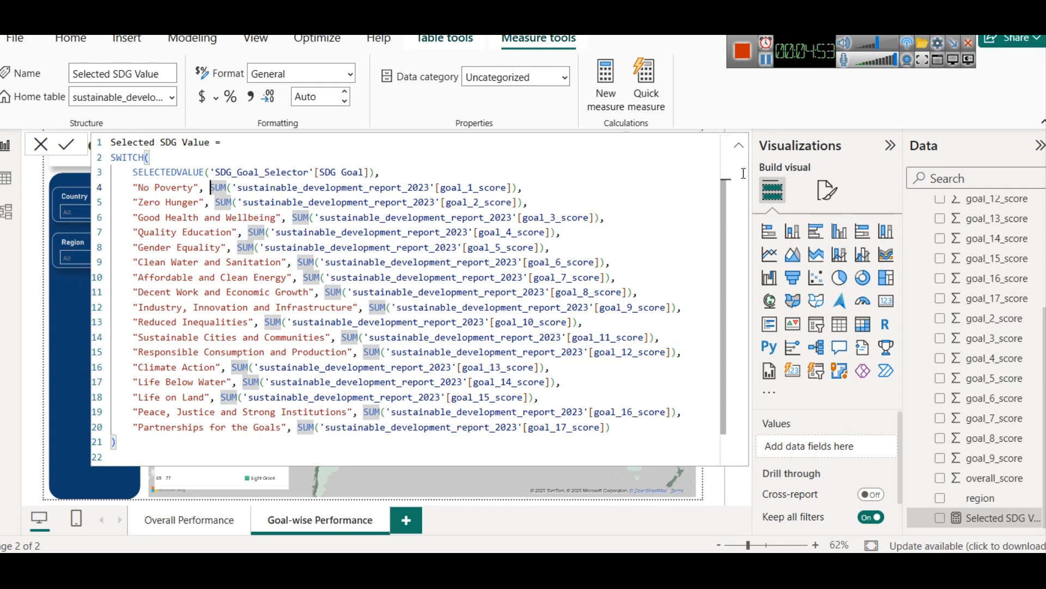
Step: Switch to Notepad++ and replace every SUM with AVERAGE in the Selected SDG Value code
key("alt+Tab")
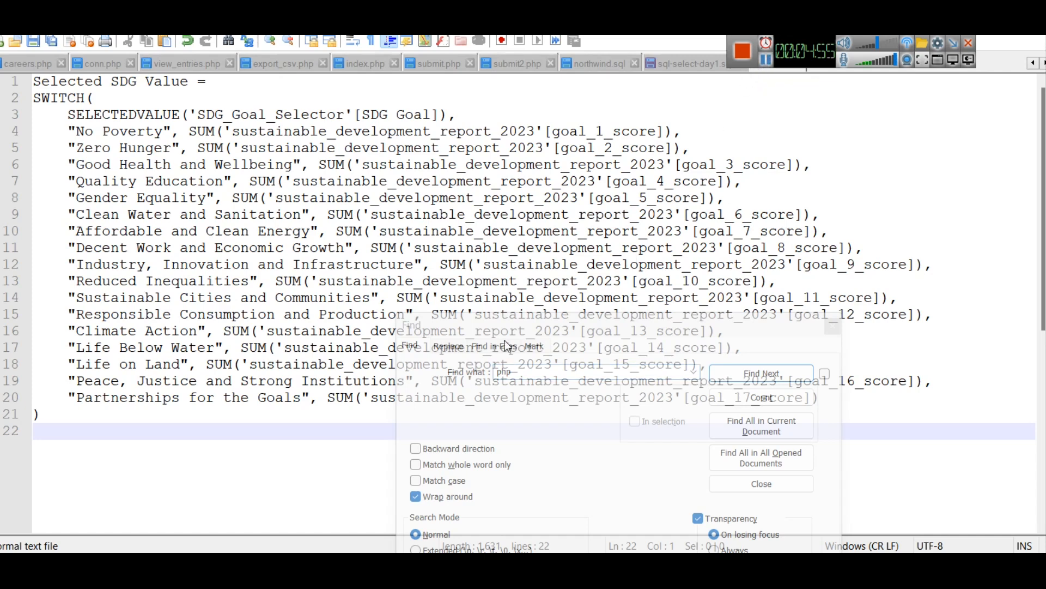
left_click(506, 323)
key("ctrl+h")
type("SUM")
key("Tab")
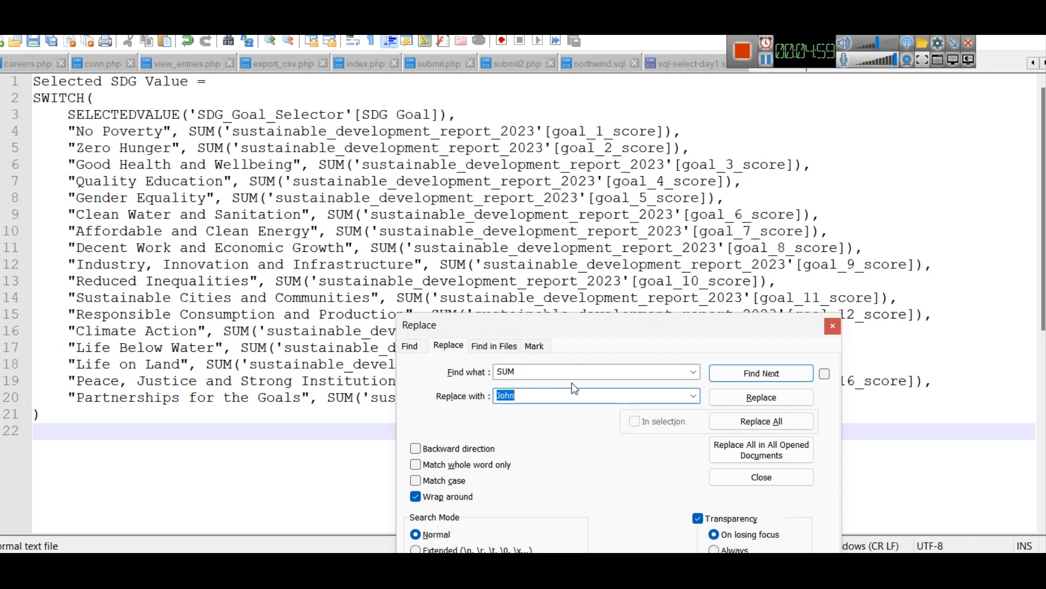
type("AVERAGE")
left_click(724, 423)
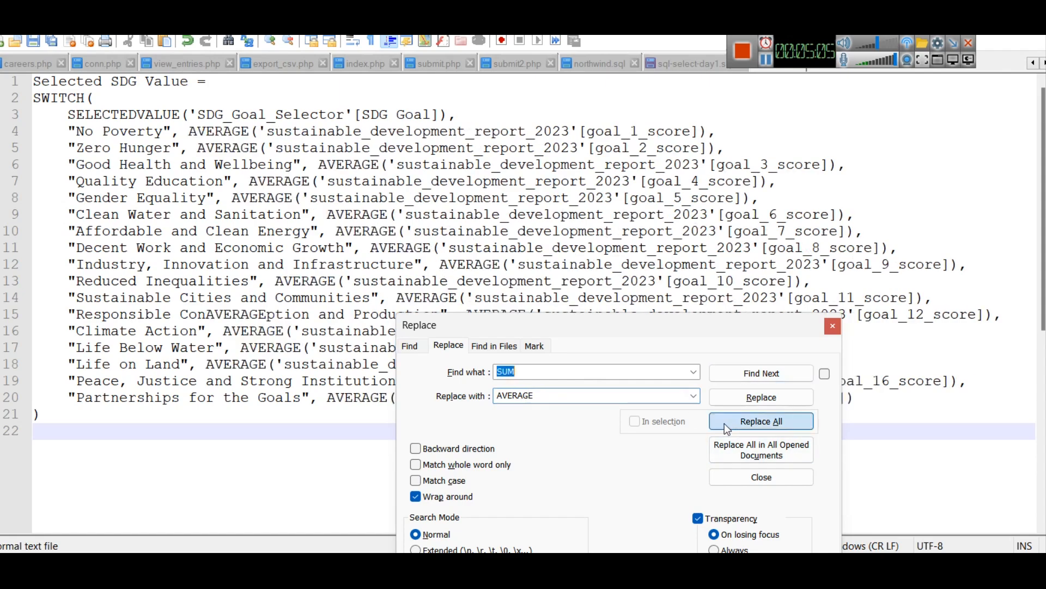
Step: Copy the whole AVERAGE version of the code into the Selected SDG Value measure's formula in Power BI and commit it
left_click(547, 247)
key("ctrl+a")
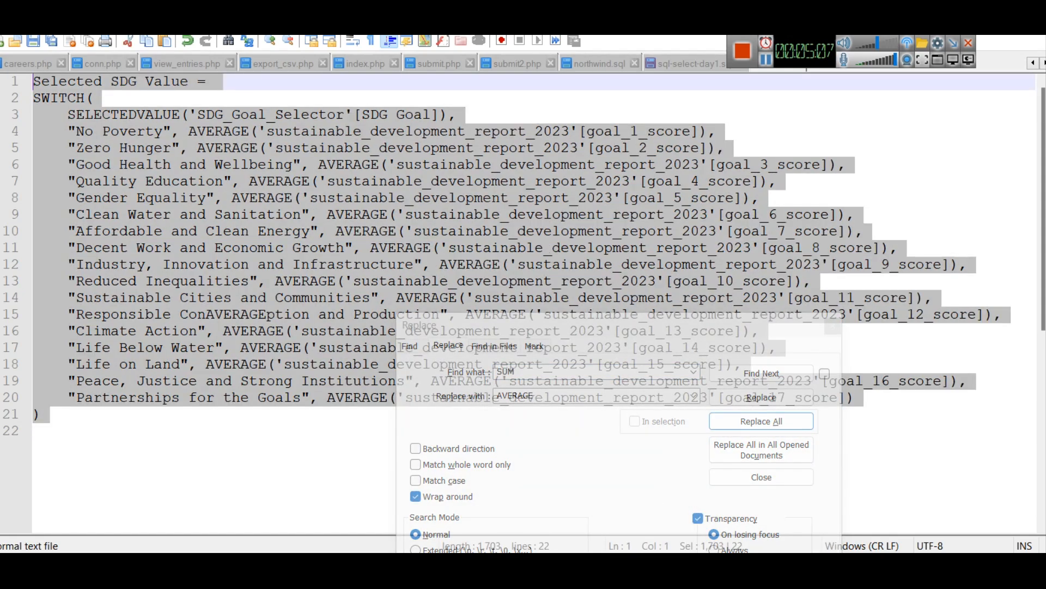
key("ctrl+c")
key("alt+Tab")
key("ctrl+v")
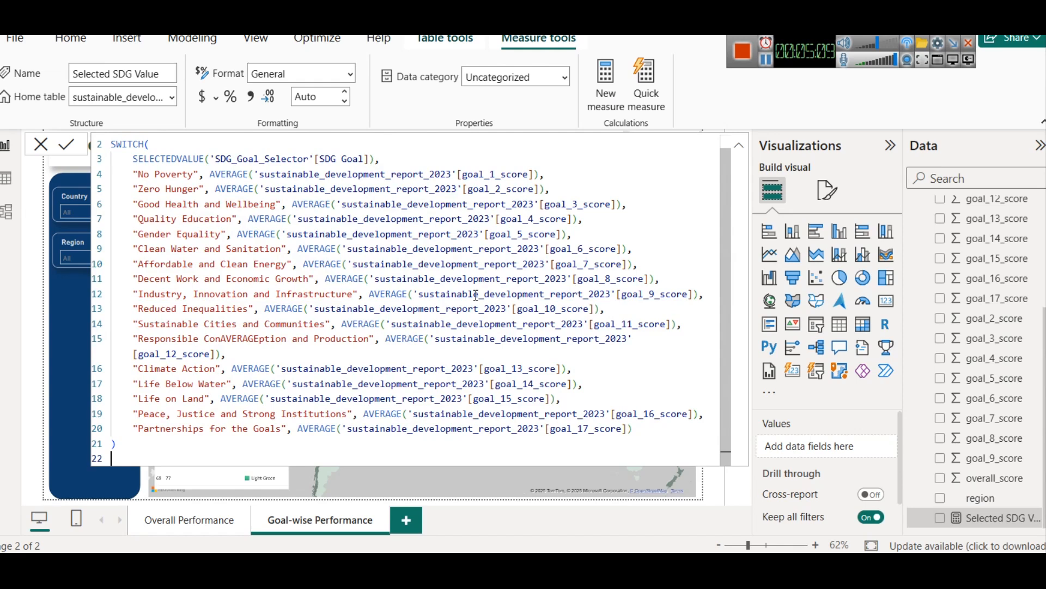
scroll(476, 295, "up", 1)
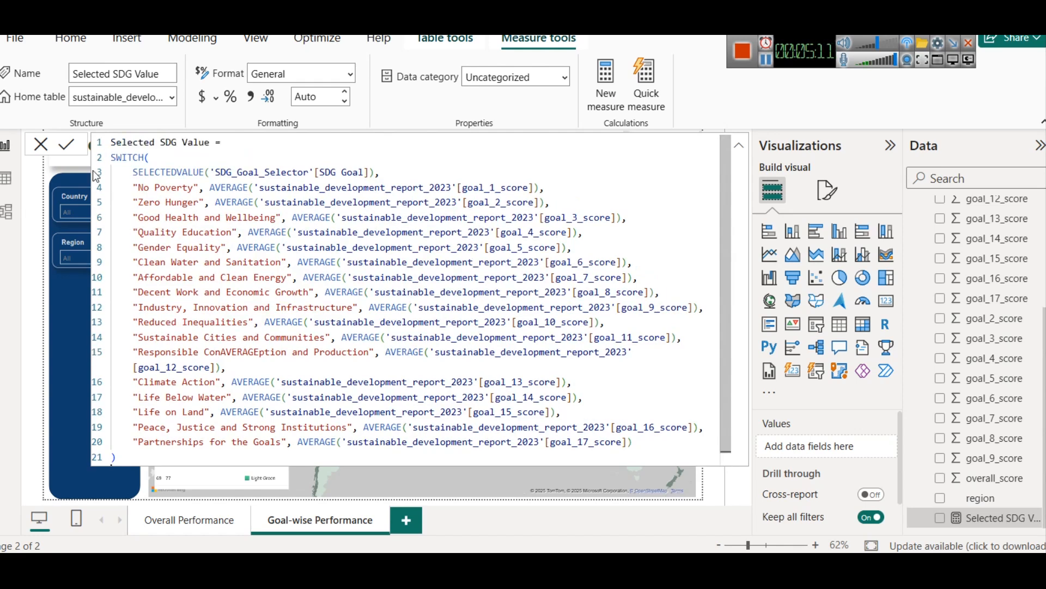
left_click(69, 146)
Step: Change the map's title text to "SDR 2023 - Score by Country"
left_click(473, 480)
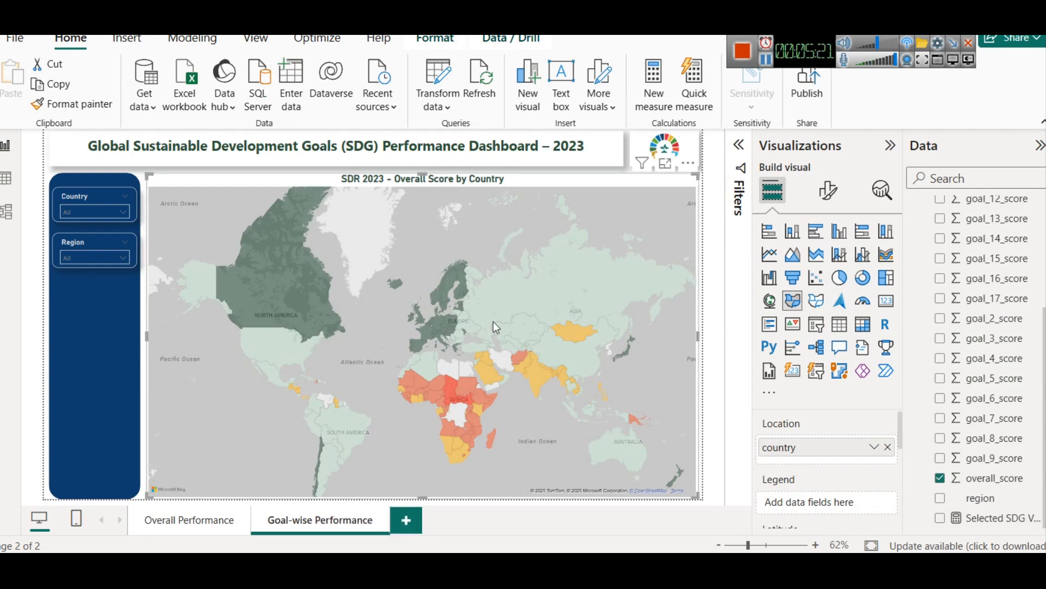
left_click(826, 191)
left_click(818, 276)
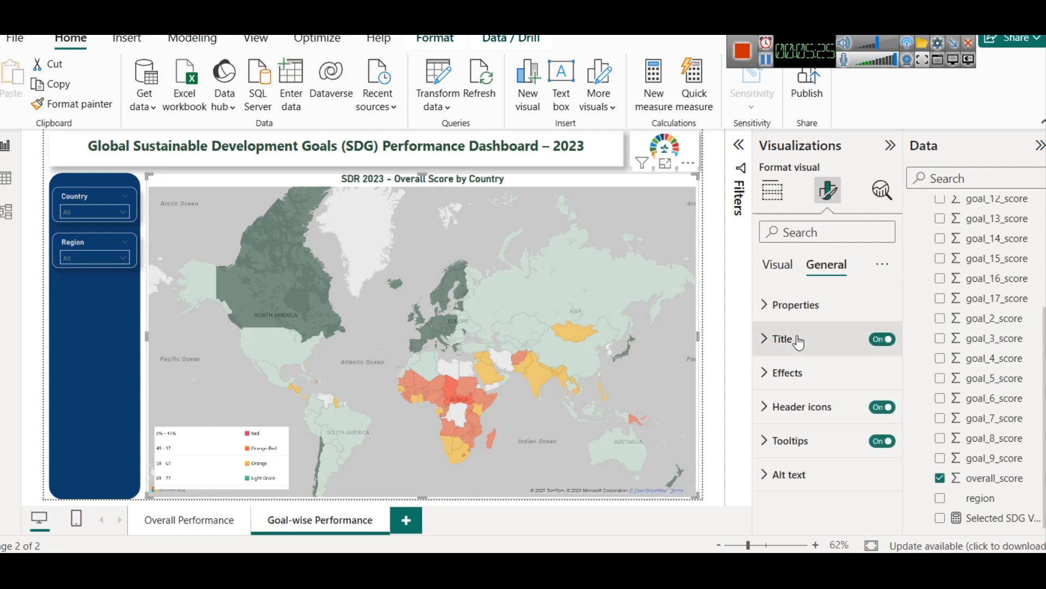
left_click(796, 338)
left_click(823, 424)
mouse_move(823, 424)
left_mouse_down()
mouse_move(773, 425)
mouse_move(811, 426)
left_mouse_up()
double_click(842, 422)
key("BackSpace")
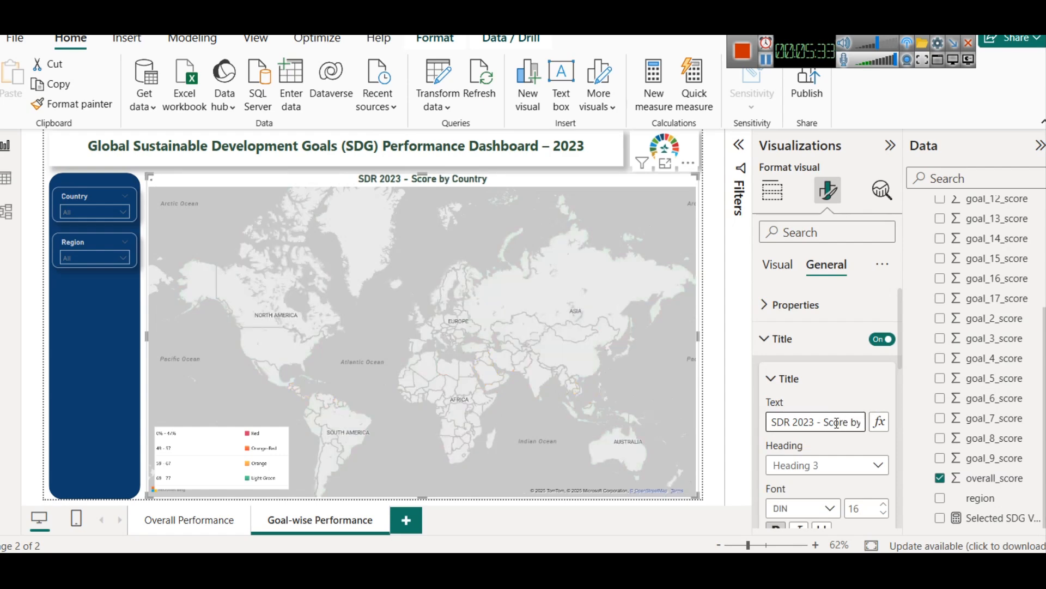
left_click(841, 380)
left_click(841, 380)
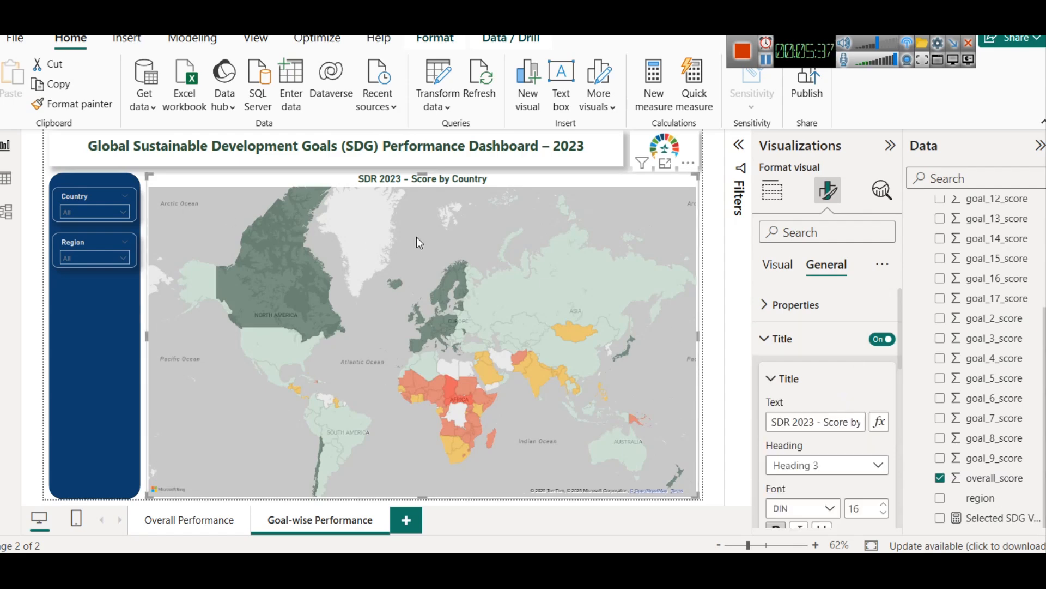
Step: Try to add a slicer while the map is selected, and undo the resulting visual change
left_click(85, 311)
left_click(194, 295)
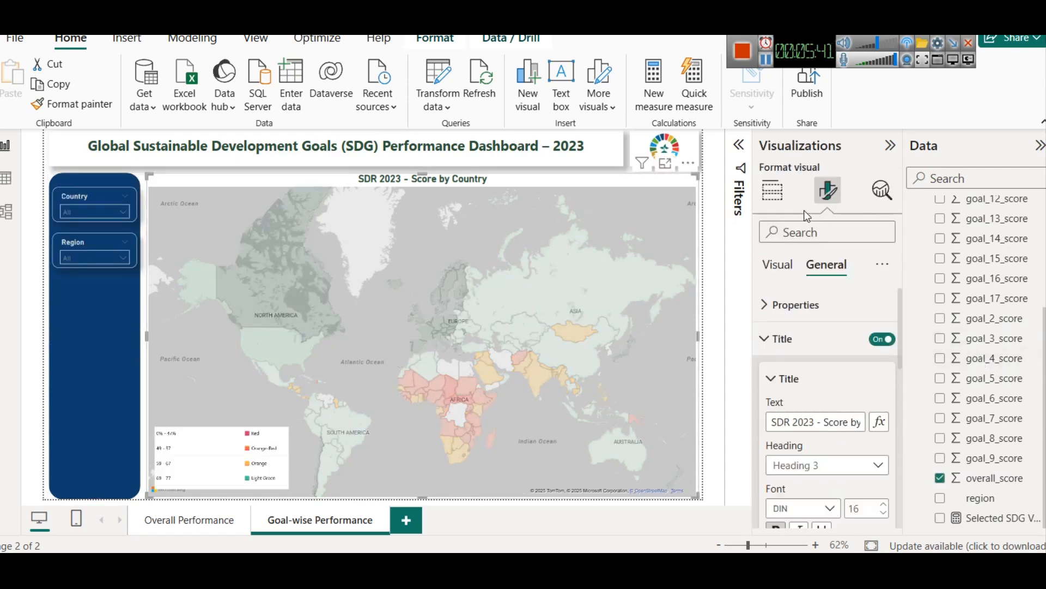
left_click(772, 190)
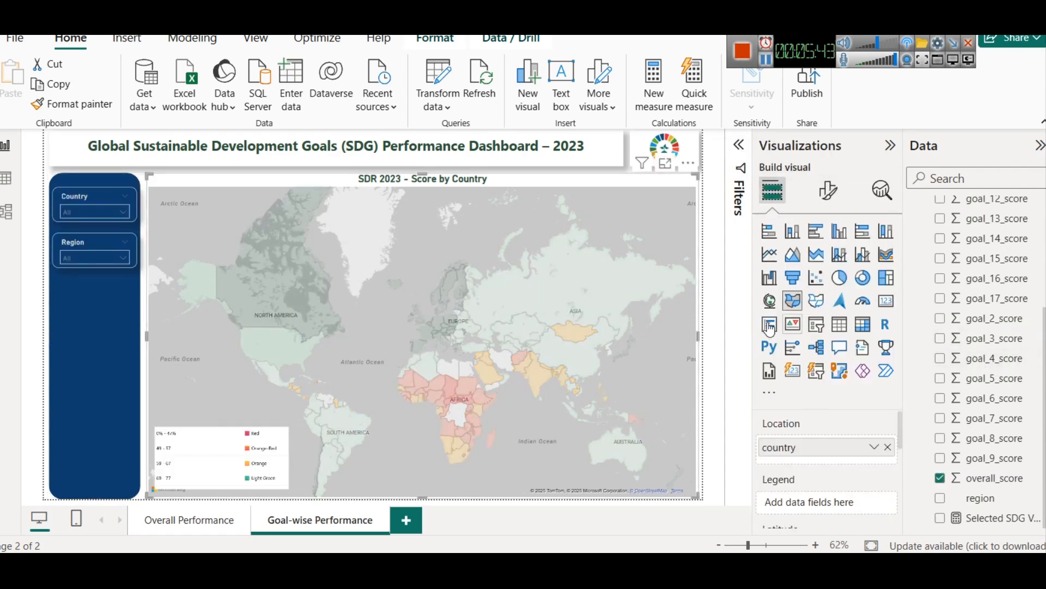
left_click(817, 325)
key("ctrl+z")
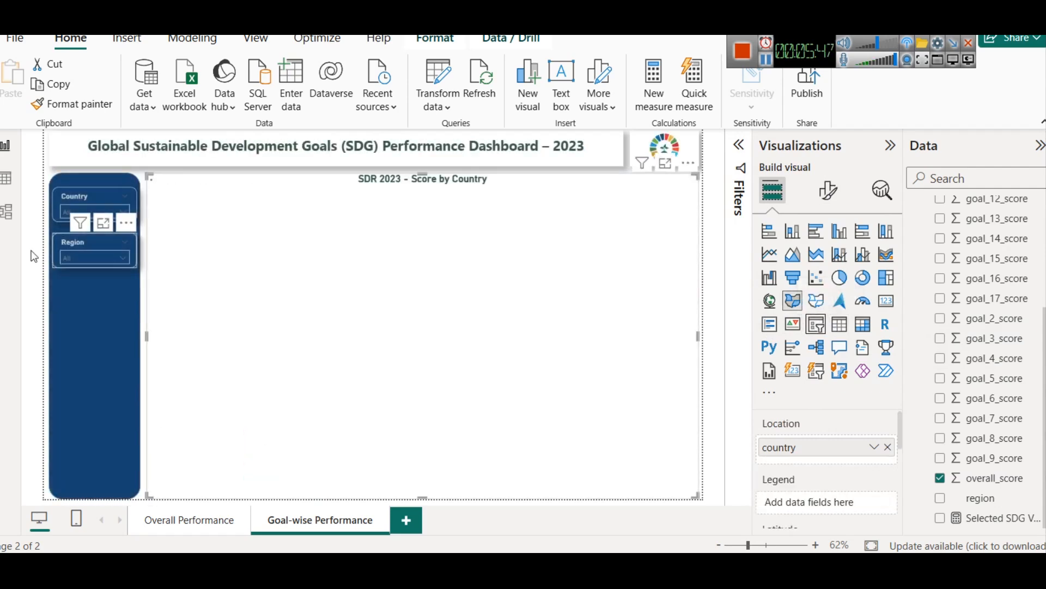
Step: Duplicate the Region slicer and place the copy directly below the original
left_click(71, 241)
key("ctrl+v")
left_click_drag(72, 243, 71, 281)
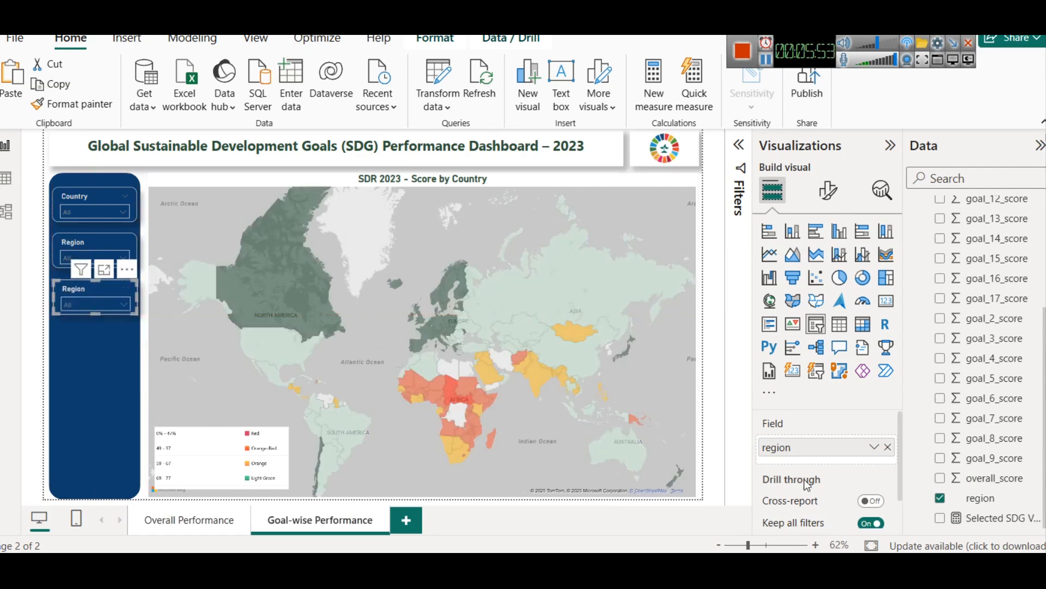
Step: Replace the copied slicer's region field with SDG Goal from SDG_Goal_Selector and check its list of goals
left_click(888, 446)
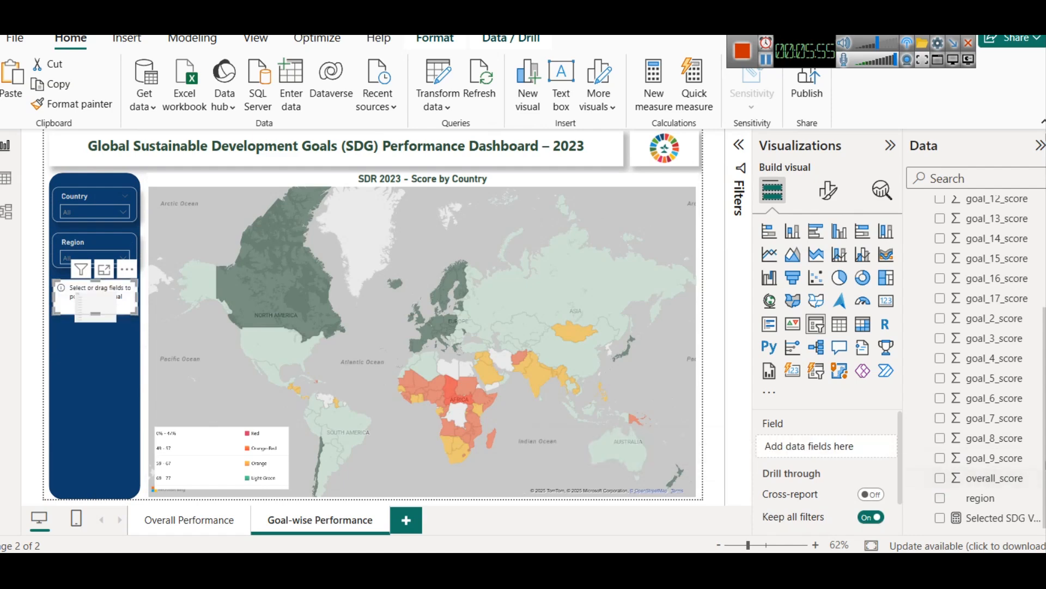
scroll(1028, 376, "up", 3)
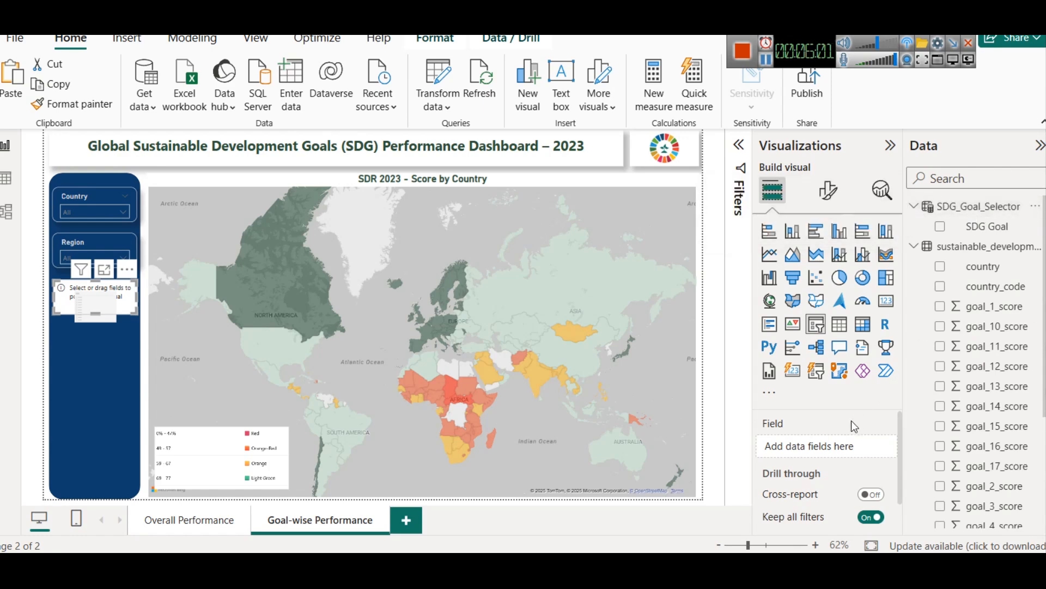
left_click_drag(979, 231, 815, 451)
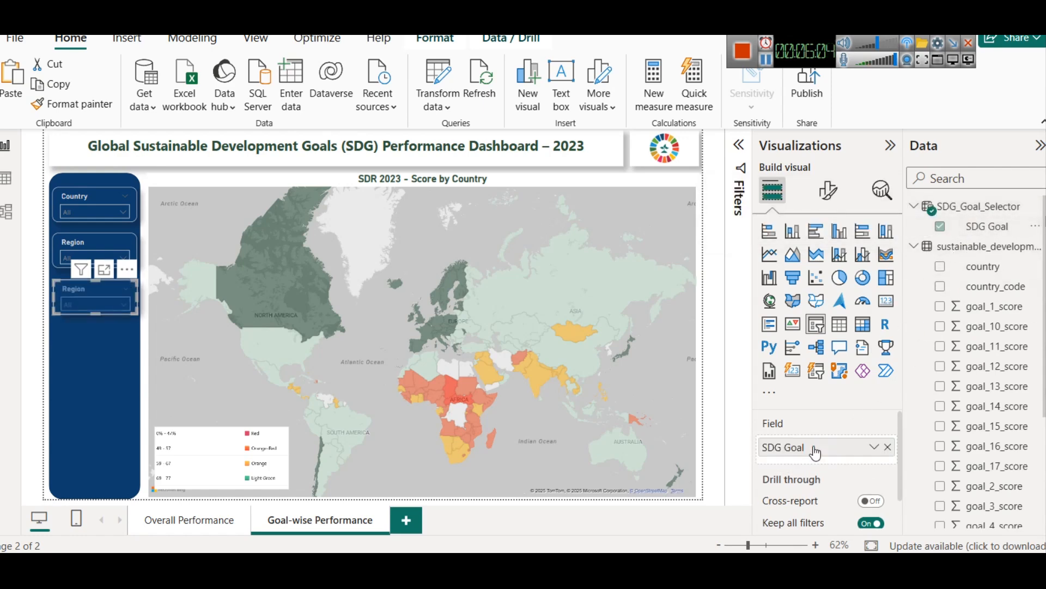
left_click(92, 305)
scroll(81, 215, "down", 3)
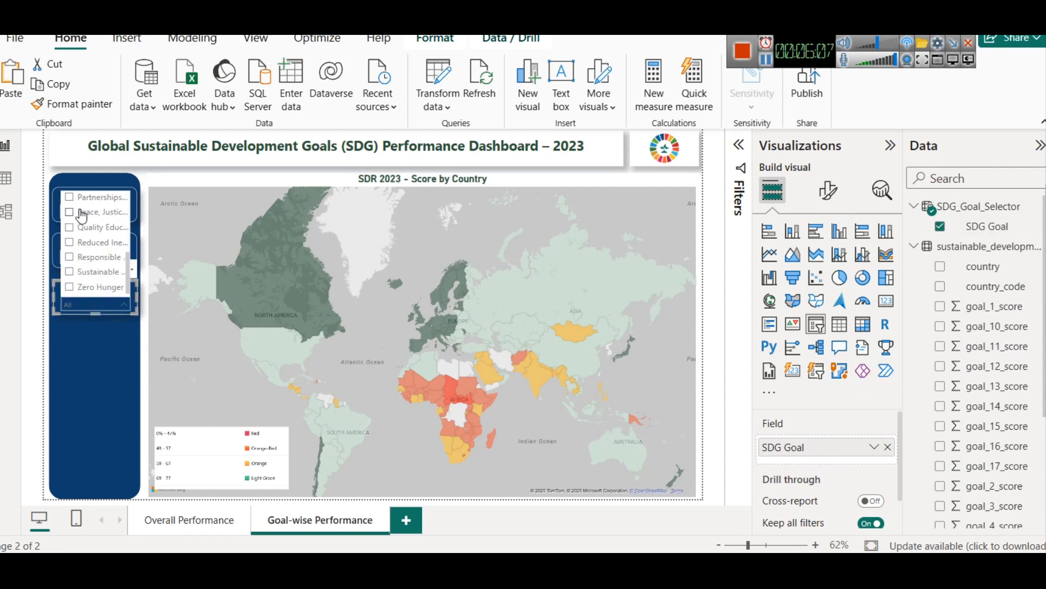
Step: Stretch the SDG Goal slicer down to fill most of the blue side panel and set its style to Vertical list
left_click_drag(97, 309, 101, 471)
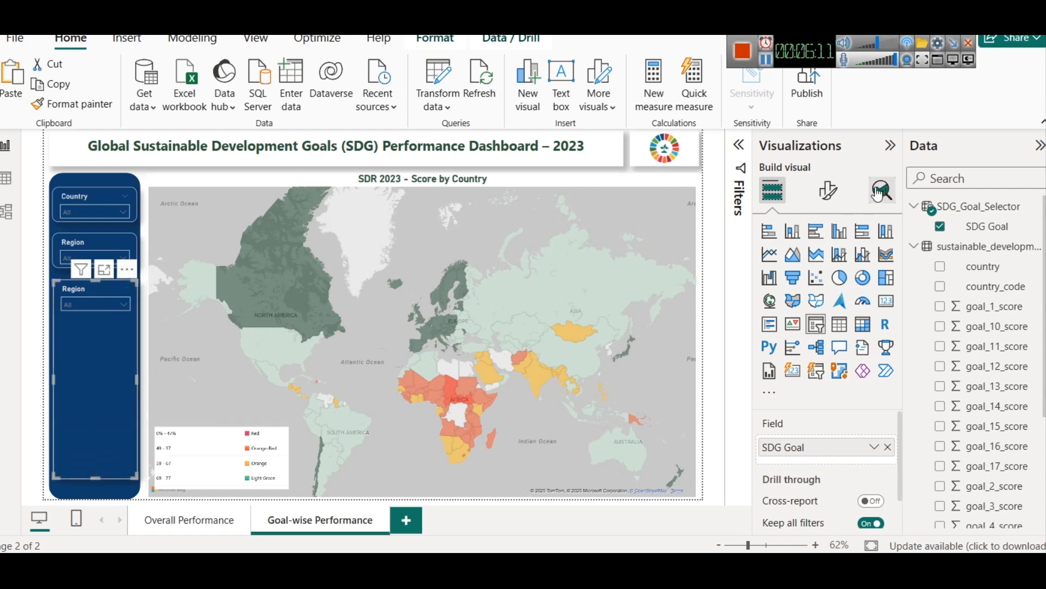
left_click(828, 189)
left_click(820, 305)
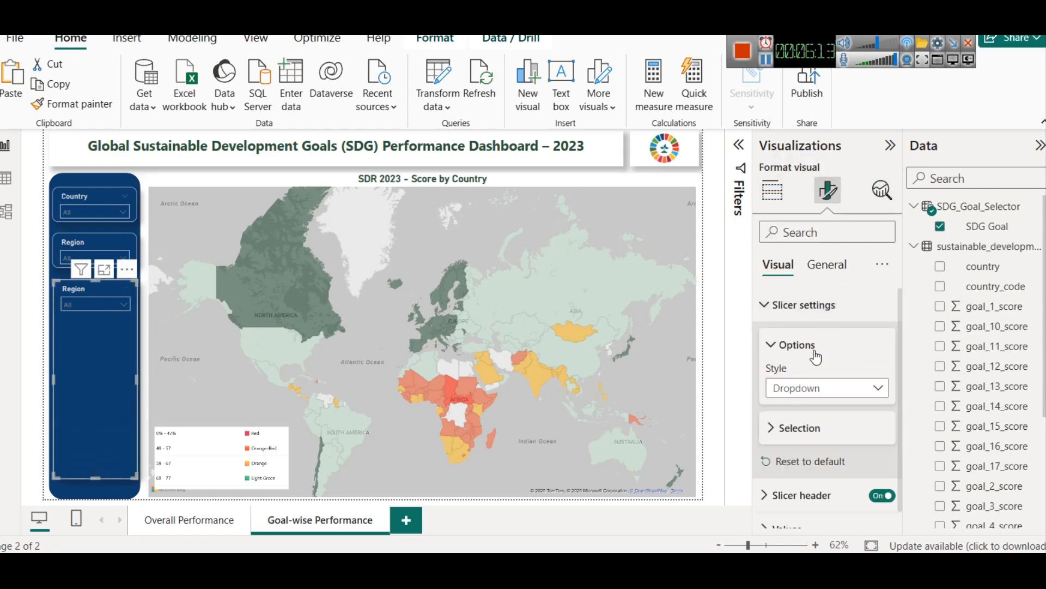
left_click(815, 388)
left_click(814, 408)
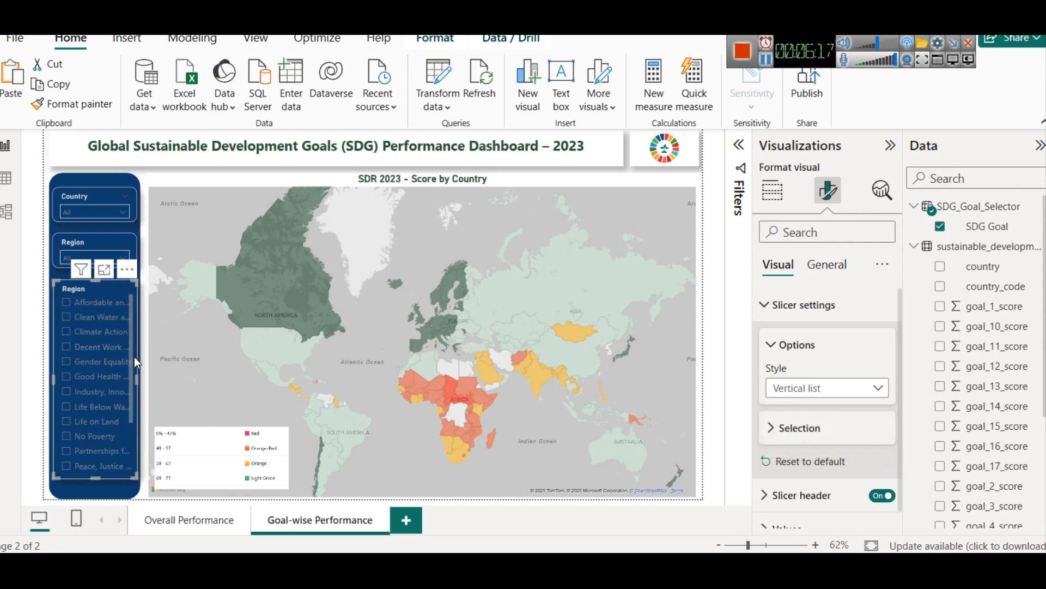
scroll(93, 385, "down", 3)
scroll(94, 385, "up", 3)
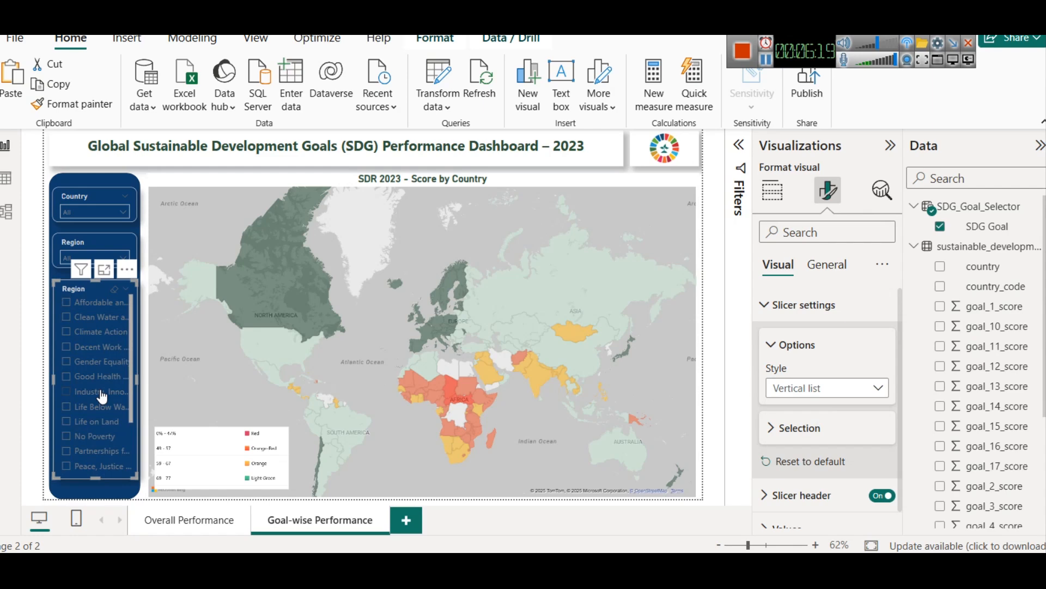
Step: Set the font color of the SDG Goal slicer's values to the lightest gray theme shade
scroll(778, 402, "down", 1)
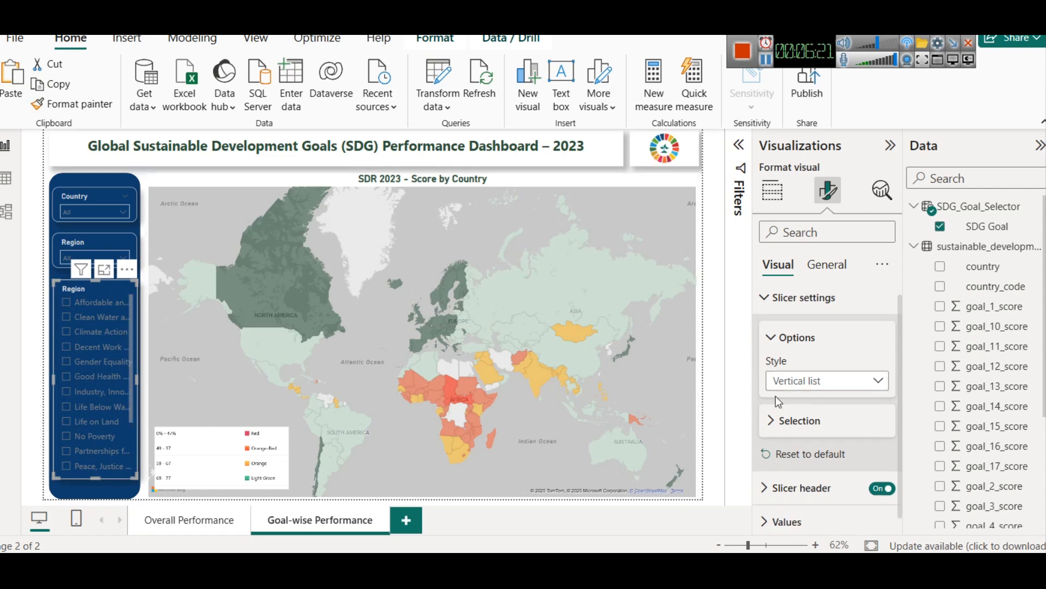
scroll(778, 402, "down", 1)
left_click(842, 505)
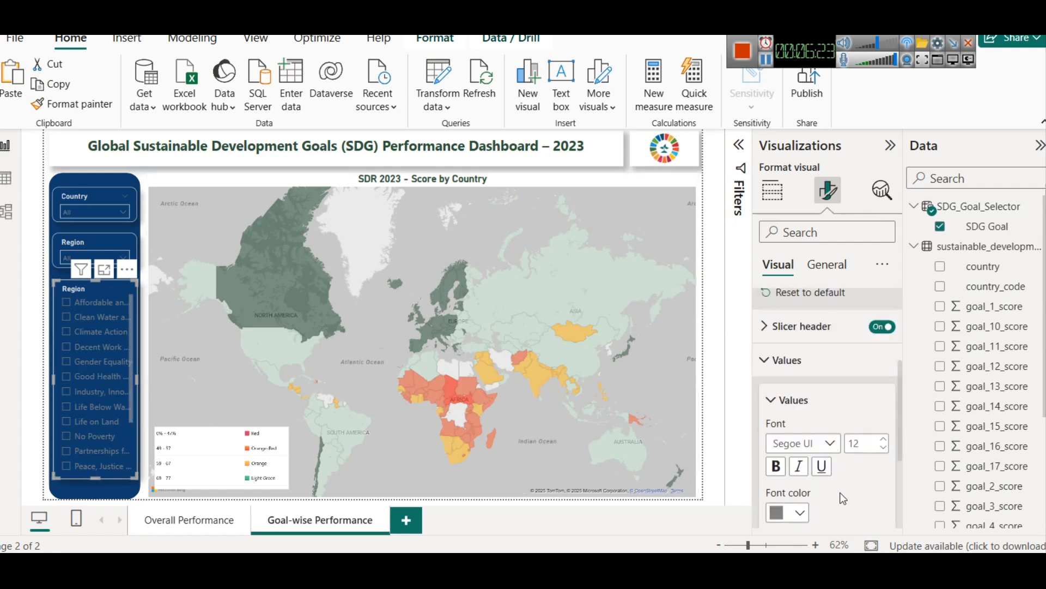
scroll(844, 498, "down", 1)
left_click(788, 497)
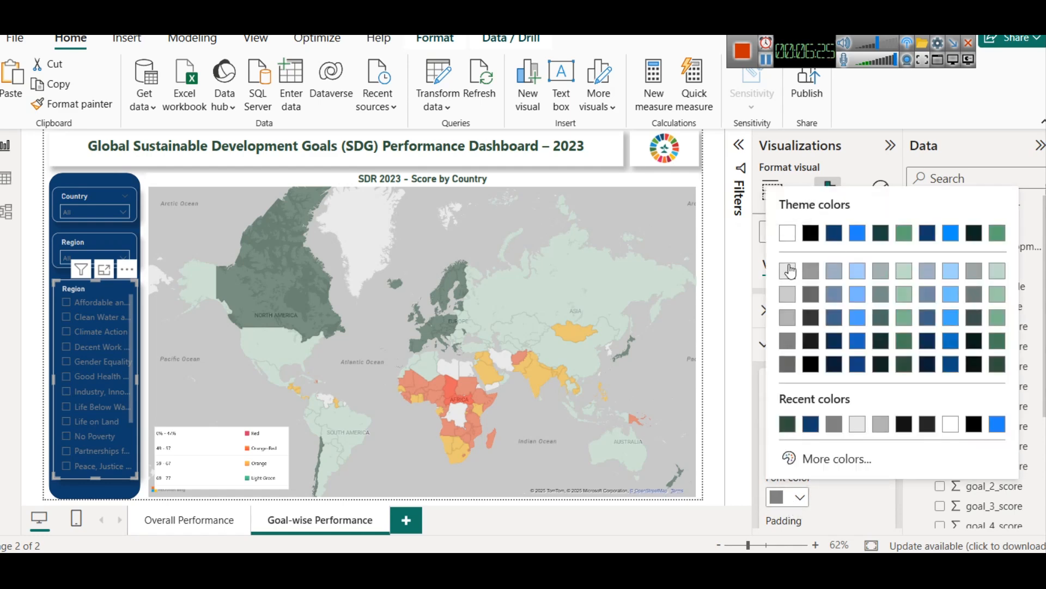
left_click(790, 270)
scroll(78, 319, "down", 2)
scroll(78, 319, "up", 3)
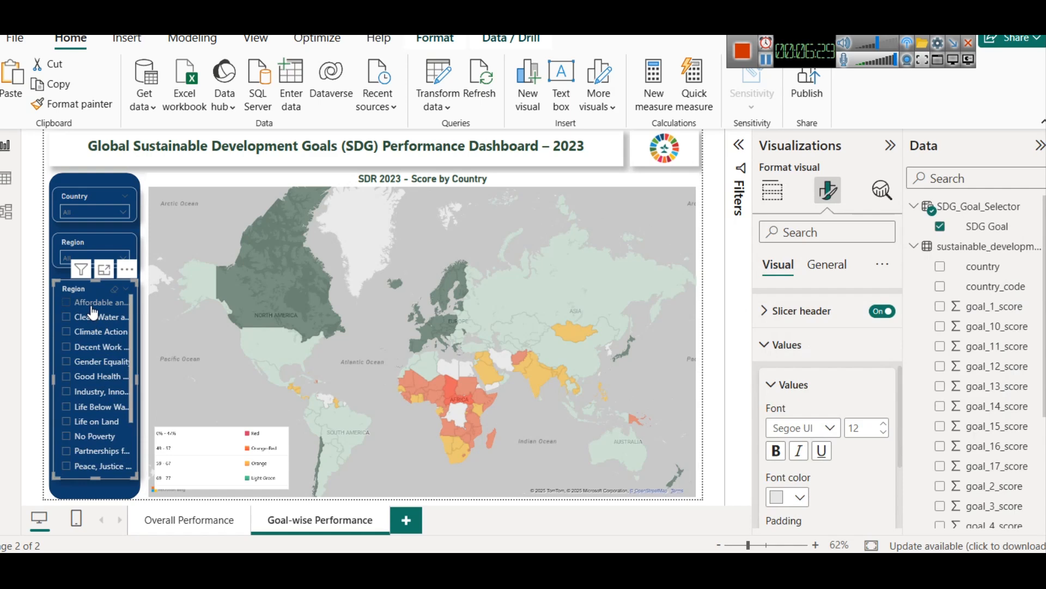
Step: Try out goal selections in the SDG Goal slicer and clear them again
left_click(92, 309)
left_click(95, 319)
left_click(95, 321)
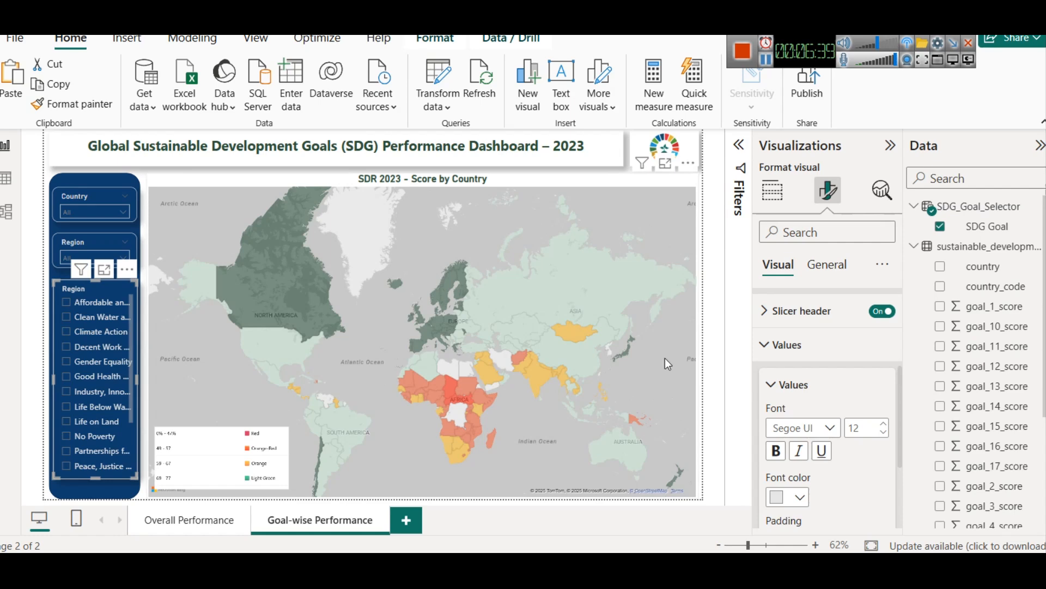
Step: Replace Sum of overall_score with the Selected SDG Value measure in the map's tooltips
left_click(539, 183)
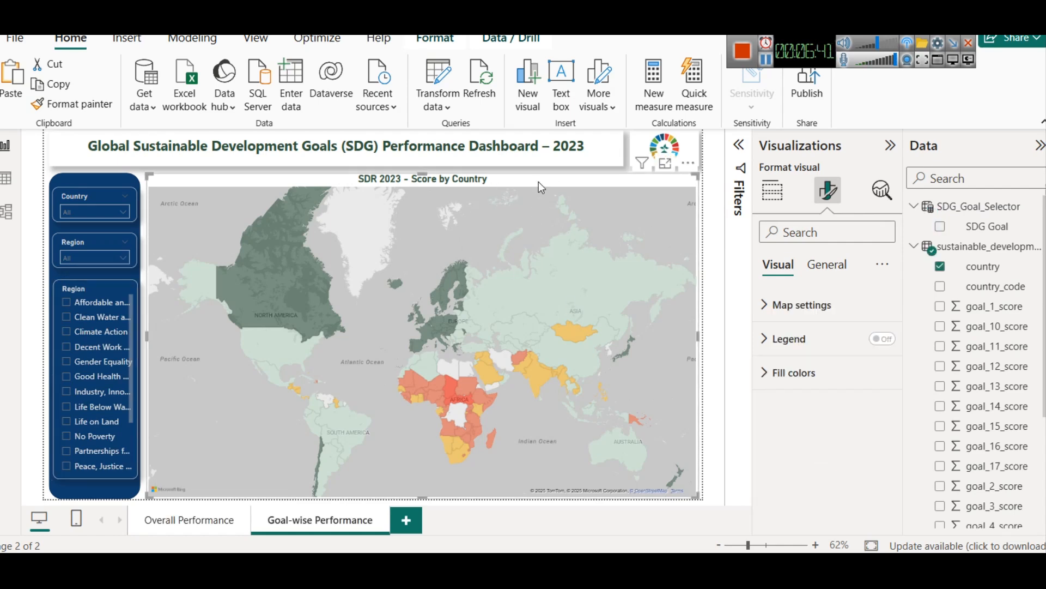
left_click(776, 201)
scroll(832, 477, "down", 2)
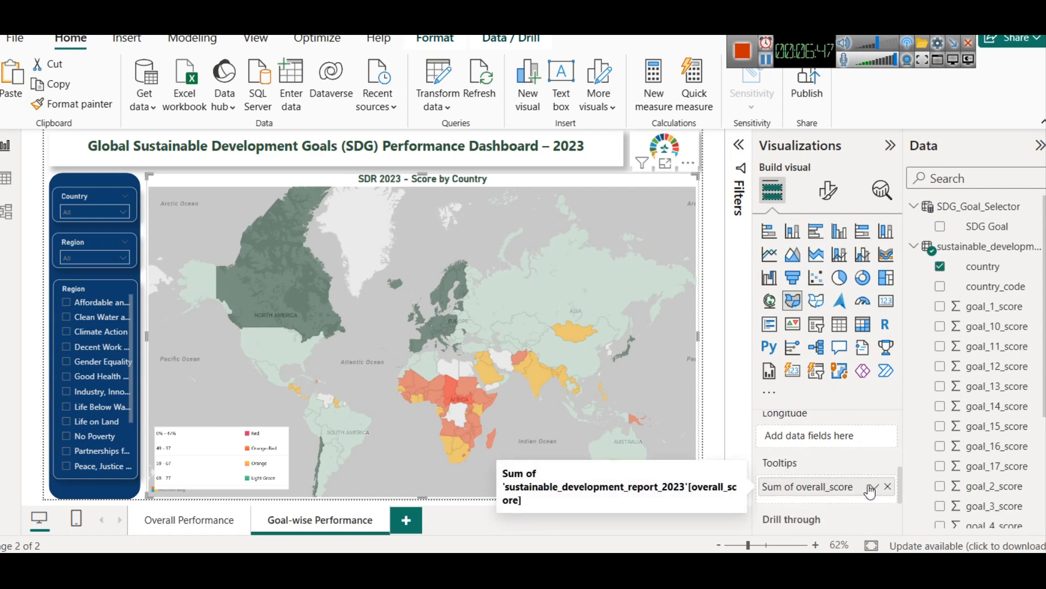
left_click(888, 486)
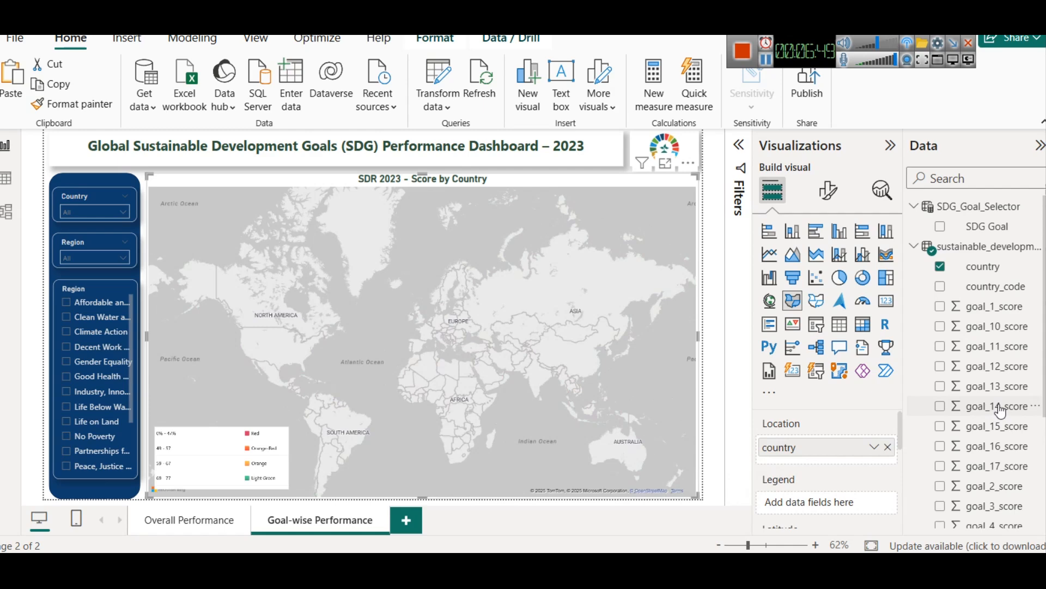
scroll(1000, 410, "down", 3)
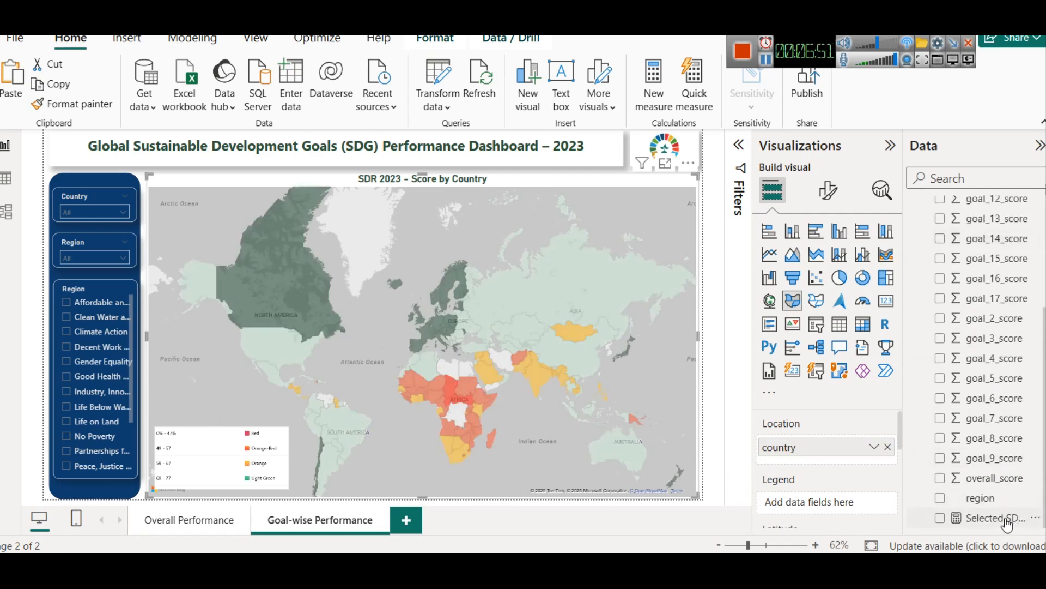
scroll(856, 468, "down", 3)
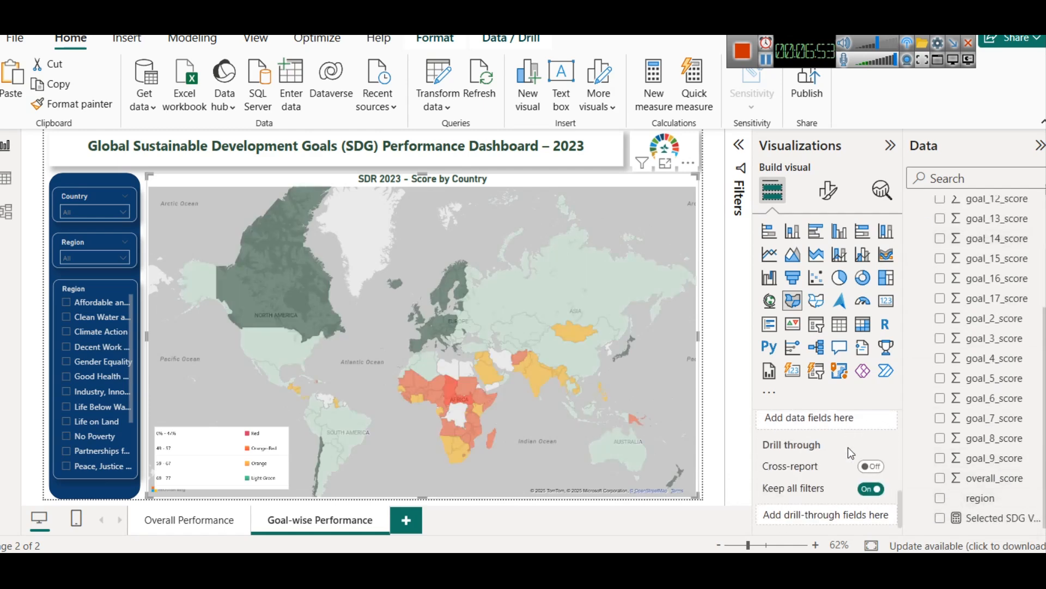
scroll(848, 447, "up", 3)
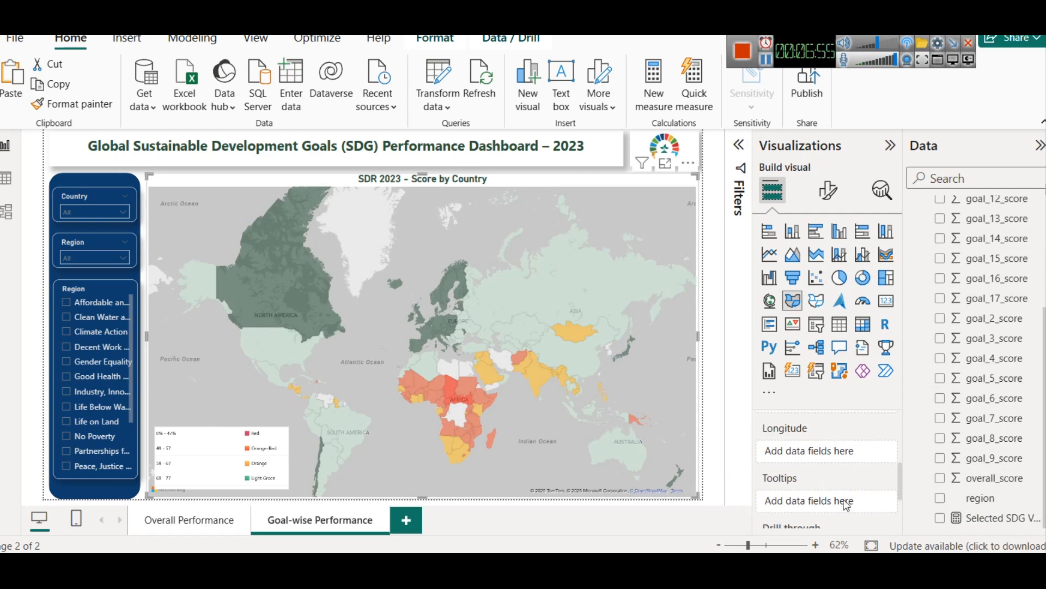
left_click_drag(976, 522, 826, 500)
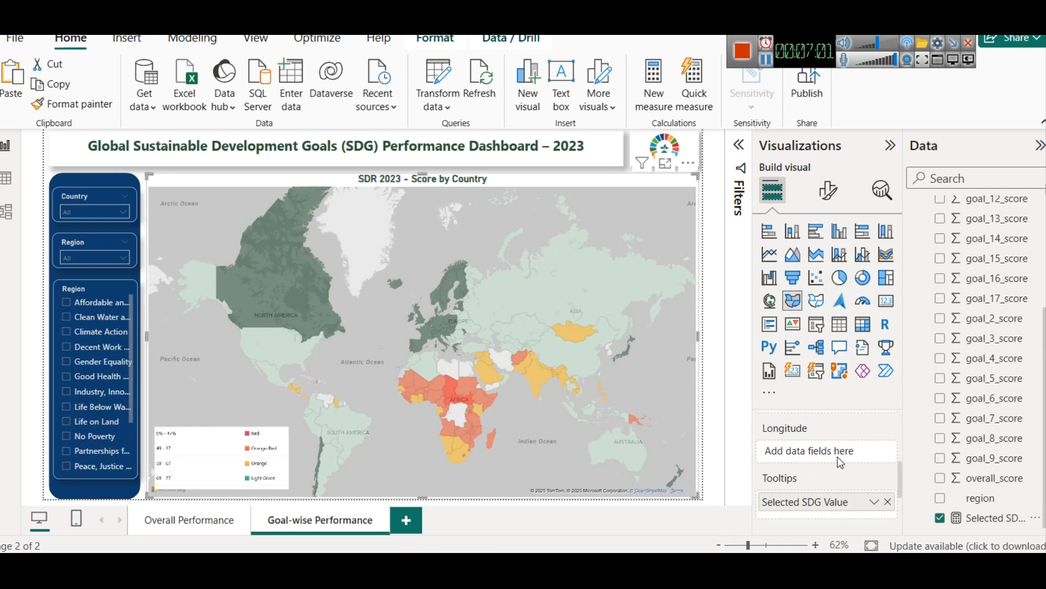
Step: Base the map's rule-driven default fill color on the Selected SDG Value measure
left_click(828, 191)
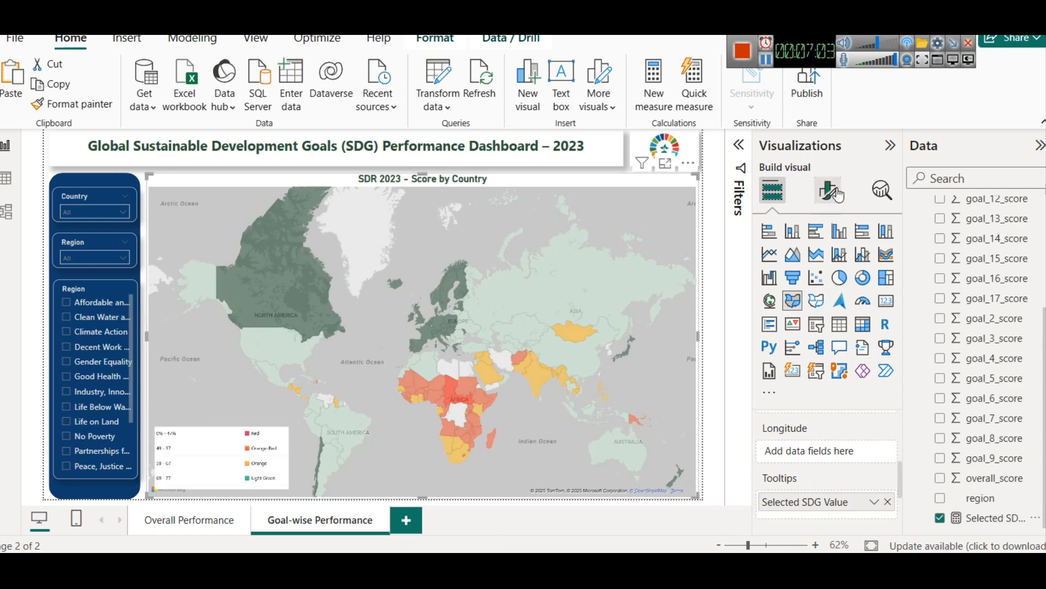
left_click(785, 372)
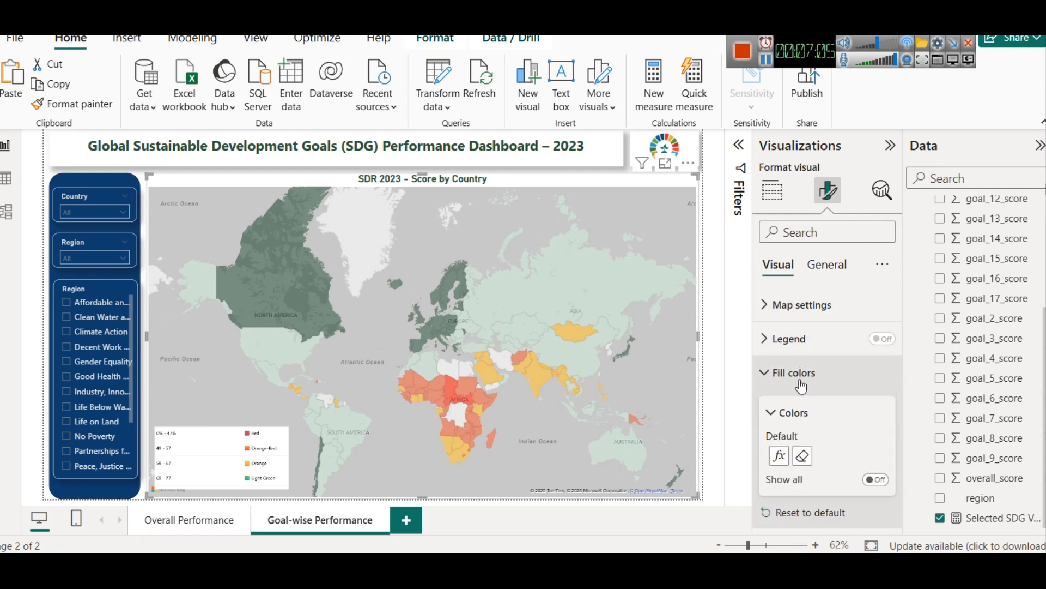
left_click(780, 455)
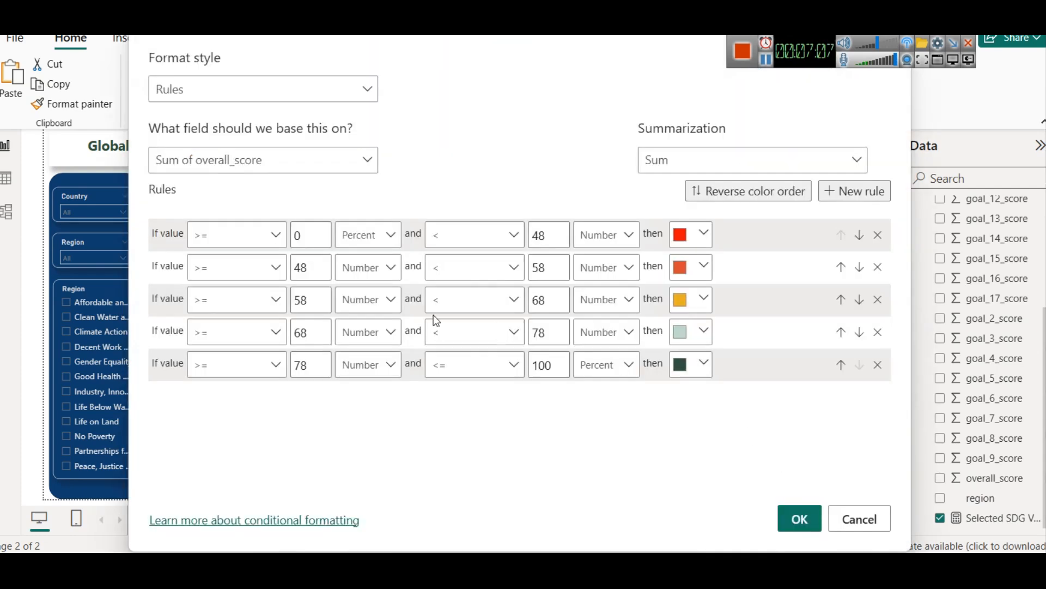
left_click(260, 163)
left_click(160, 239)
scroll(267, 349, "down", 5)
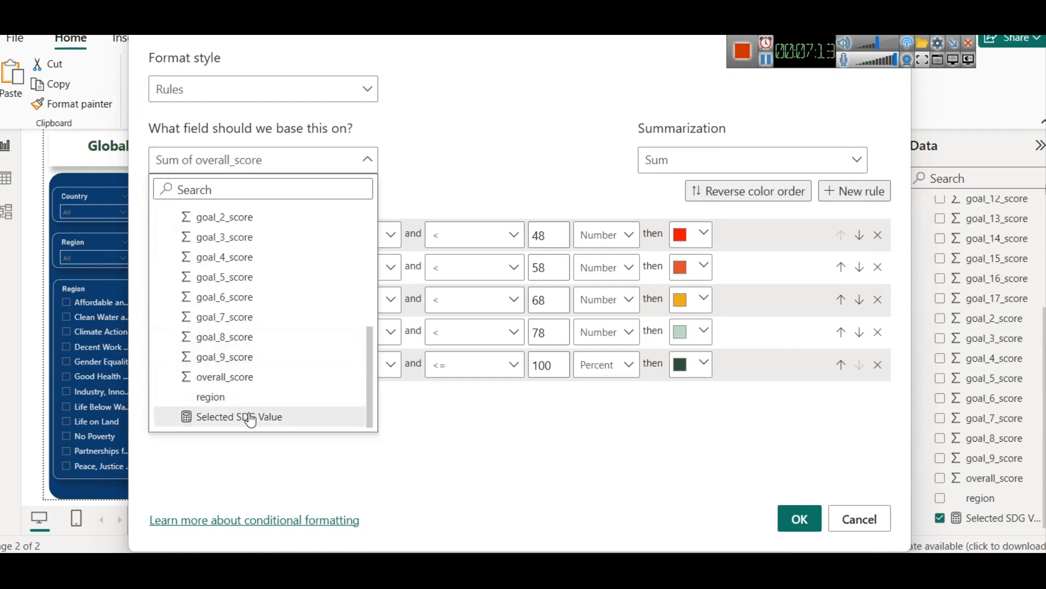
left_click(251, 417)
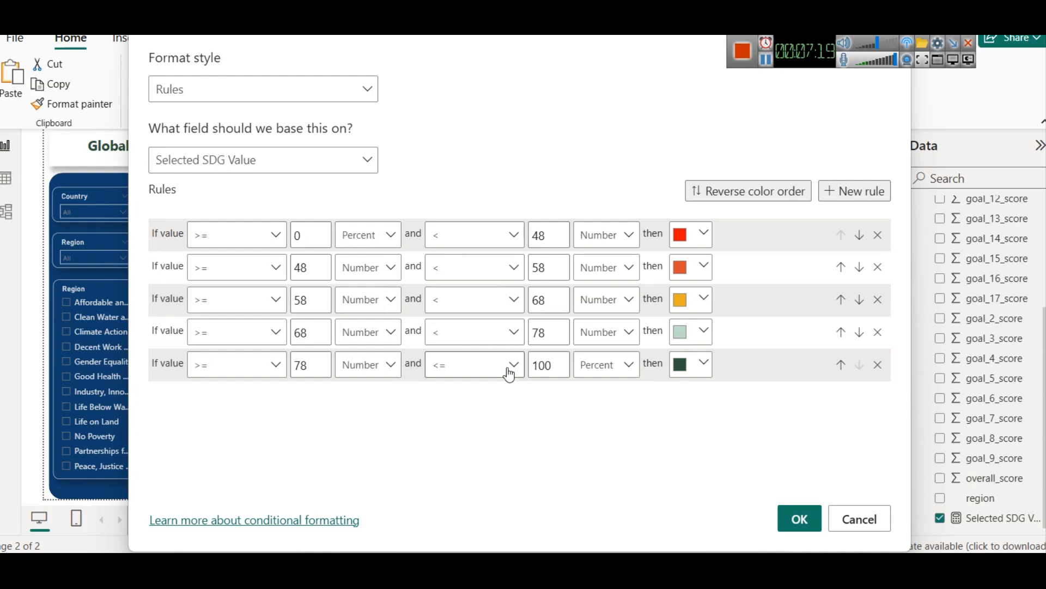
left_click(797, 517)
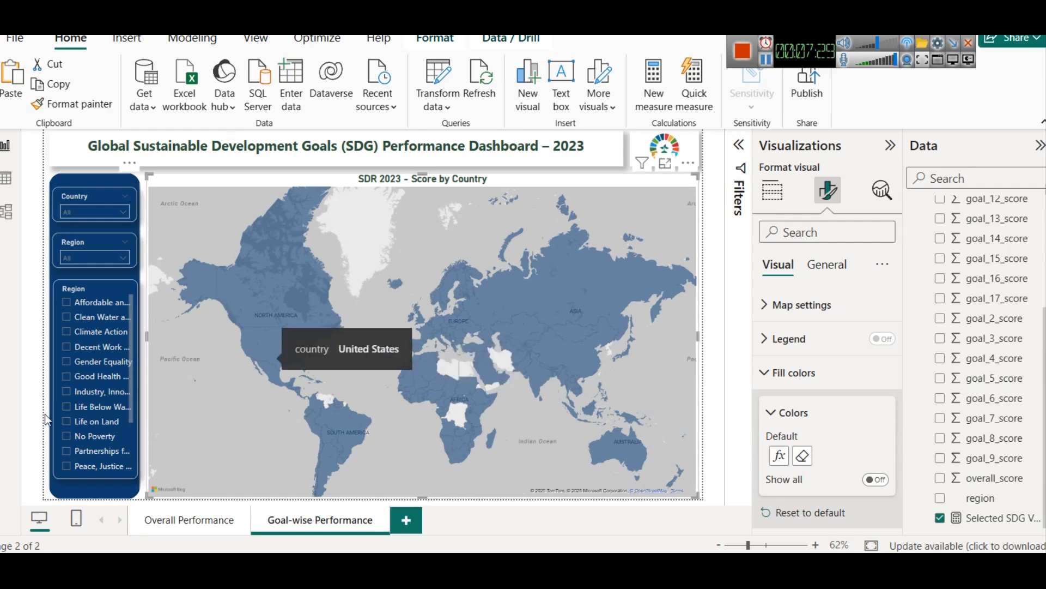
Step: Check the map's colors for the Affordable and Clean Energy, Clean Water and Climate Action goals in the slicer
left_click(84, 310)
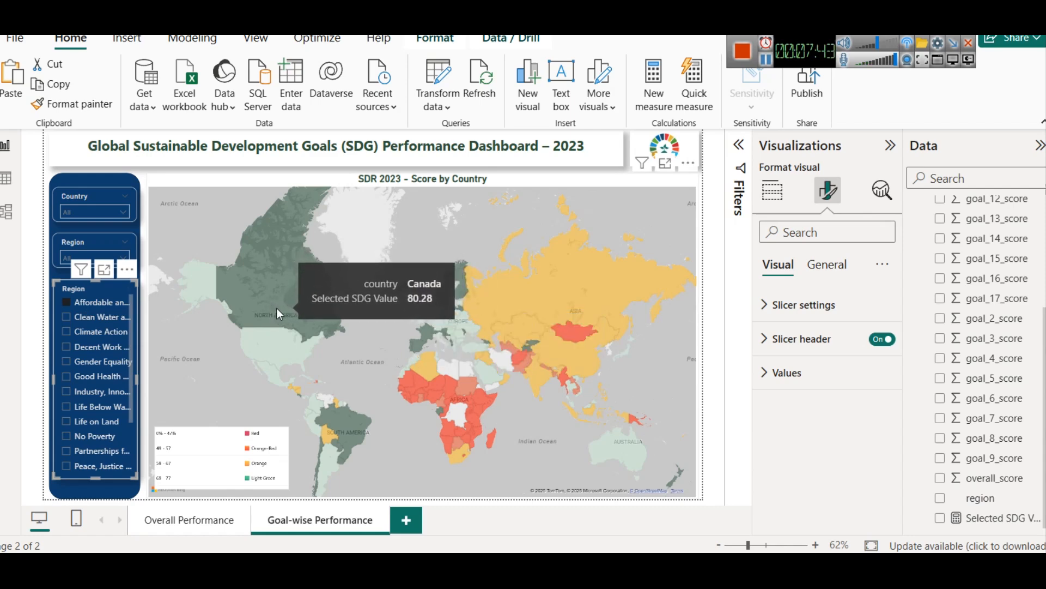
left_click(87, 321)
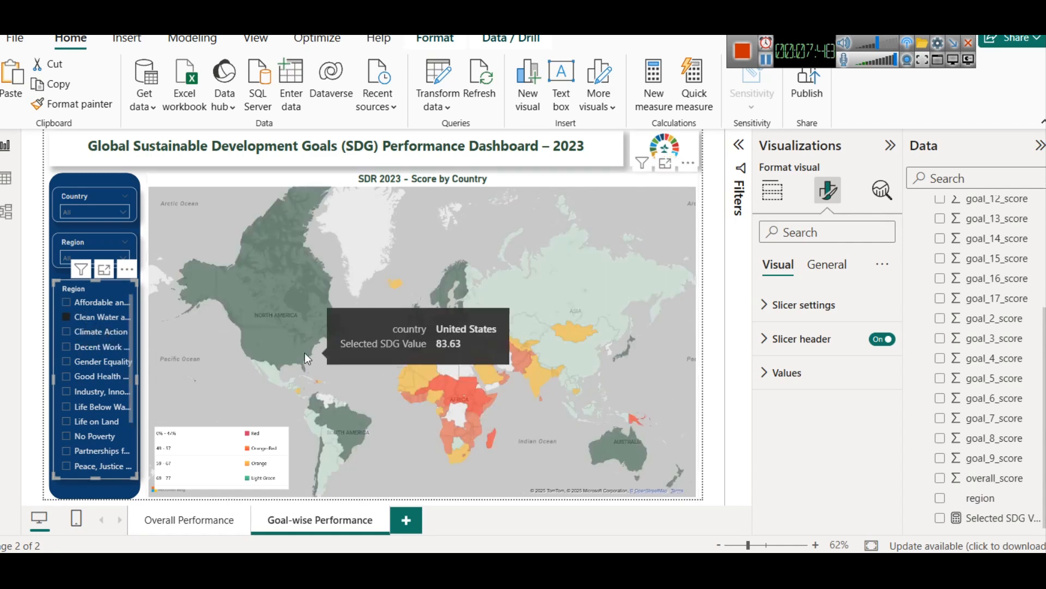
left_click(99, 331)
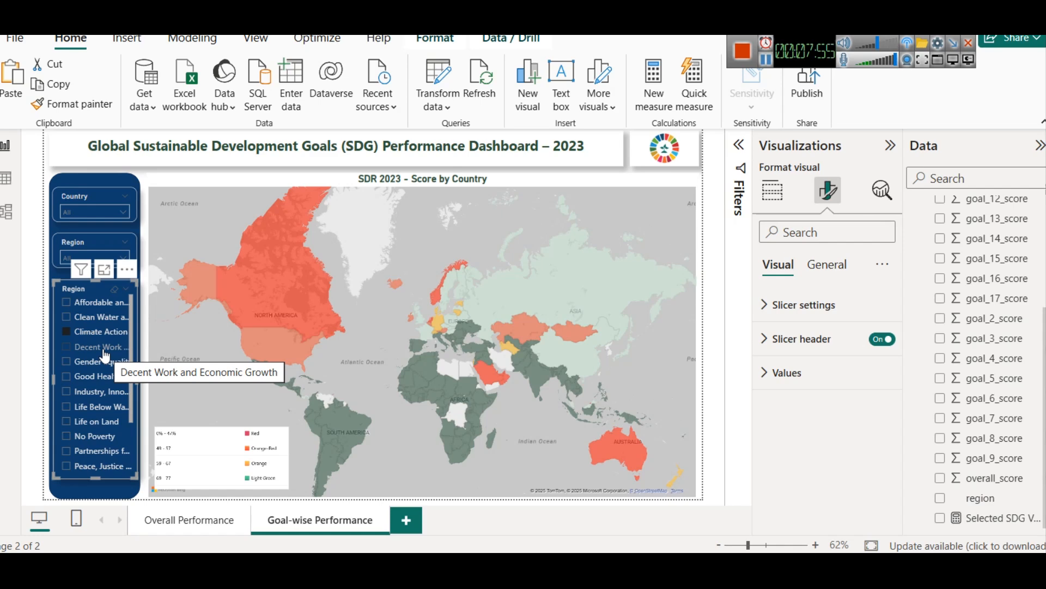
left_click(772, 189)
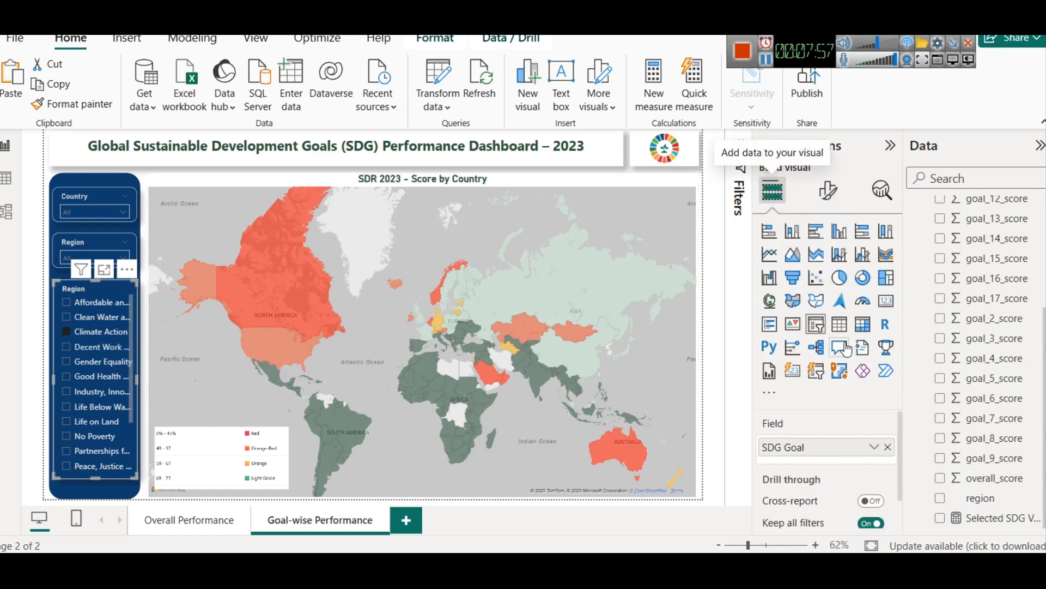
left_click(886, 308)
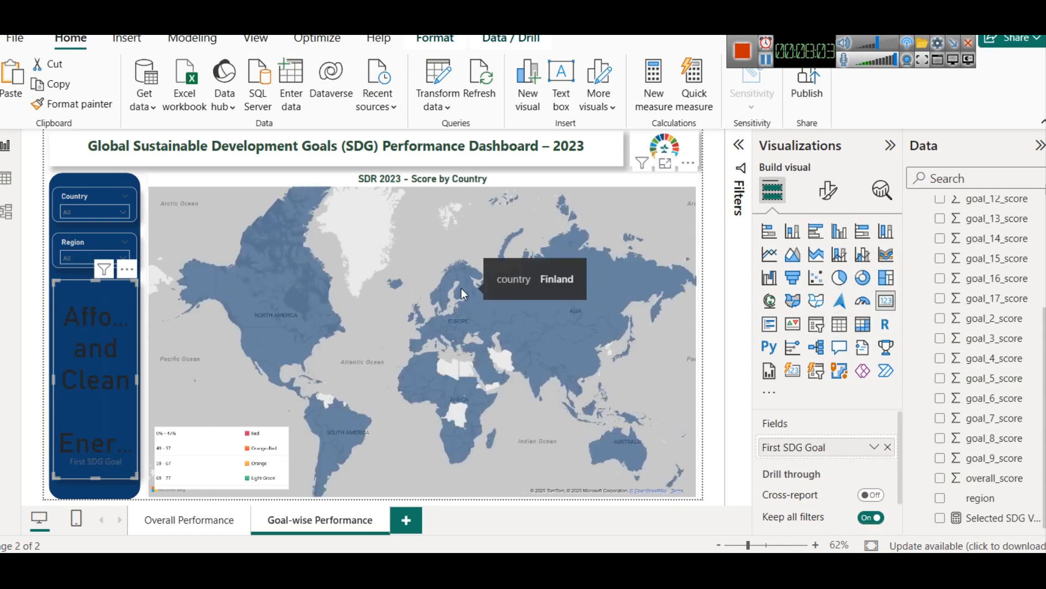
key("ctrl+z")
left_click(610, 185)
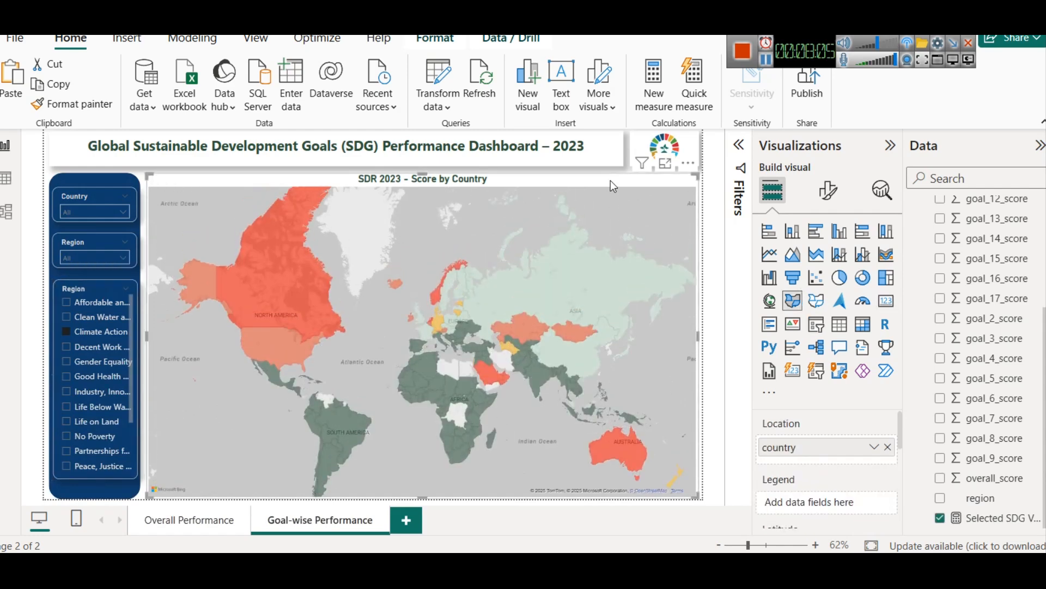
left_click(885, 305)
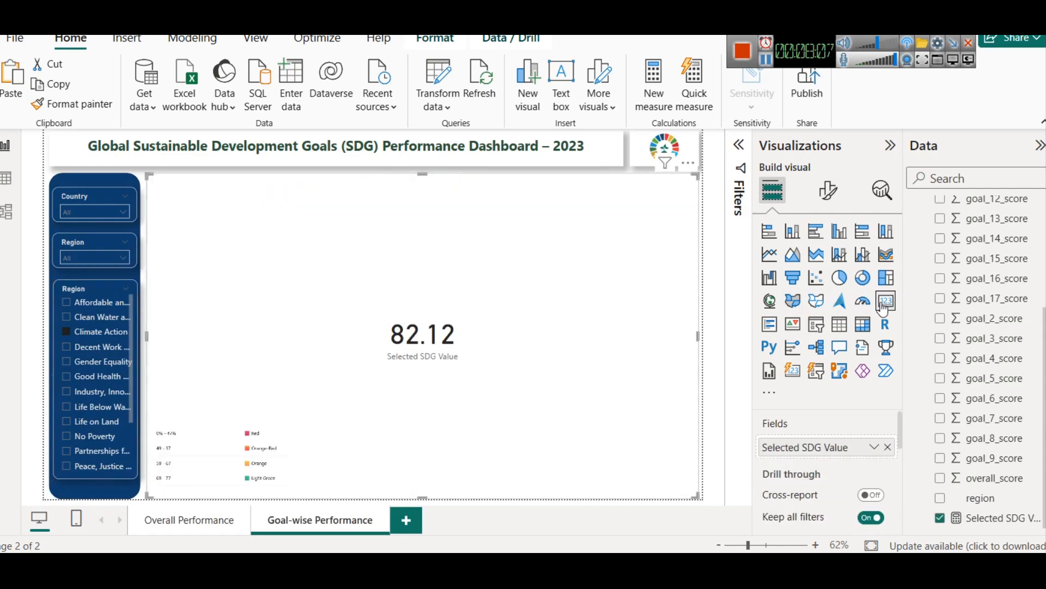
key("ctrl+z")
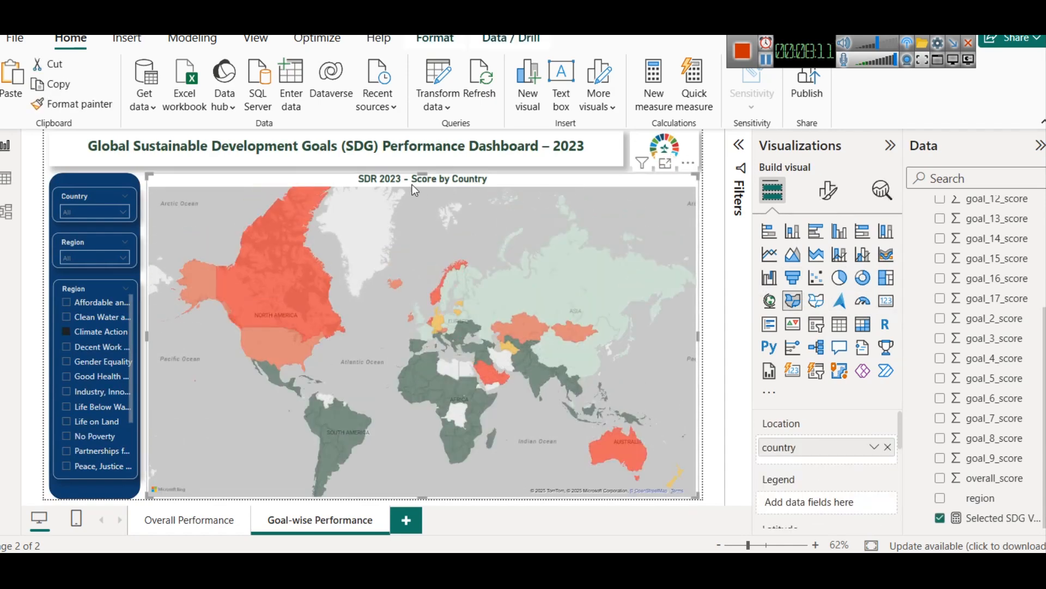
Step: Shrink the map from its upper edge and insert an empty card in the space above it
left_click_drag(412, 186, 425, 272)
left_click(452, 227)
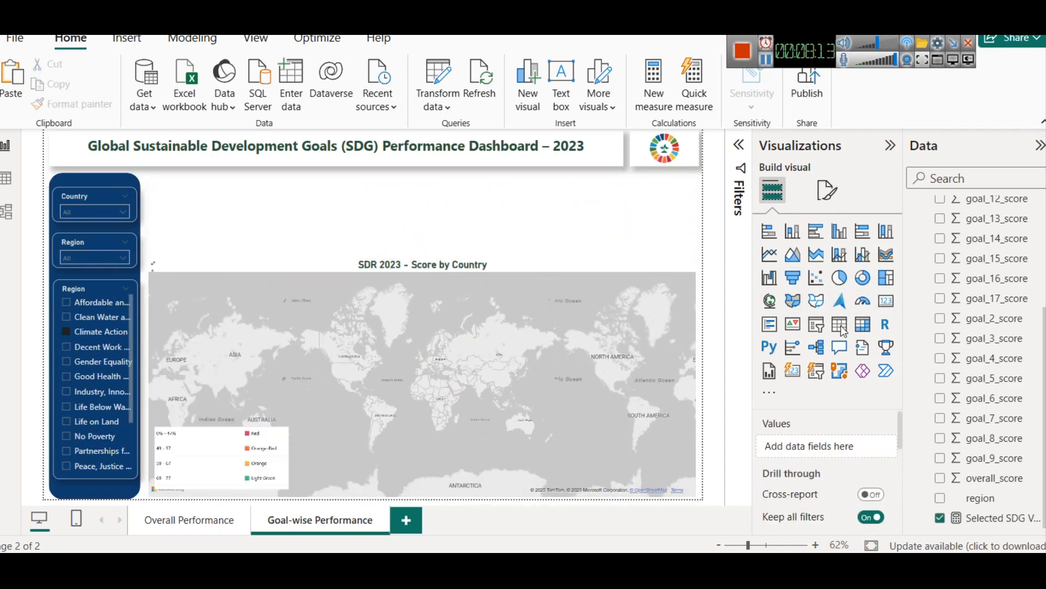
left_click(888, 307)
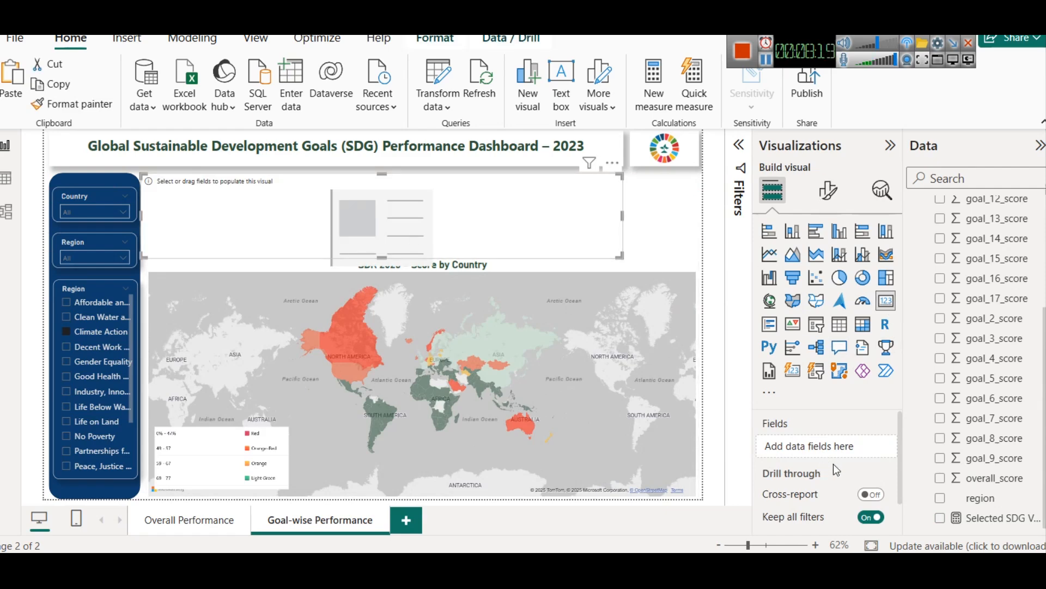
Step: Show the SDG Goal field in the card and select the Decent Work and Economic Growth goal in the slicer
left_click_drag(992, 518, 860, 450)
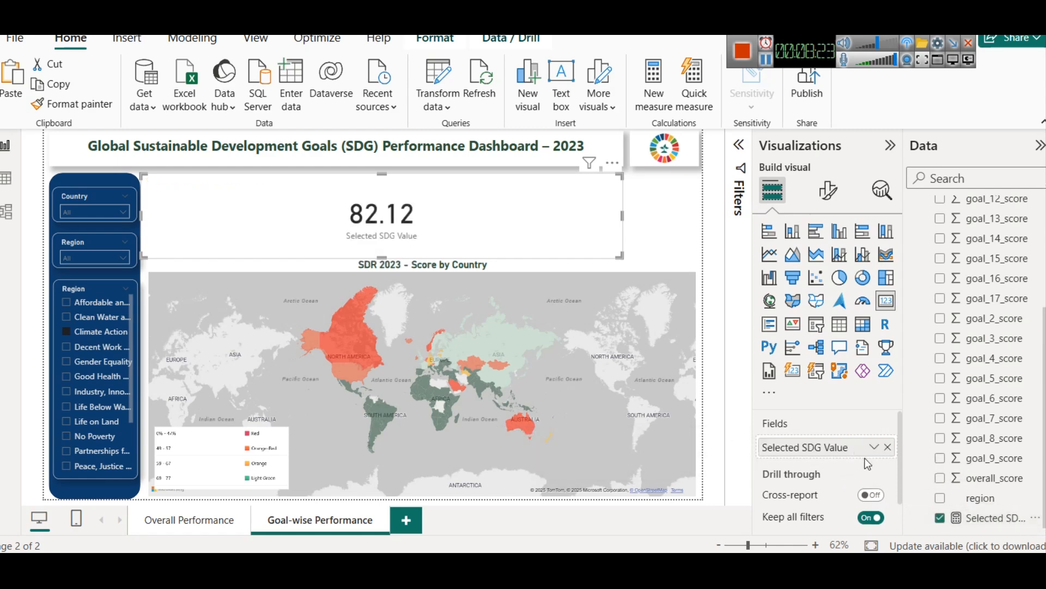
left_click(888, 447)
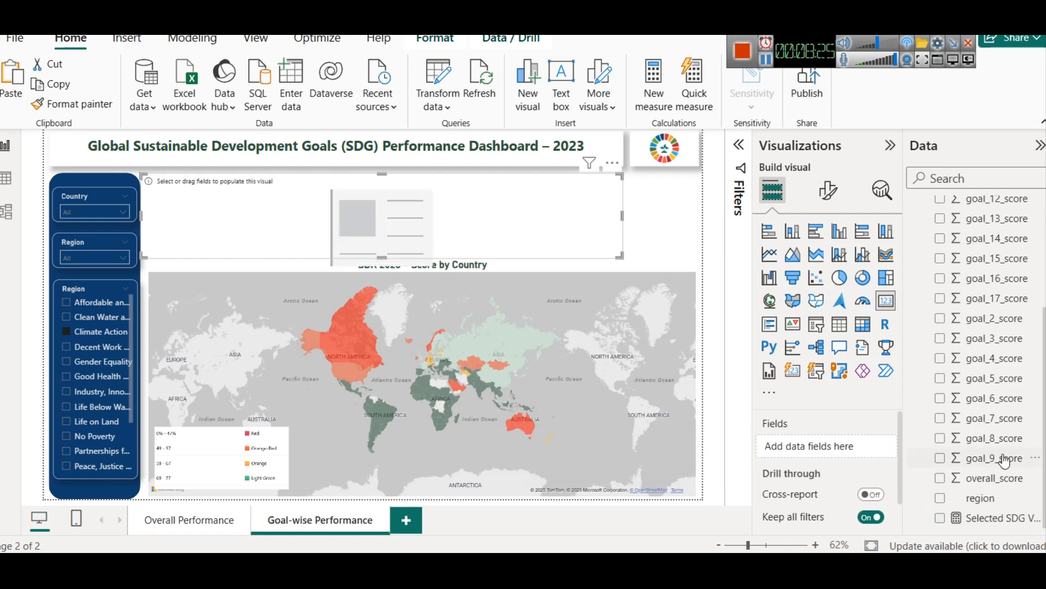
scroll(1006, 460, "up", 3)
left_click_drag(987, 224, 869, 433)
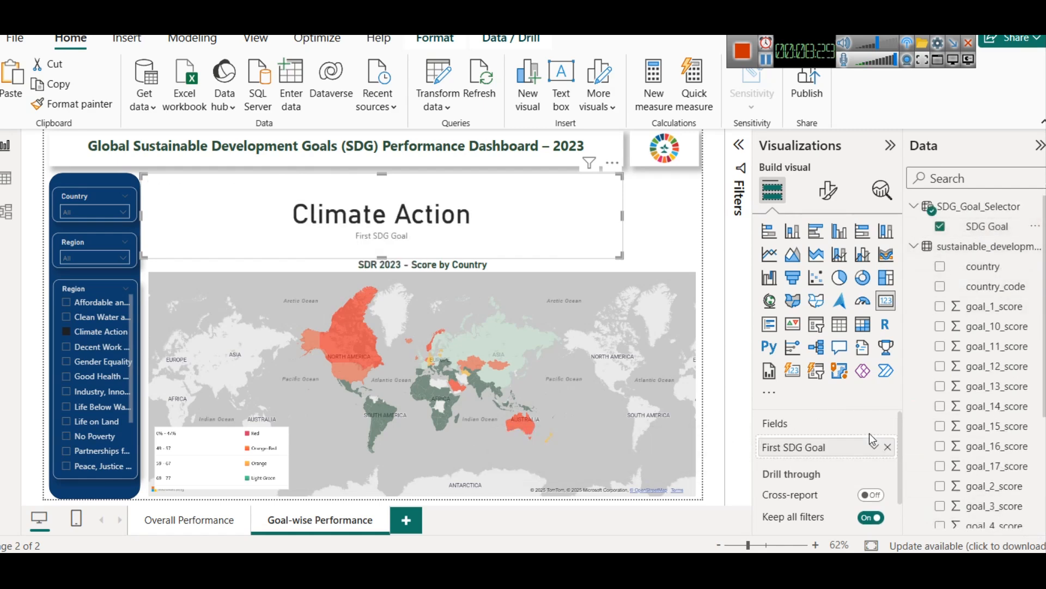
left_click(103, 345)
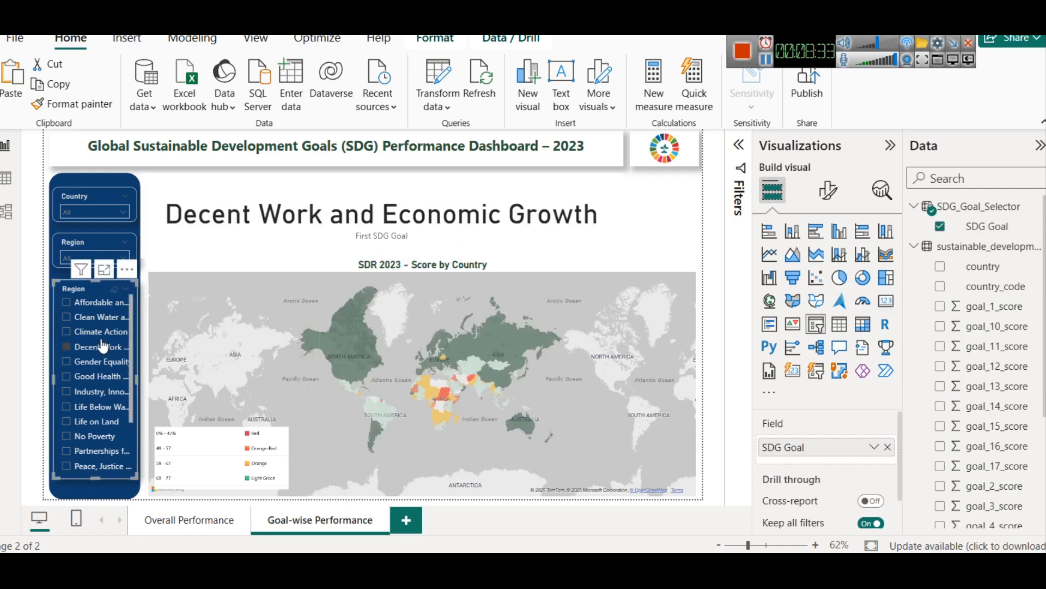
Step: Turn off the card's category label and set its callout value font size to 15
left_click(827, 190)
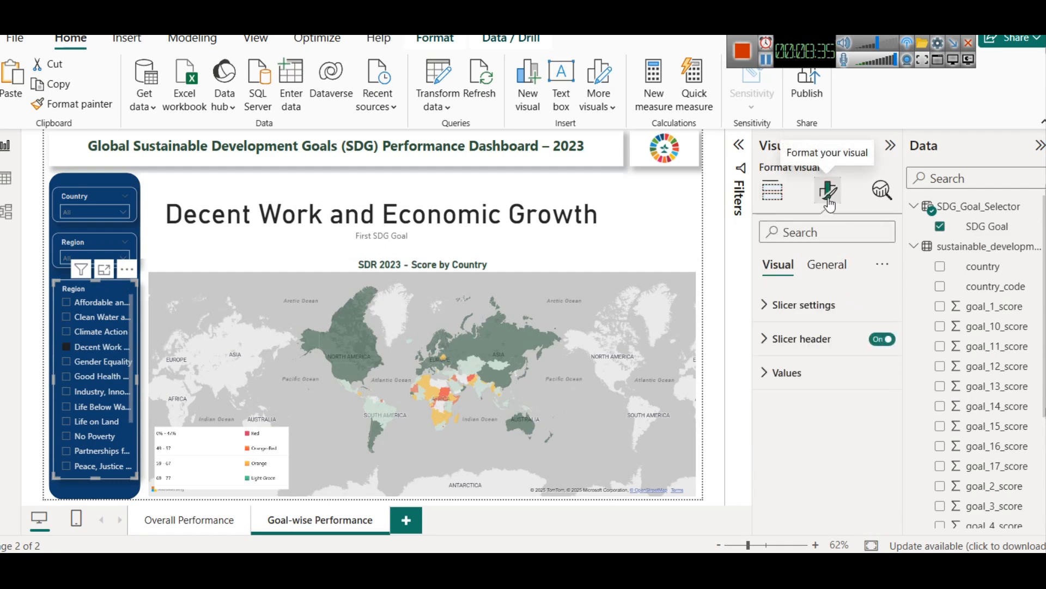
left_click(885, 340)
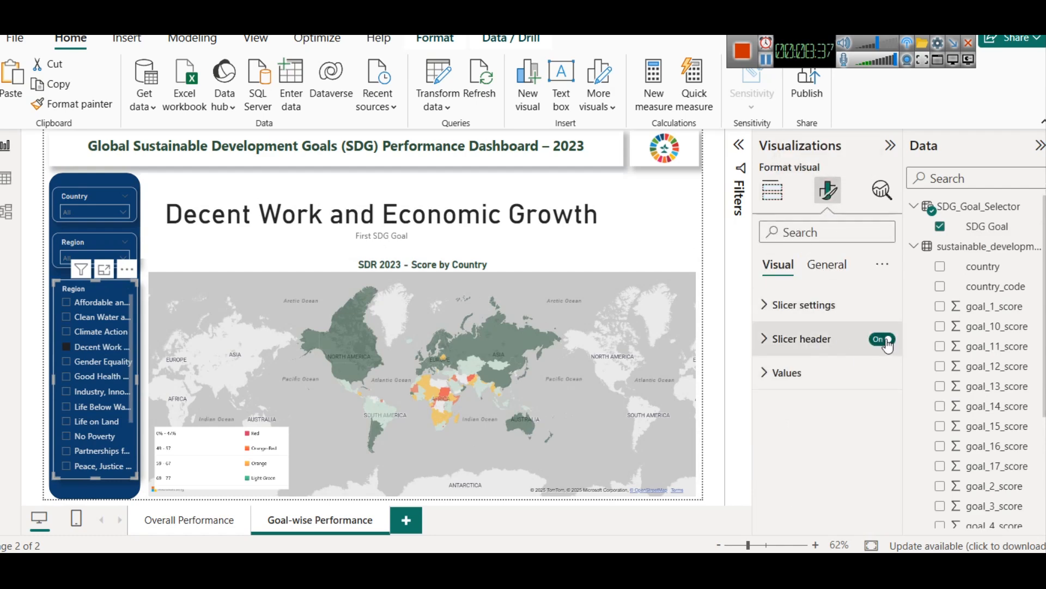
left_click(885, 340)
left_click(522, 240)
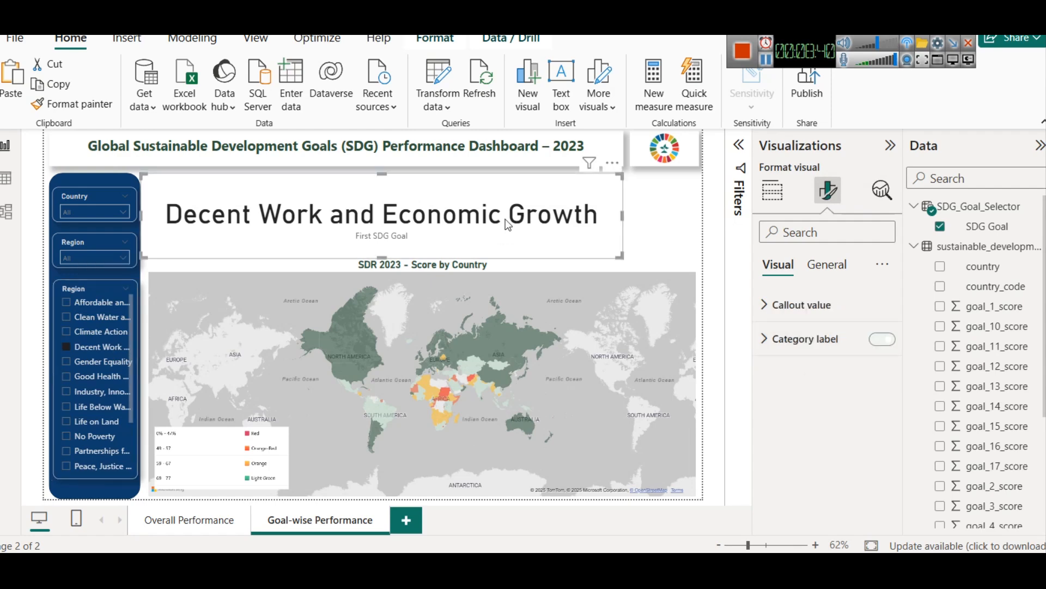
left_click(882, 339)
left_click(769, 303)
double_click(866, 361)
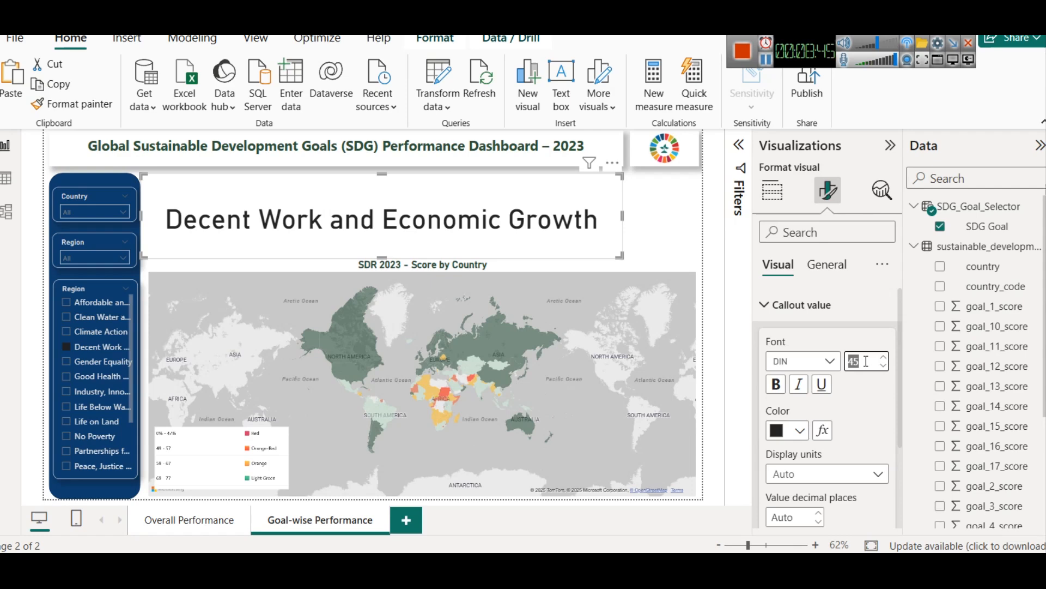
type("20")
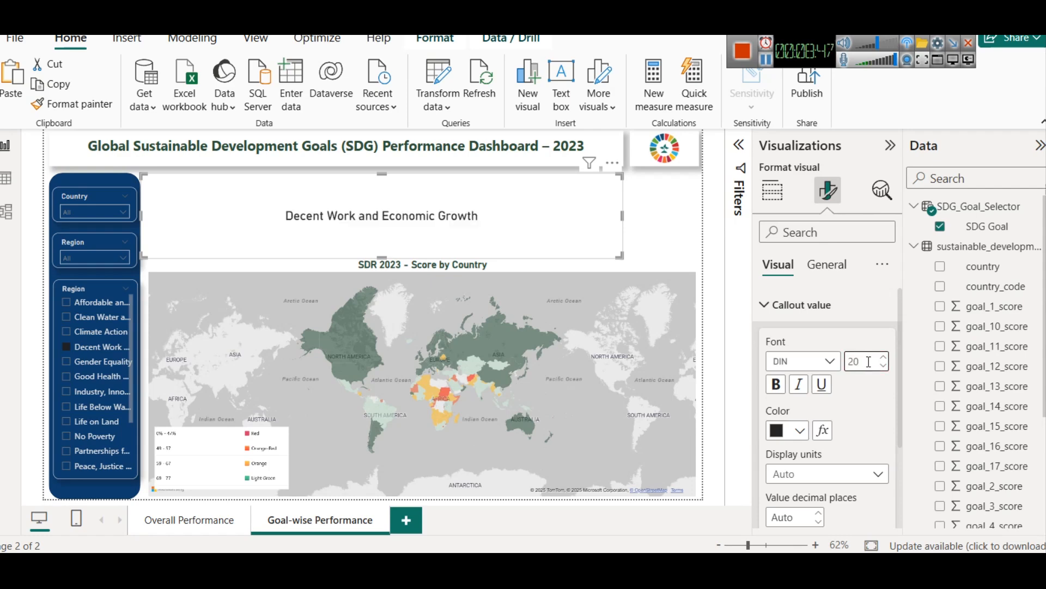
type("15")
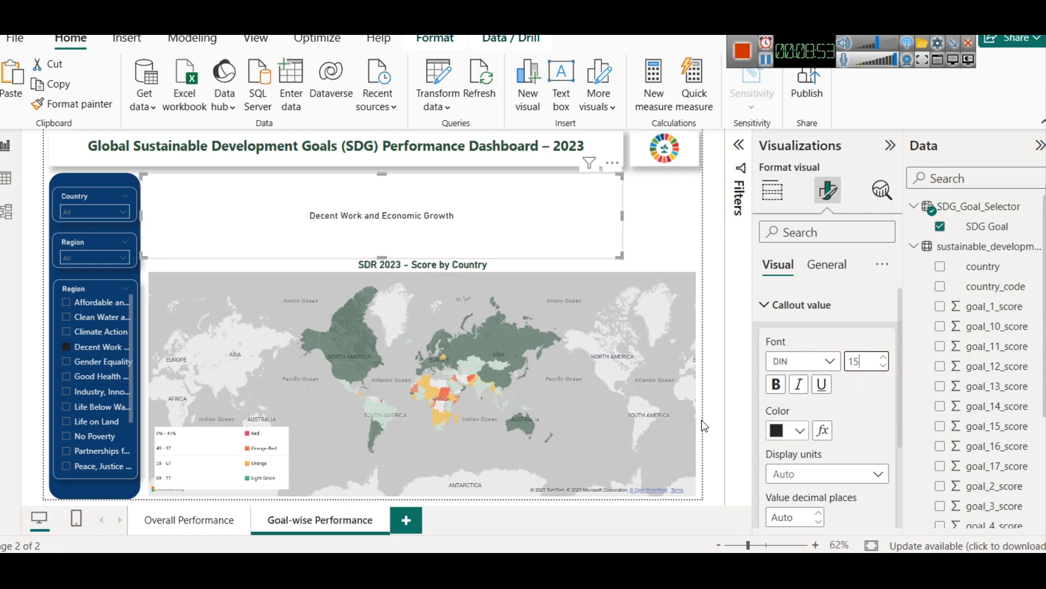
Step: Turn off the card's background and shrink it to a small box over the map's upper-right area
left_click(827, 264)
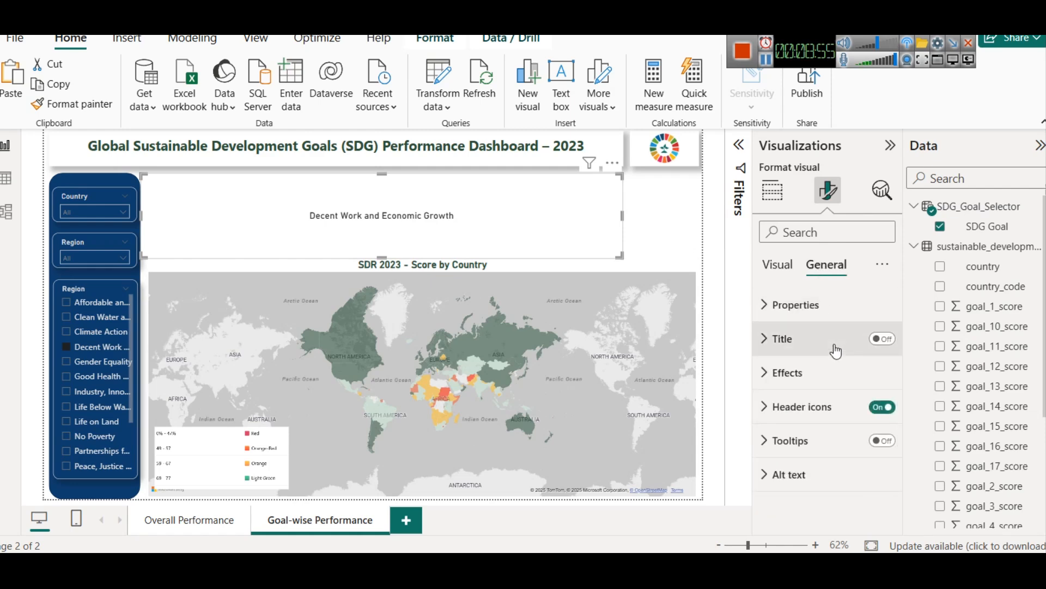
left_click(835, 383)
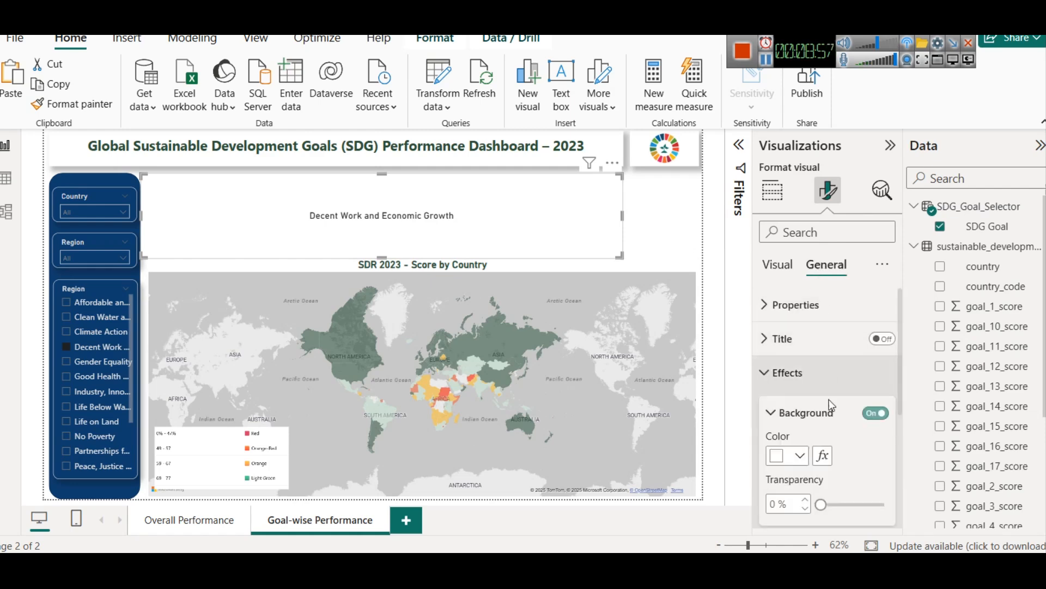
left_click(876, 412)
left_click_drag(141, 173, 551, 285)
Step: Stretch the map's upper edge back up to just below the dashboard title
left_click(499, 257)
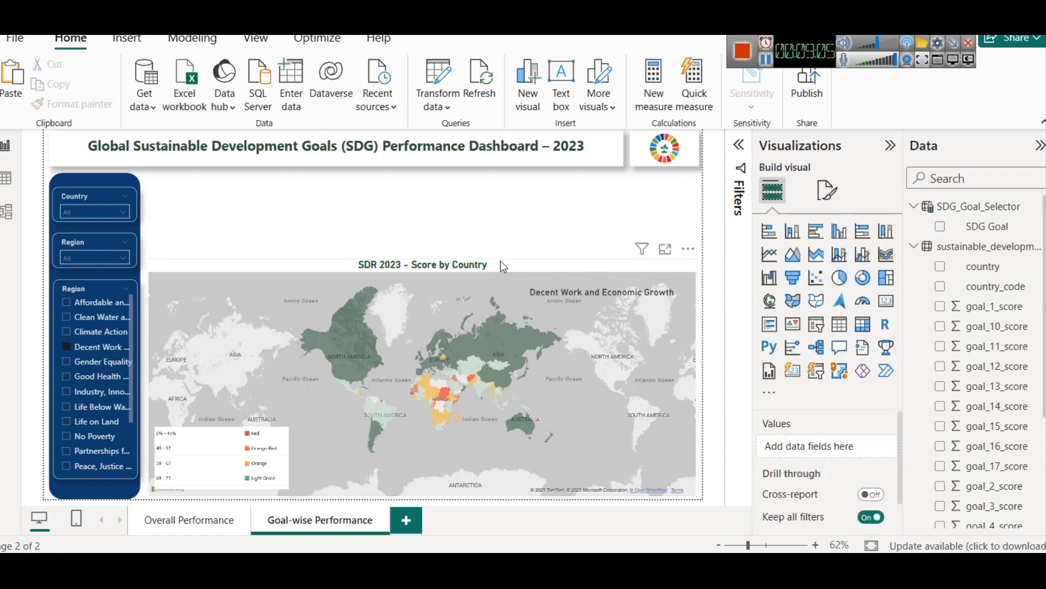
left_click_drag(426, 259, 428, 174)
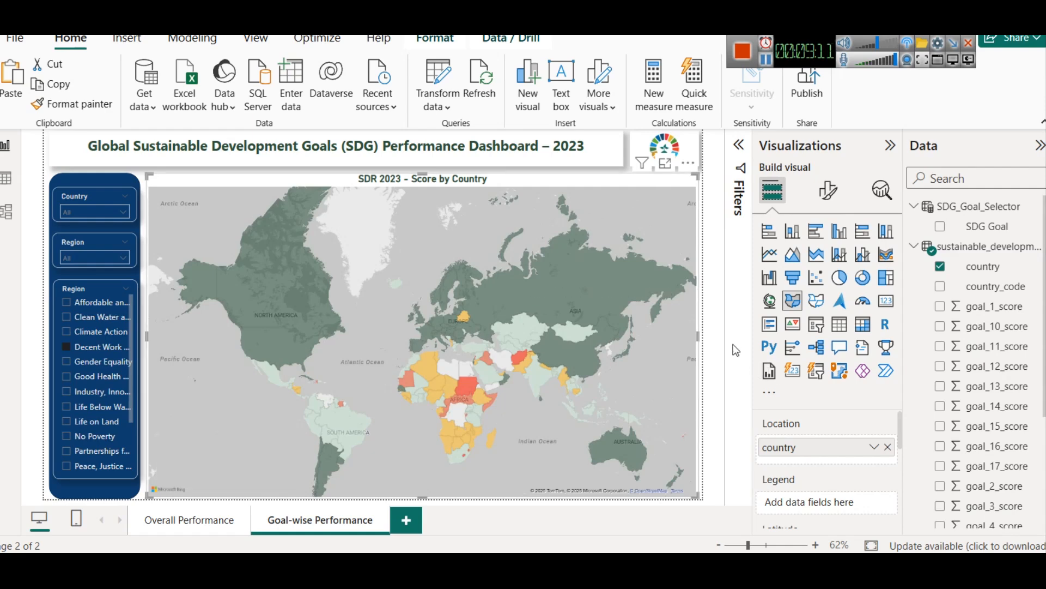
left_click(590, 308)
left_click(589, 308)
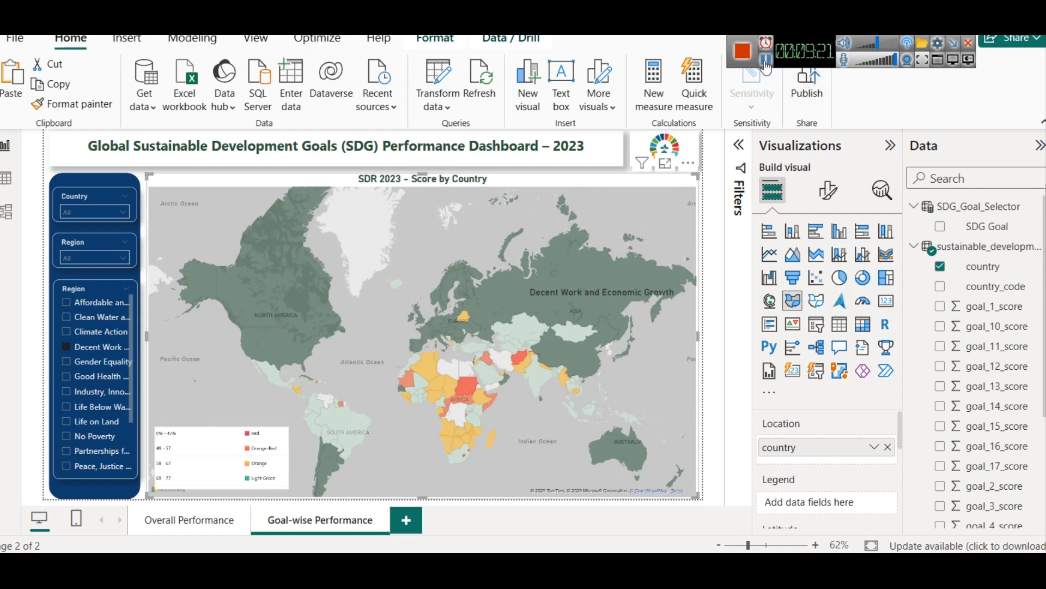
Step: Send the map behind the goal-name card and the color legend
left_click(434, 43)
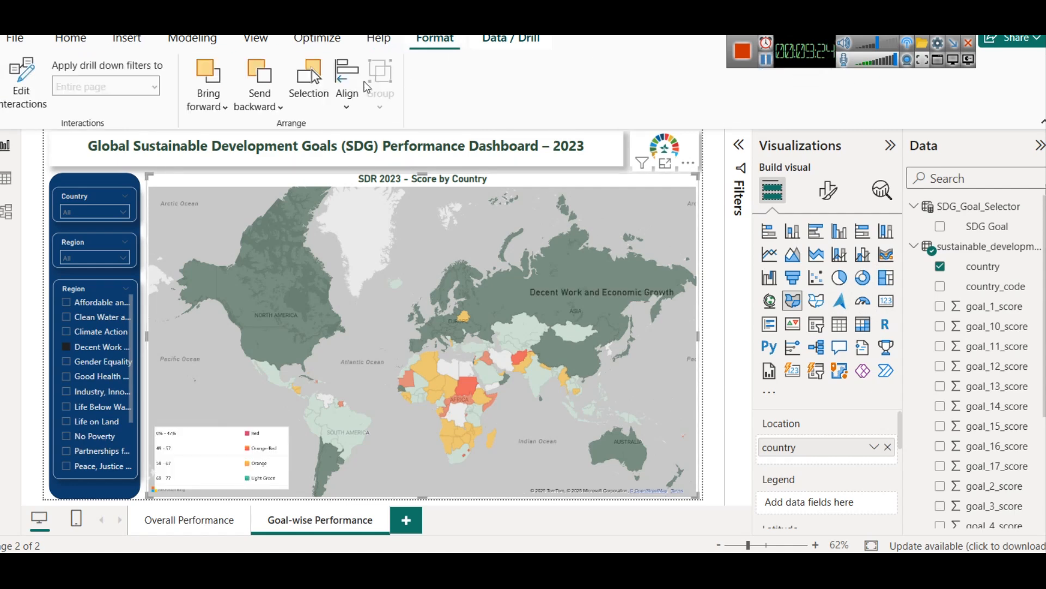
left_click(257, 100)
left_click(290, 161)
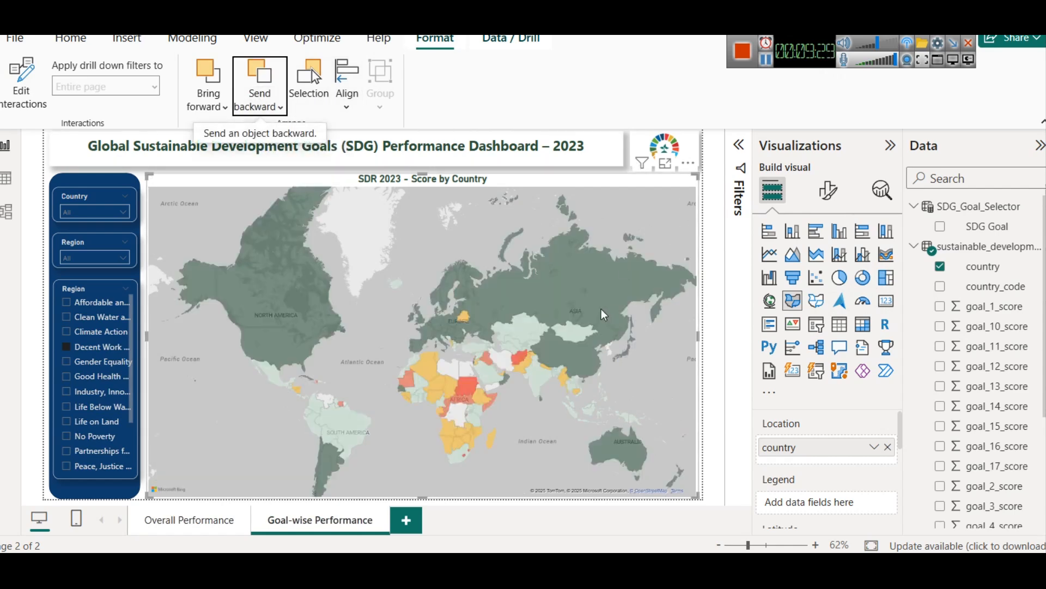
Step: Move the goal-name card up beside the map's title, SDR 2023 - Score by Country
left_click(709, 331)
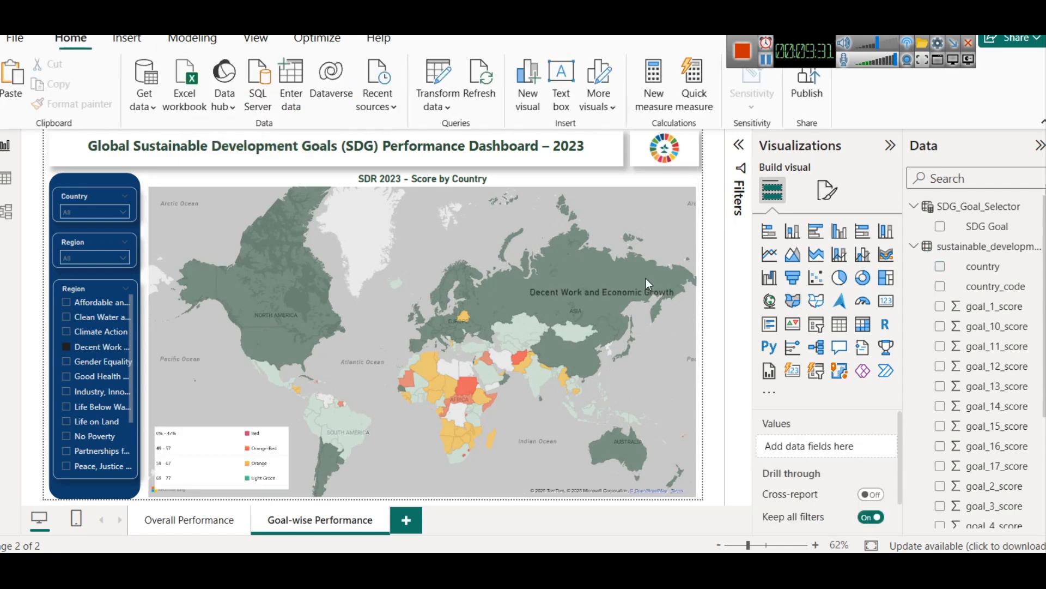
left_click(609, 295)
left_click_drag(607, 292, 607, 185)
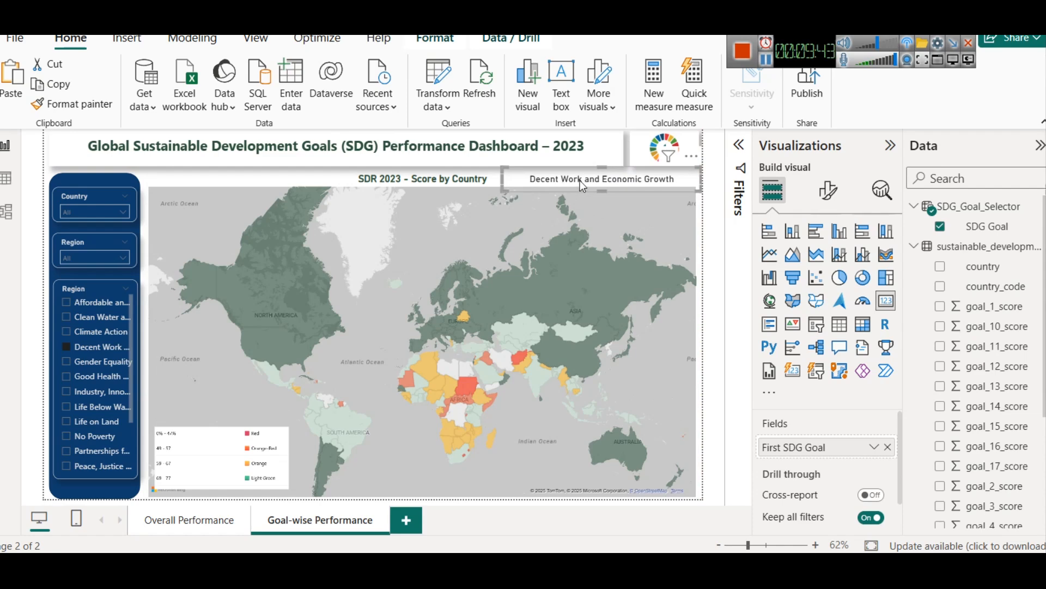
Step: Make the goal-name card's callout value bold and color it dark green to match the map title
left_click(828, 190)
left_click(801, 305)
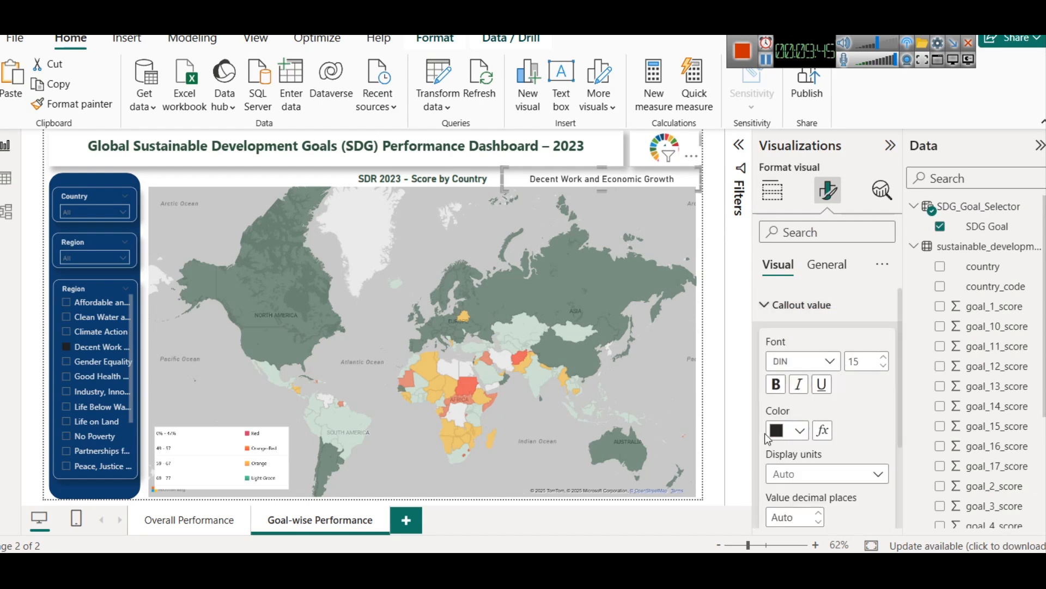
left_click(776, 385)
left_click(792, 434)
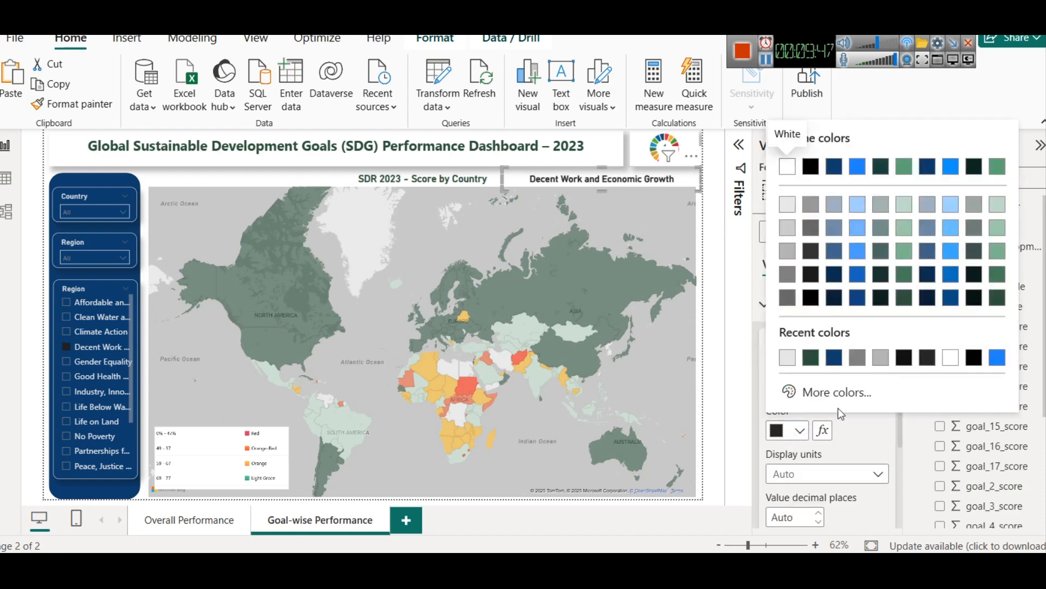
left_click(812, 362)
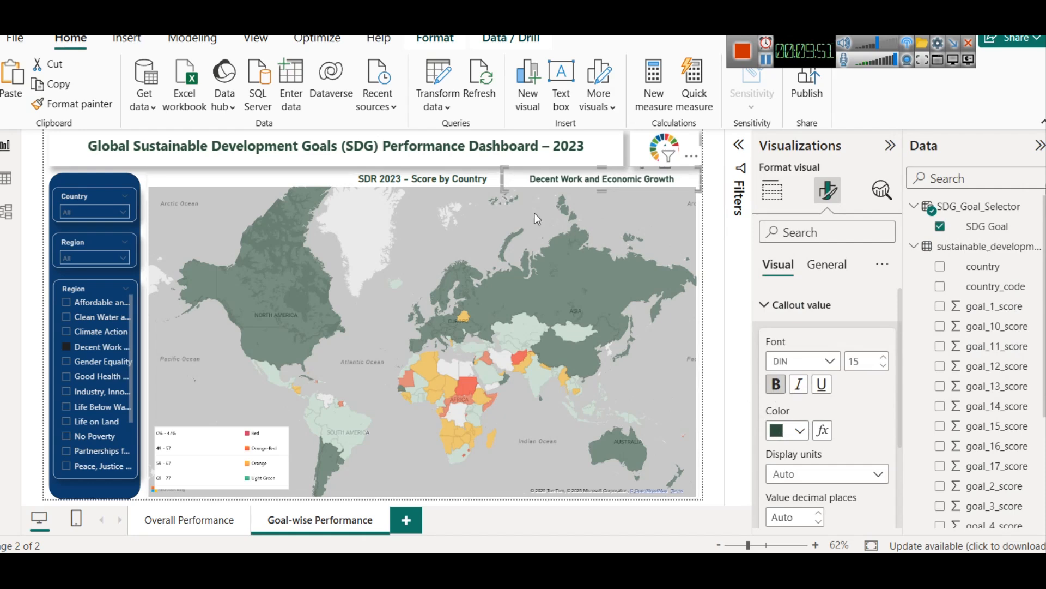
Step: Test the goal slicer on the map and card with No Poverty, Partnerships for the Goals, and Affordable and Clean Energy
left_click(76, 438)
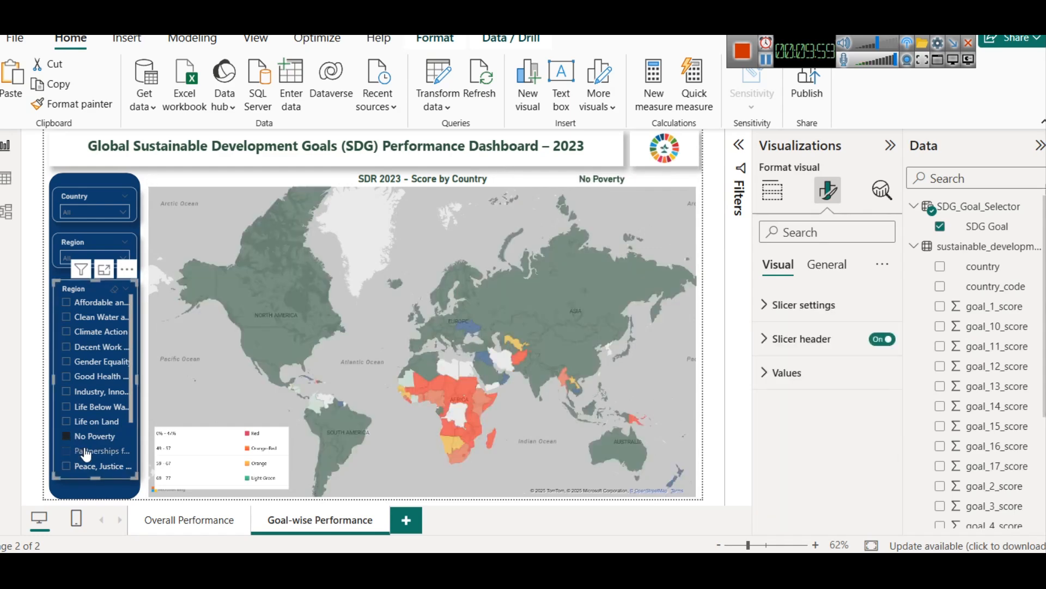
left_click(86, 451)
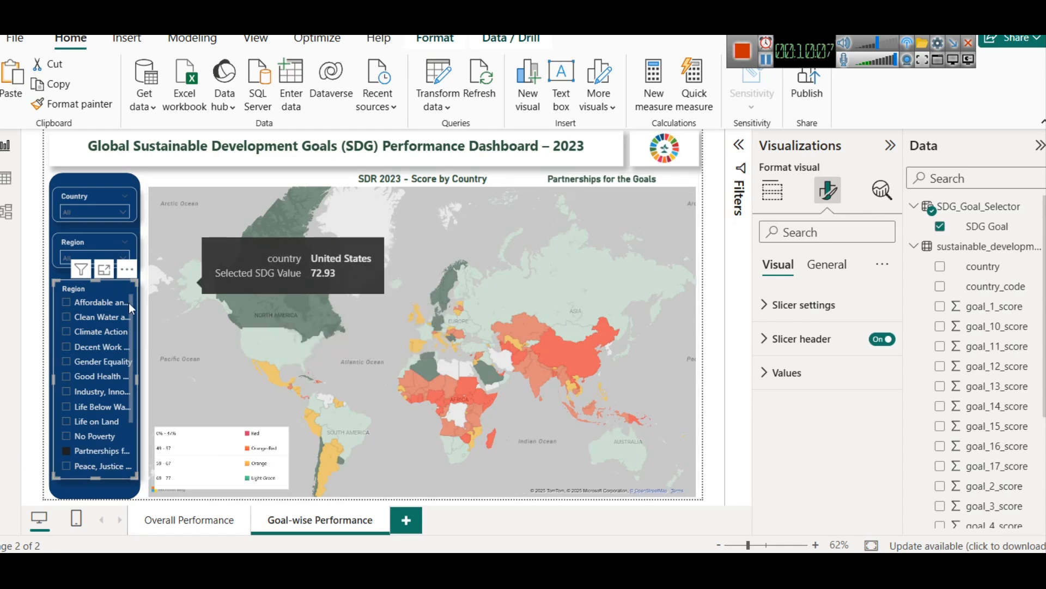
left_click(92, 303)
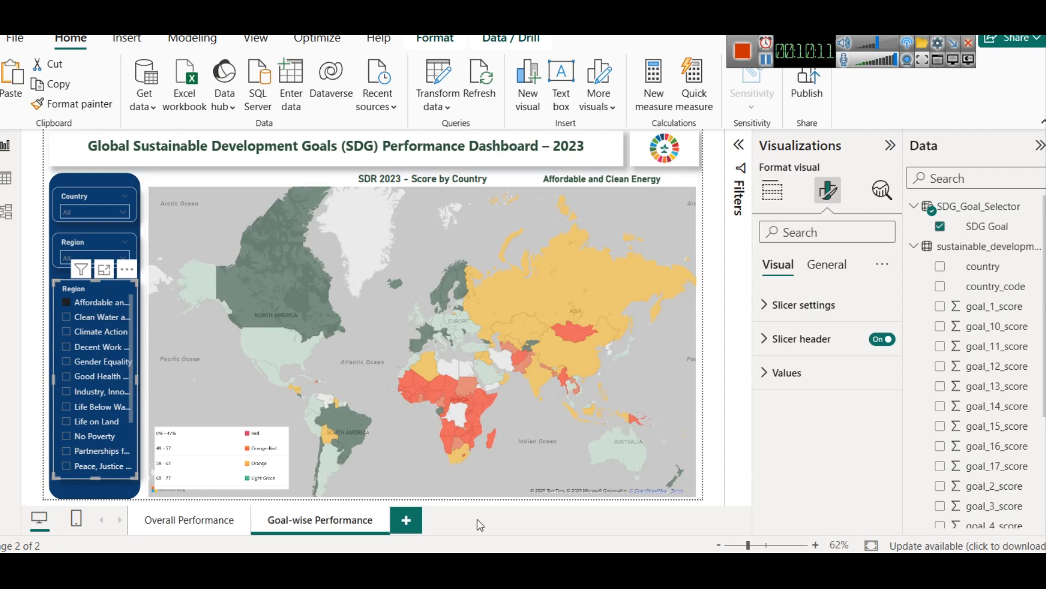
left_click(57, 225)
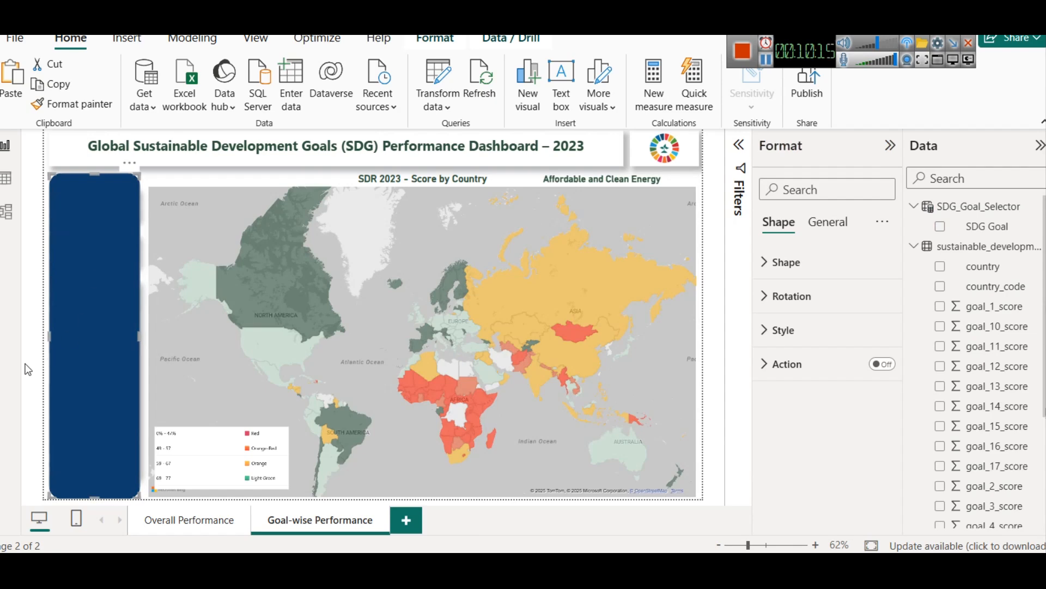
Step: Add a blank button to the Overall Performance page and place it in the blue sidebar below the Region slicer
left_click(200, 517)
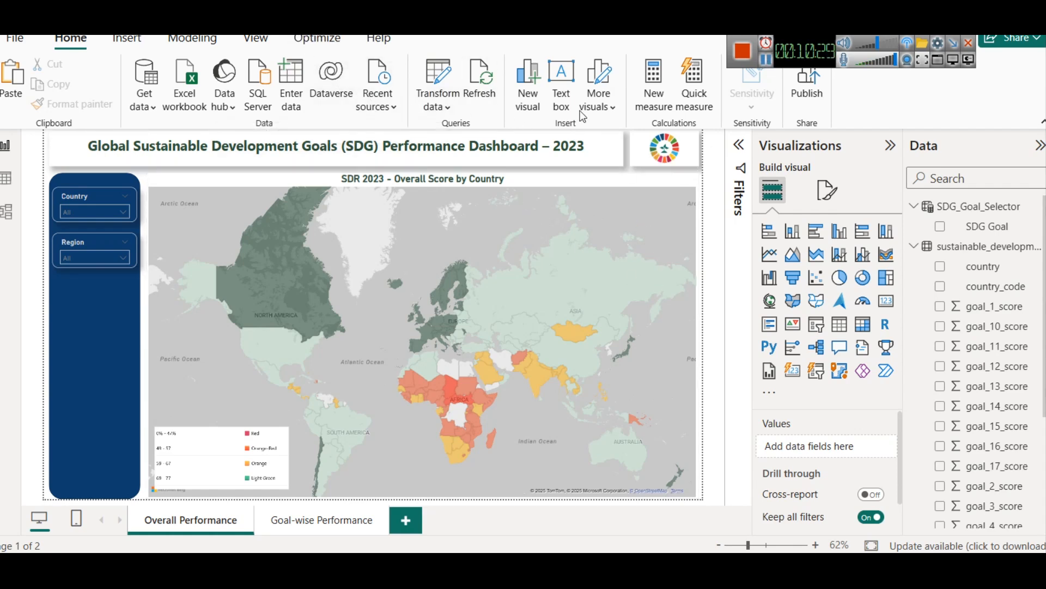
left_click(116, 44)
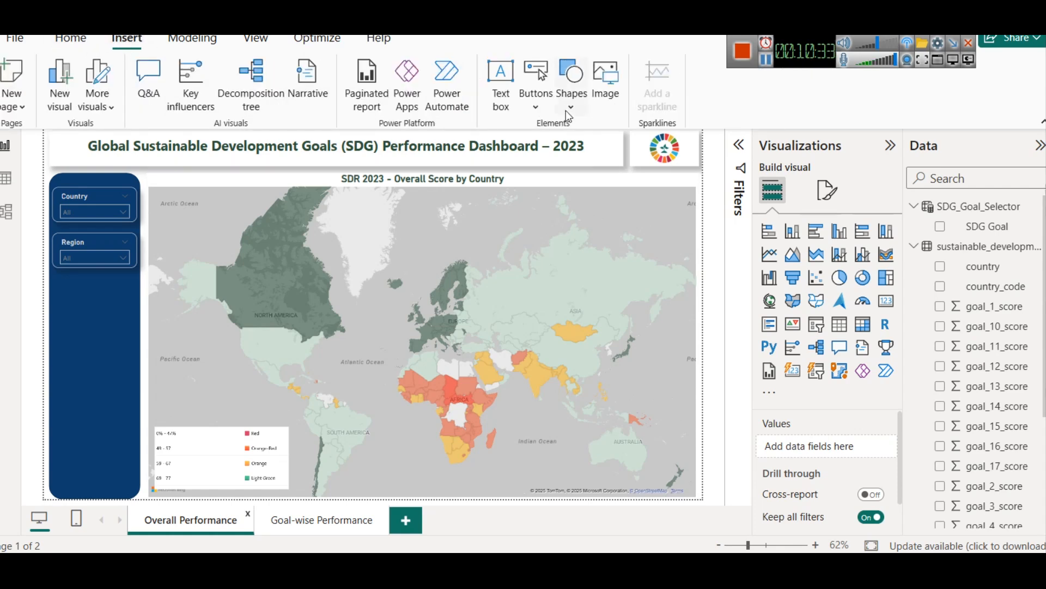
left_click(552, 98)
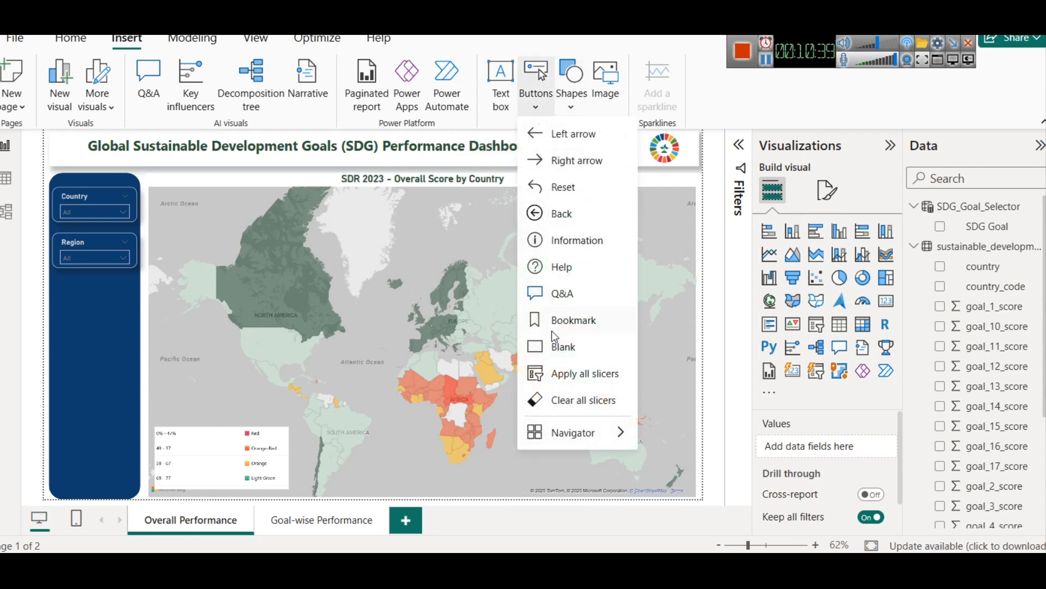
left_click(564, 347)
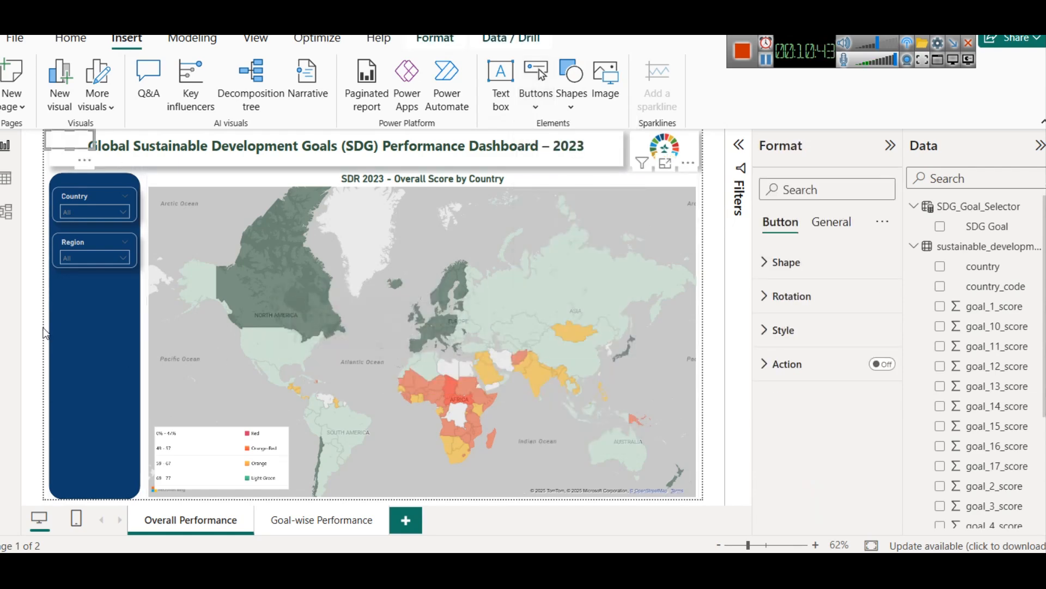
left_click_drag(73, 158, 95, 308)
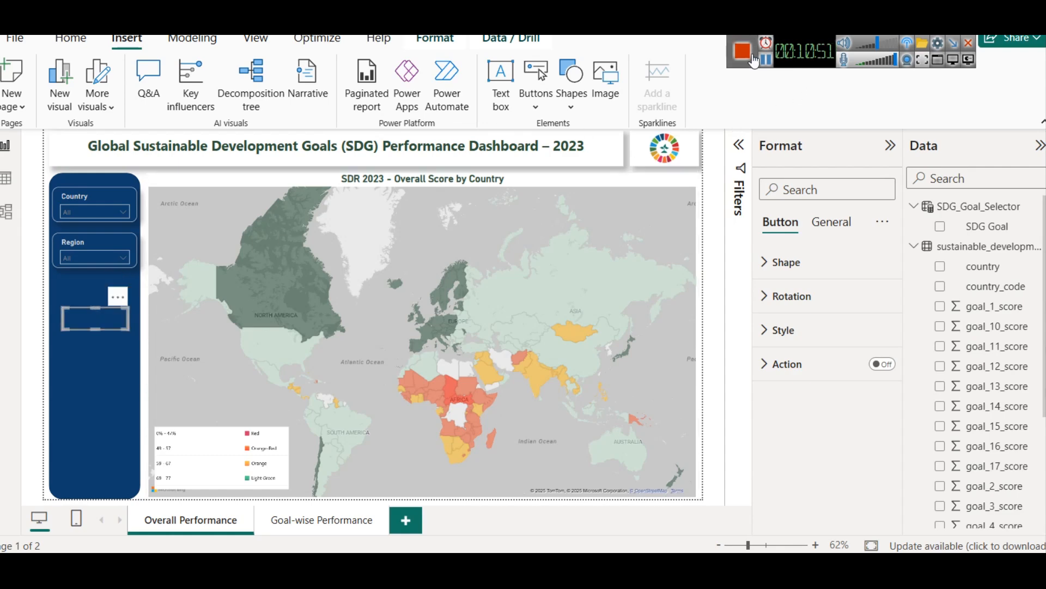
Step: Enable the button's action as page navigation to Goal-wise Performance and move the button slightly lower in the sidebar
left_click(880, 365)
left_click(802, 365)
left_click(812, 446)
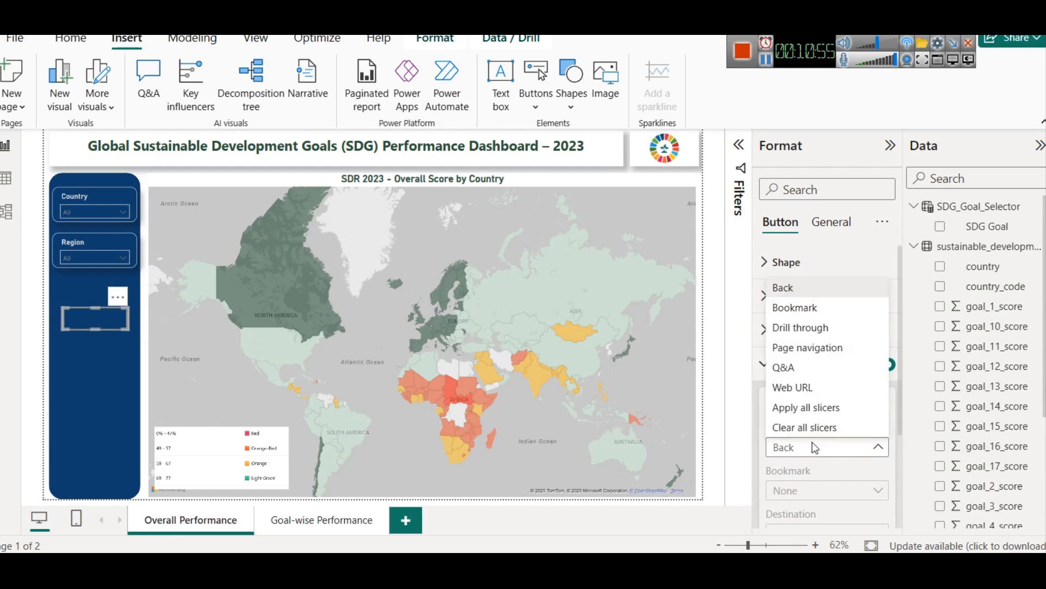
left_click(807, 347)
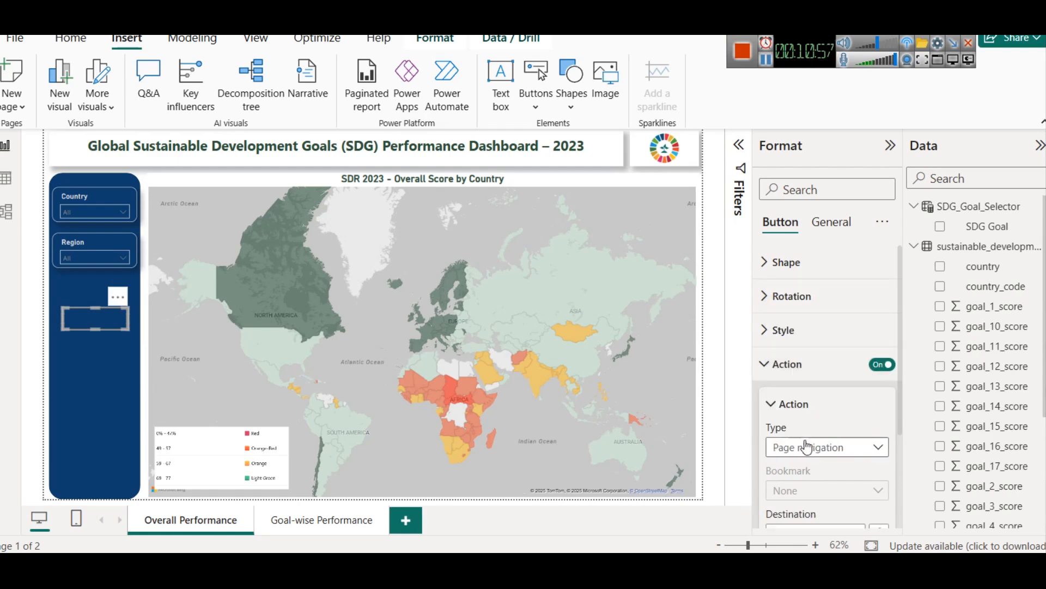
scroll(830, 431, "down", 2)
left_click(829, 447)
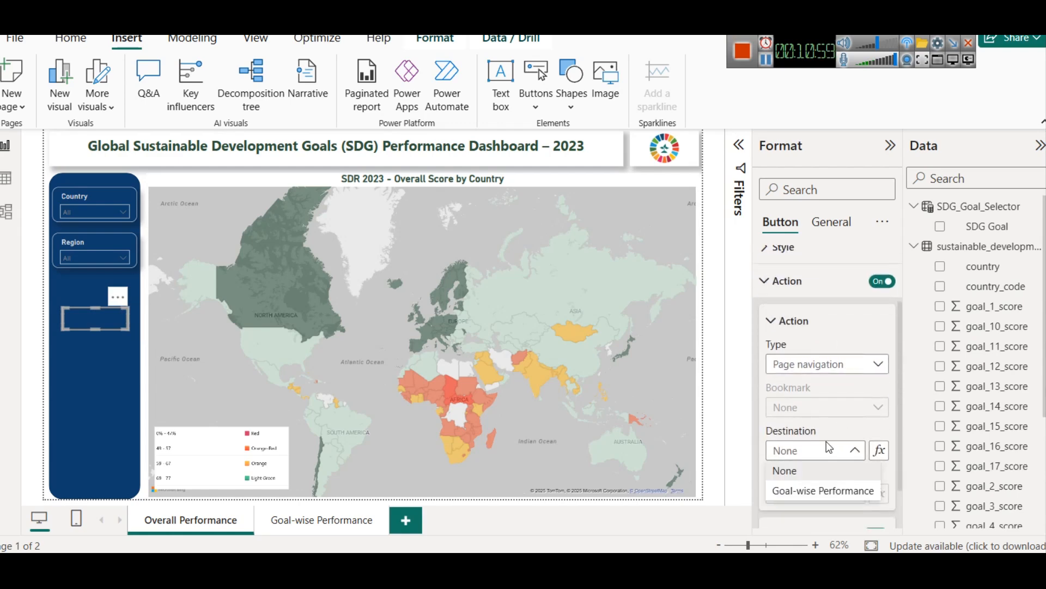
left_click(816, 489)
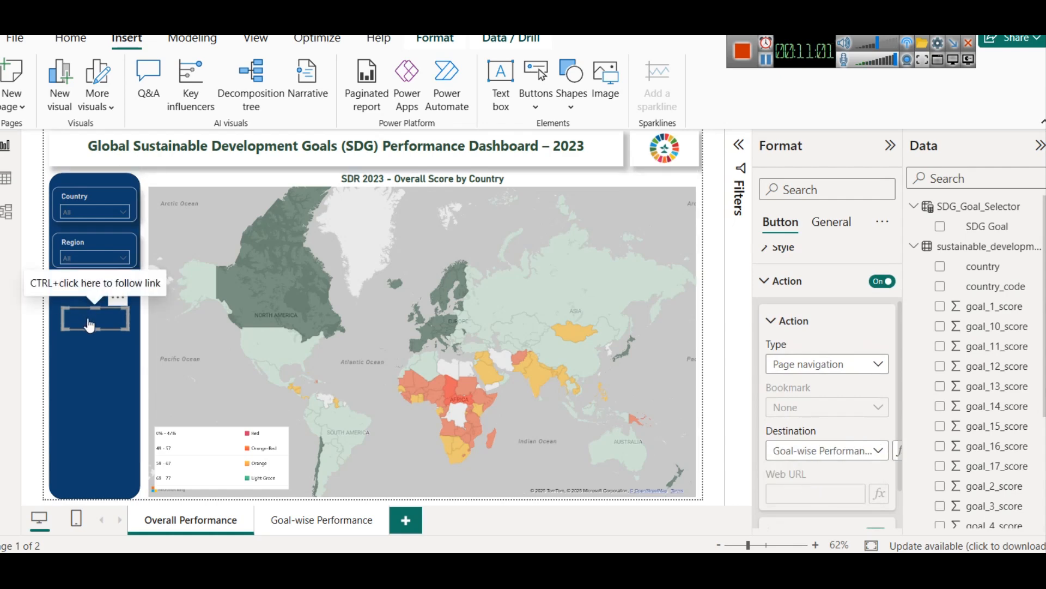
left_click_drag(89, 322, 89, 350)
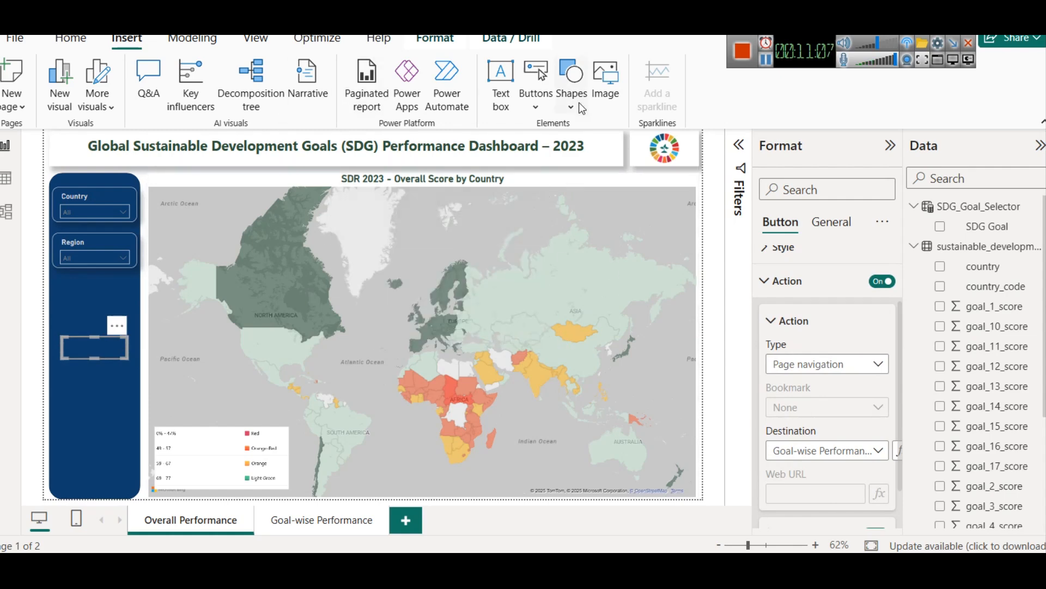
Step: Insert a text box reading Goalwise with centered text
left_click(504, 104)
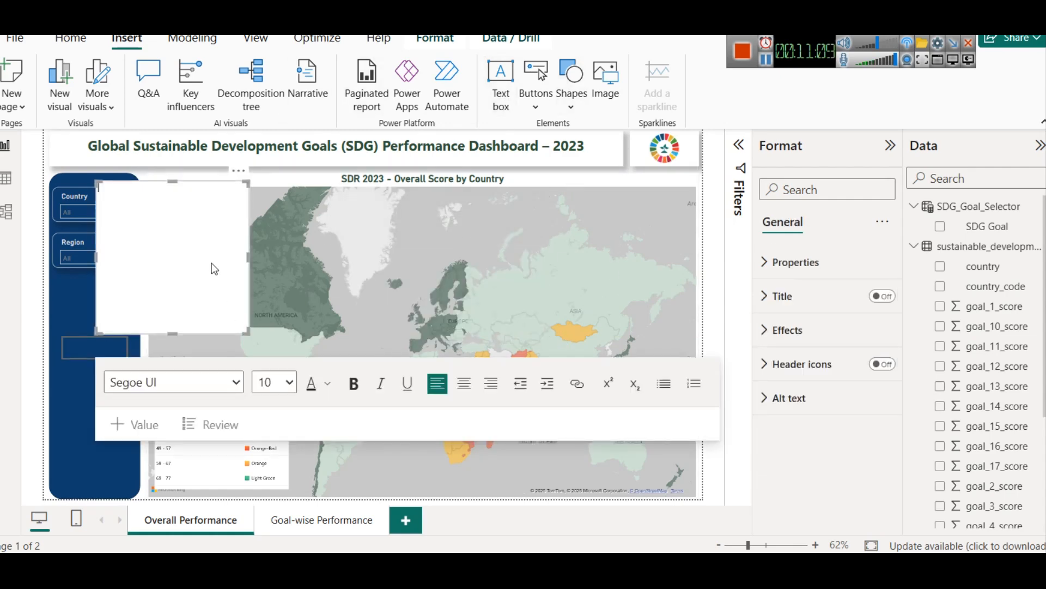
type("Goalwise")
left_click(464, 383)
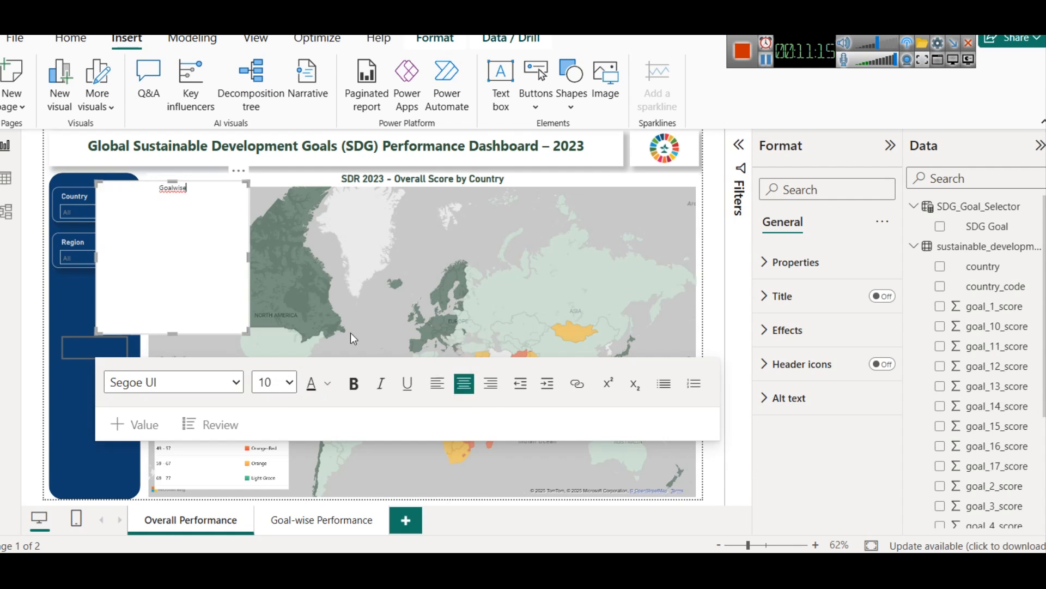
Step: Turn off the text box's background and reduce its height to a single line
left_click(824, 329)
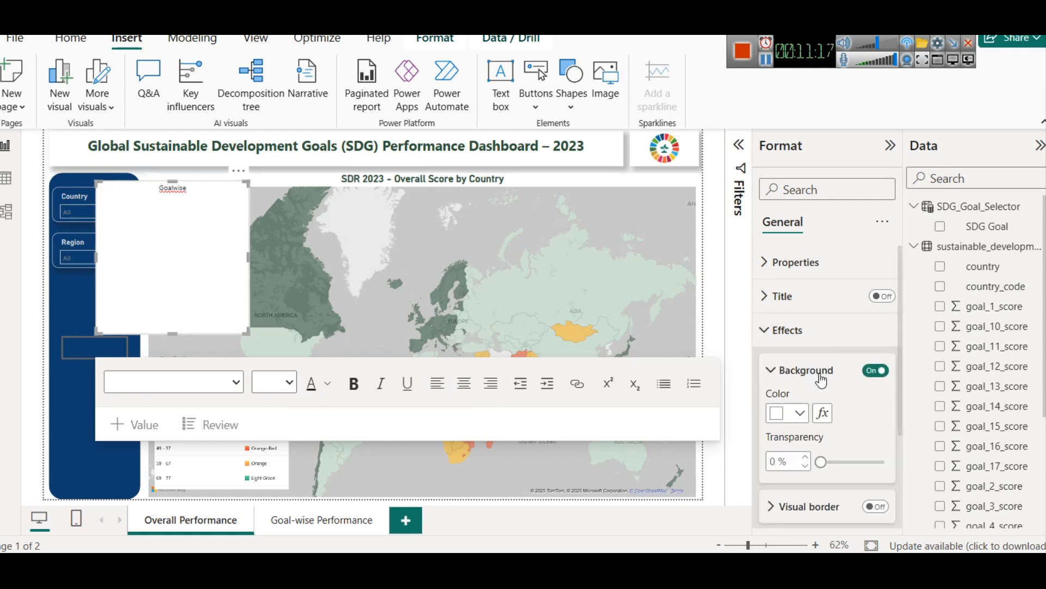
left_click(876, 370)
left_click_drag(171, 180, 179, 319)
Step: Format the Goalwise text as bold and white
left_click(180, 320)
left_click(327, 234)
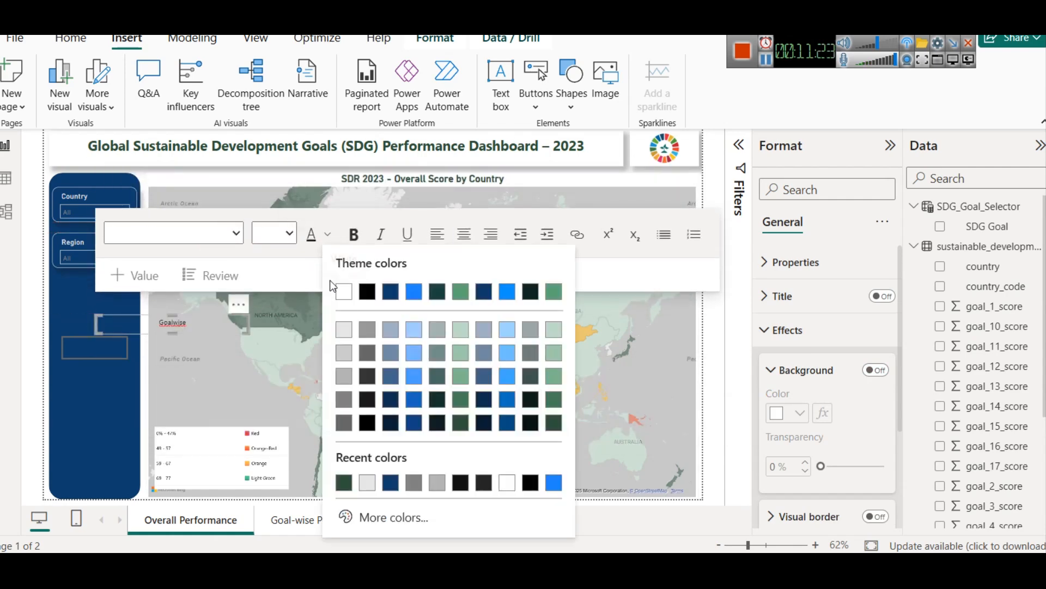
double_click(181, 320)
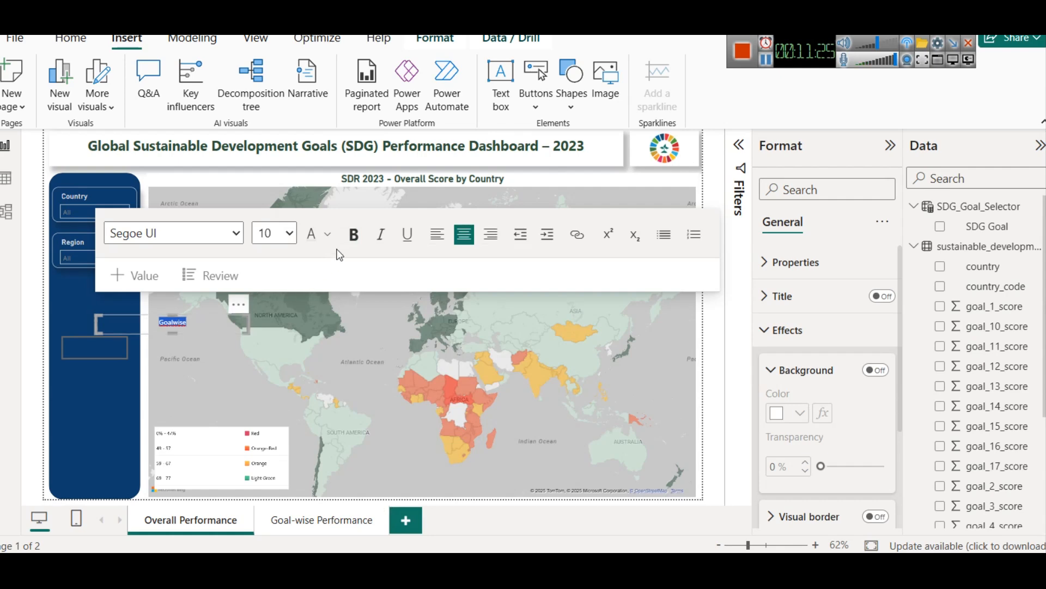
left_click(353, 234)
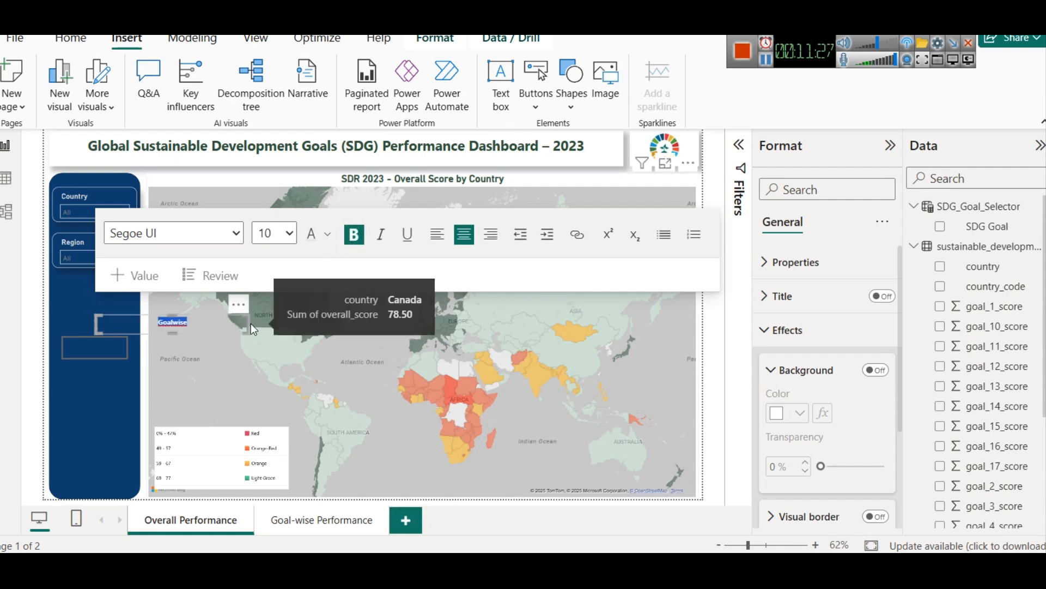
Step: Narrow the Goalwise text box to fit its word and center it over the blank sidebar button
left_click_drag(249, 322, 145, 327)
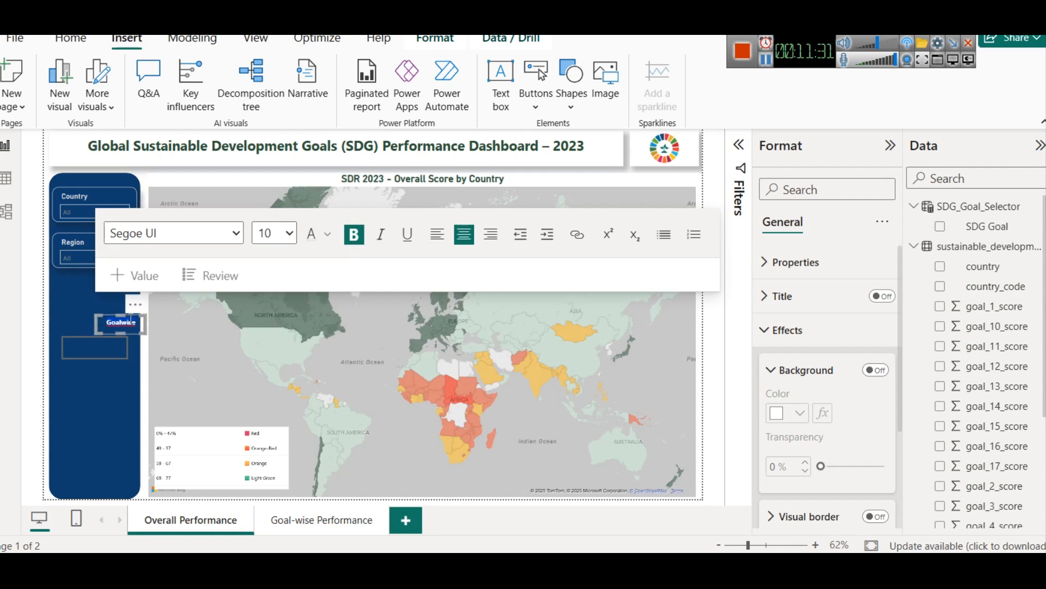
left_click_drag(135, 320, 105, 343)
left_click(97, 364)
left_click(178, 358)
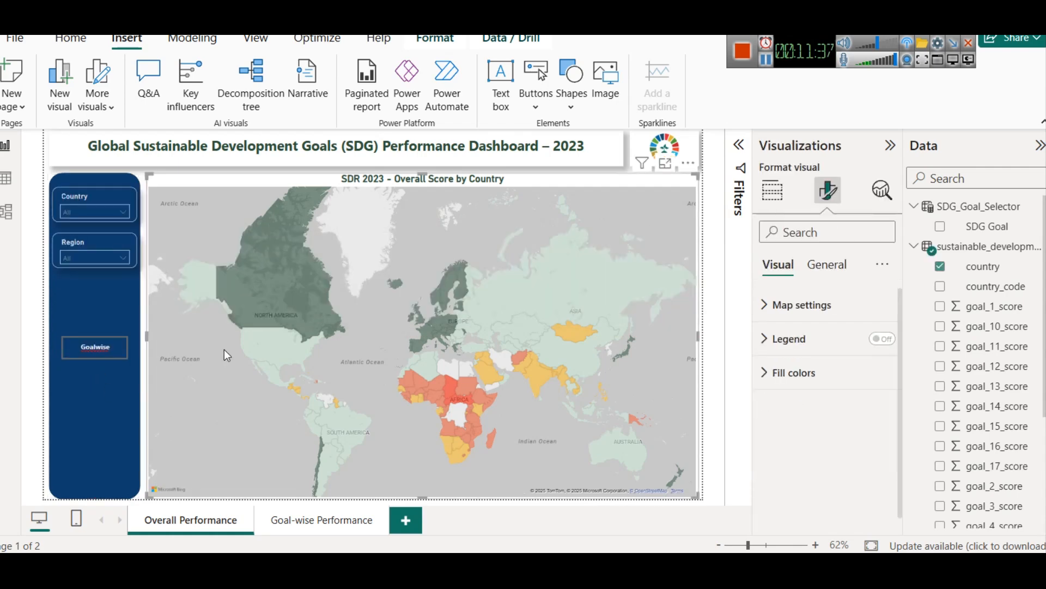
Step: Change the label's wording to Goal-wise, then select the button underneath it
left_click(68, 352)
left_click(90, 347)
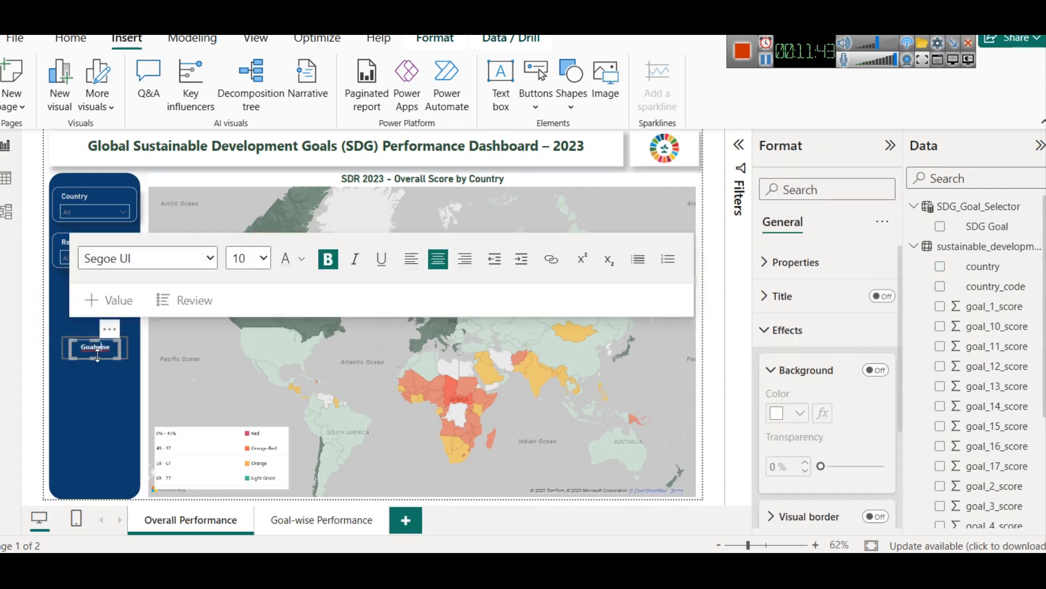
left_click(152, 353)
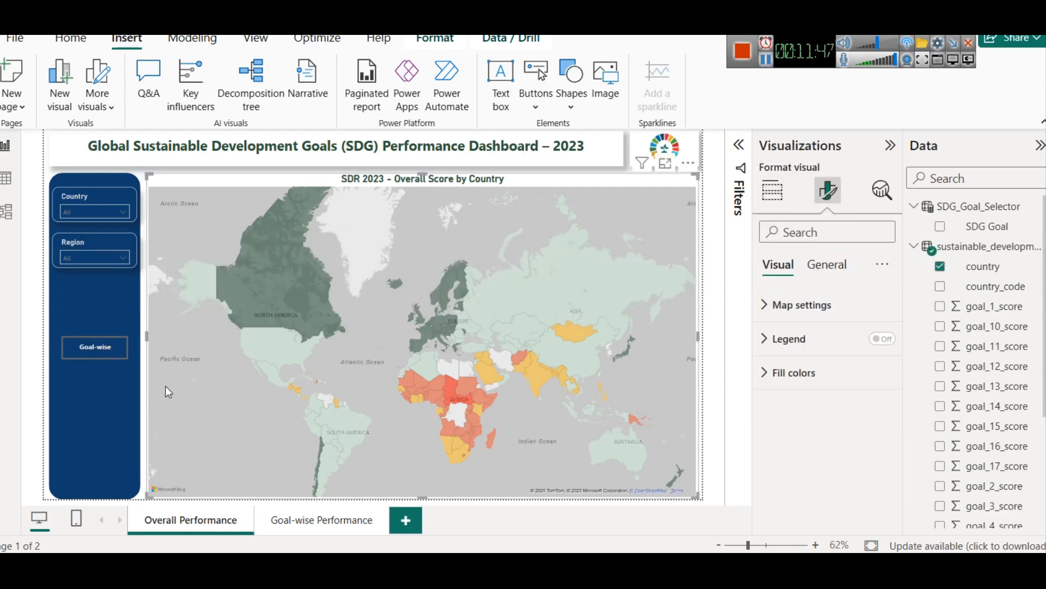
left_click(80, 353)
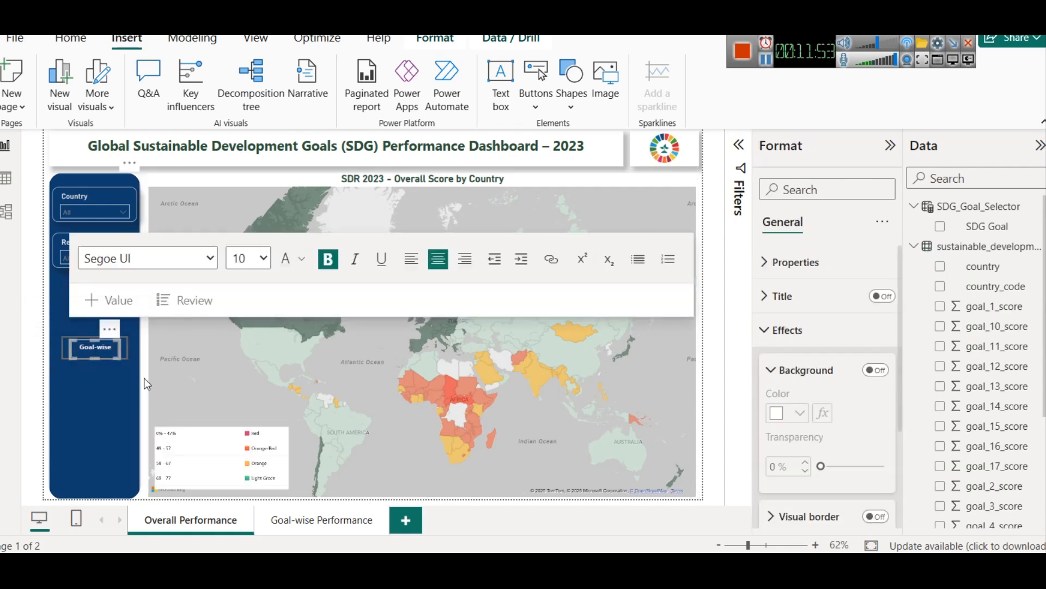
left_click(182, 391)
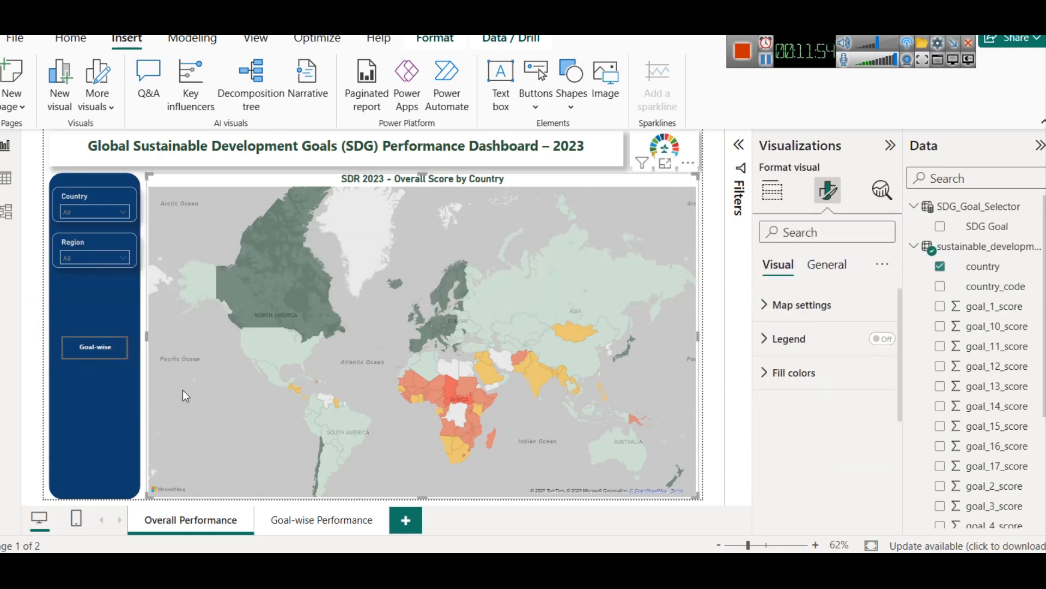
left_click(66, 347)
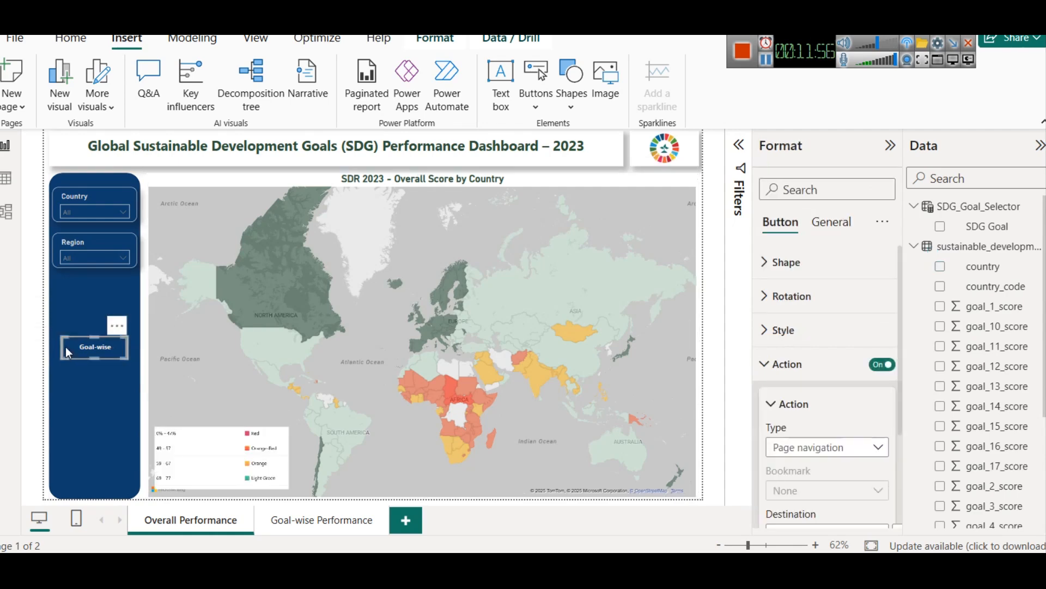
Step: On the Goal-wise Performance page, test the Region slicer with the E. Europe region, Oceania, and East & South Asia
left_click(338, 532)
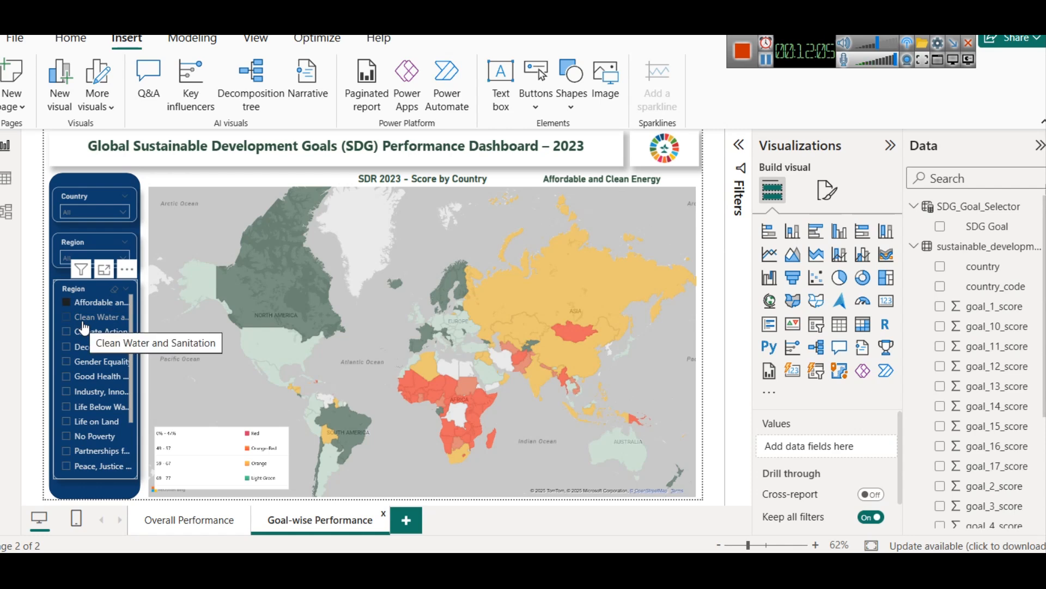
left_click(79, 257)
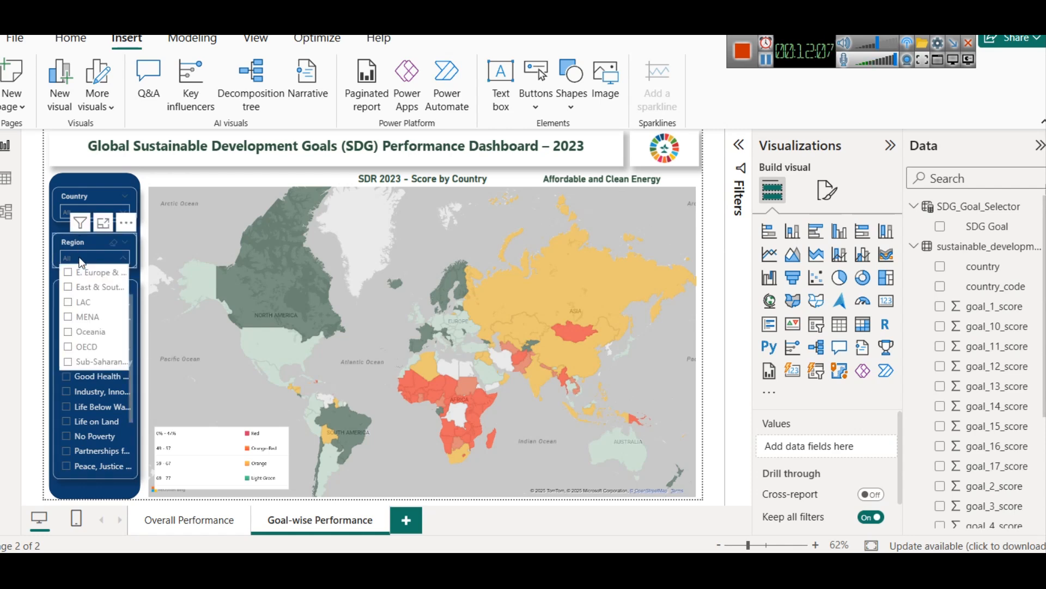
left_click(86, 275)
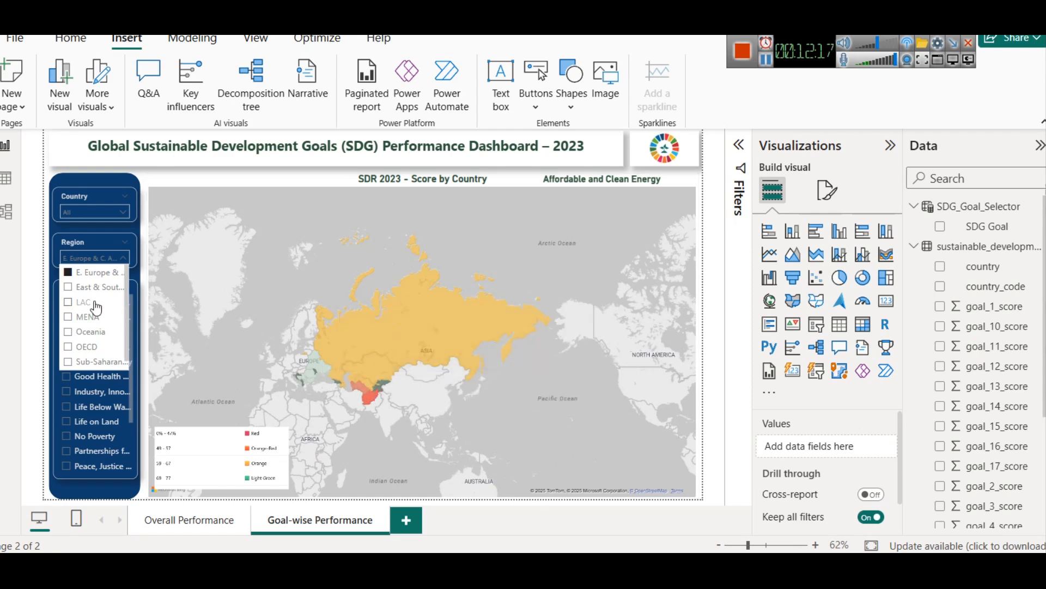
left_click(91, 331)
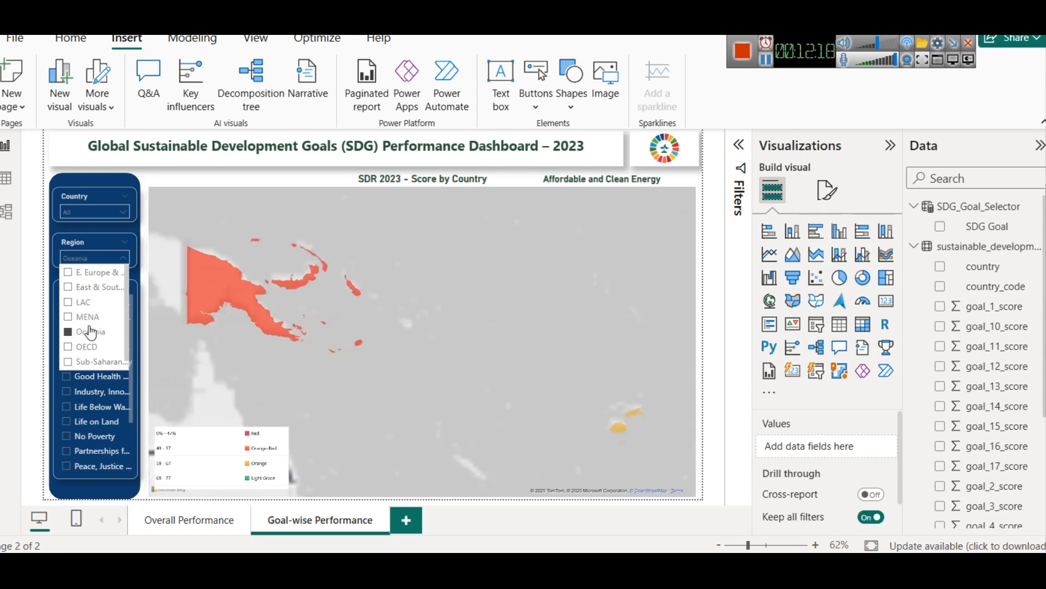
left_click(89, 289)
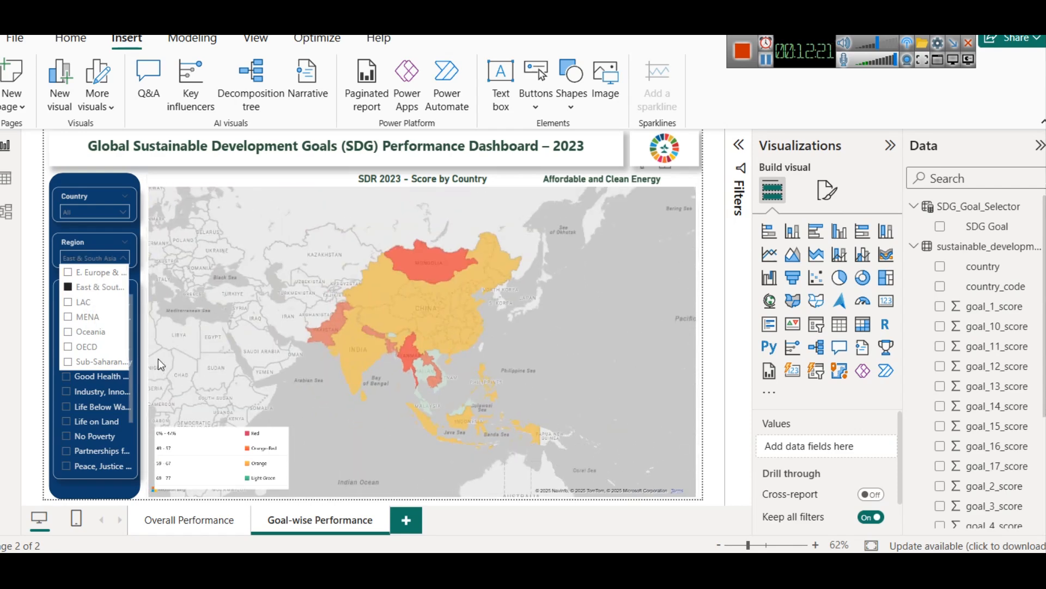
Step: Test the Region slicer on the Goal-wise Performance page with OECD and close its list of options
left_click(77, 345)
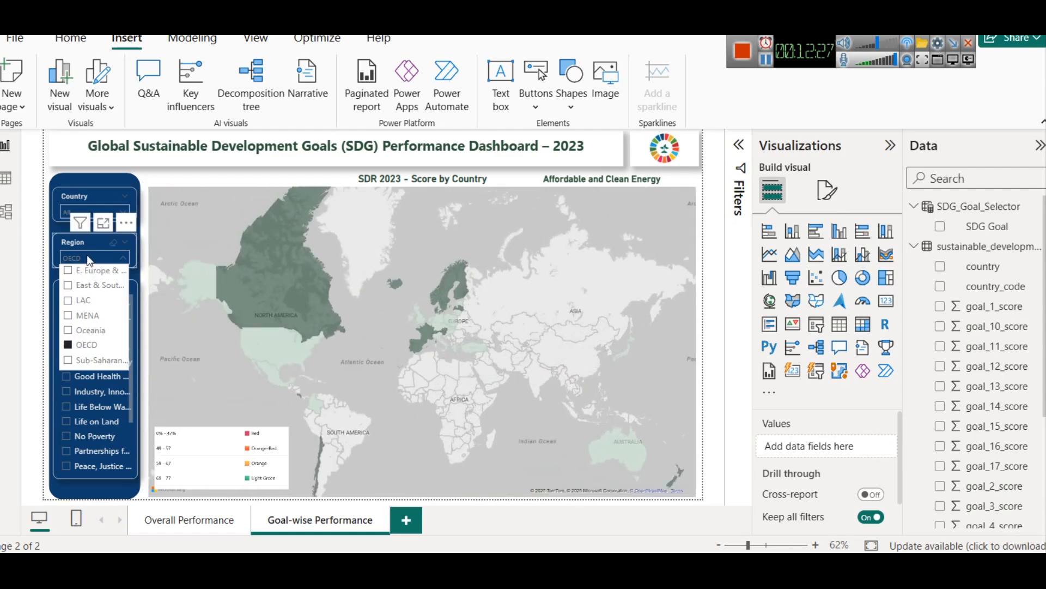
left_click(57, 224)
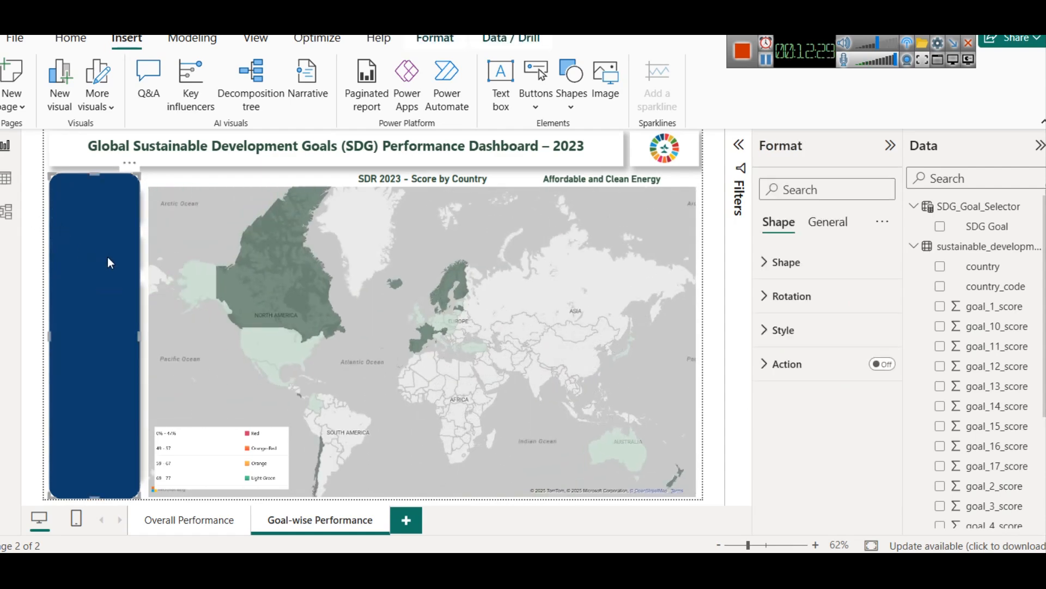
left_click(223, 211)
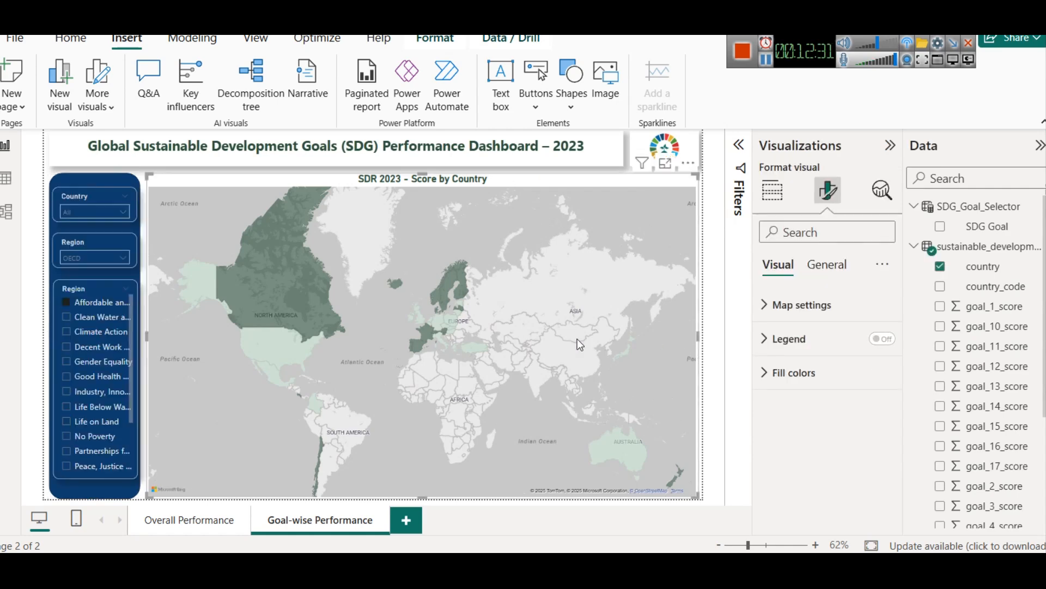
Step: Choose No Poverty in the SDG goal slicer and clear the Region slicer's selection to map all regions
left_click(80, 436)
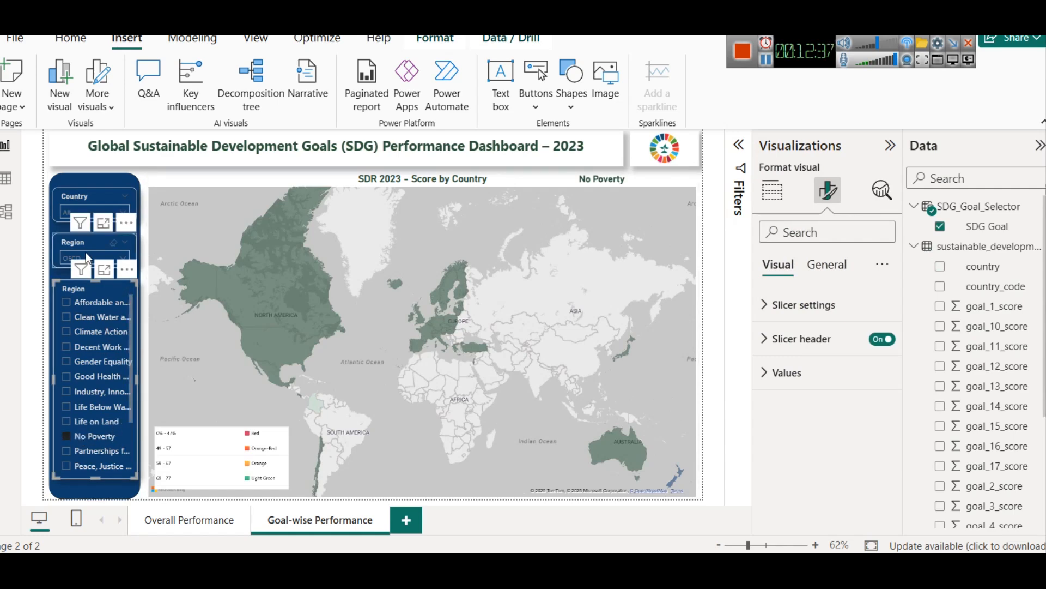
left_click(113, 242)
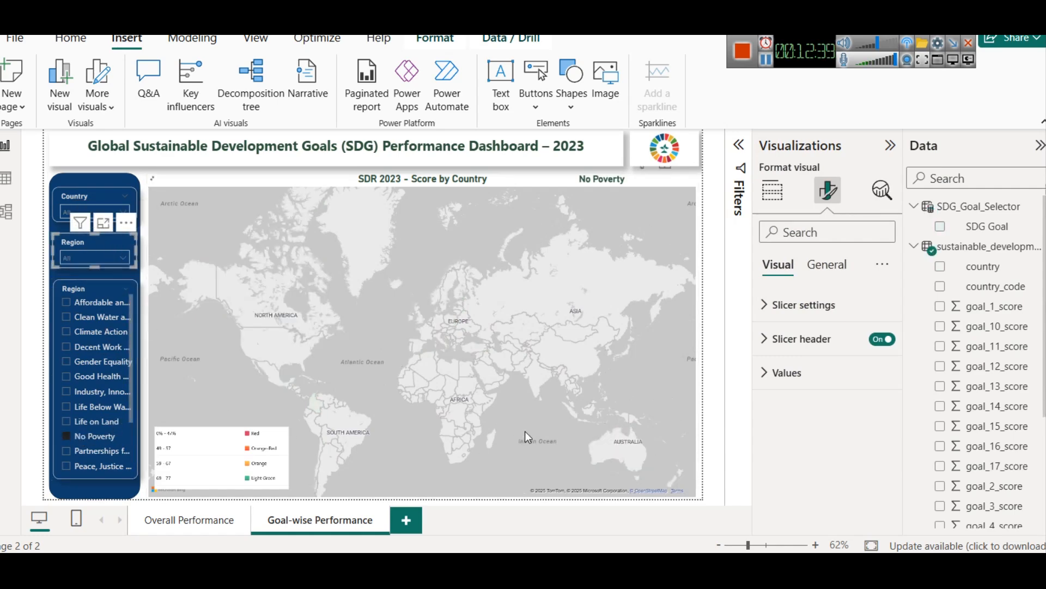
left_click(717, 462)
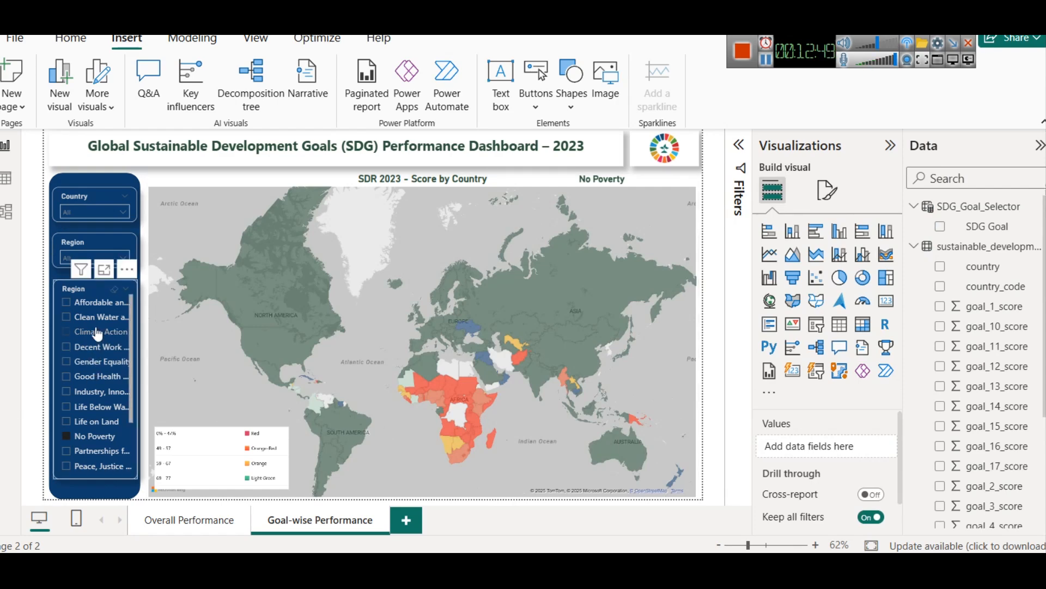
scroll(97, 333, "down", 3)
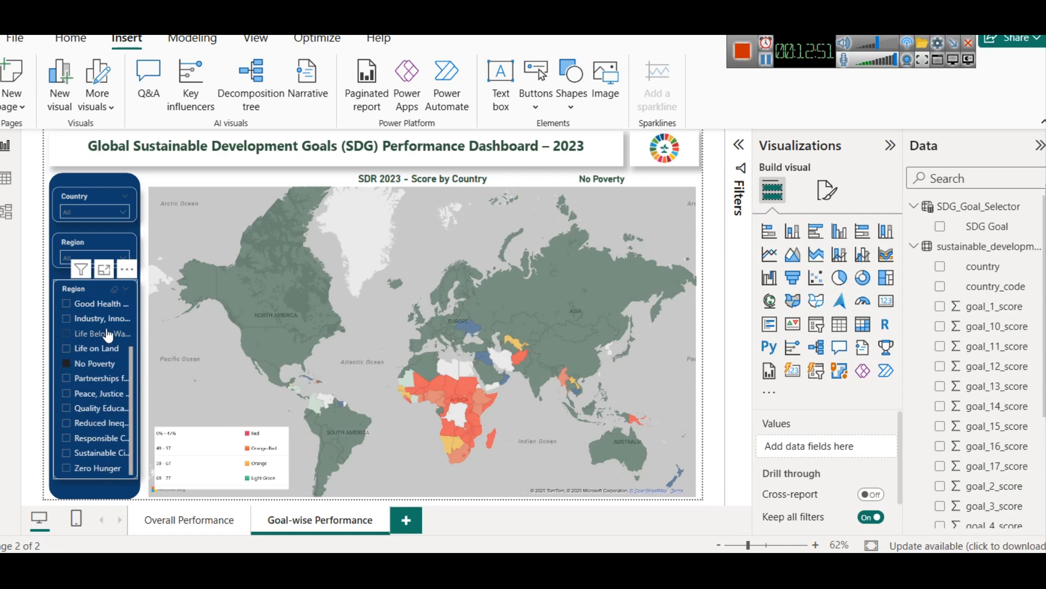
scroll(109, 327, "up", 3)
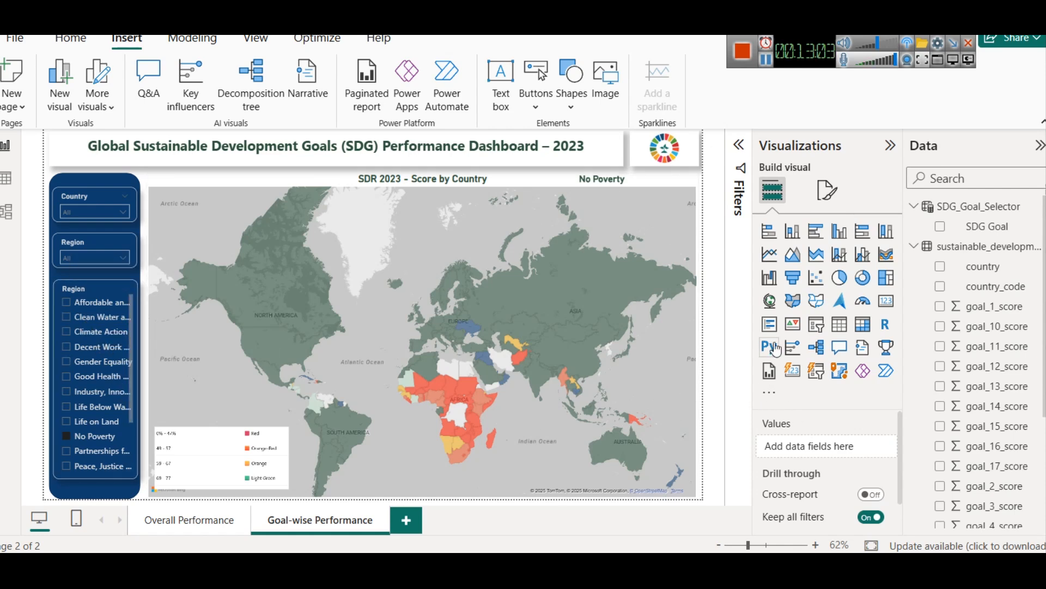
Step: Try narrowing the score map from its eastern edge, and restore it to the full page width
left_click(684, 336)
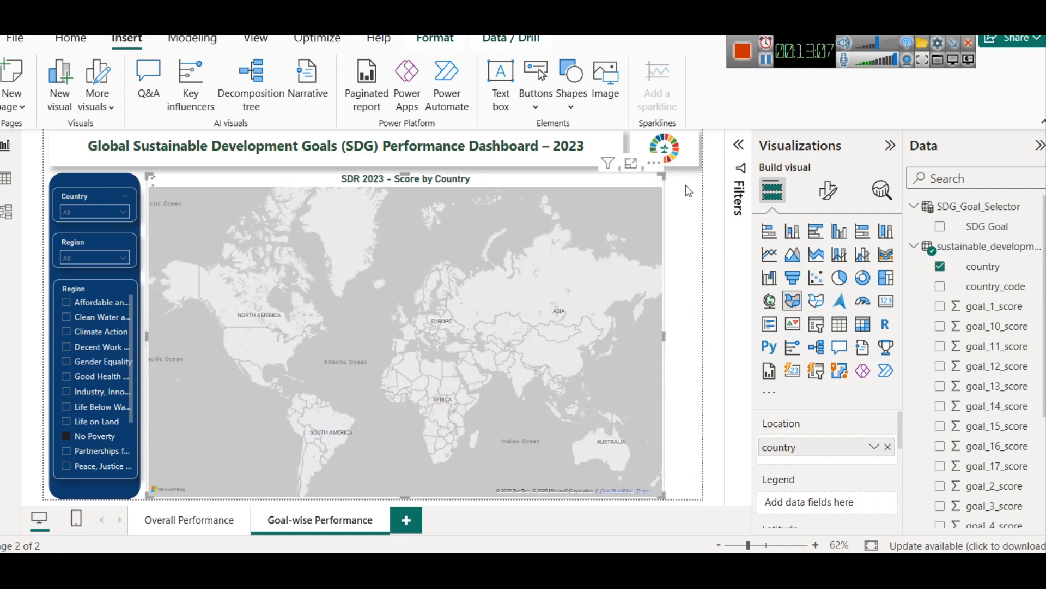
left_click(686, 185)
left_click(685, 204)
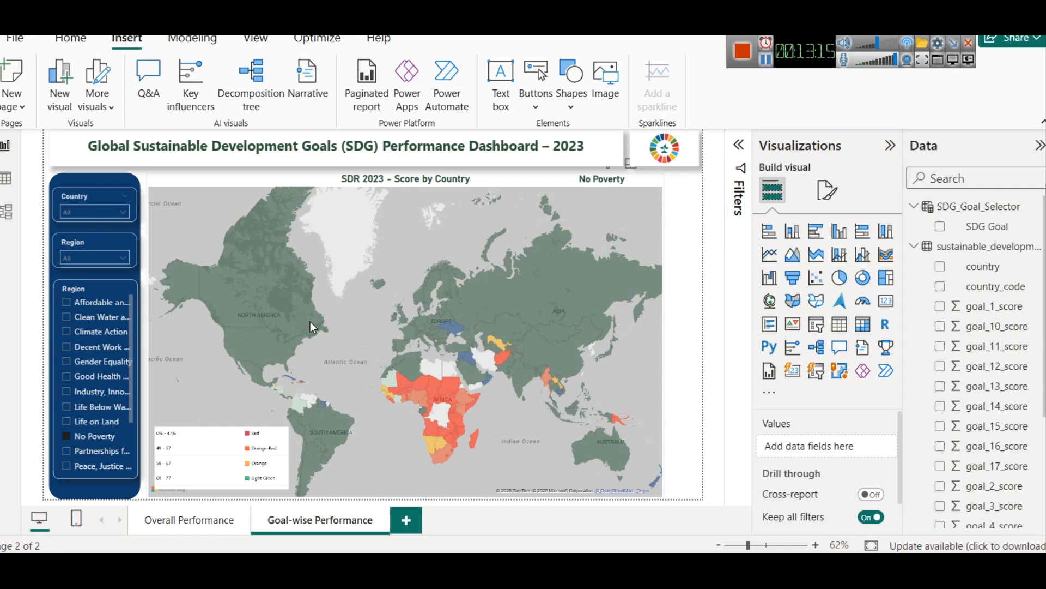
left_click(663, 360)
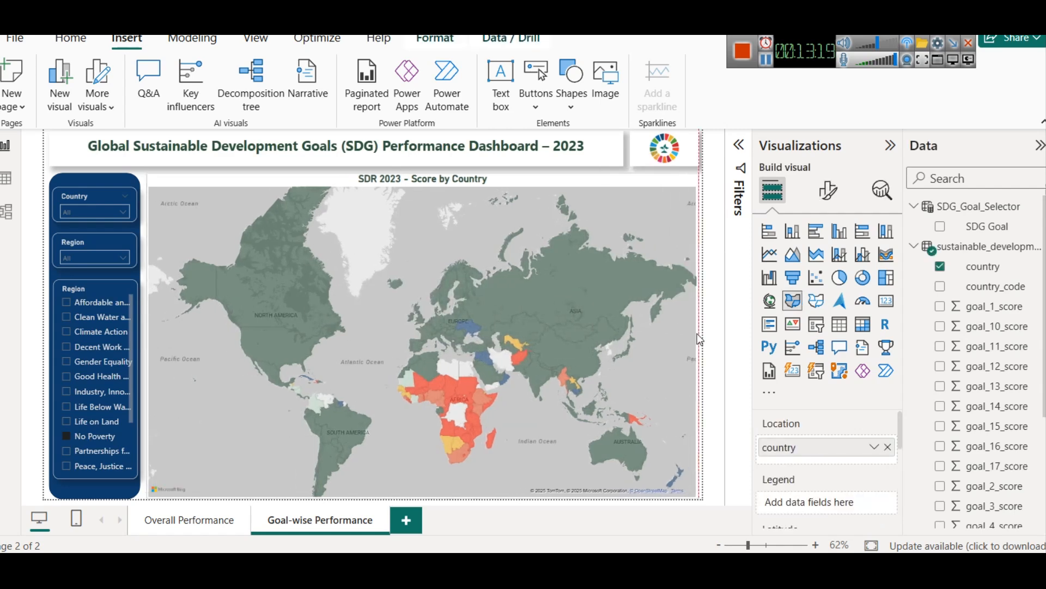
left_click(712, 369)
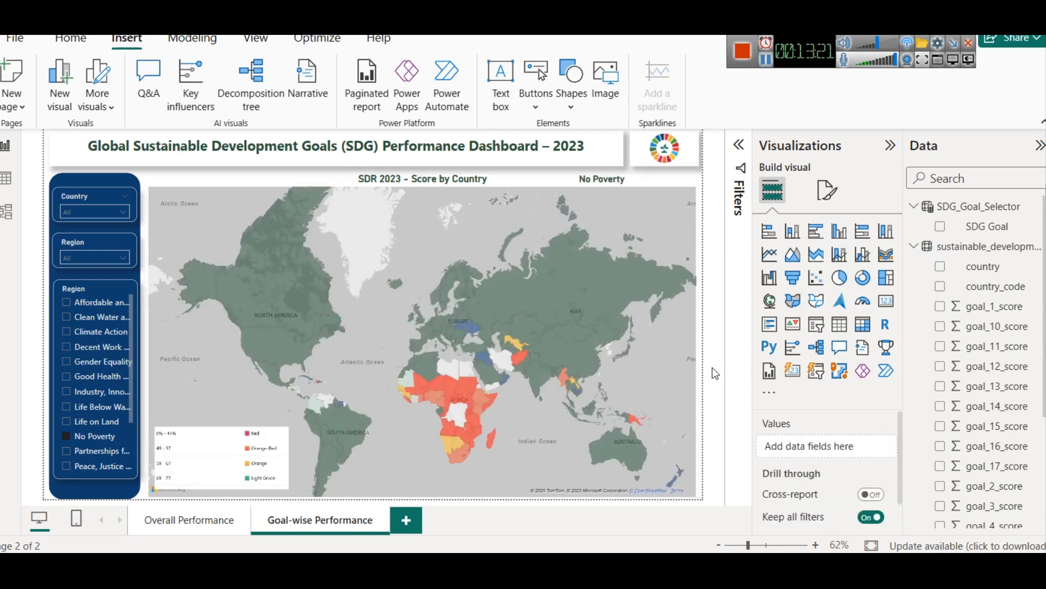
Step: View the Overall Performance page for comparison and return to the Goal-wise Performance page
left_click(188, 530)
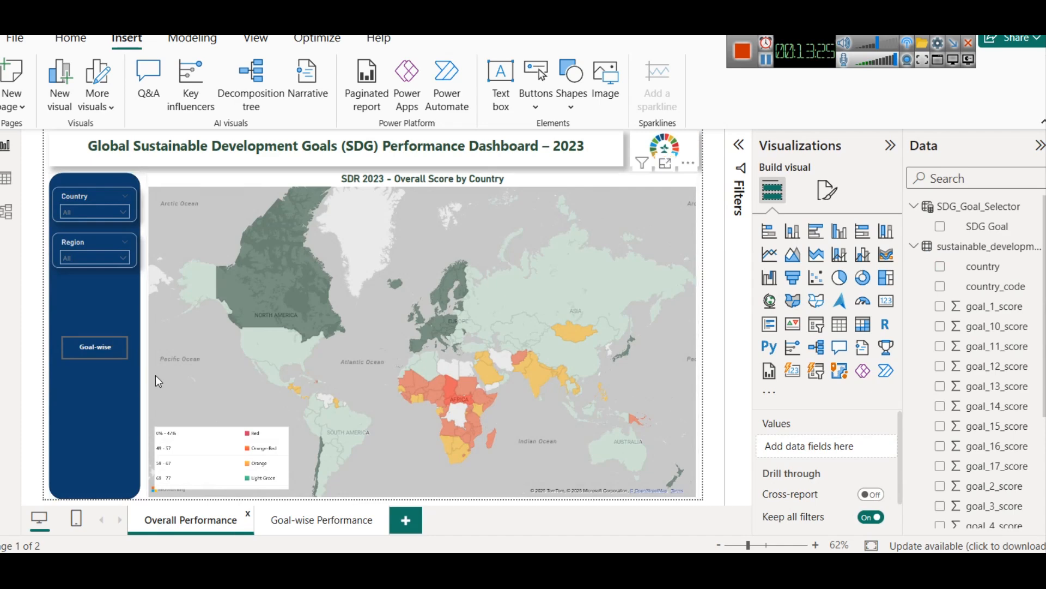
left_click(314, 523)
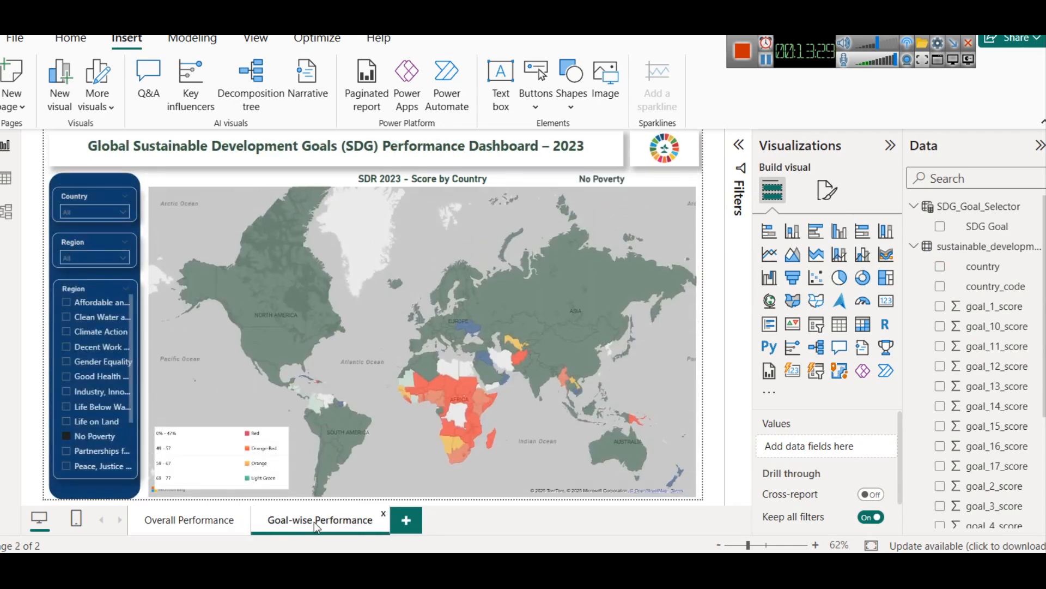